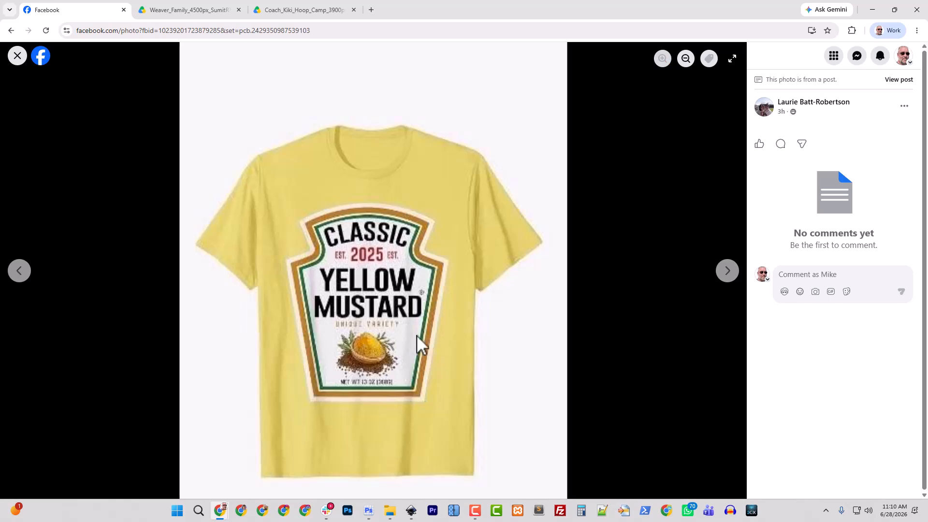
Save the yellow mustard shirt photo from the group post to the Downloads folder as a JPEG.
click(18, 56)
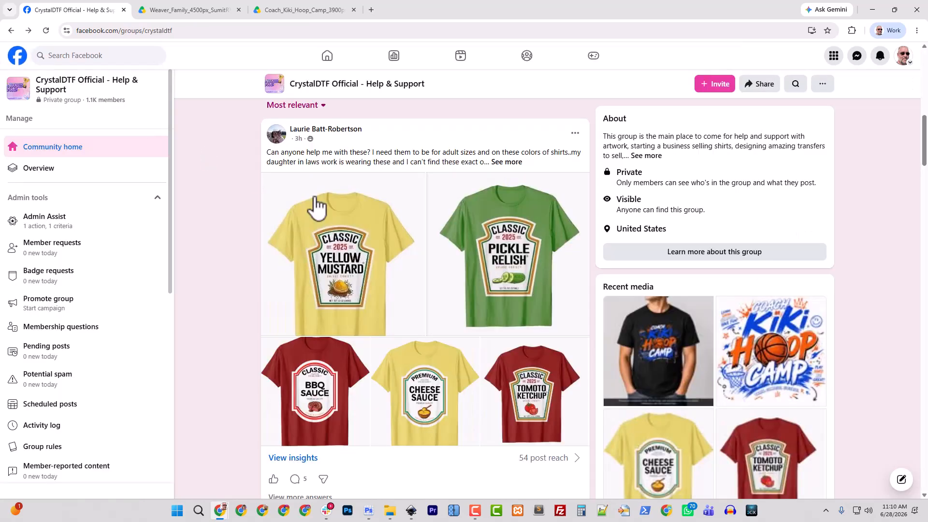
click(360, 263)
right_click(350, 244)
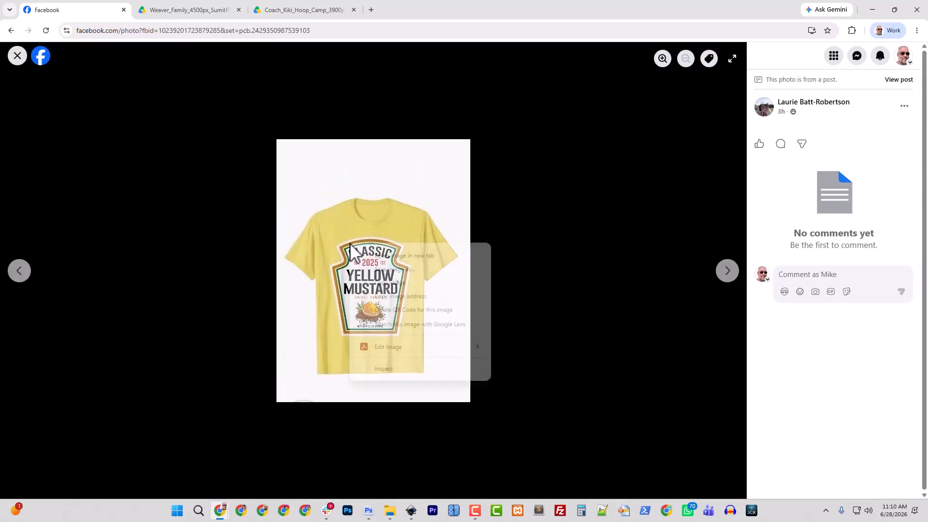
click(405, 270)
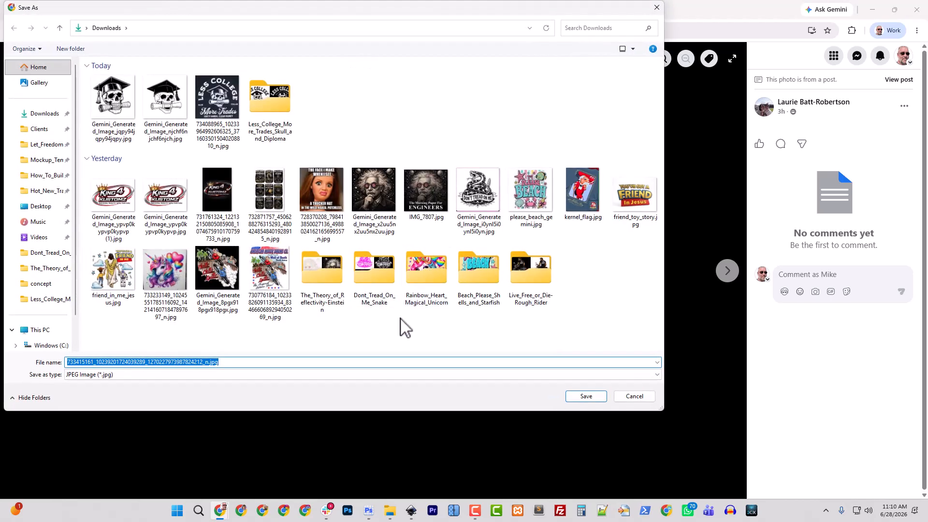
click(44, 114)
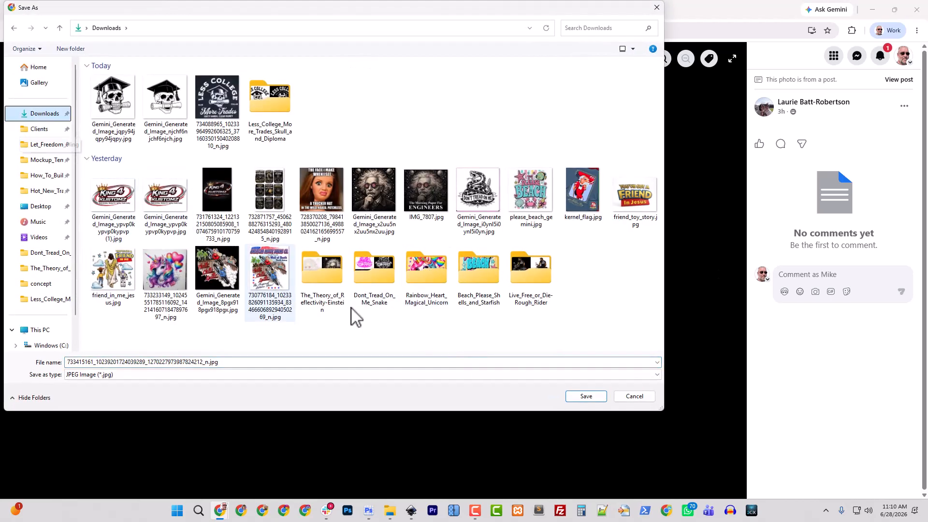
click(586, 396)
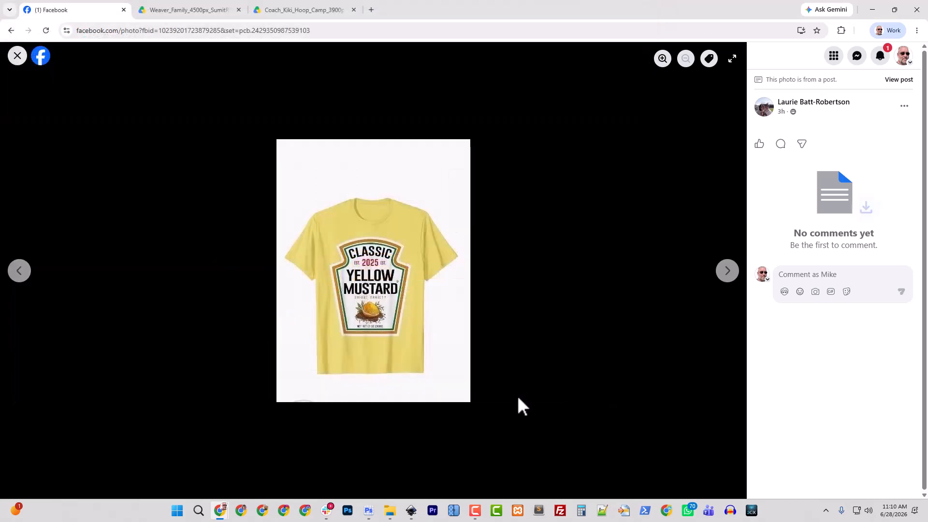
Open the downloaded yellow mustard shirt JPG from the Downloads folder in Photoshop.
click(393, 514)
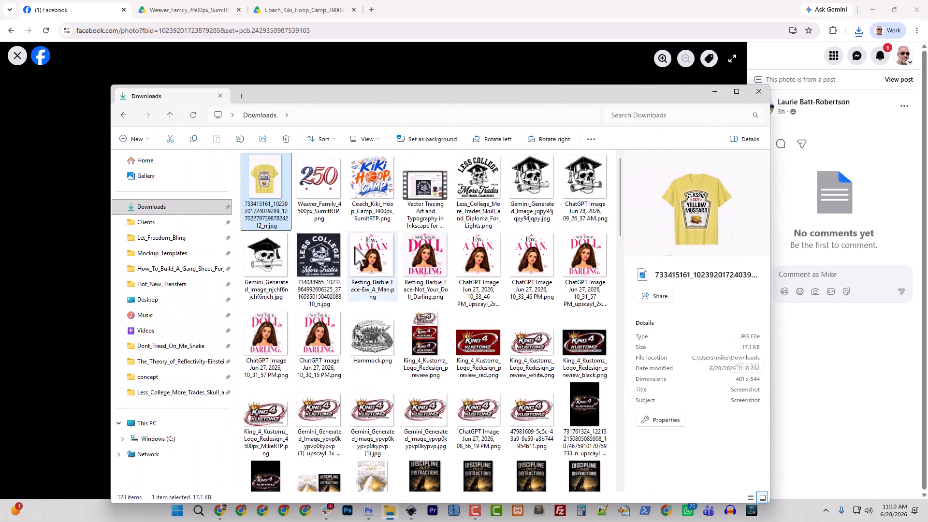
right_click(266, 222)
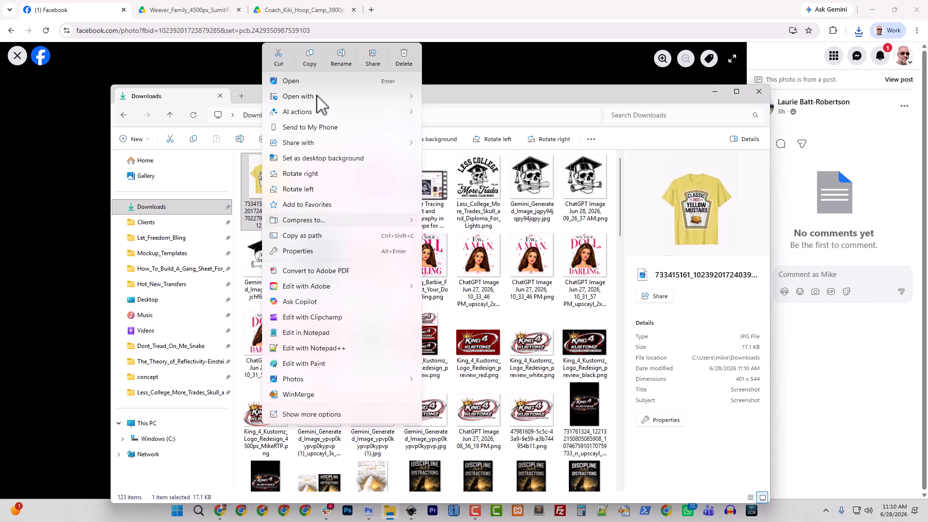
mouse_move(310, 99)
click(465, 114)
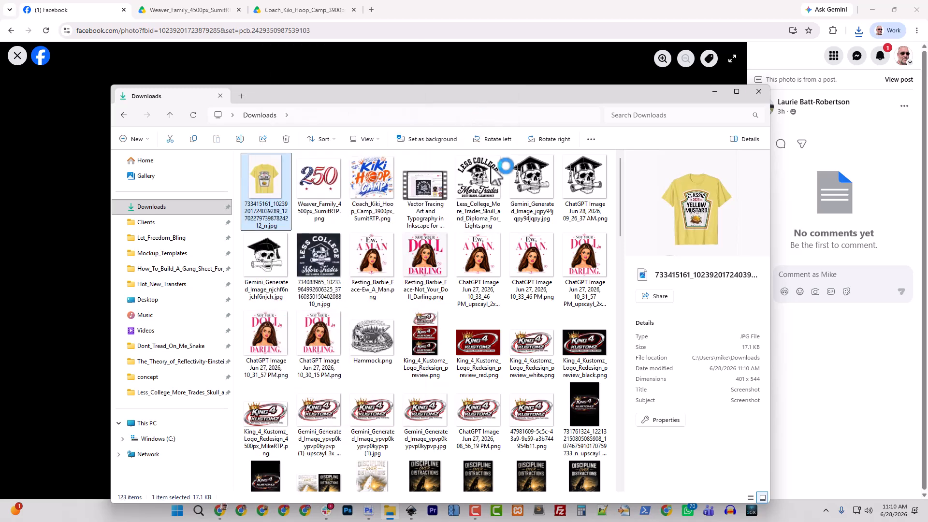
Crop the shirt photo to just the mustard label, about 187 x 224 px.
drag(454, 141, 427, 186)
drag(289, 358, 312, 328)
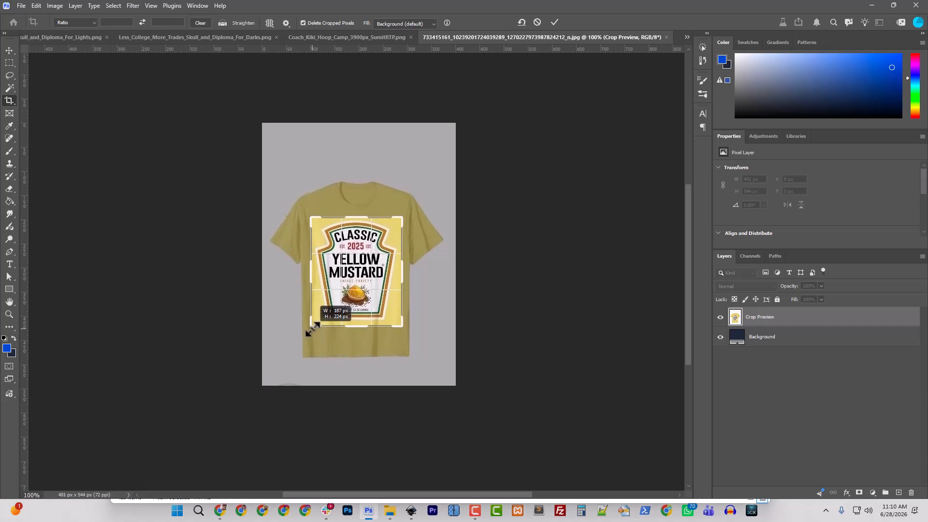
drag(312, 328, 312, 329)
key(Return)
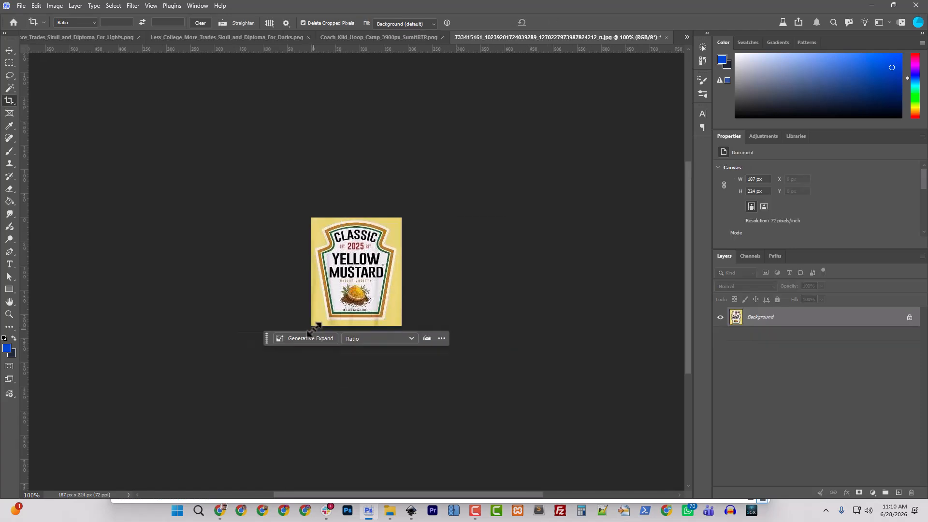
key(ctrl+0)
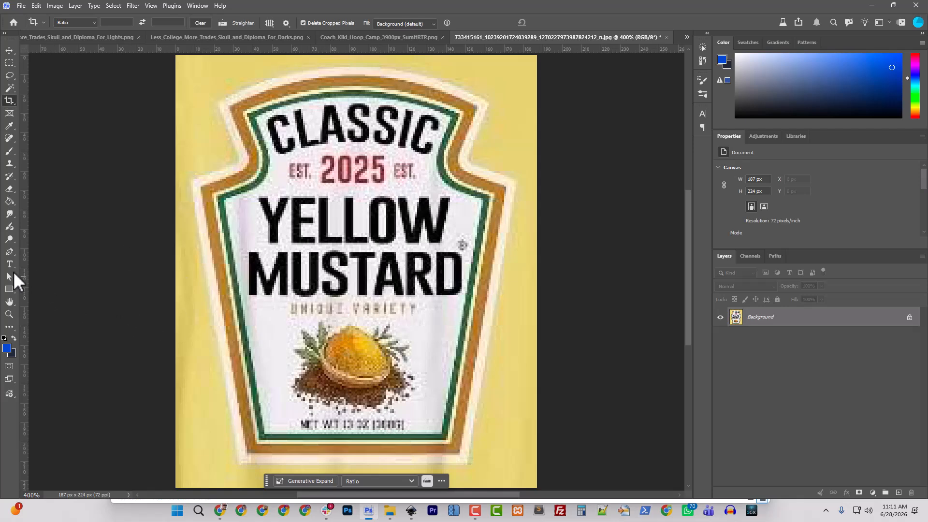
Check the cropped label's image size and leave the dialog without changing it.
click(54, 5)
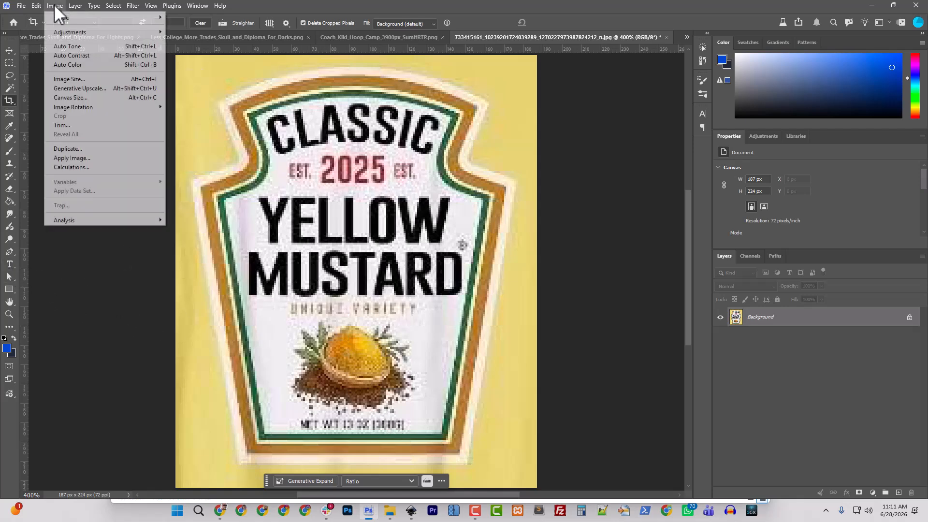
click(80, 81)
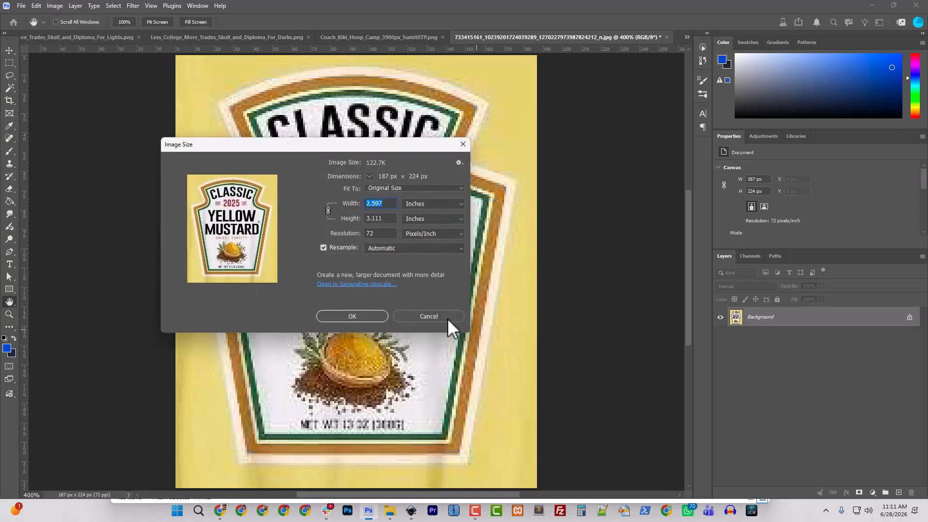
click(428, 316)
key(c)
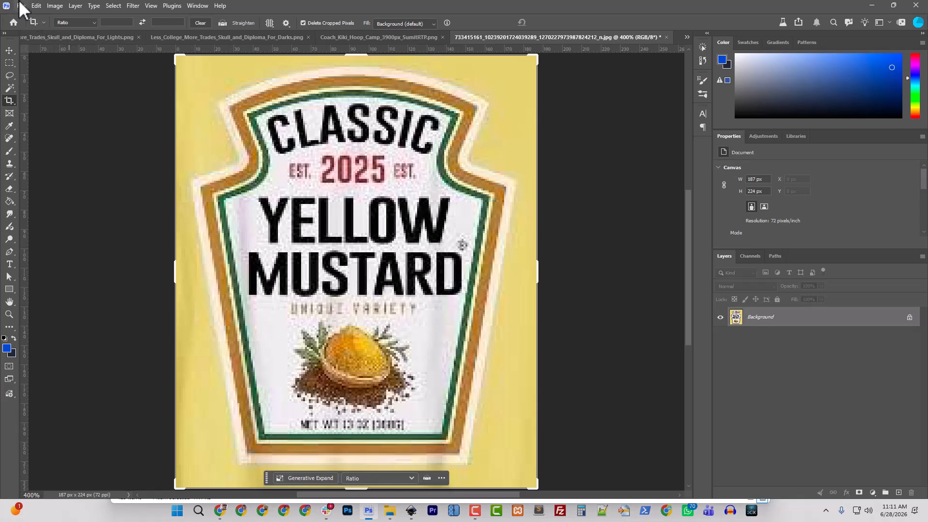
Quick-export the cropped mustard label as a PNG to the Downloads folder.
click(22, 6)
mouse_move(63, 176)
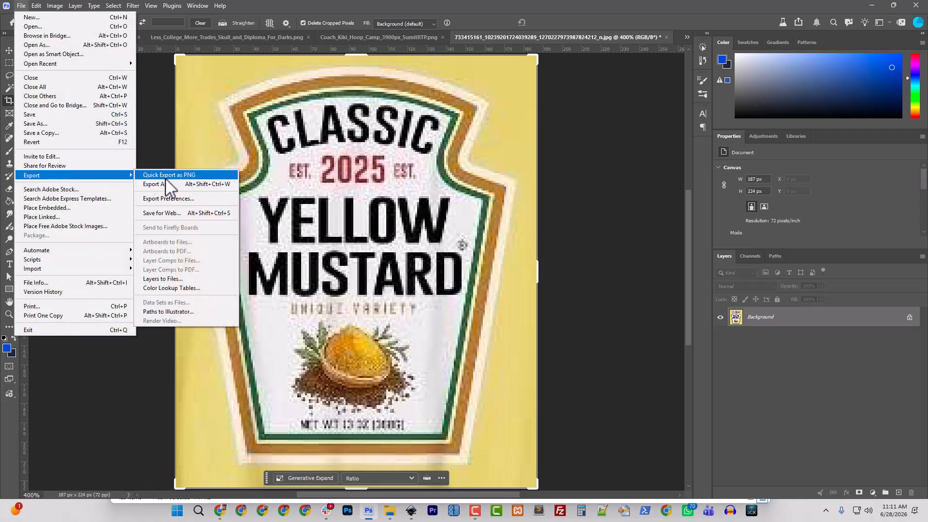
click(152, 176)
click(202, 160)
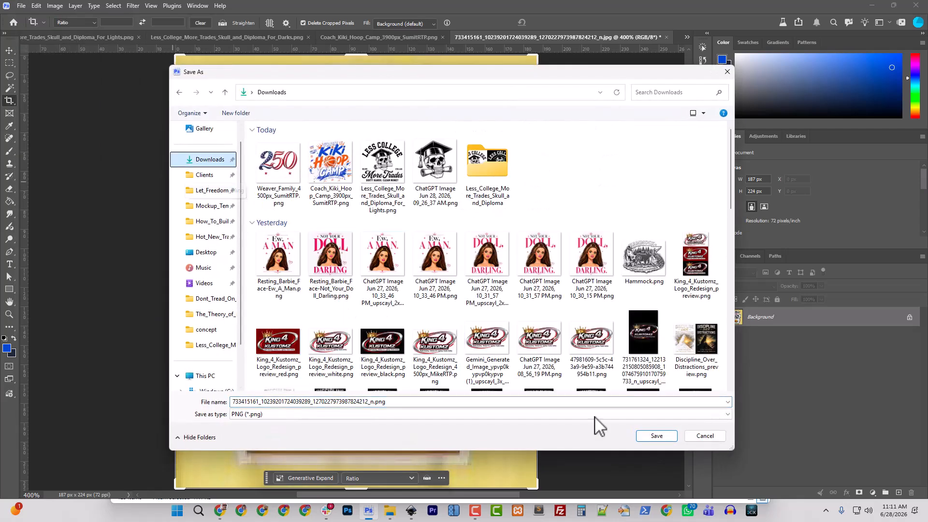
click(656, 435)
Switch to Upscayl, load the cropped mustard label PNG from Downloads, and upscale it at 3X.
click(453, 512)
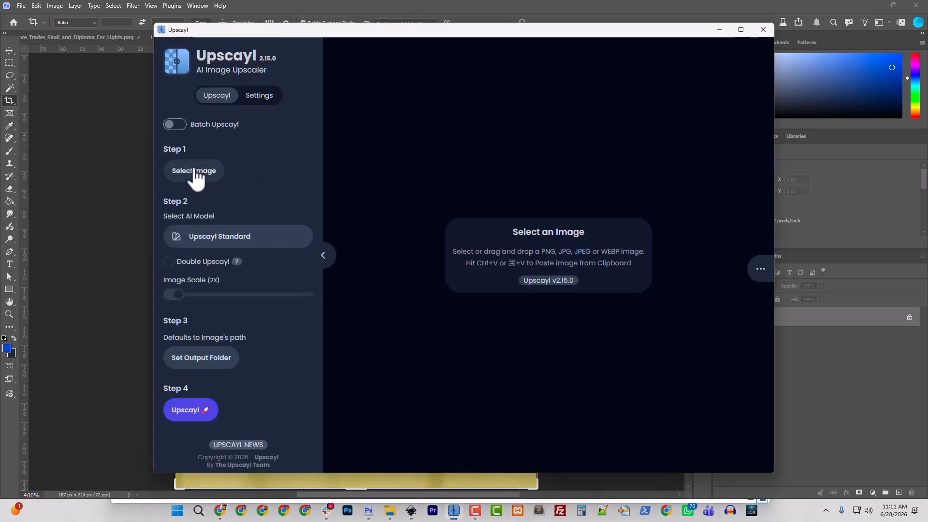
click(195, 173)
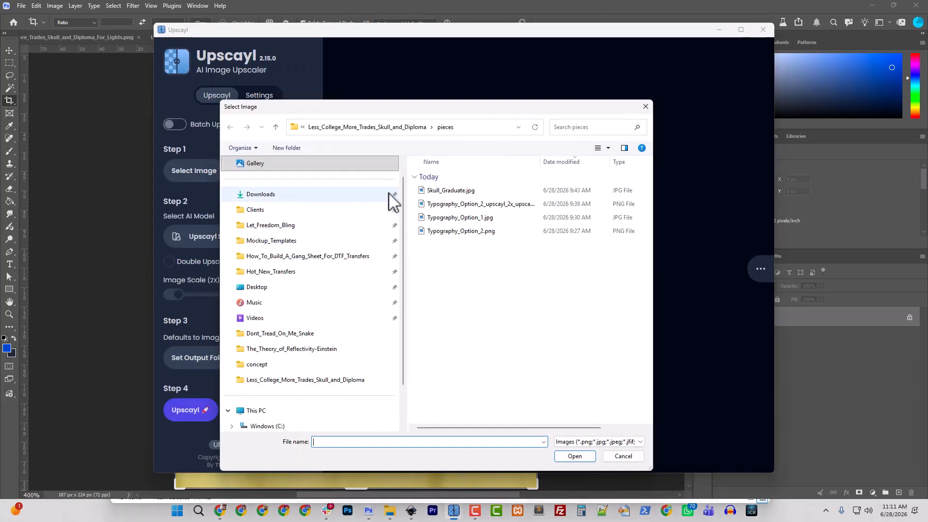
click(268, 193)
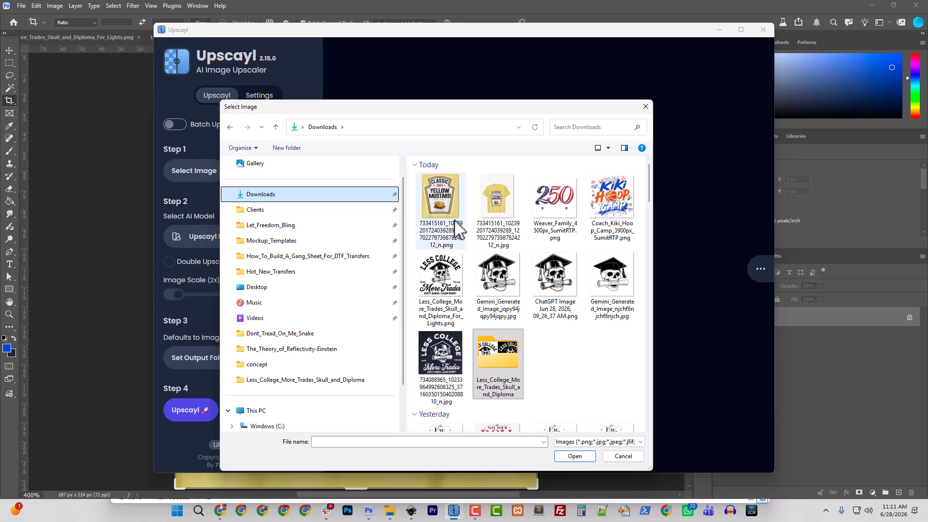
click(441, 213)
click(564, 458)
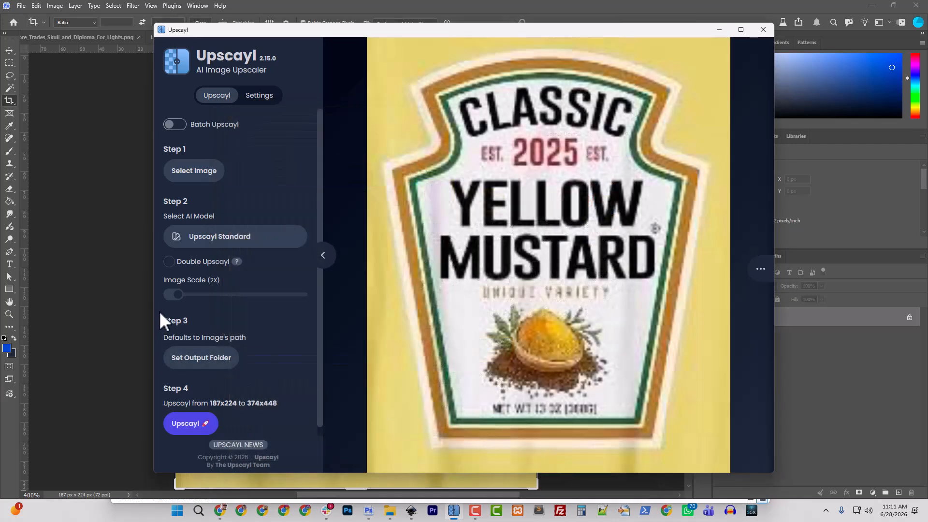
drag(183, 295, 188, 296)
click(205, 425)
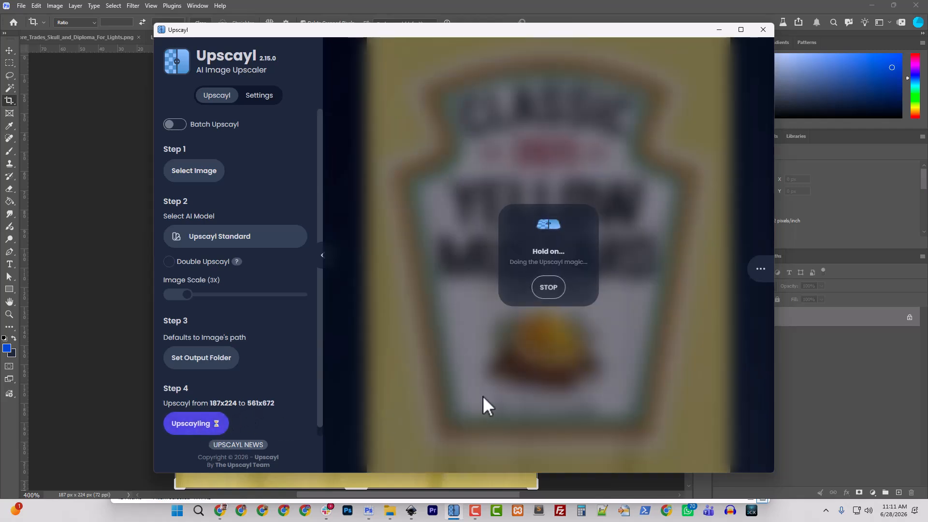
Open the upscaled mustard label PNG from the Downloads folder in Photoshop.
click(389, 512)
click(154, 207)
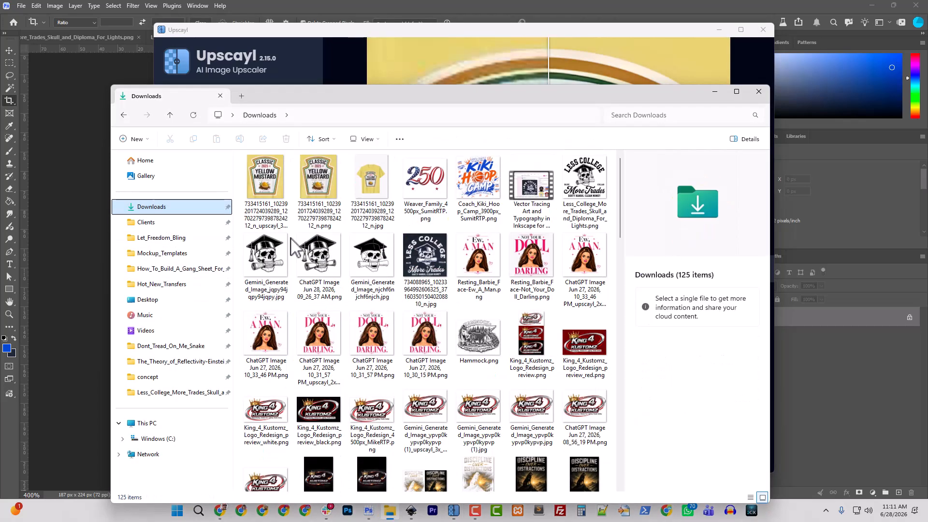
click(270, 212)
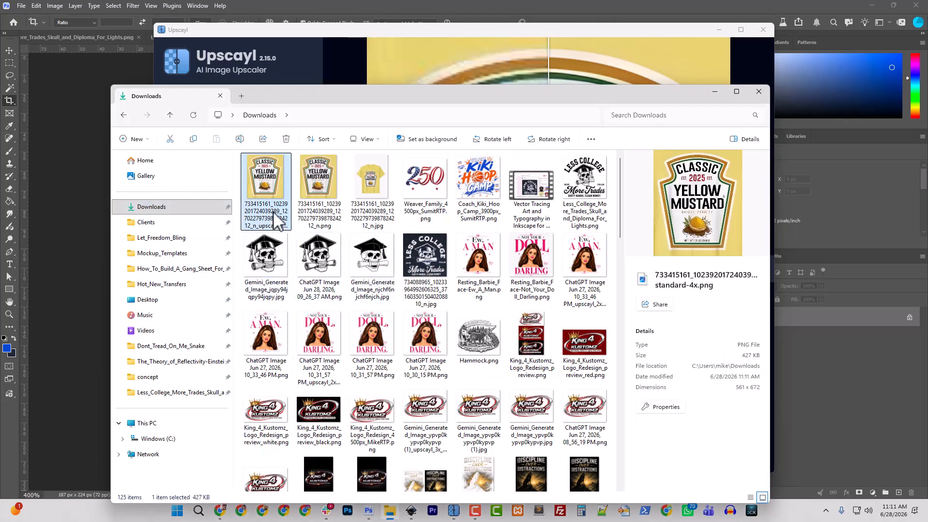
right_click(278, 218)
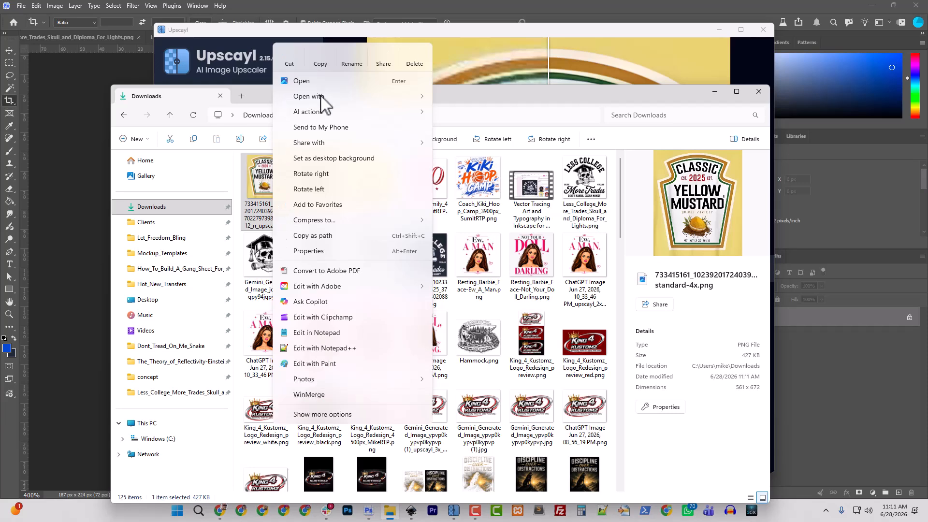
mouse_move(321, 99)
click(472, 116)
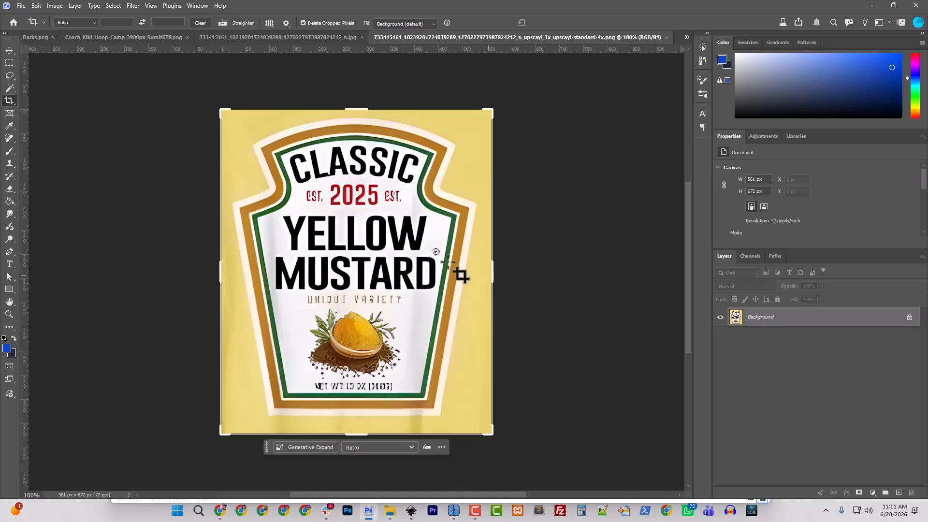
View the cropped label PNG from before upscaling in the image viewer, and return to the upscaled version in Photoshop.
click(393, 511)
click(314, 189)
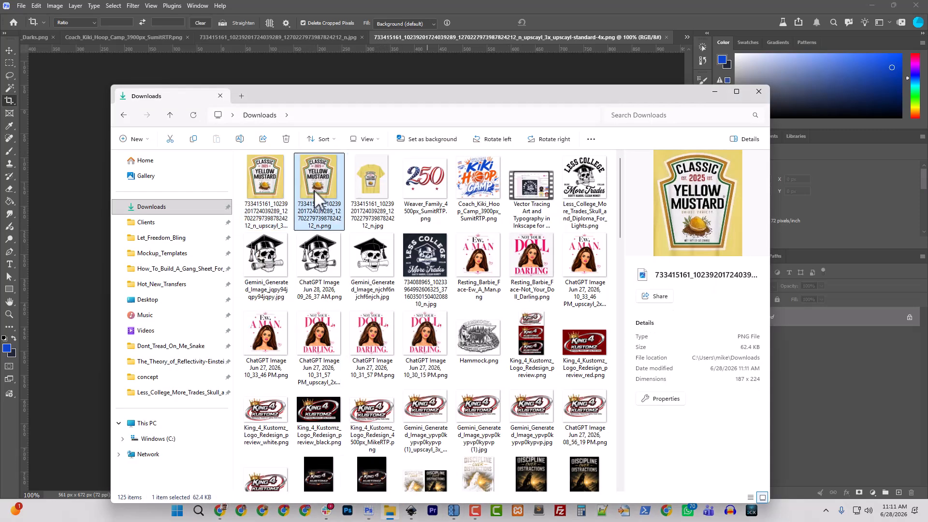
double_click(314, 189)
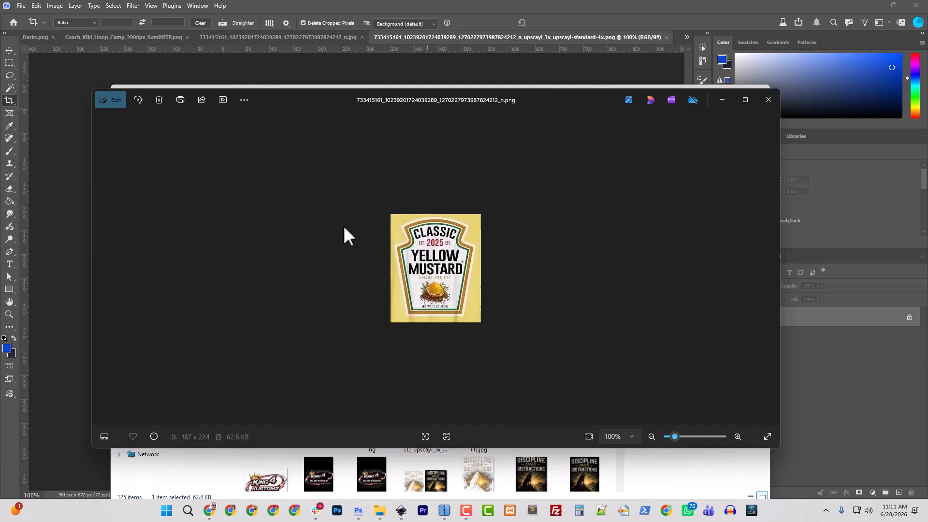
click(761, 102)
click(311, 10)
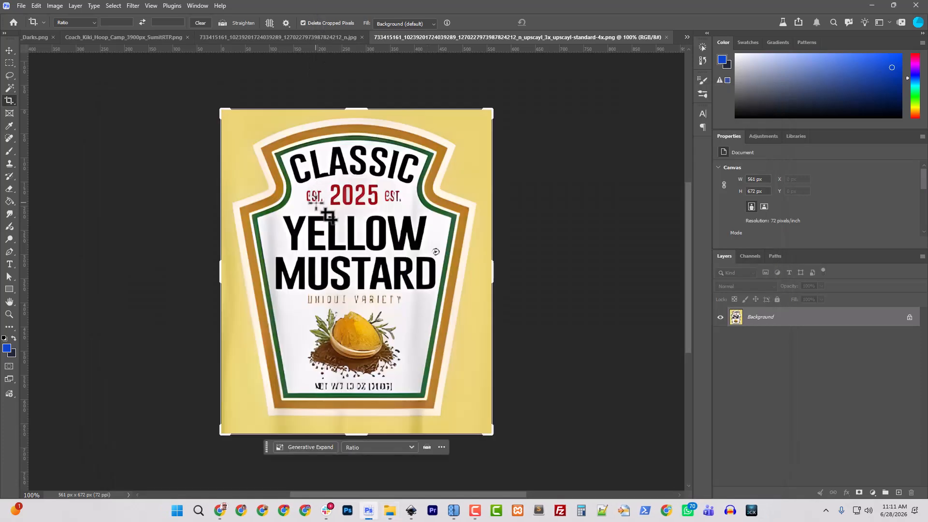
Add the text "EST." over the label's EST. wording before 2025.
click(8, 267)
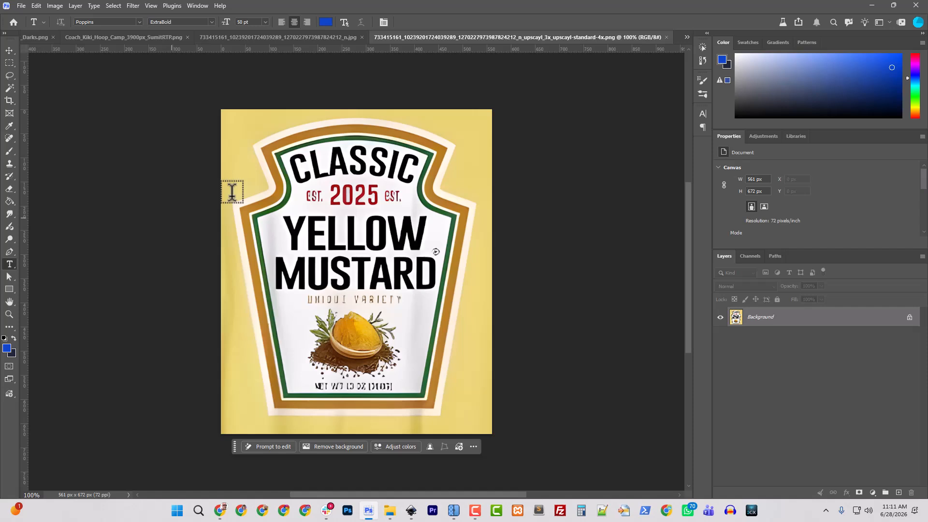
click(308, 196)
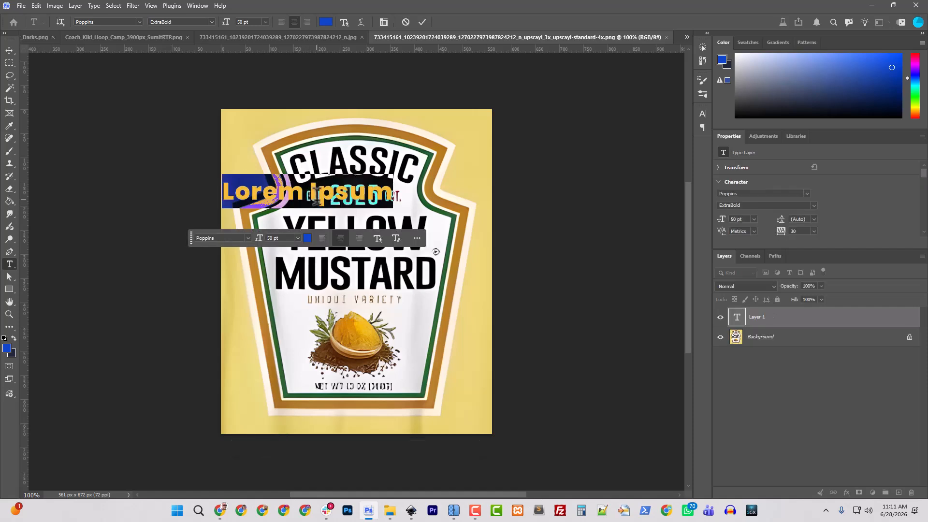
text(EST)
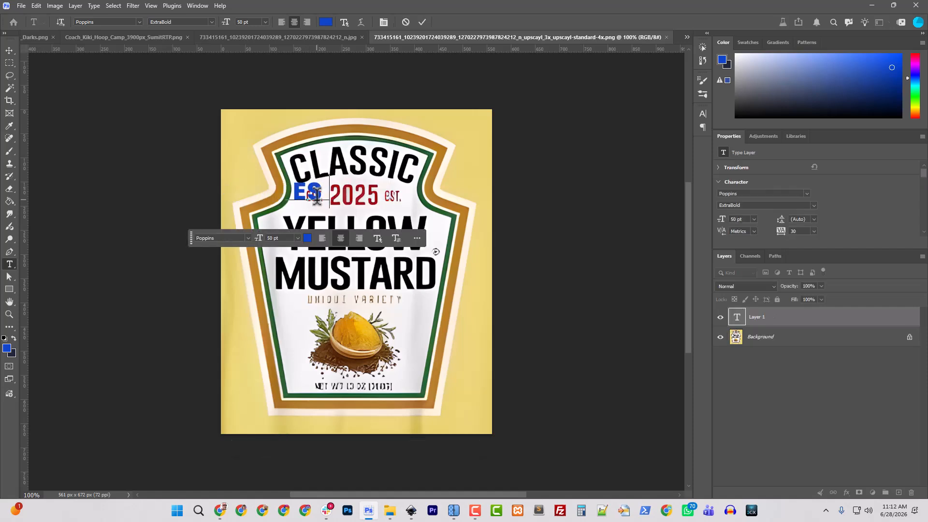
text(.)
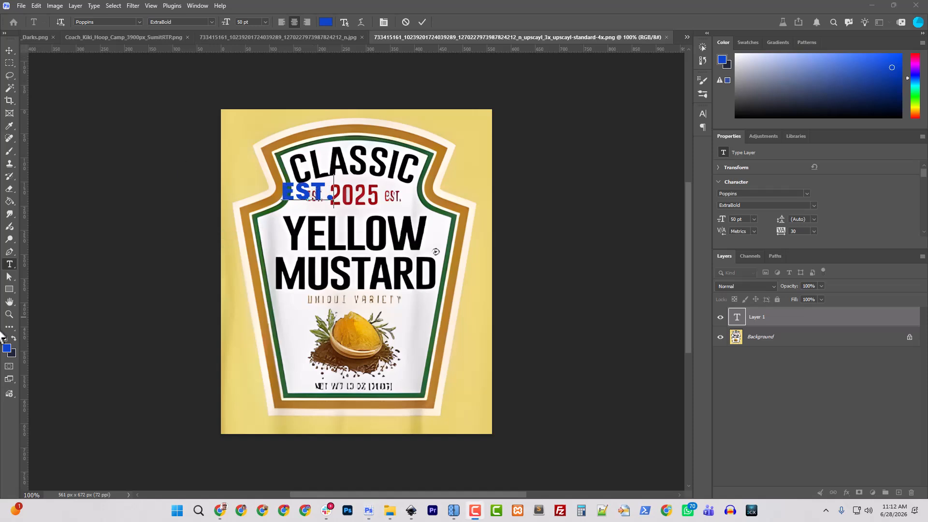
Recolour the EST. text with the dark red (#a10c0f) sampled from the label's 2025 numerals.
click(7, 346)
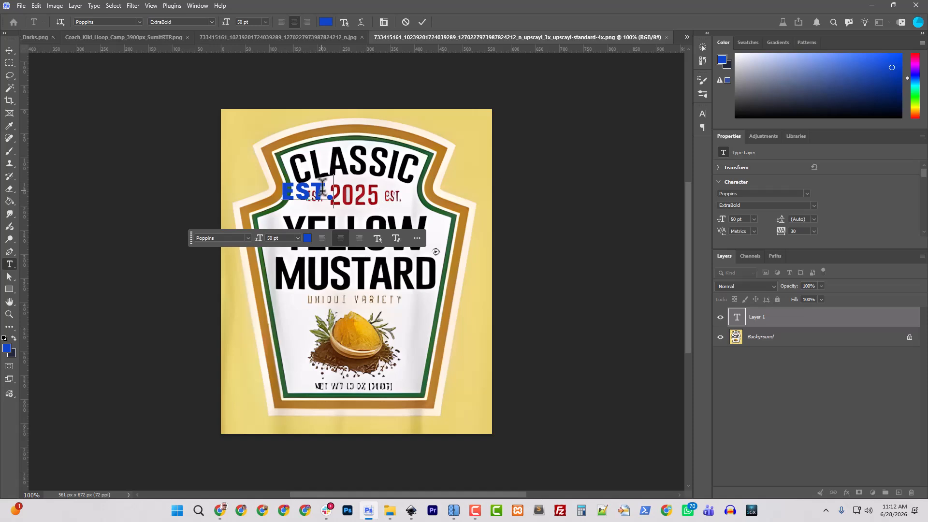
click(702, 114)
click(12, 52)
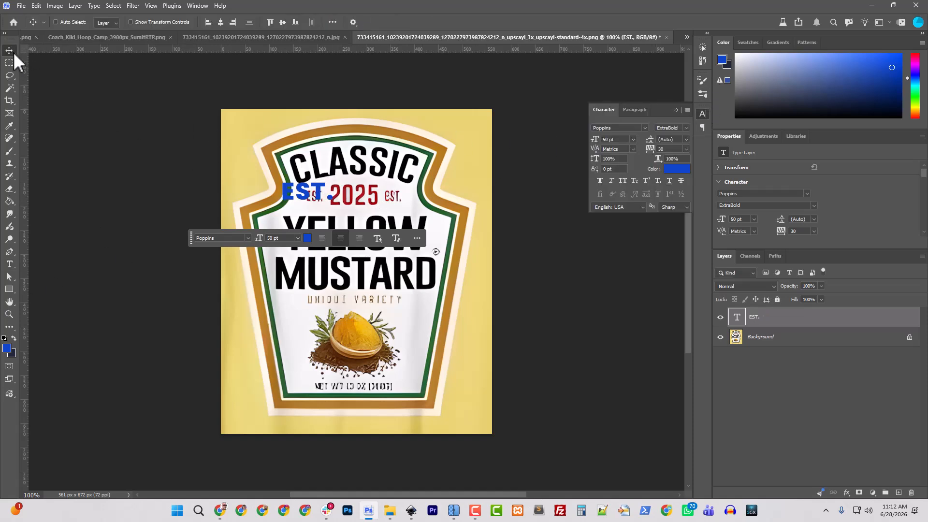
click(679, 169)
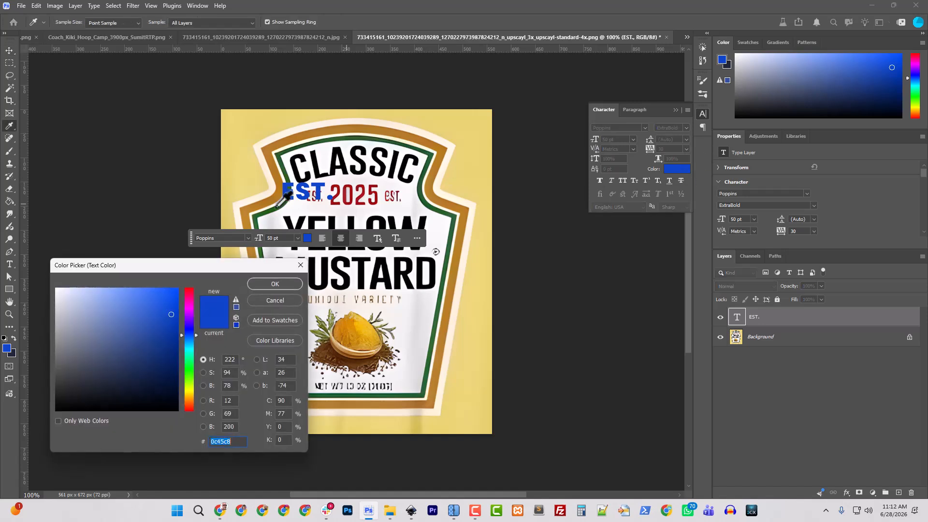
click(340, 194)
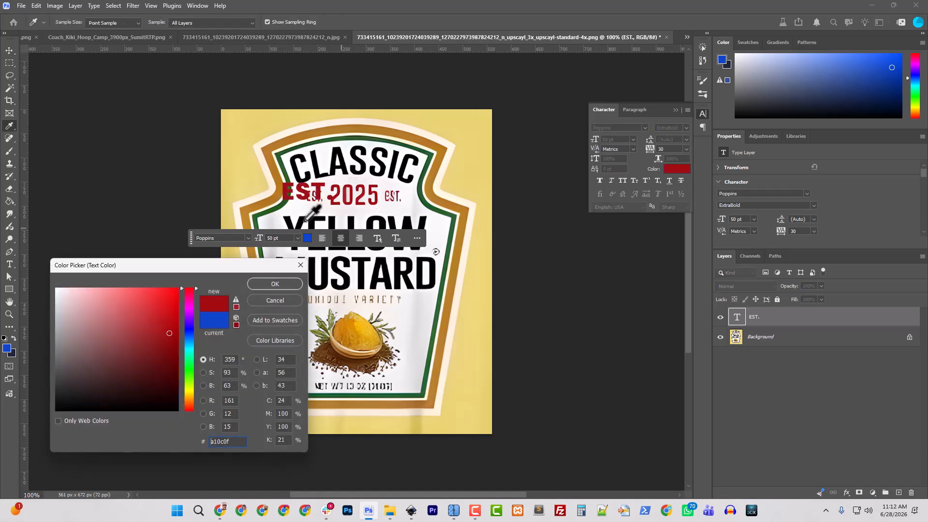
click(277, 281)
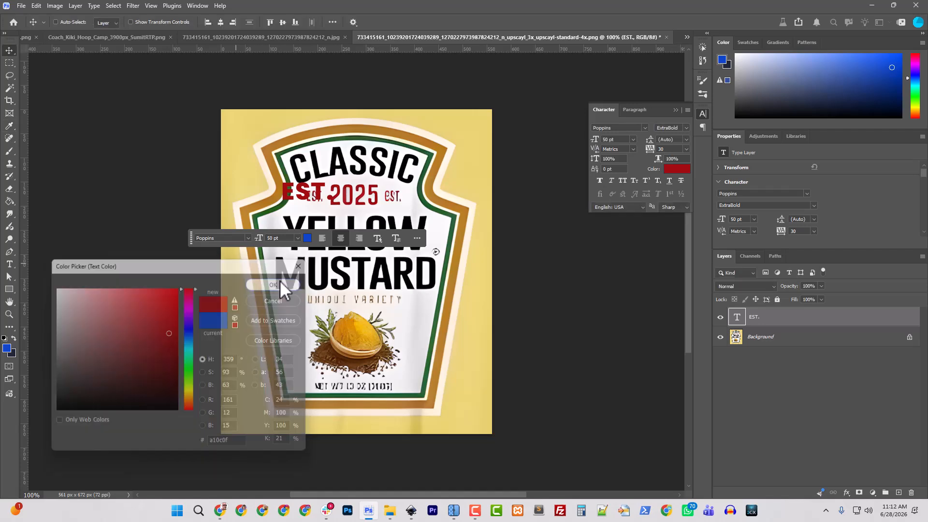
Set the EST. text to Poppins Regular and scale it down to 29.8 pt over the printed EST. before 2025.
click(644, 127)
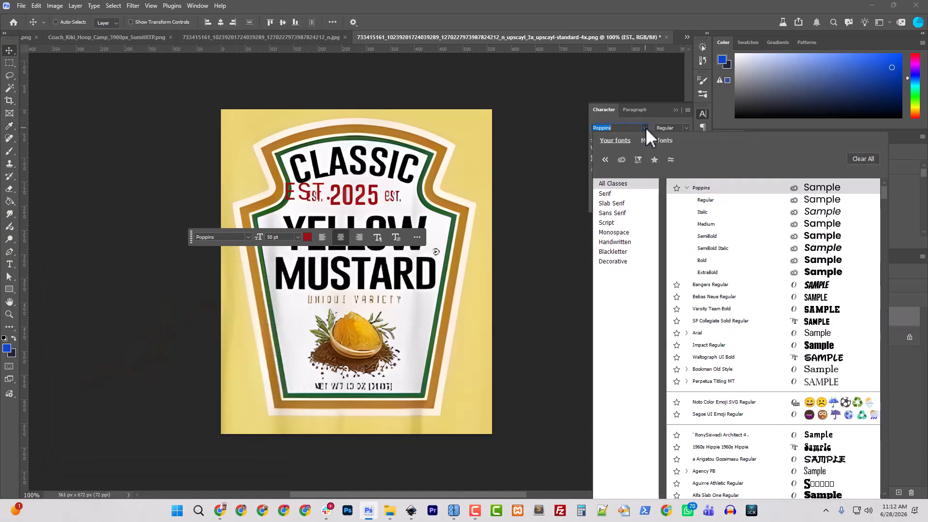
click(686, 128)
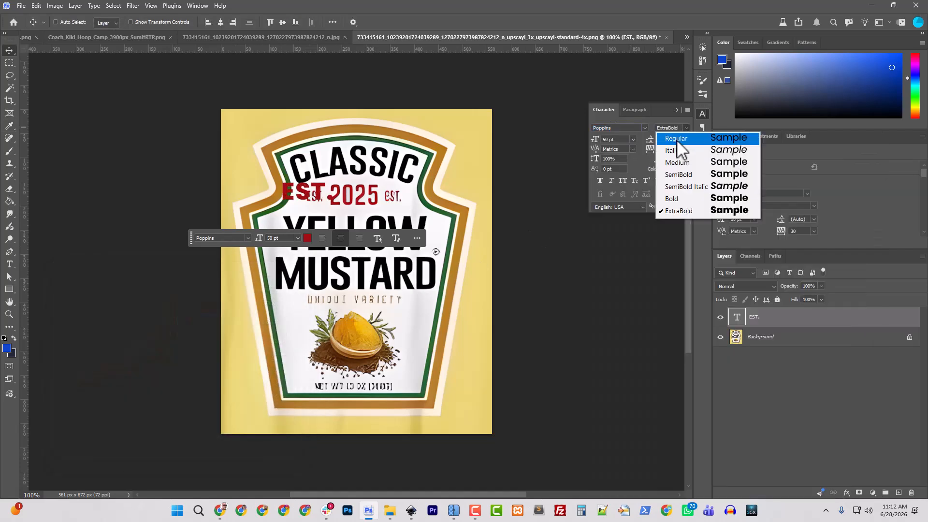
click(675, 139)
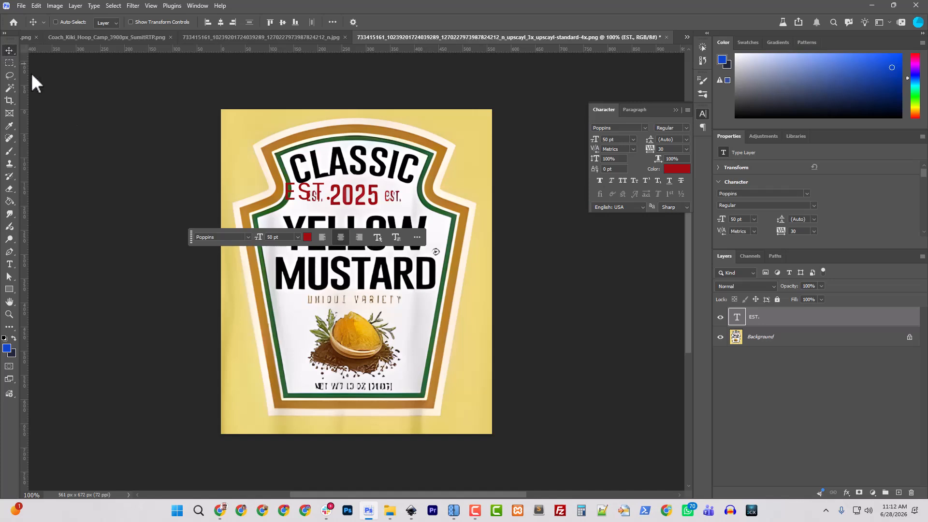
key(ctrl+t)
mouse_move(329, 180)
mouse_down()
mouse_move(310, 201)
mouse_move(318, 199)
mouse_move(314, 187)
mouse_up()
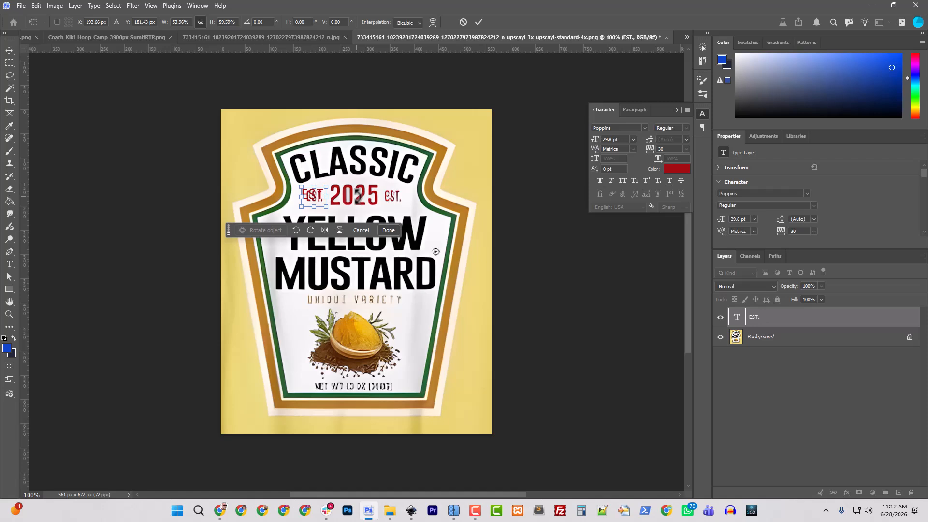
key(Return)
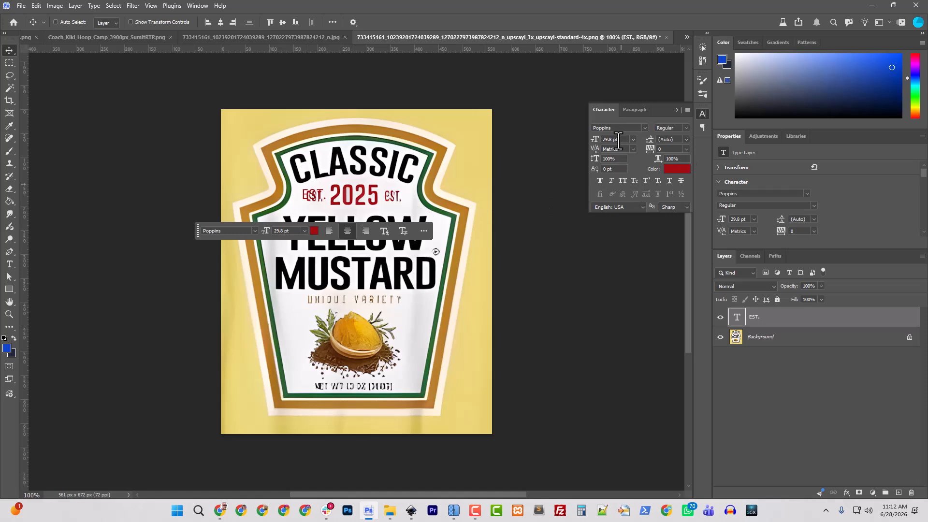
Set the EST. text style to Medium and scale it down to 26.34 pt to match the printed wording.
click(688, 126)
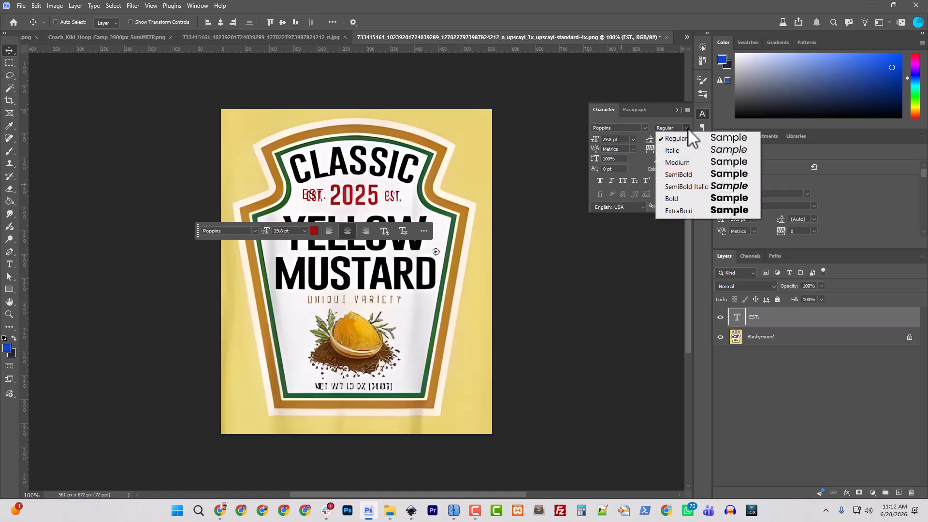
click(682, 164)
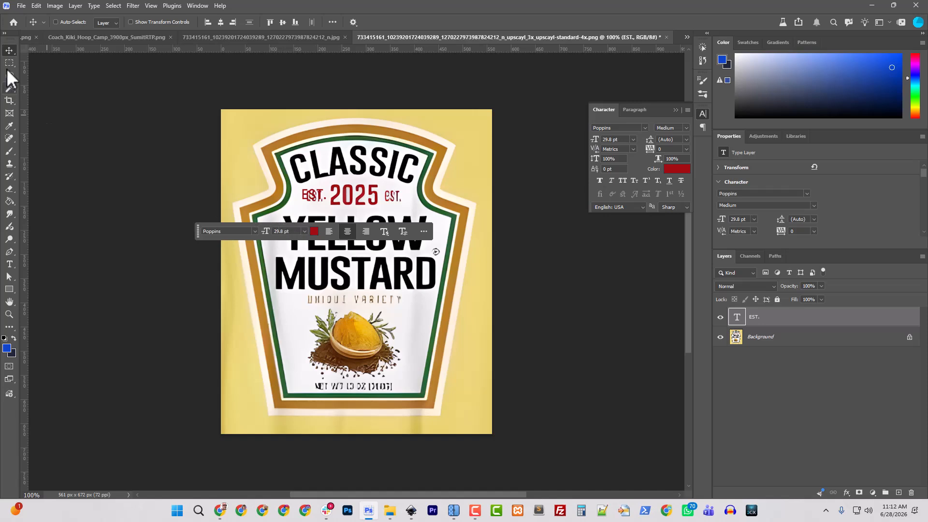
click(10, 50)
drag(313, 200, 299, 184)
key(ctrl+t)
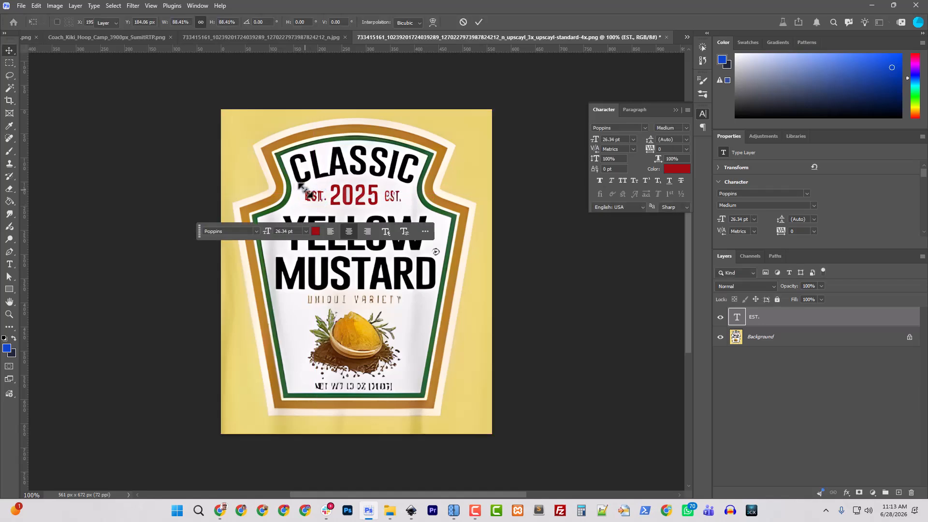
key(Return)
Duplicate the EST. text layer and place the copy over the printed EST. after 2025.
right_click(772, 319)
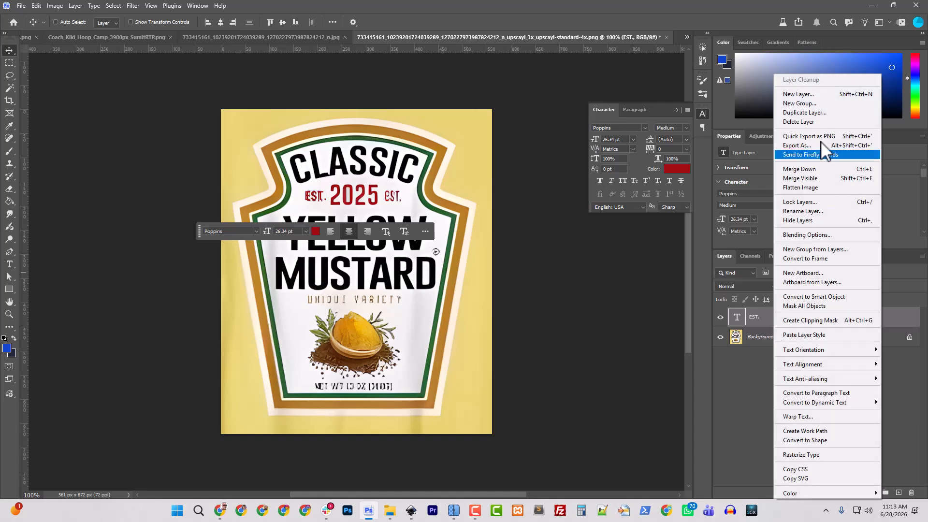
click(806, 117)
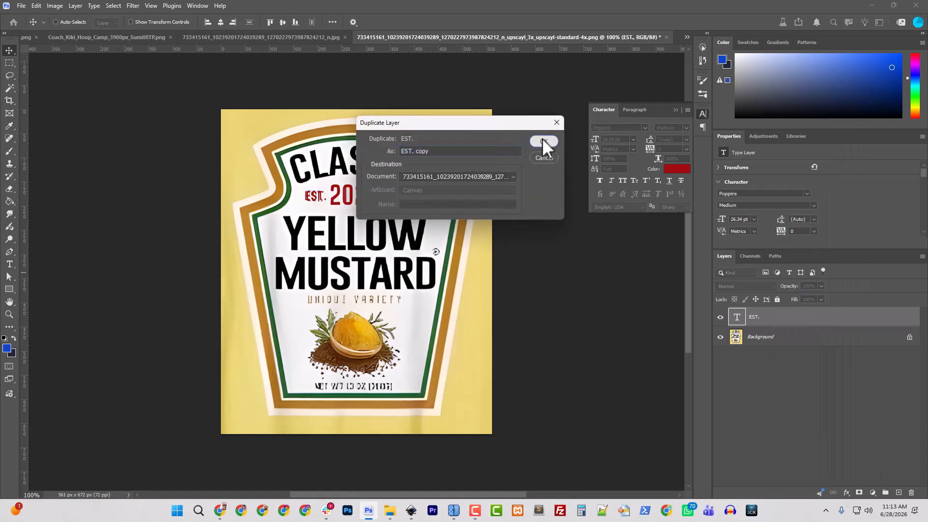
click(543, 144)
drag(317, 202, 394, 200)
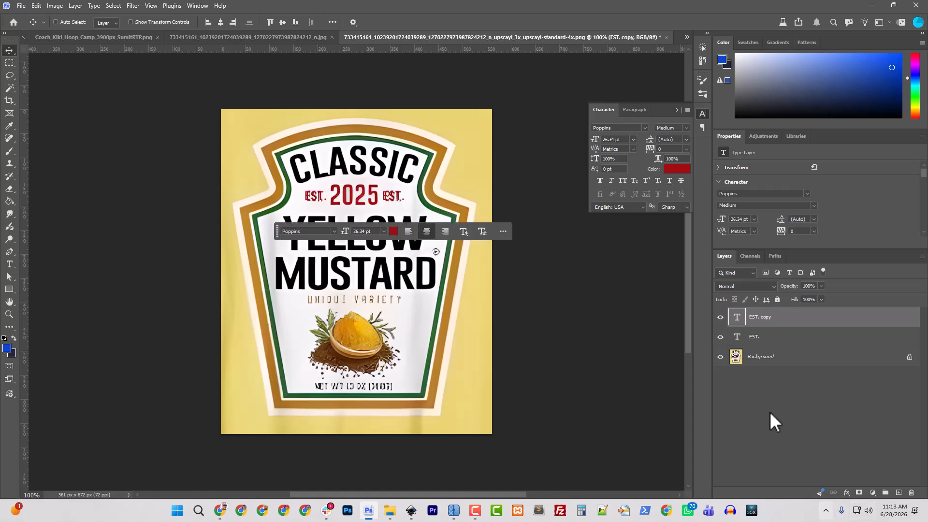
Hide both EST. text layers and remove the printed EST. wording on both sides of 2025 from the Background layer.
click(720, 317)
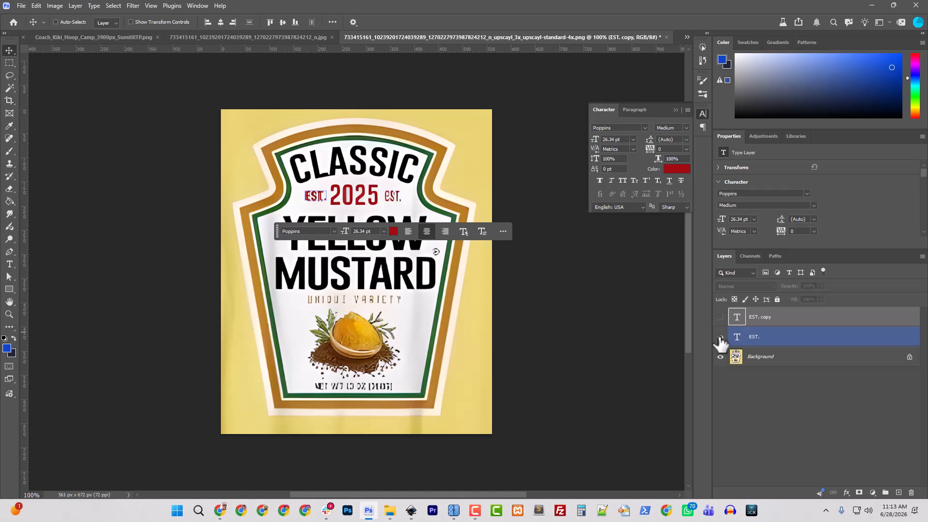
click(720, 337)
click(9, 75)
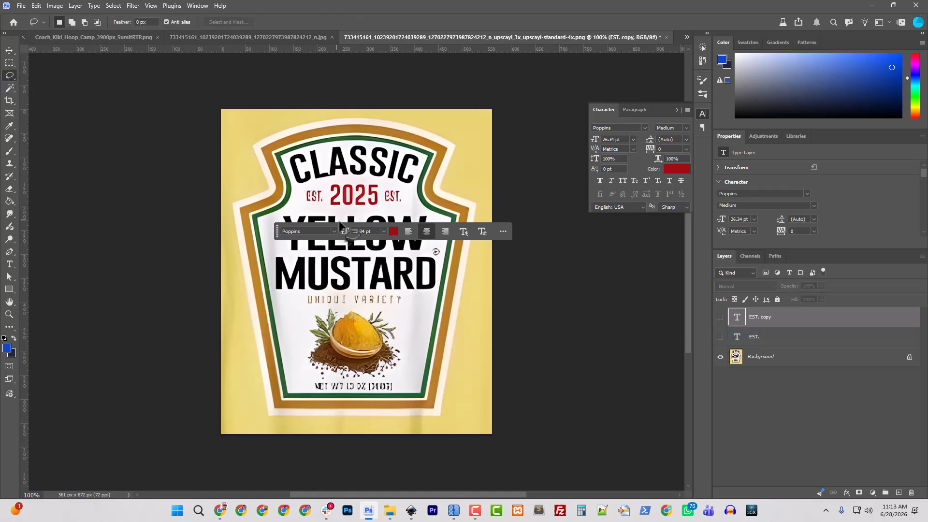
mouse_move(324, 194)
mouse_down()
mouse_move(305, 202)
mouse_move(305, 191)
mouse_up()
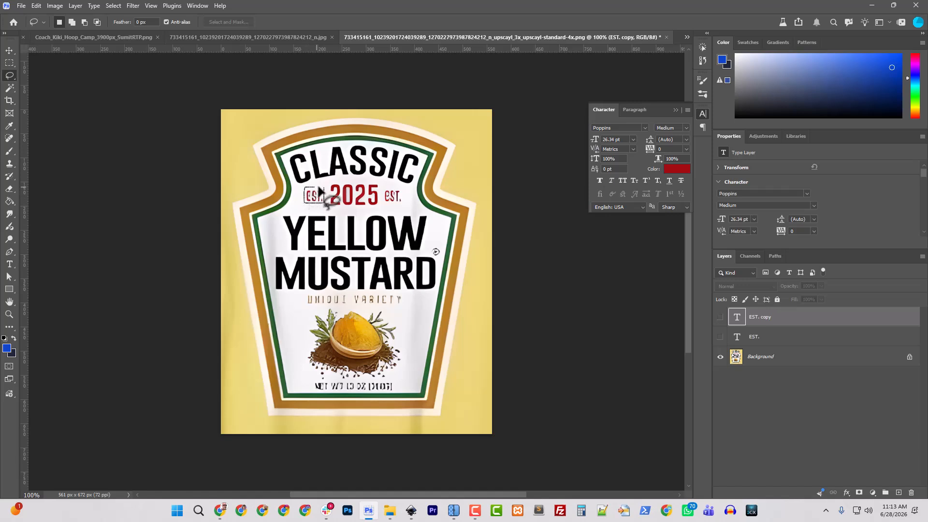
key(shift)
mouse_move(383, 198)
mouse_down()
mouse_move(404, 203)
mouse_move(404, 190)
mouse_move(385, 193)
mouse_up()
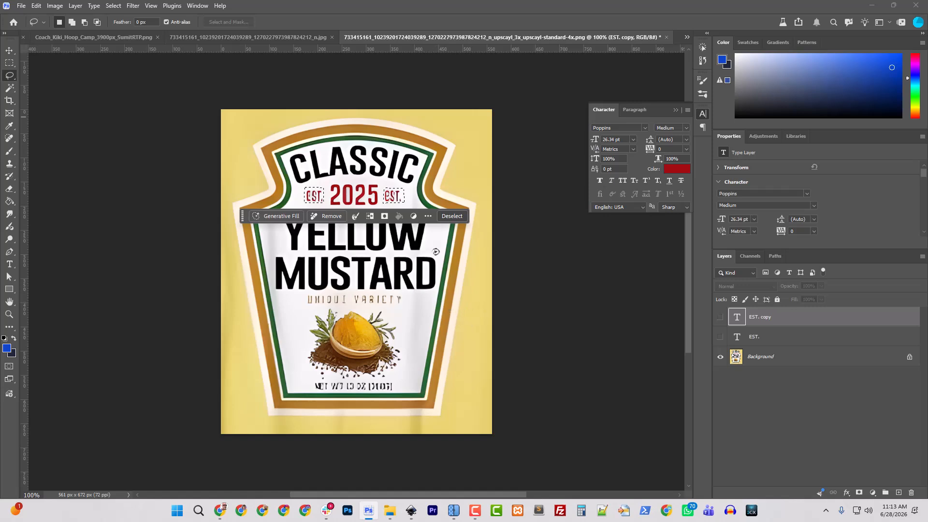
click(790, 361)
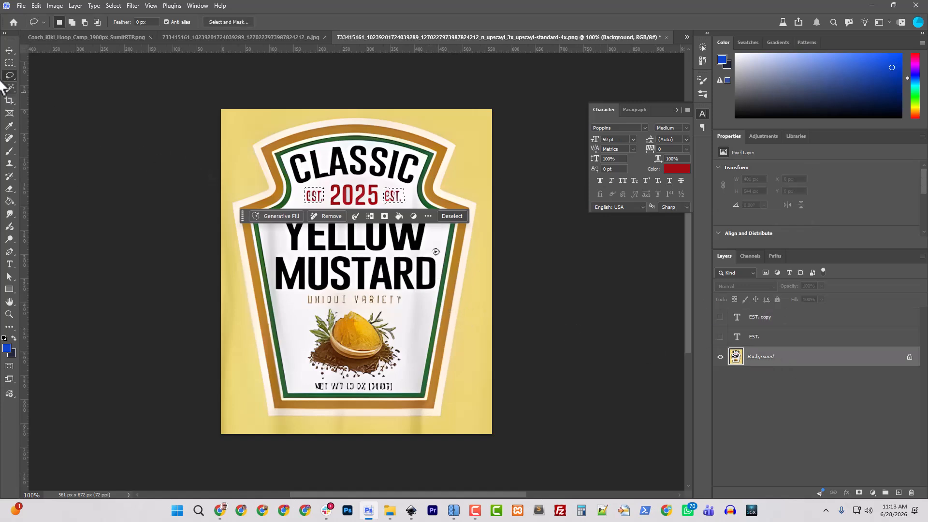
click(331, 215)
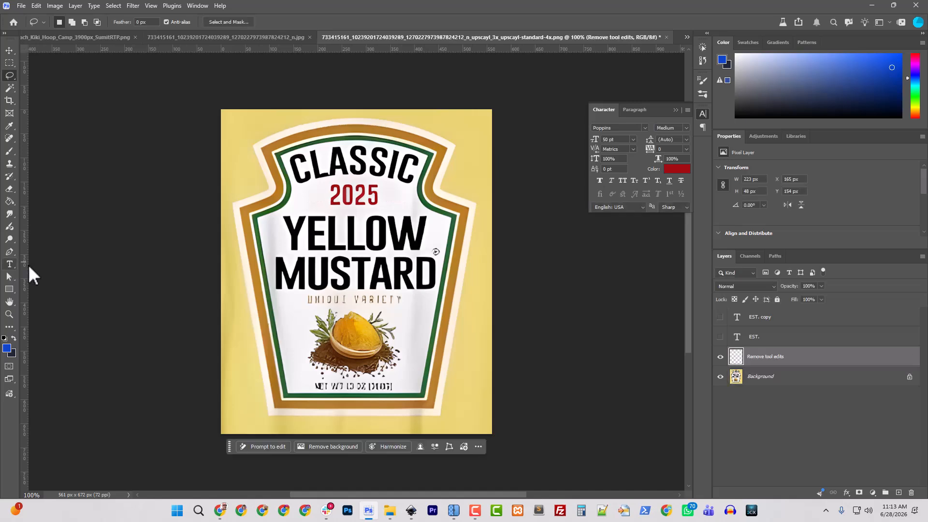
Set the foreground colour to the golden brown (#b77f2b) sampled from the label's border, and show both EST. text layers again.
key(i)
click(7, 348)
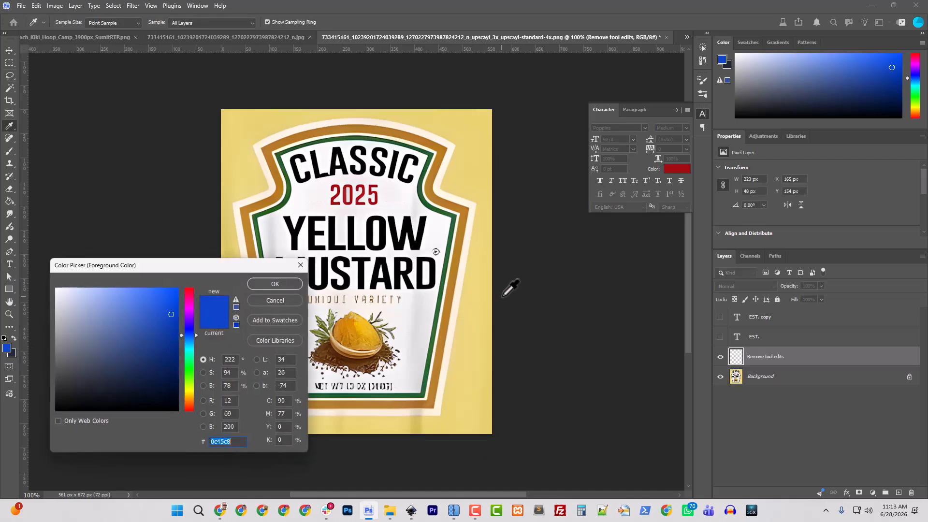
click(451, 295)
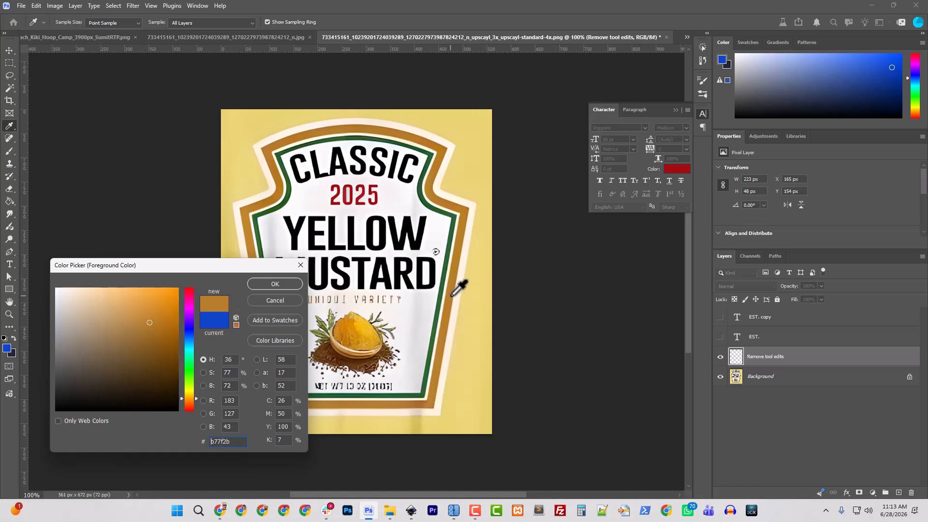
click(289, 285)
key(l)
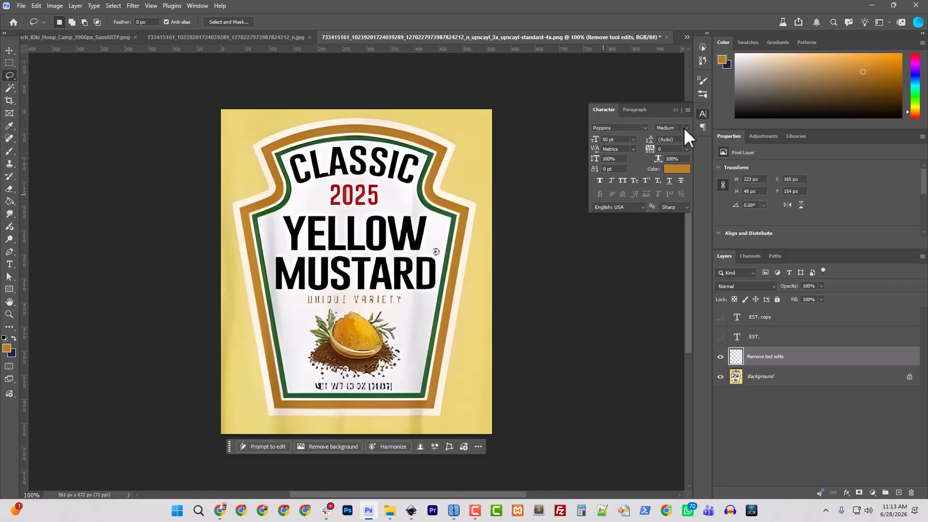
click(719, 337)
click(720, 316)
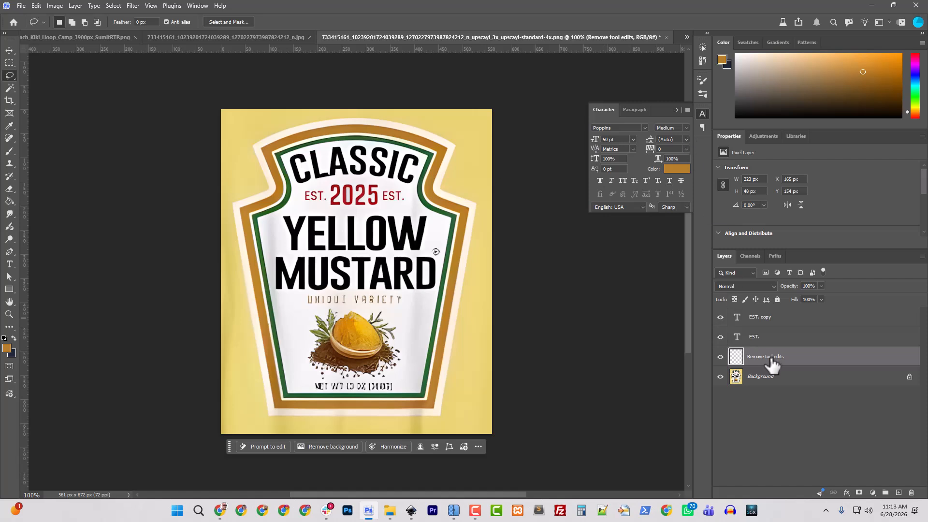
Add the text "UNIQUE VARIETY" in capitals over the matching printed line beneath MUSTARD.
click(8, 265)
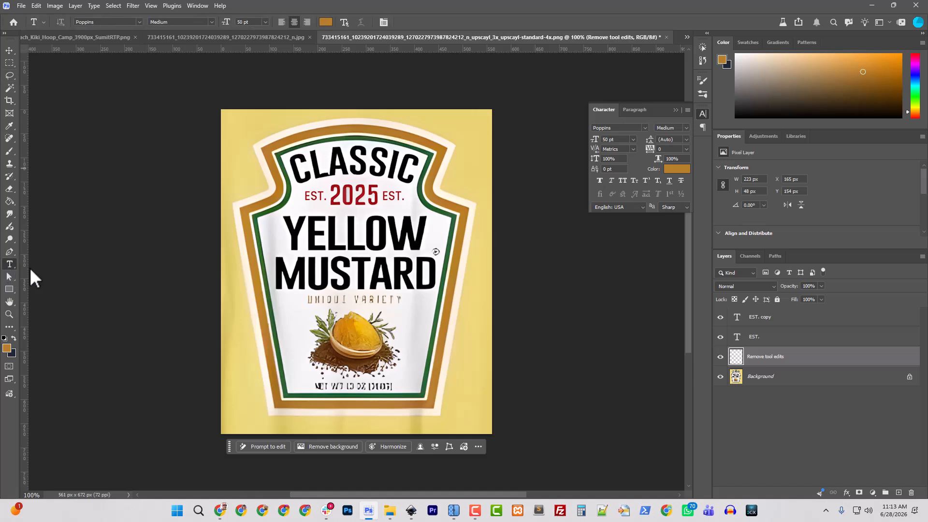
click(351, 301)
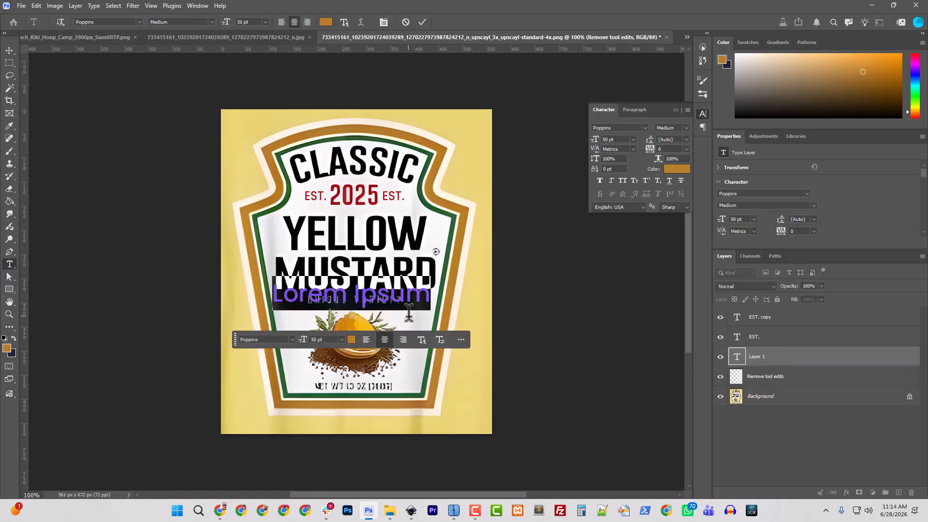
text(Unique)
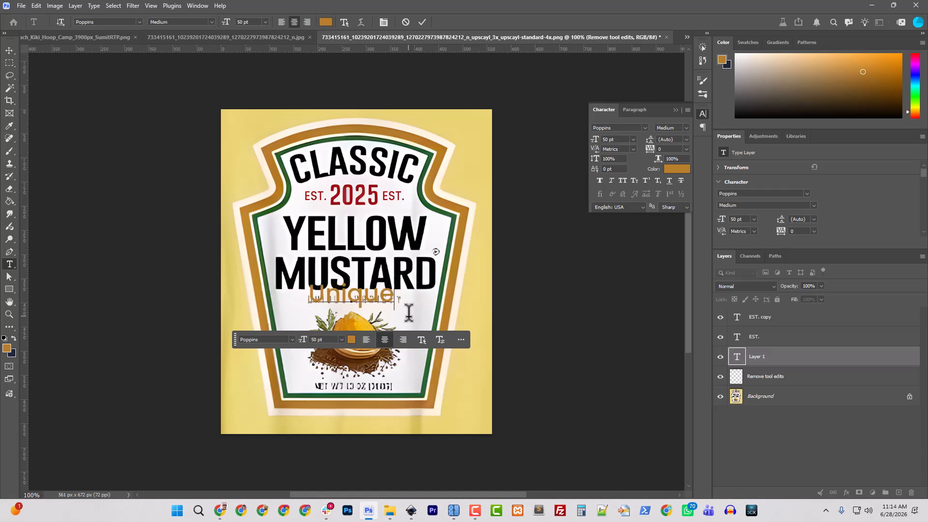
key(BackSpace)
key(BackSpace)
key(BackSpace)
key(BackSpace)
key(BackSpace)
text(NI)
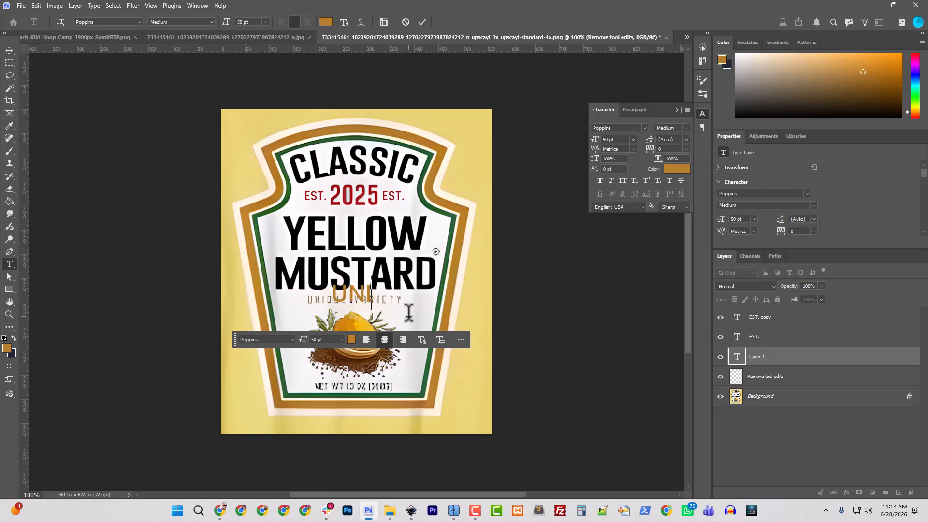
text(QUE)
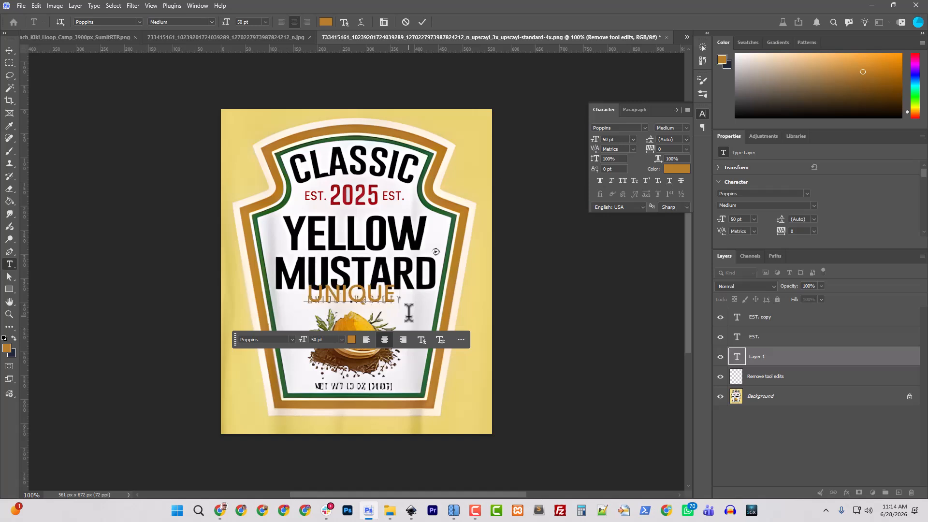
text( VARIETY)
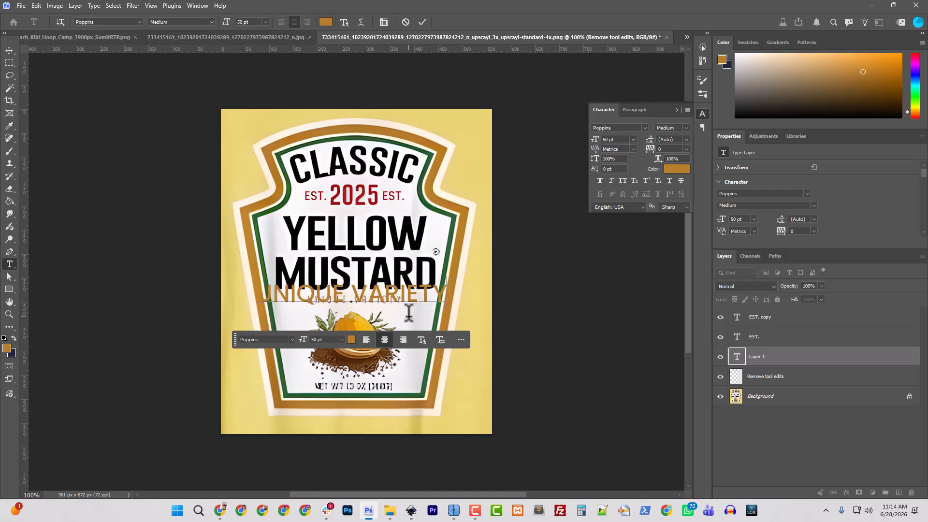
click(9, 50)
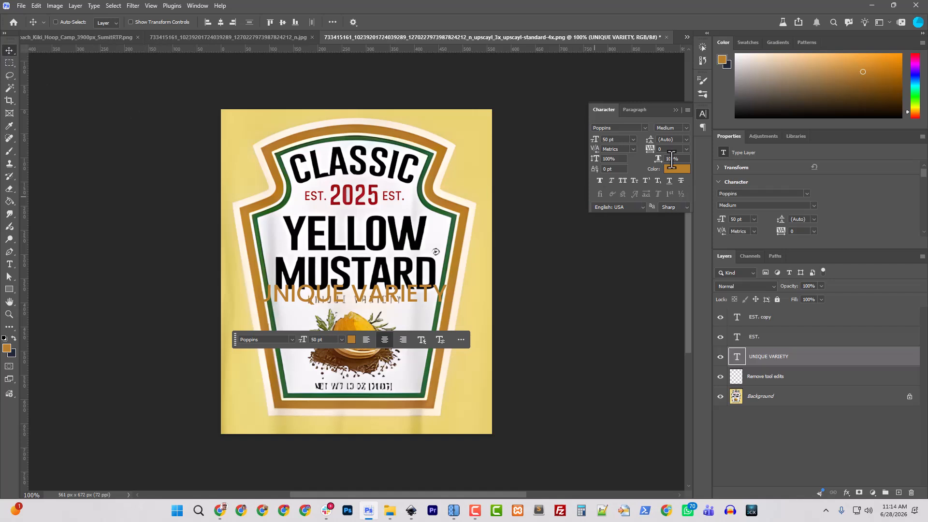
Set the UNIQUE VARIETY text style to Poppins Regular.
click(685, 125)
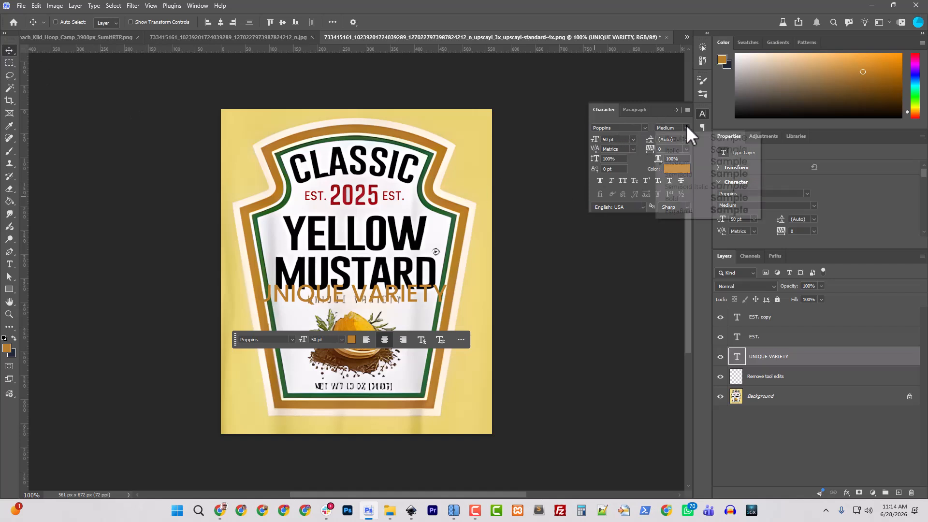
click(659, 149)
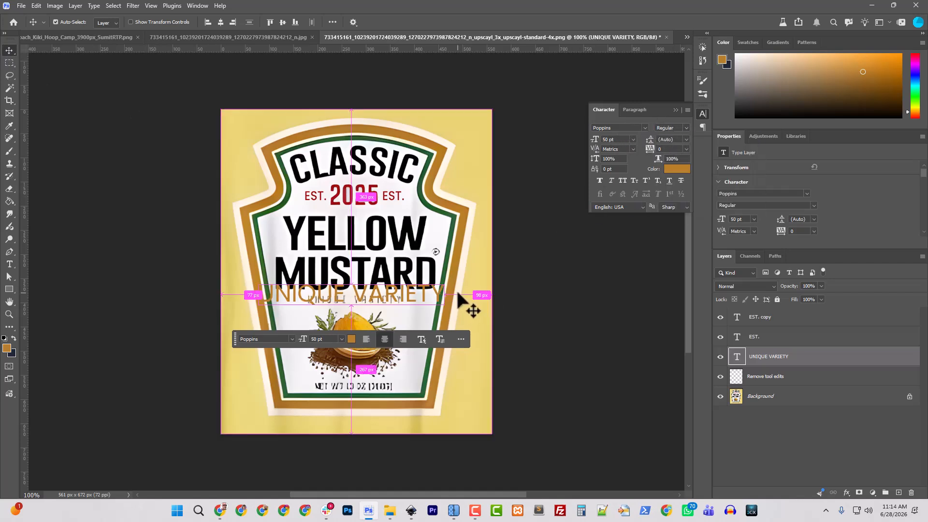
Scale the UNIQUE VARIETY text down to about 49% (24.61 pt) and align it over the matching printed line.
key(ctrl+t)
drag(447, 281, 396, 299)
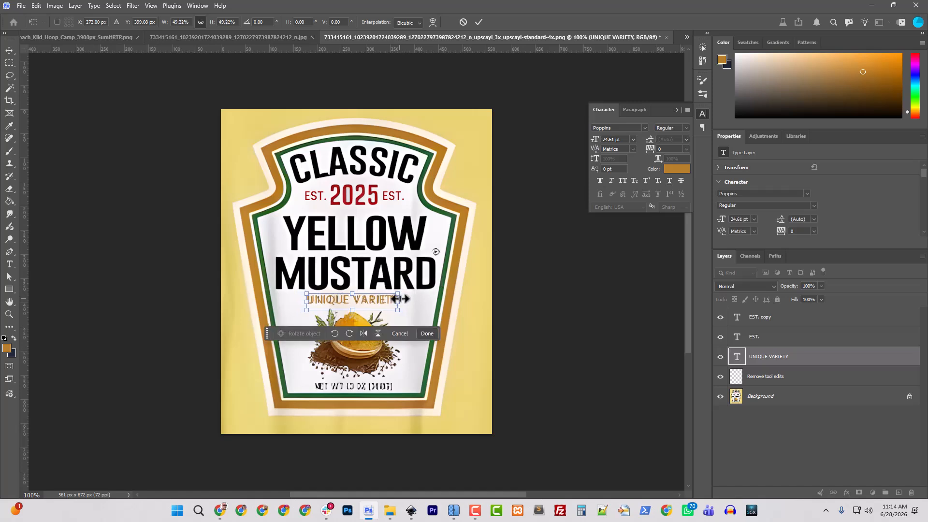
key(Return)
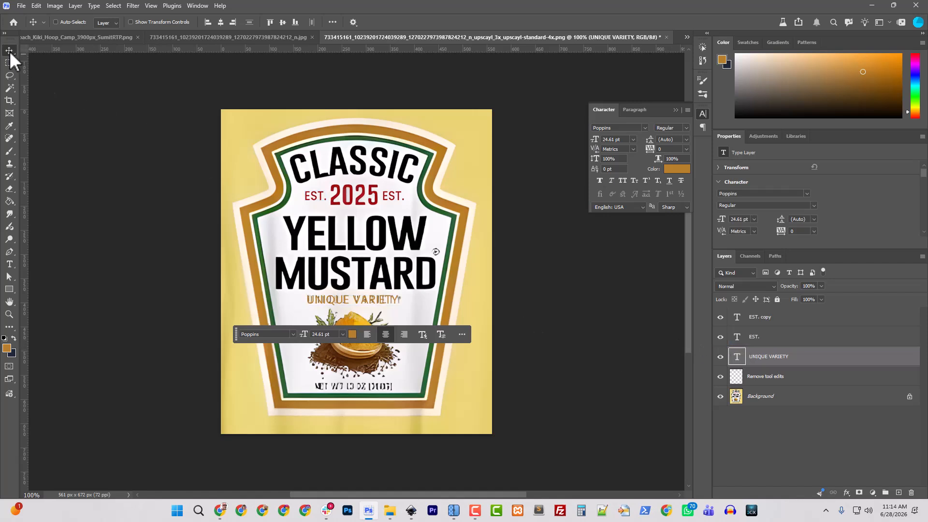
drag(365, 300, 367, 300)
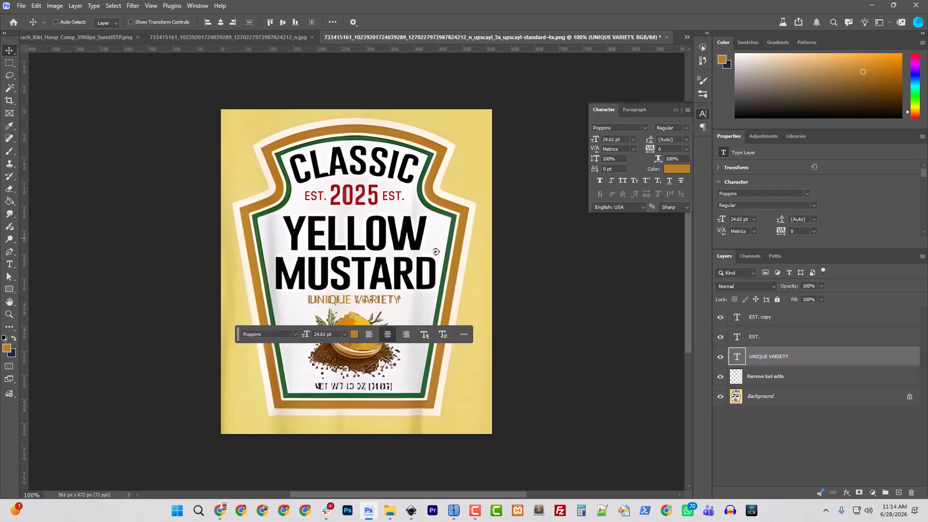
Hide the UNIQUE VARIETY text layer and remove the printed line beneath MUSTARD, working from the Remove tool edits layer.
click(766, 381)
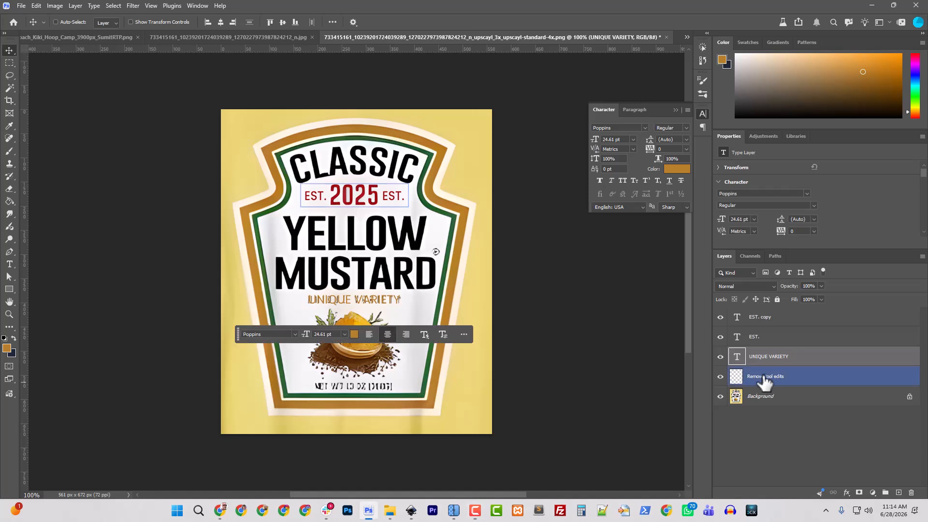
click(719, 357)
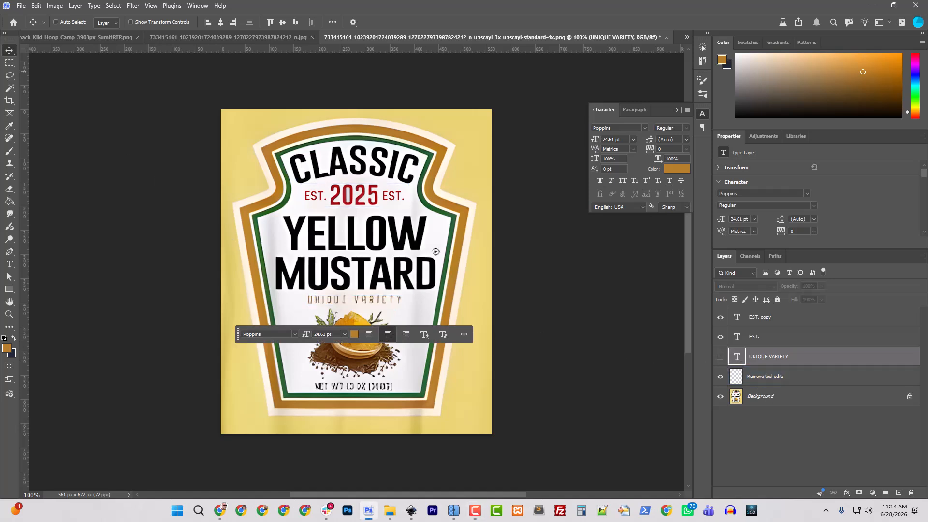
click(9, 62)
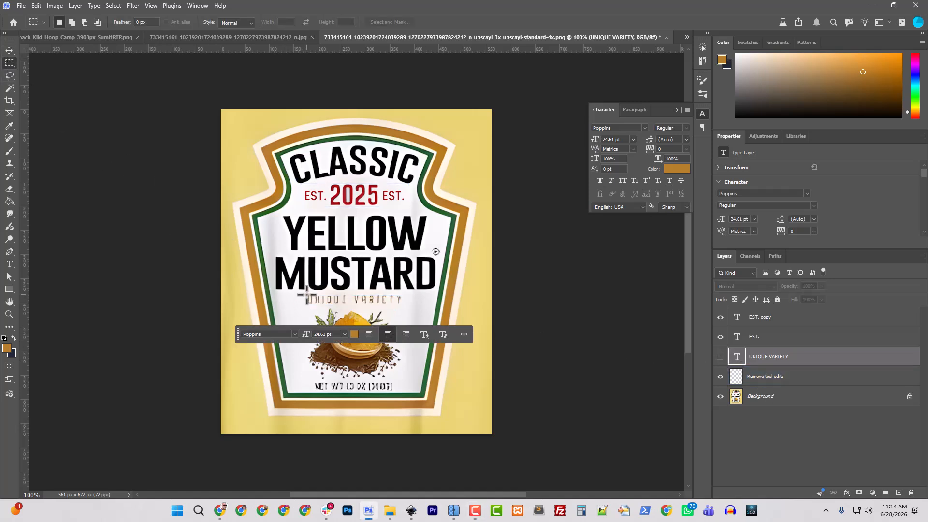
drag(313, 296, 404, 306)
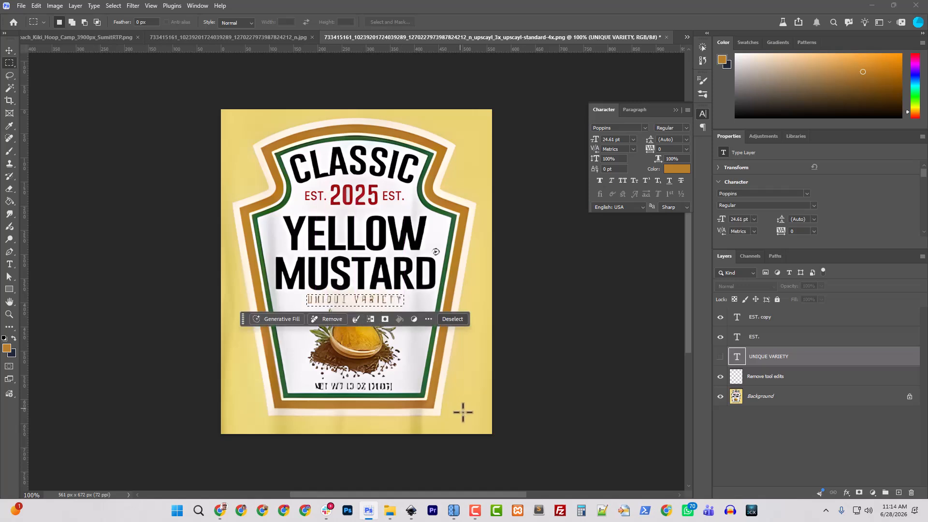
click(784, 380)
click(329, 319)
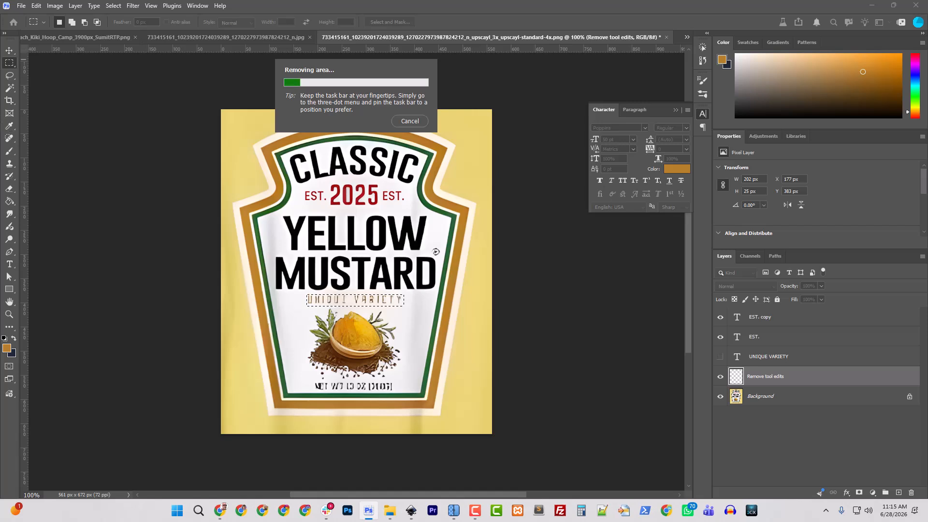
Set the foreground colour to the near-black (#010102) sampled from the MUSTARD lettering, and show the UNIQUE VARIETY text layer again.
click(10, 265)
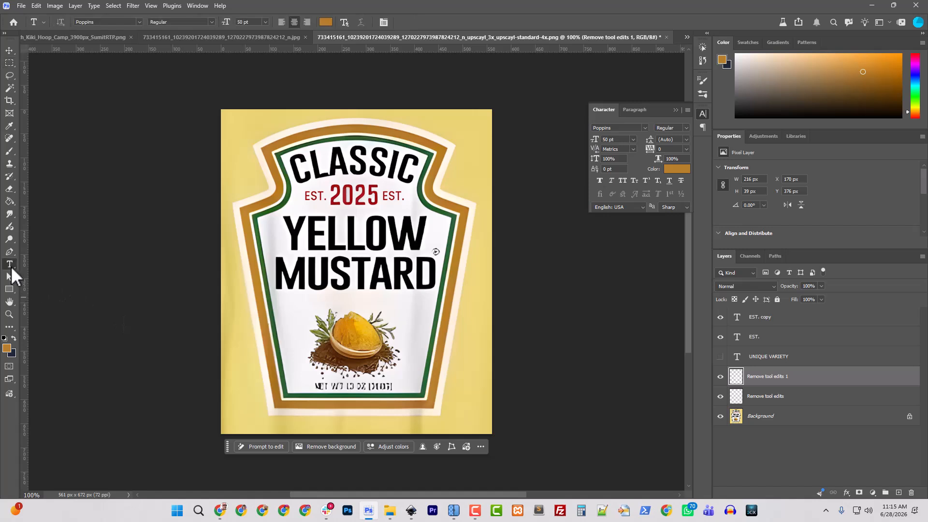
click(8, 348)
click(353, 278)
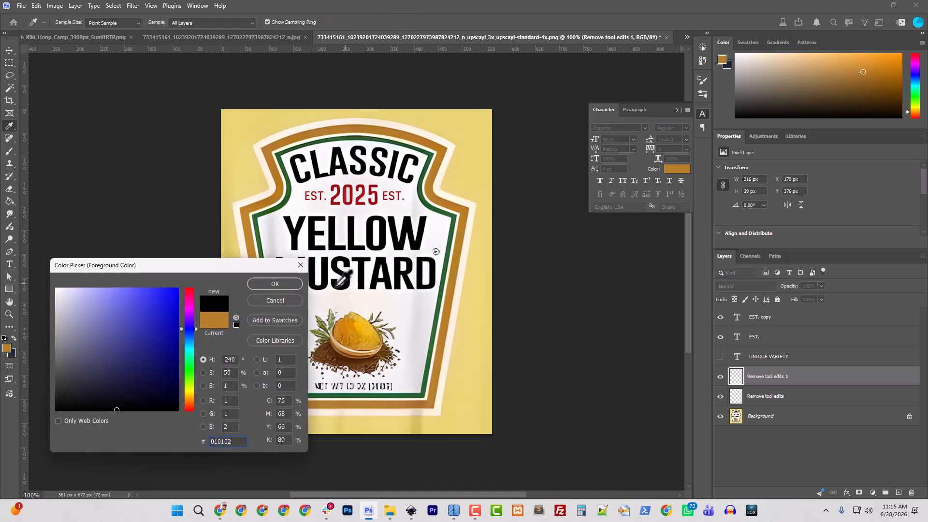
click(271, 285)
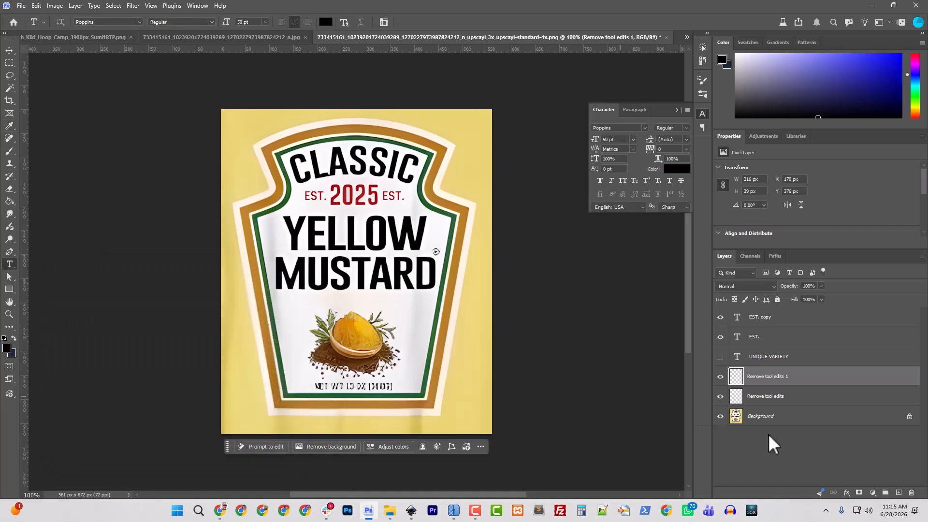
click(720, 356)
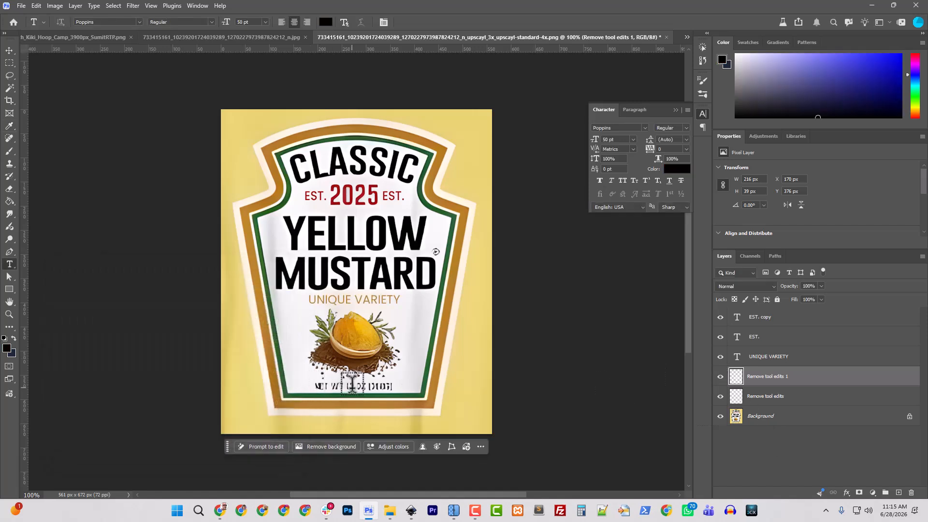
Try to set the UNIQUE VARIETY text size to 16 pt, and undo the change.
click(252, 23)
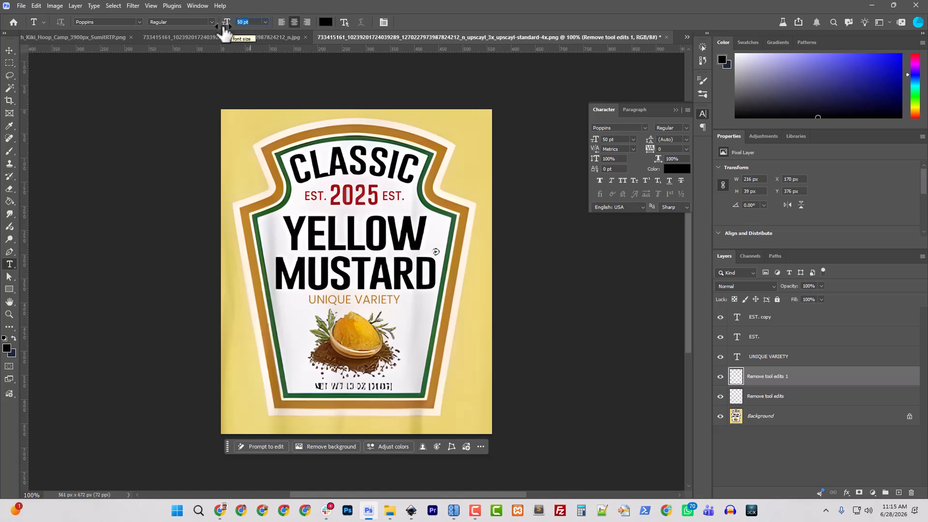
click(755, 358)
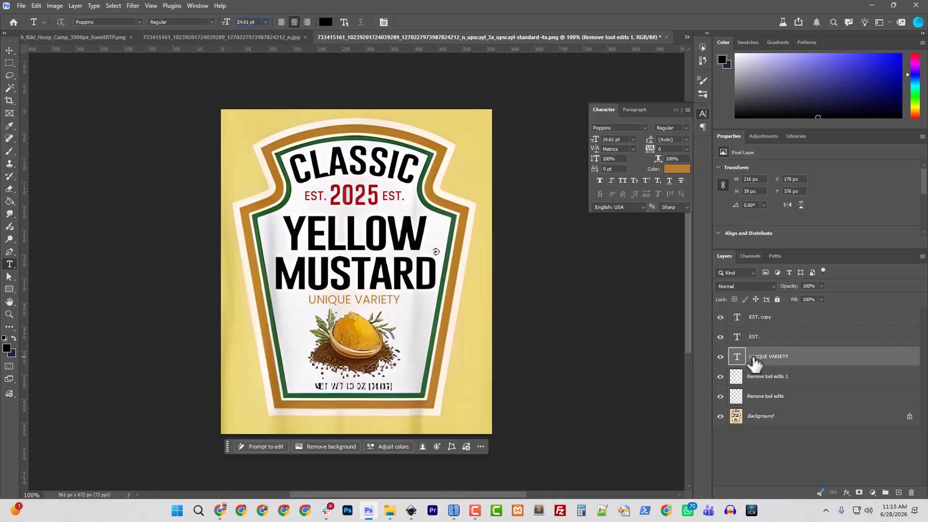
click(236, 22)
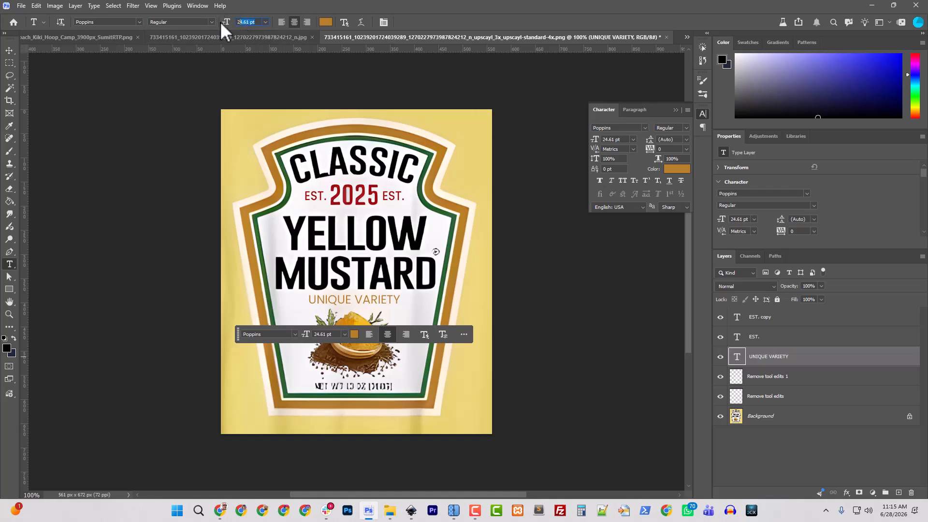
text(16)
key(Return)
key(ctrl+z)
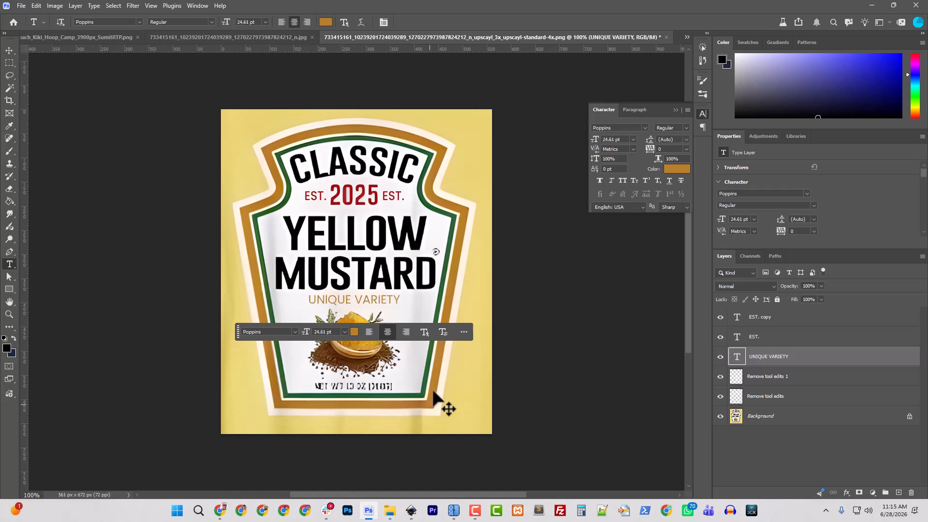
Select the Remove tool edits 1 layer and set the Type tool to Poppins Medium at 16 pt for new text.
click(9, 50)
click(766, 377)
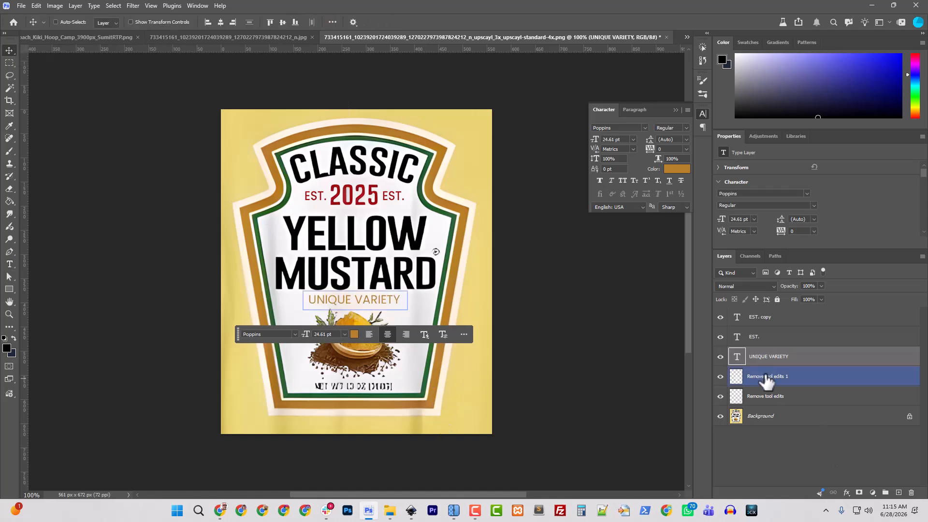
click(10, 266)
click(225, 28)
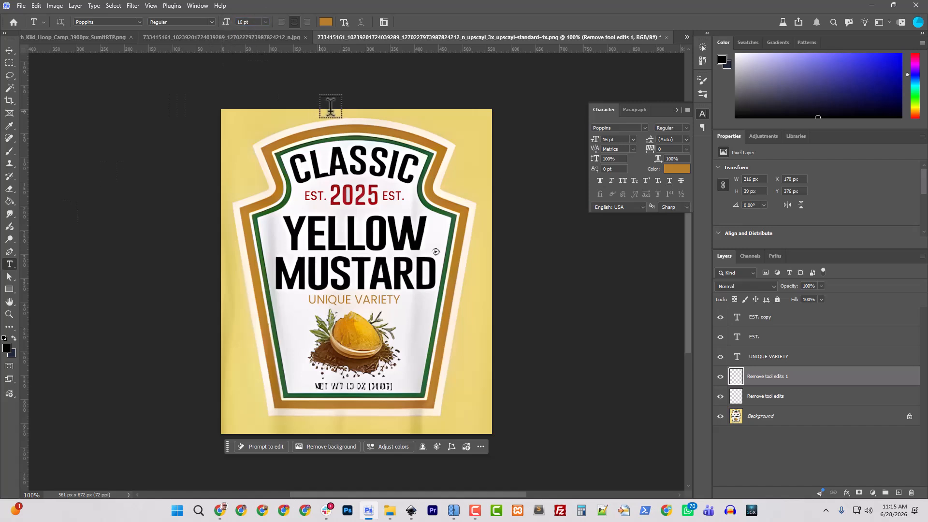
click(686, 127)
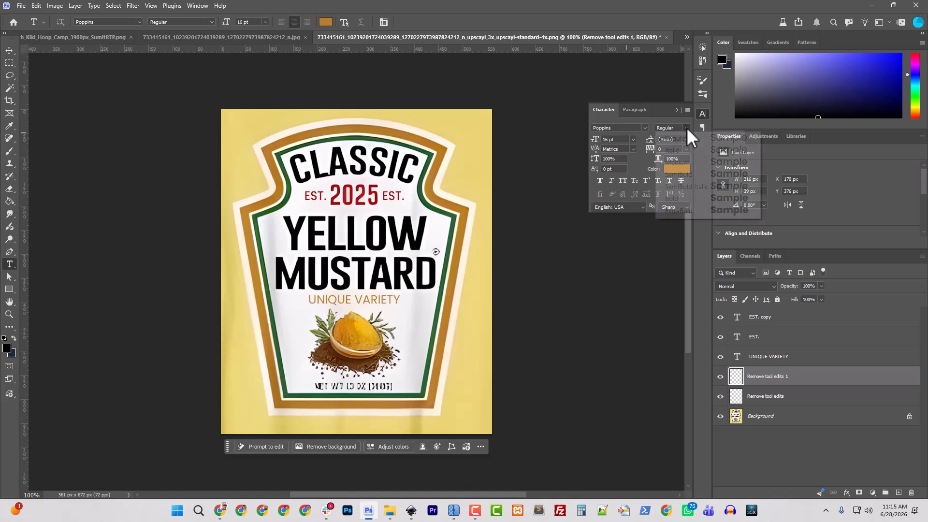
click(685, 162)
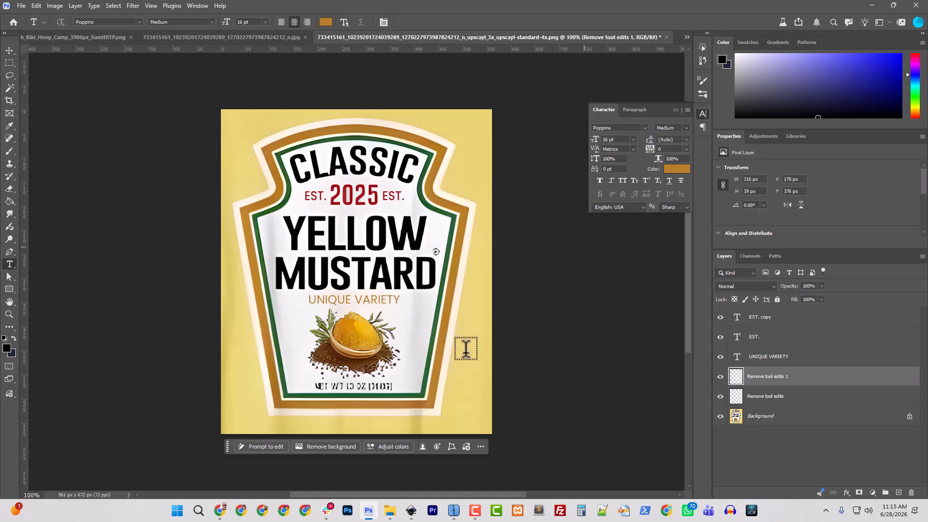
Add the text "Net Wt. 13oz" at the printed net weight line and move it up over the base of the mustard illustration.
click(350, 384)
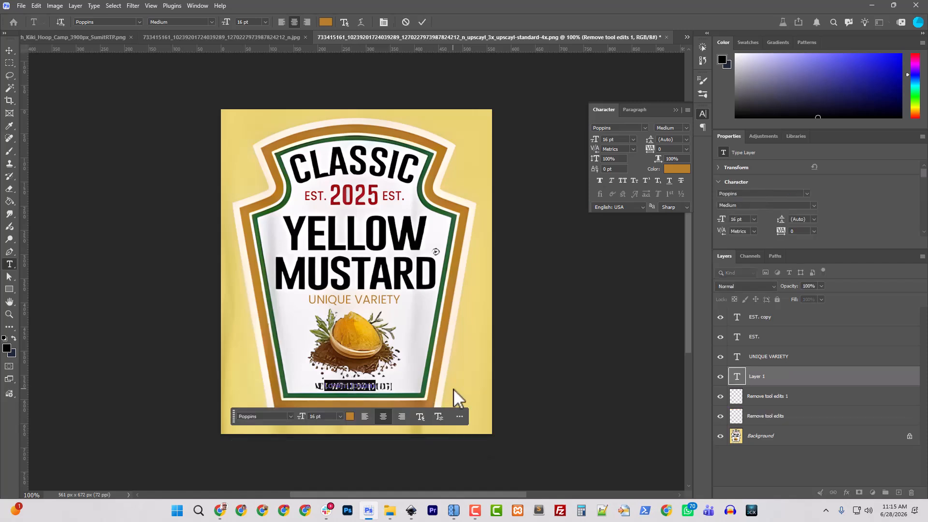
text(Net)
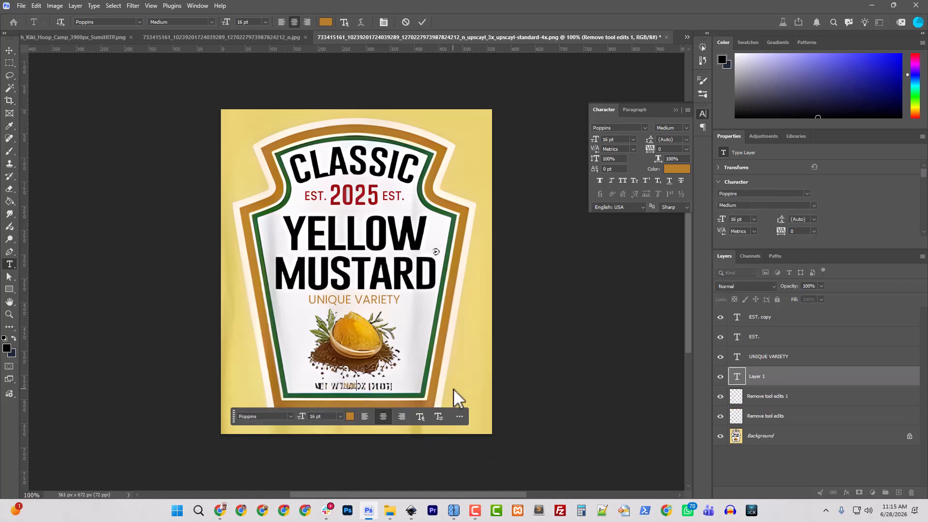
text( Wt. 13oz)
click(10, 50)
drag(357, 391, 357, 370)
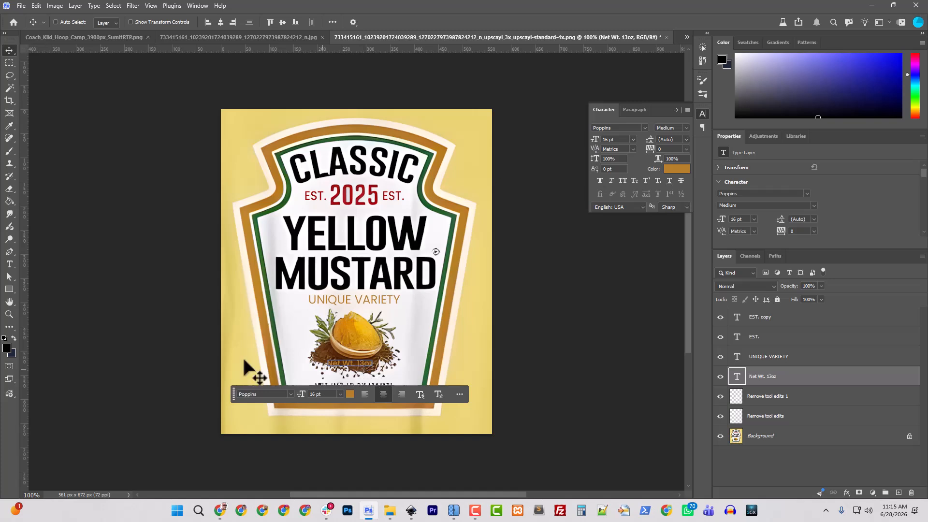
Recolour the net weight text black, sampled from the label's lettering, and move it back over the printed net weight line.
click(678, 170)
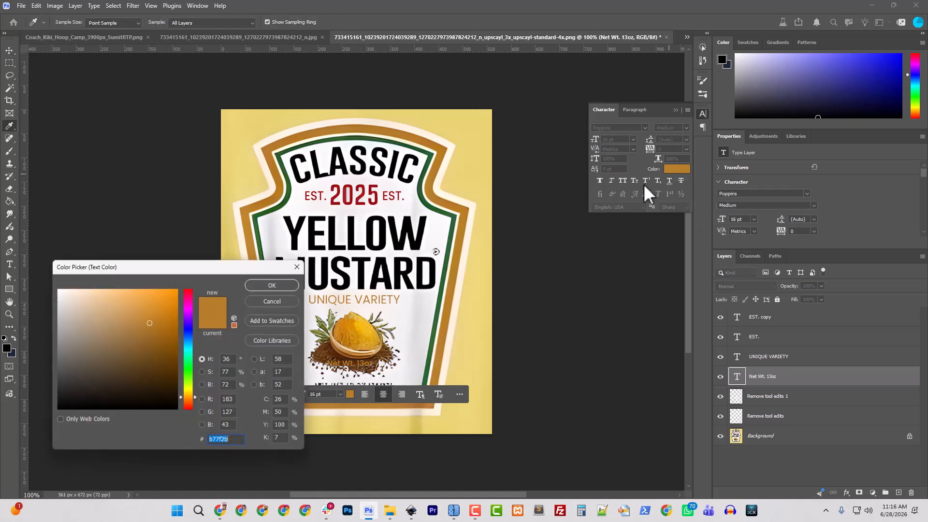
click(669, 157)
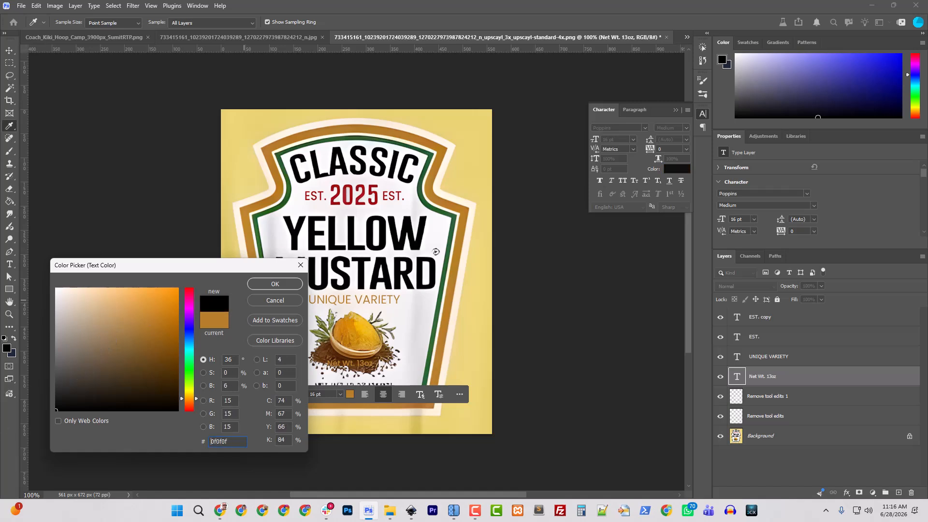
click(275, 285)
drag(349, 368, 348, 392)
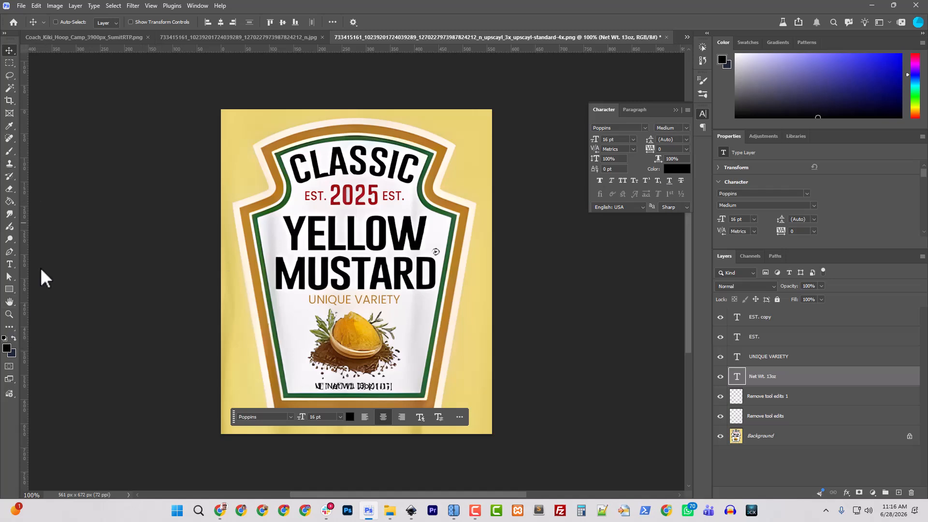
Set the net weight text to Poppins SemiBold and replace its wording with "NET WT. 13 OZ (368g)".
click(686, 128)
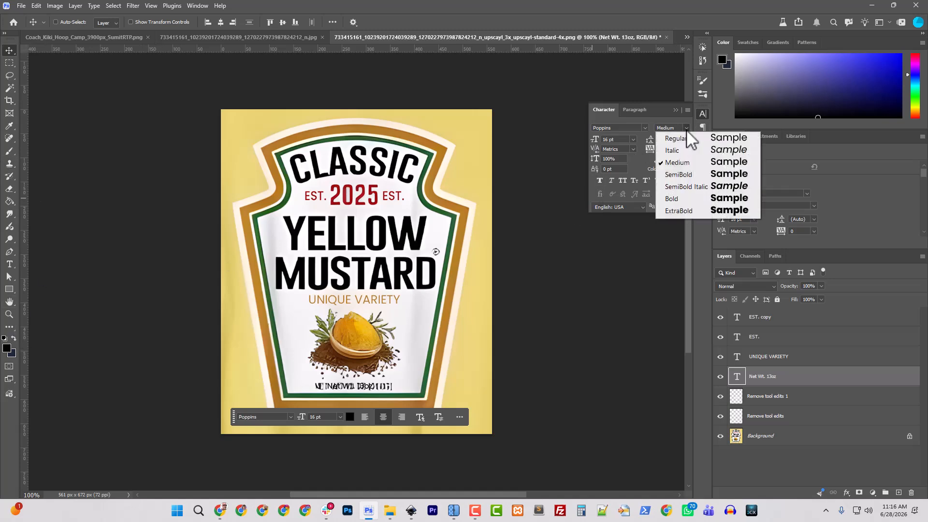
click(678, 172)
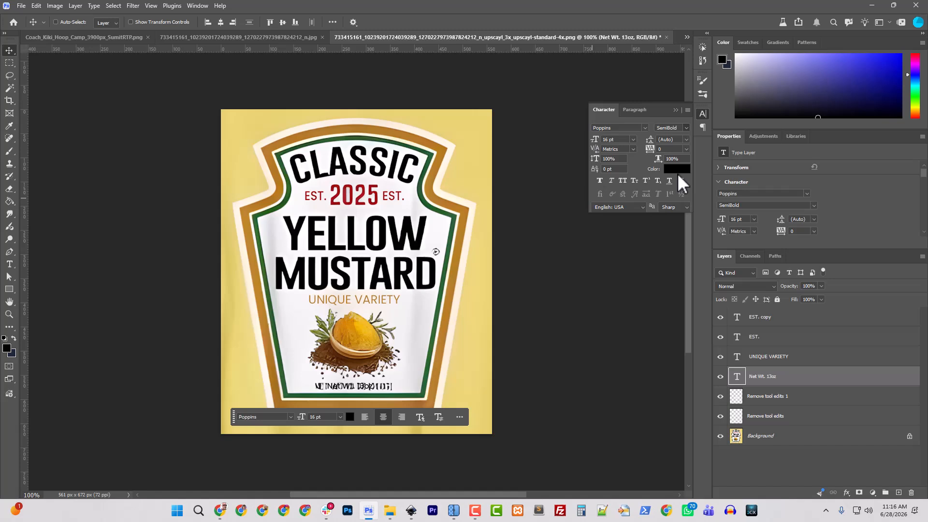
click(9, 264)
click(354, 386)
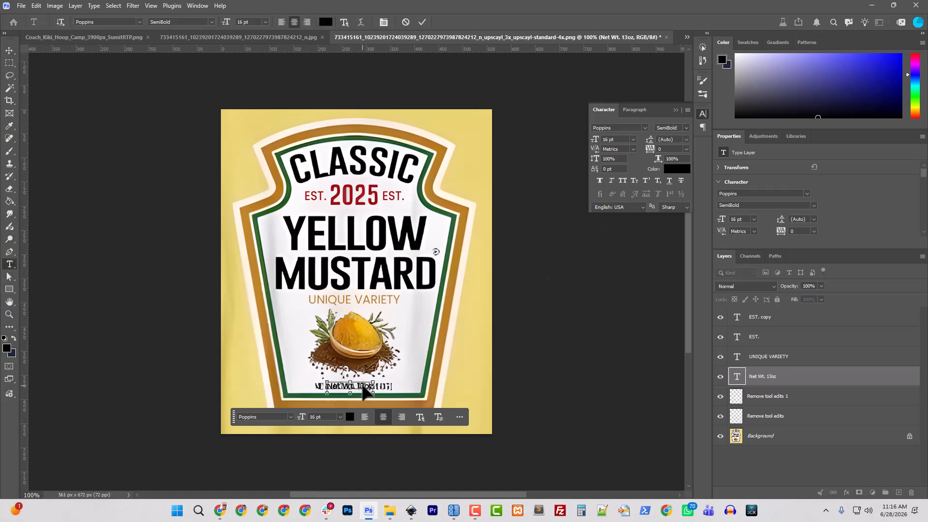
key(ctrl+a)
text(NE)
key(BackSpace)
text(T WT. 13 OZ)
text((368g) ()
click(9, 51)
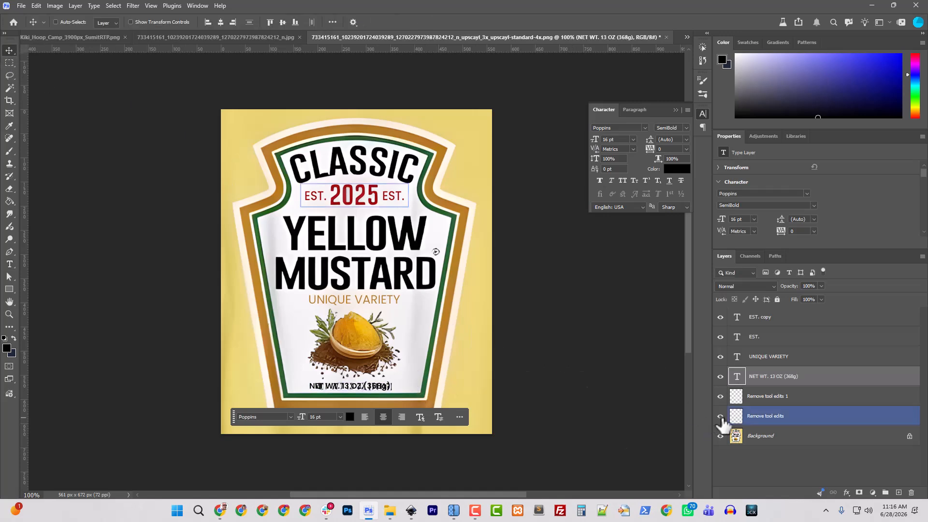
Hide the net weight text layer and remove the blurry printed net weight line, working from the Remove tool edits 1 layer.
click(749, 397)
click(720, 375)
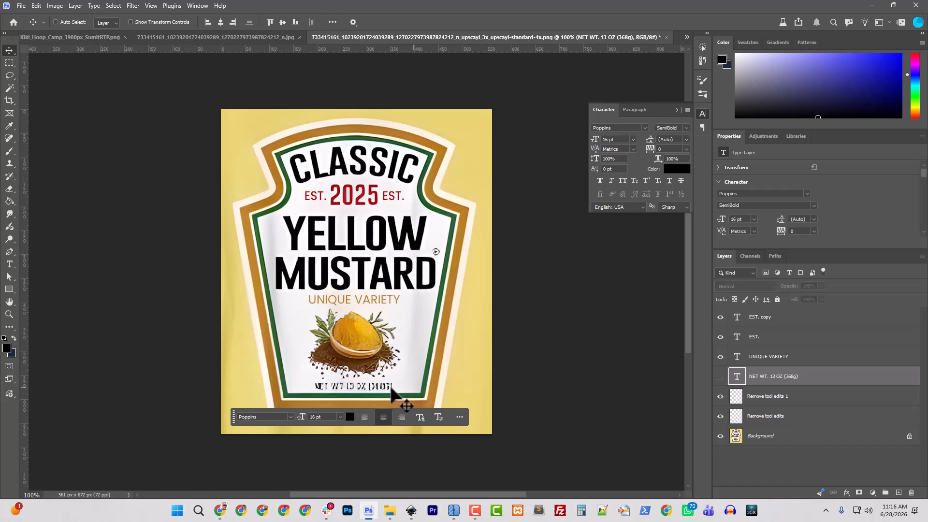
click(9, 63)
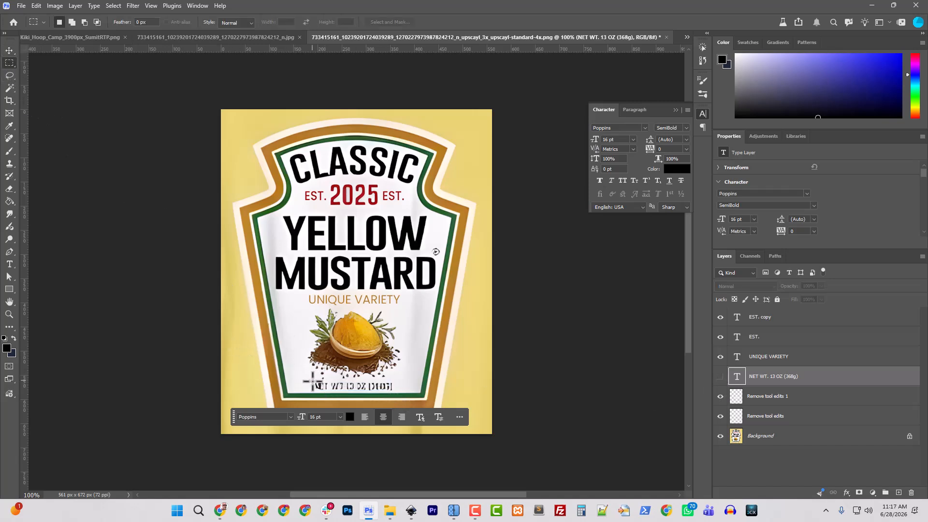
drag(312, 381, 395, 393)
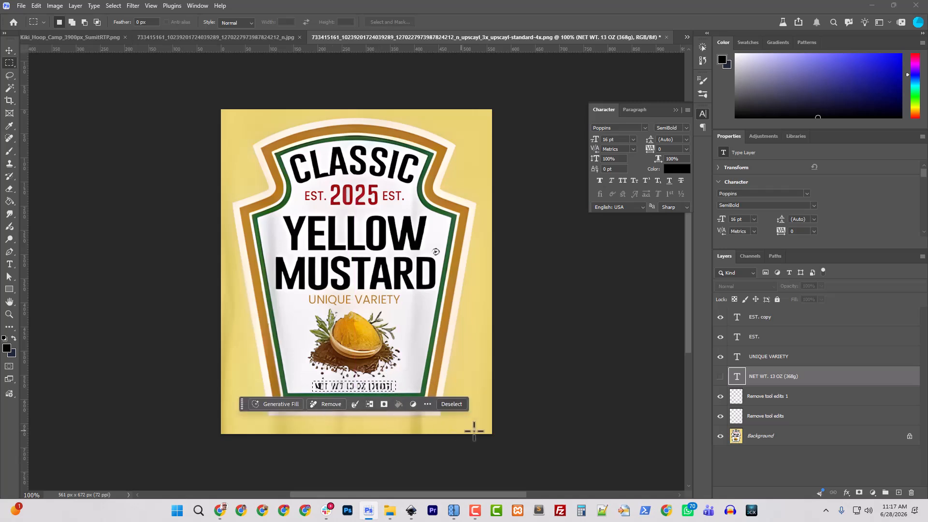
click(786, 404)
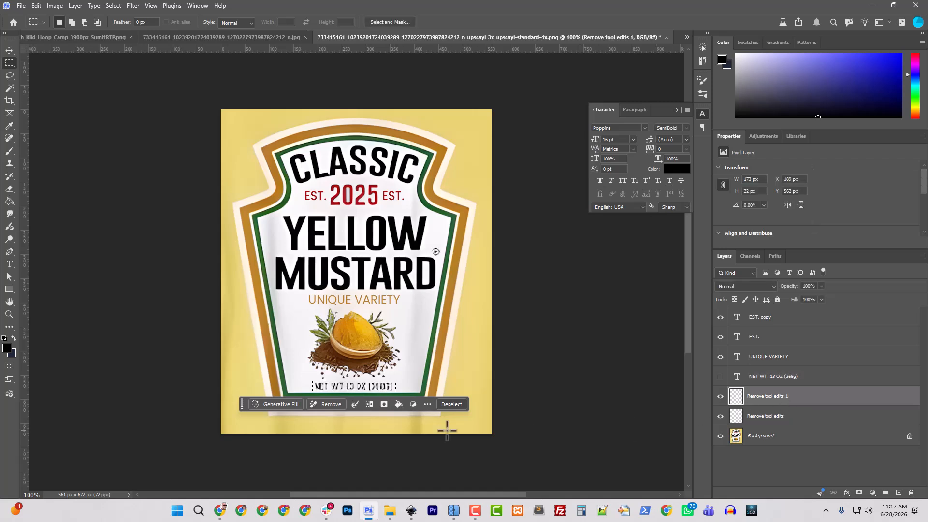
click(340, 408)
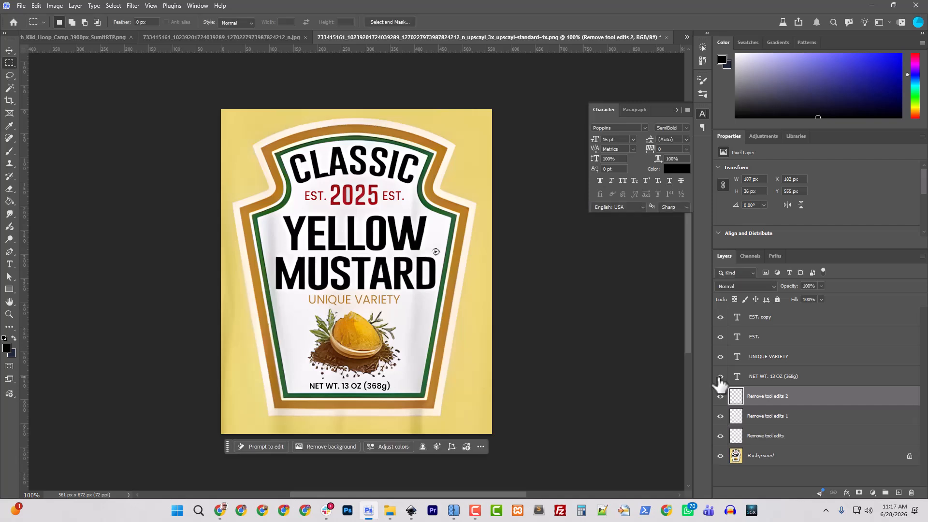
Move the "NET WT. 13 OZ (368g)" text slightly right to centre it beneath the mustard illustration.
click(9, 50)
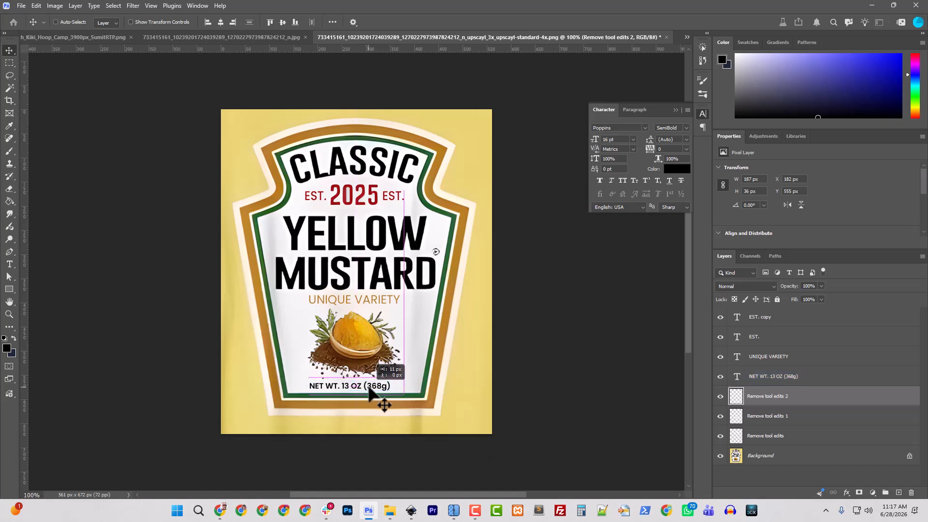
ctrl+click(367, 389)
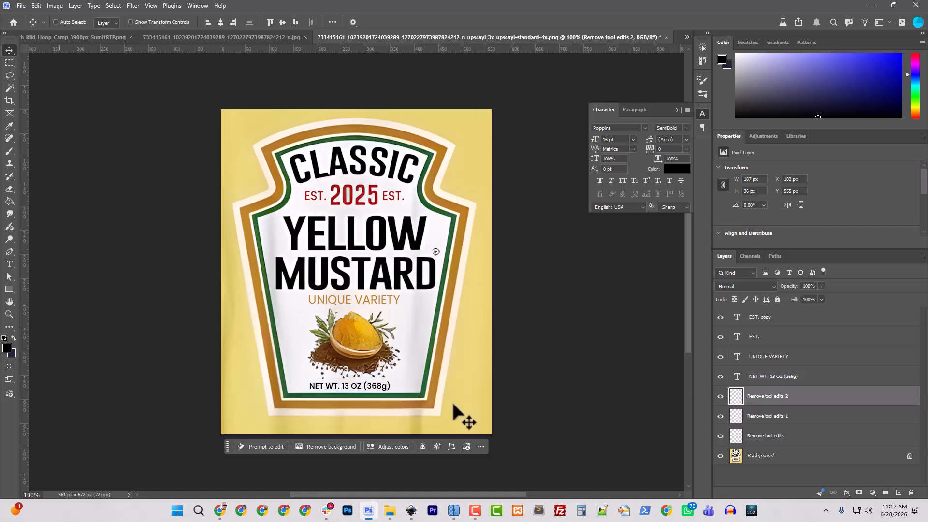
drag(364, 387, 369, 390)
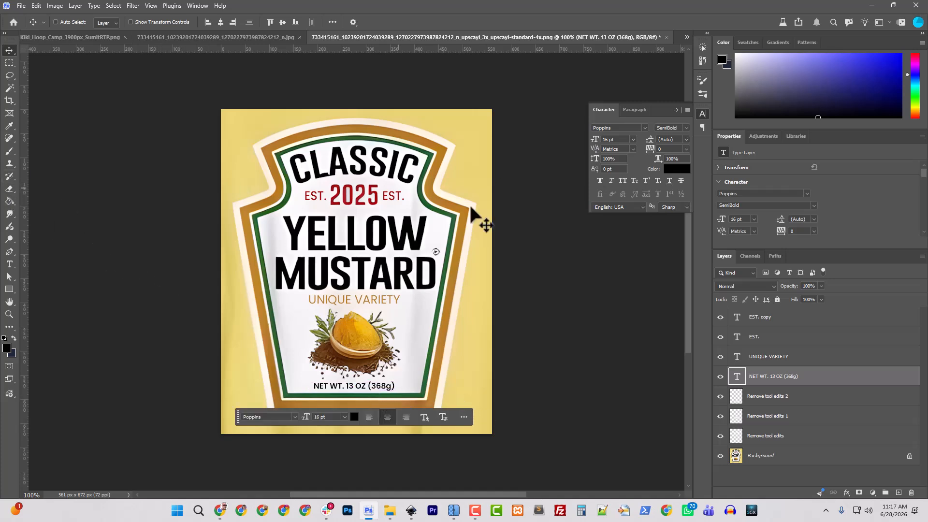
click(21, 6)
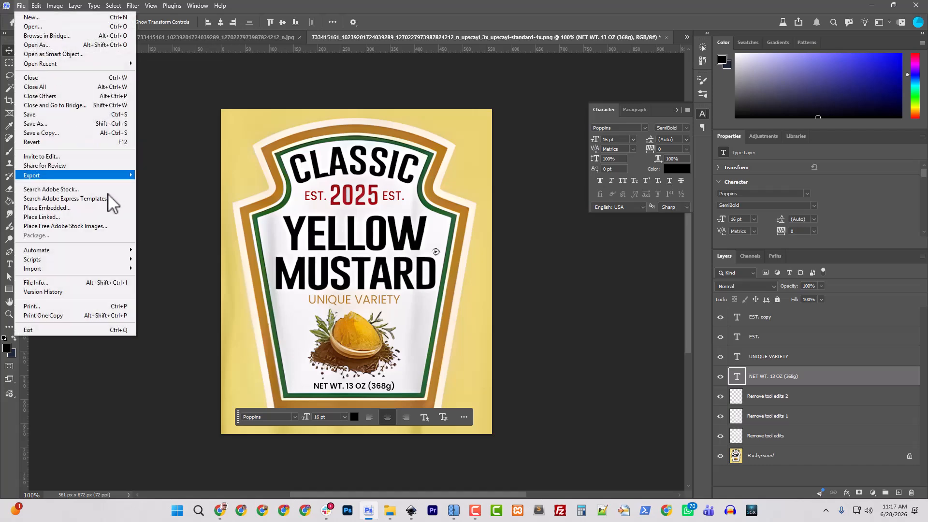
mouse_move(109, 175)
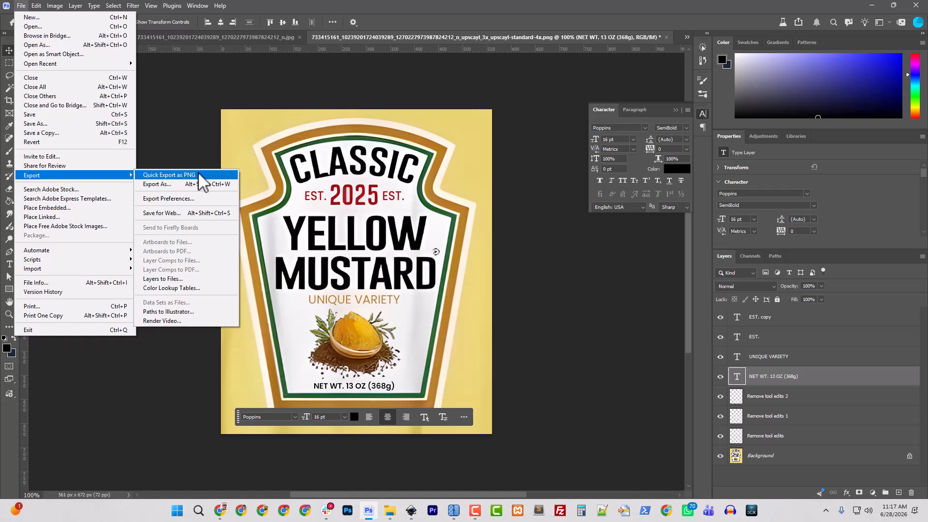
click(264, 5)
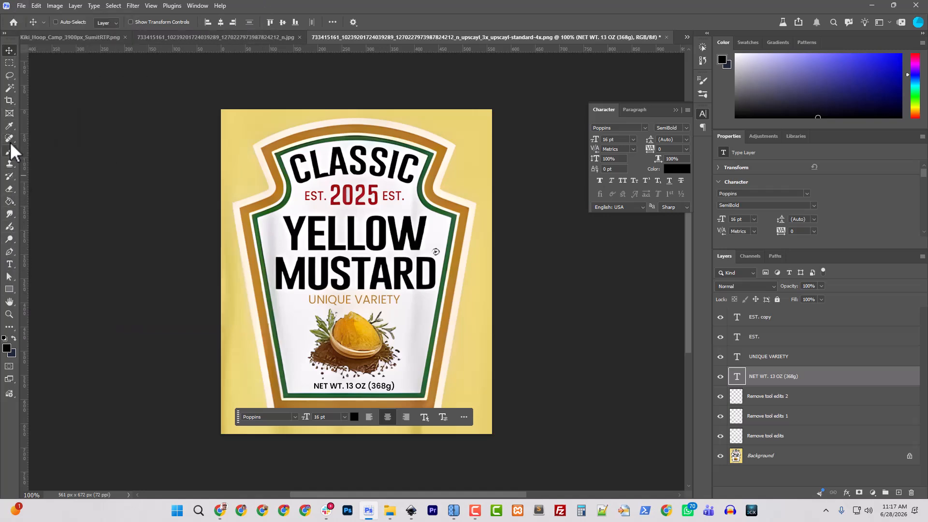
Select the yellow background around the label with the Magic Wand, fill it black on a new layer above Remove tool edits 2, and deselect.
click(10, 88)
click(247, 173)
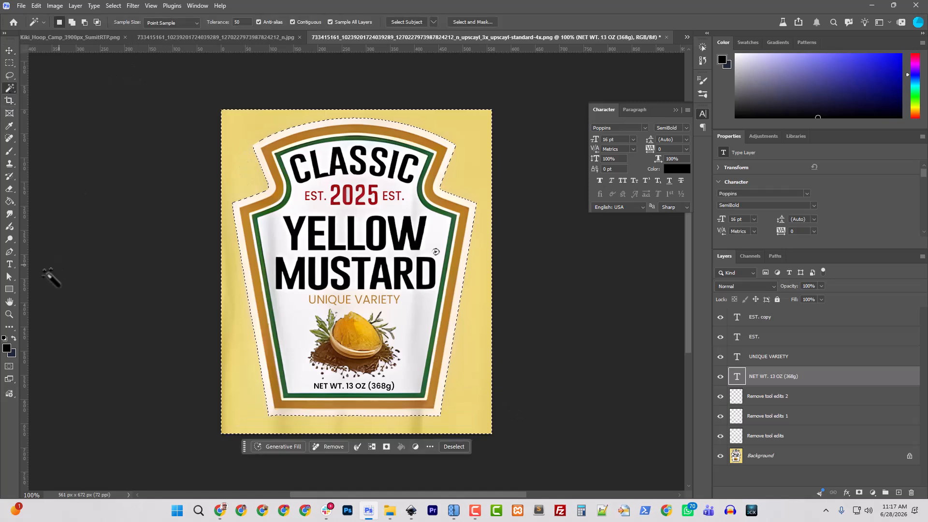
click(9, 202)
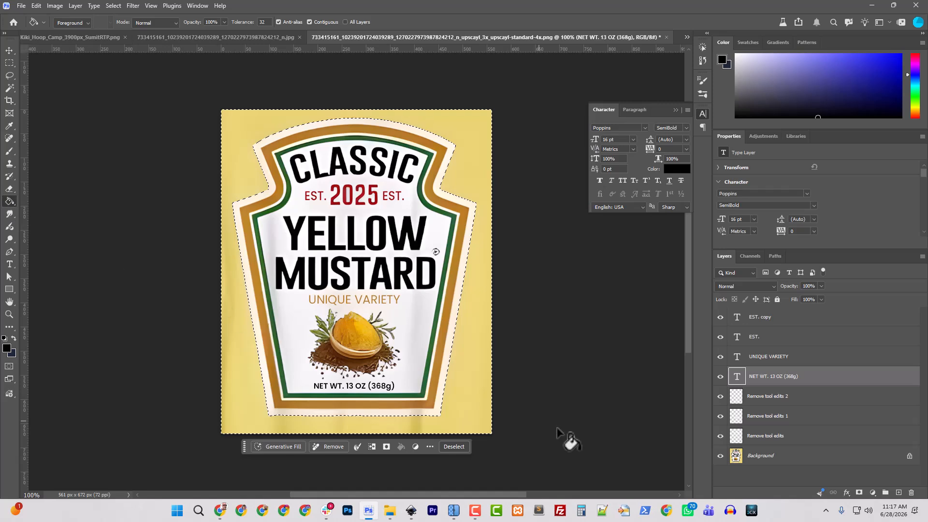
click(768, 399)
key(ctrl+shift+n)
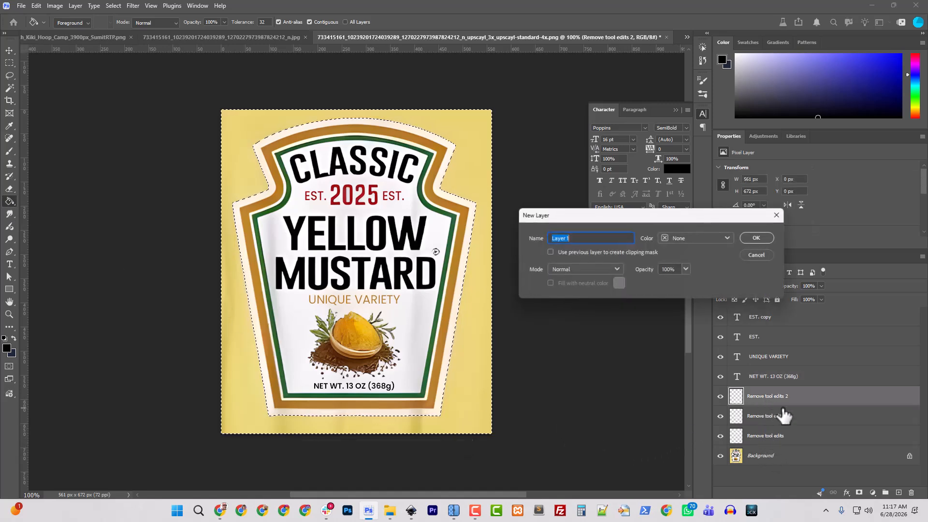
key(Return)
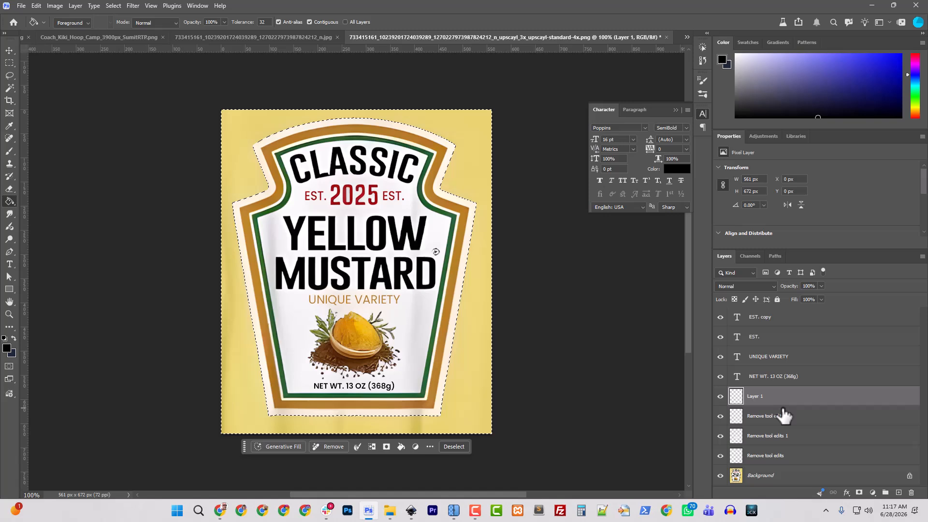
click(469, 371)
key(ctrl+d)
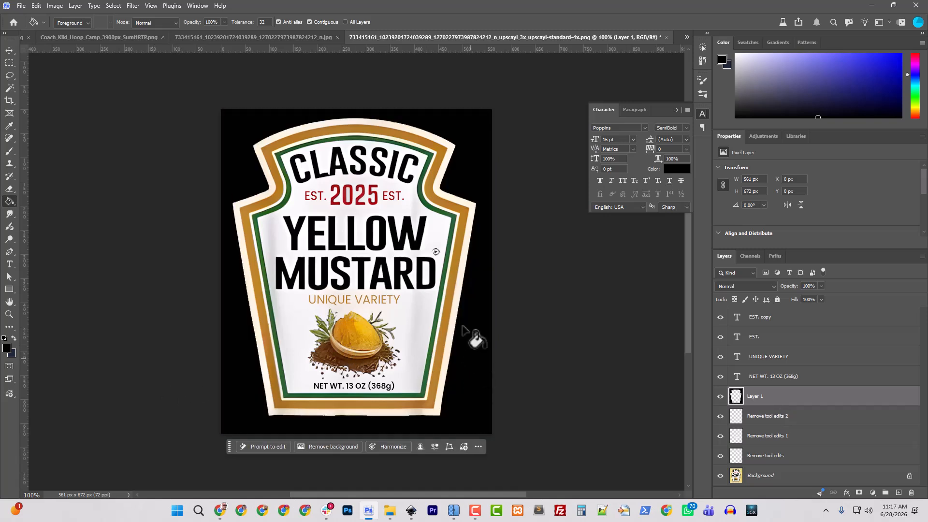
Start a quick PNG export and create and open a new folder named Classic_Condiments inside Downloads as its destination.
click(21, 6)
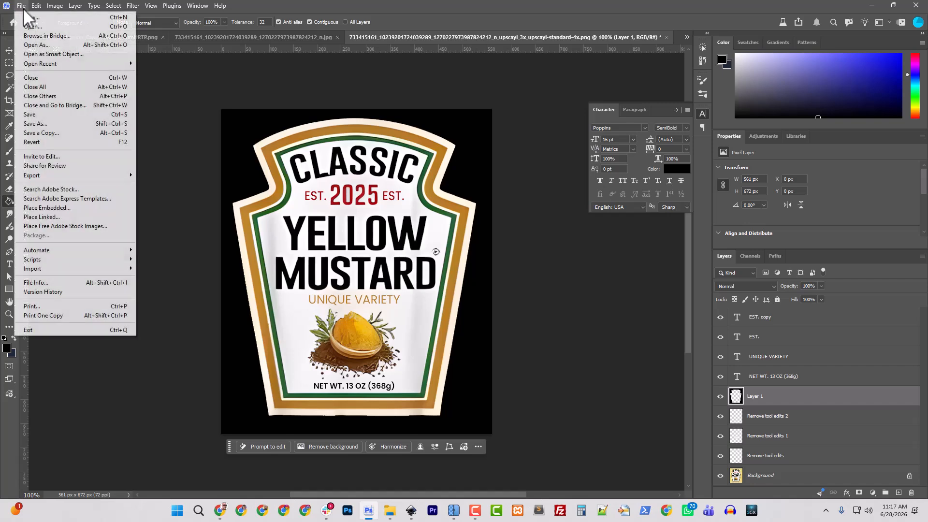
mouse_move(81, 175)
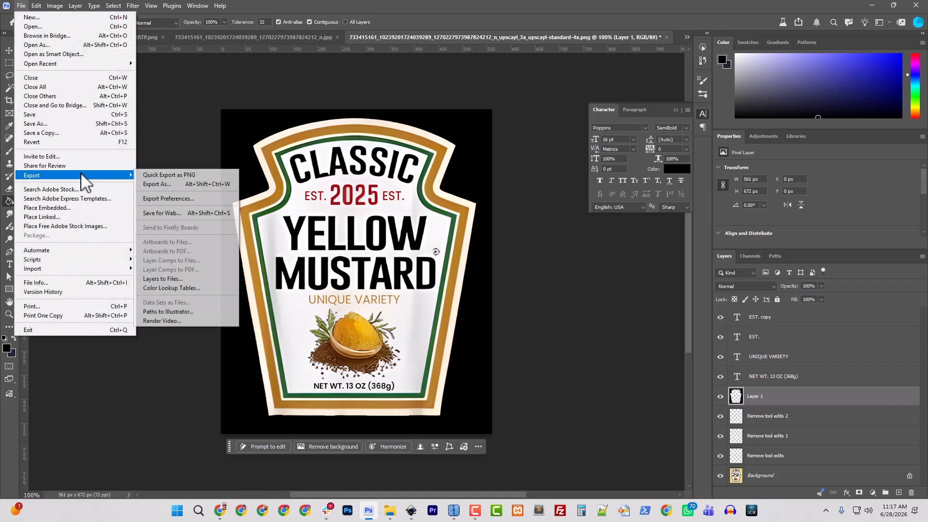
click(209, 175)
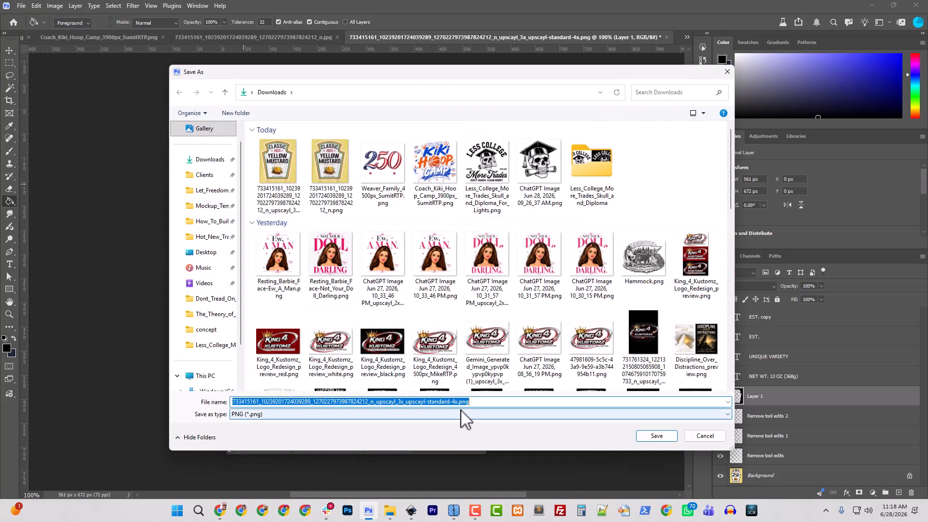
click(456, 401)
drag(441, 406, 229, 402)
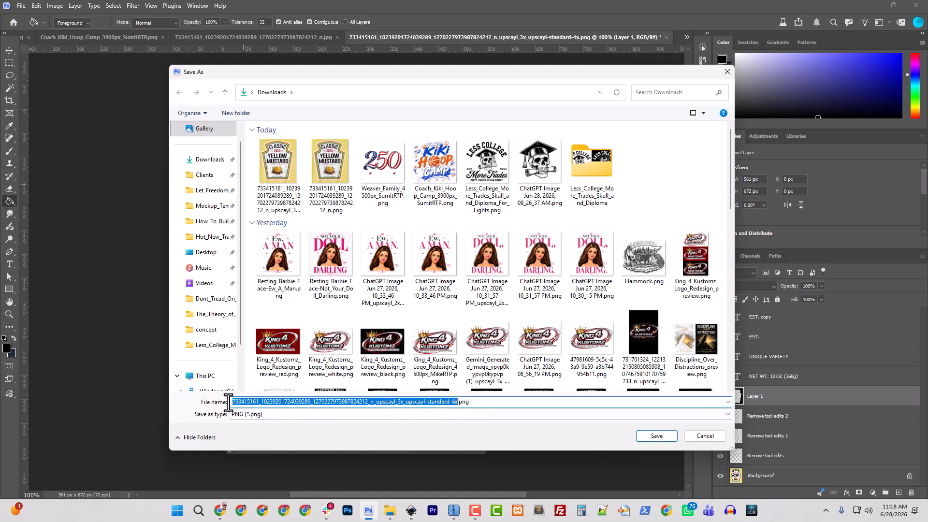
click(663, 200)
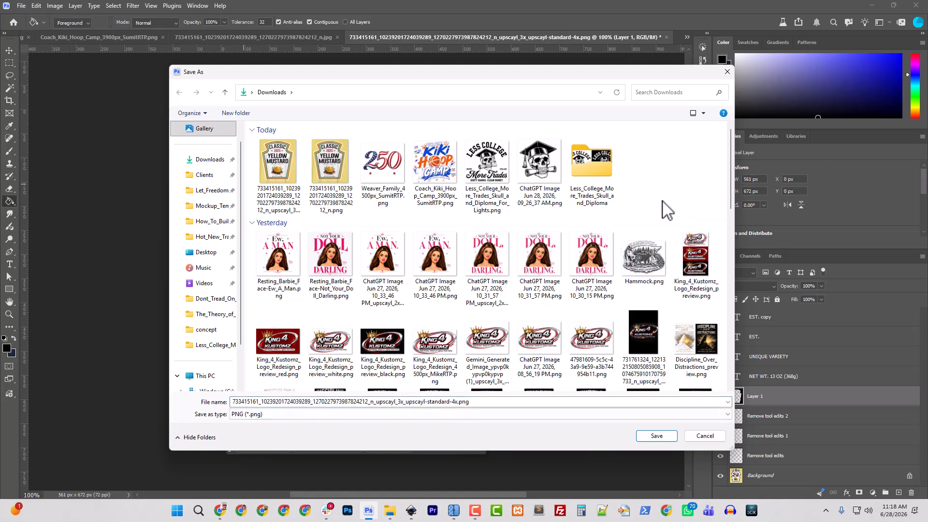
key(ctrl+shift+n)
text(Classic)
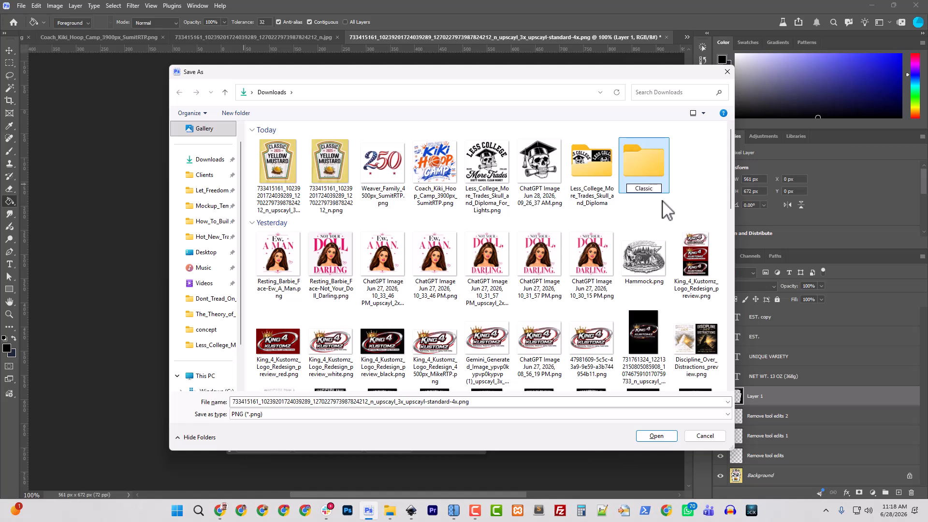
text(_Condiments)
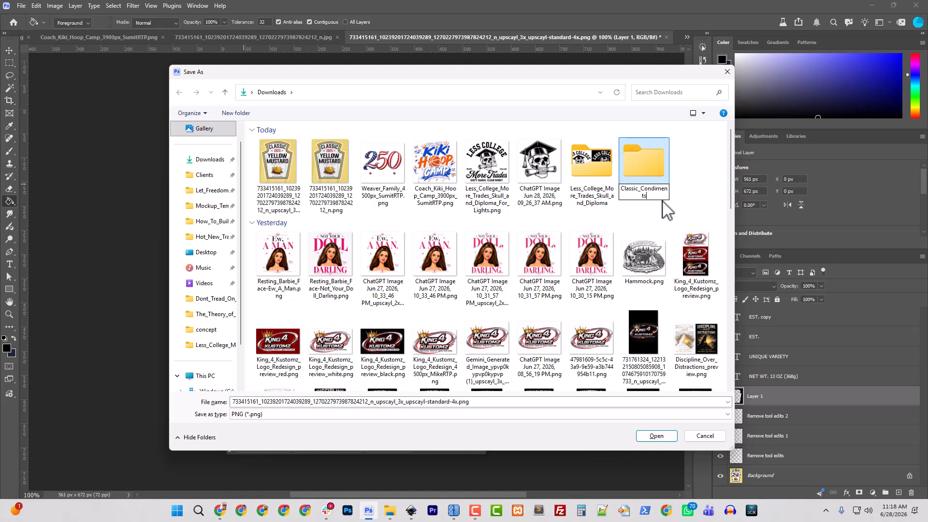
key(Return)
key(Return)
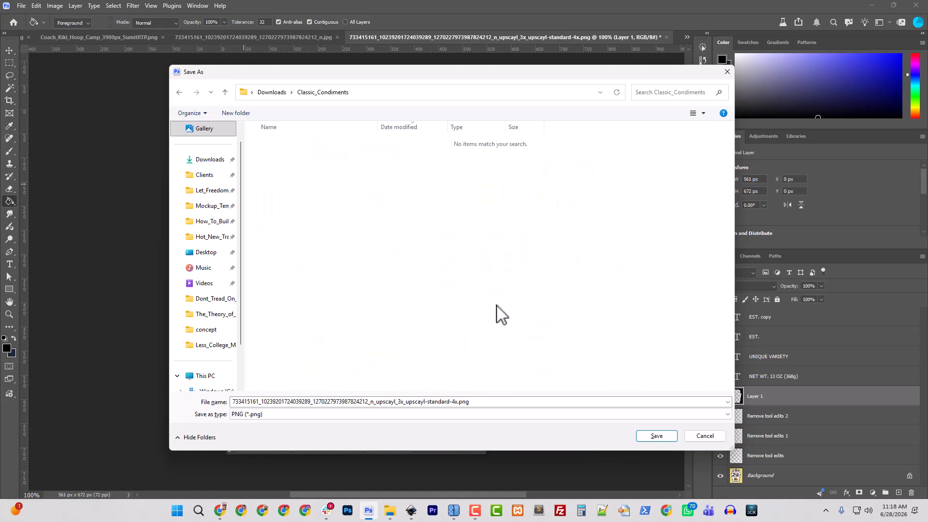
Name the exported PNG Classic_Yellow_Mustard_Concept, keeping the .png extension.
click(456, 401)
drag(458, 401, 231, 403)
drag(408, 72, 710, 114)
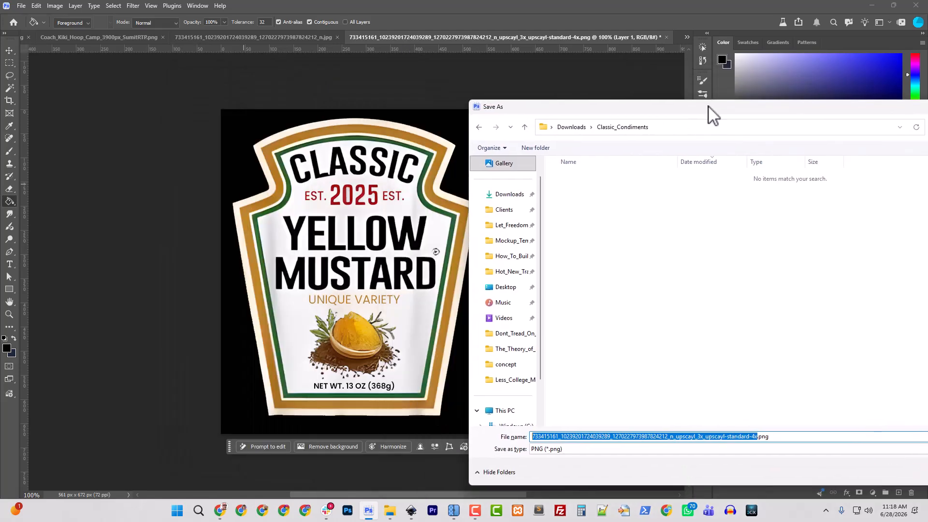
text(Classic_Yellow_Mustard_Concept)
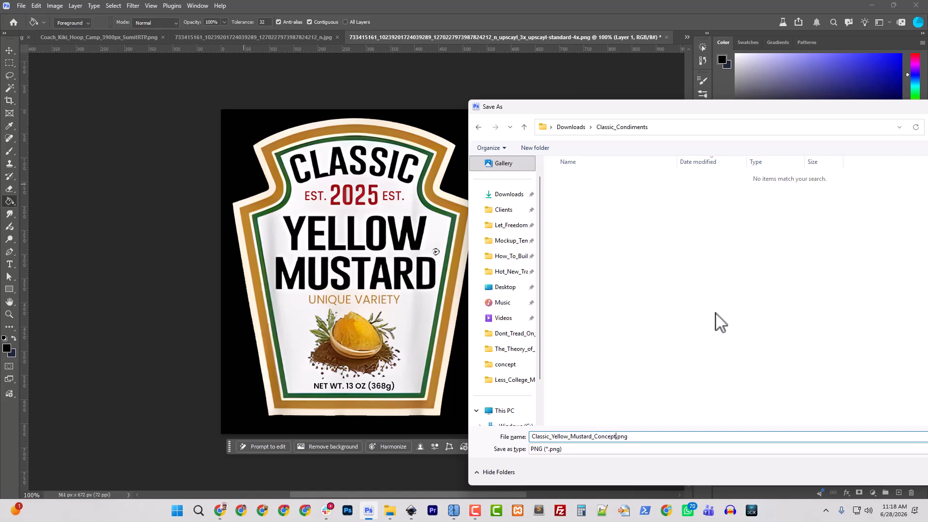
Create a "concepts" subfolder inside Classic_Condiments and save the exported PNG in it.
click(634, 301)
key(ctrl+shift+n)
text(concepts)
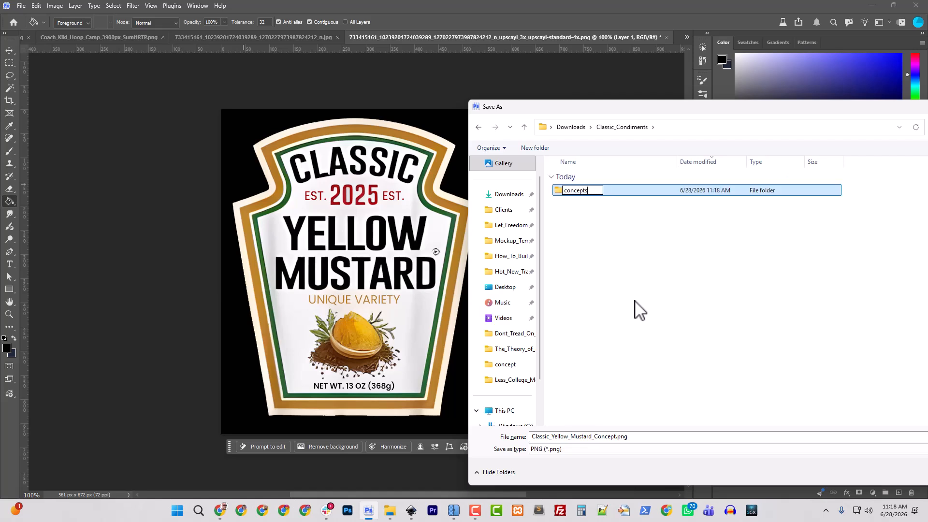
key(Return)
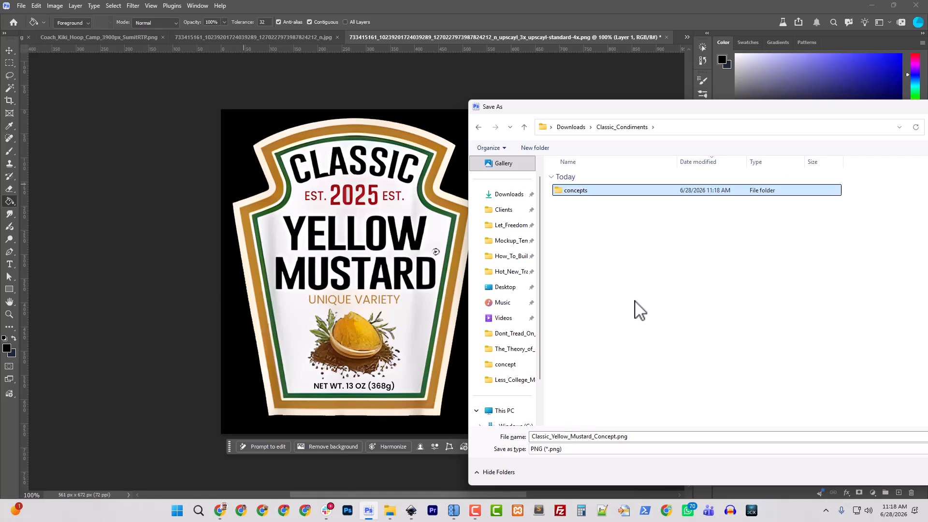
key(Return)
drag(698, 115, 368, 66)
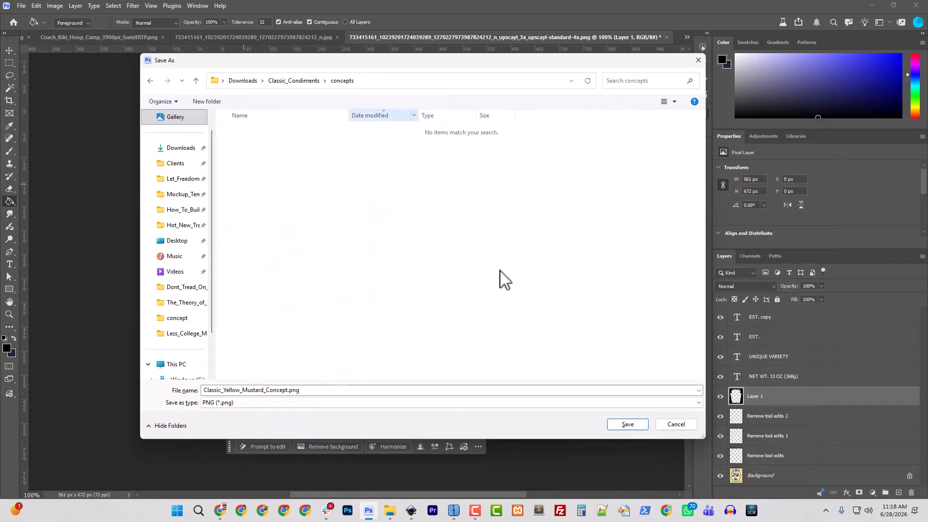
click(627, 429)
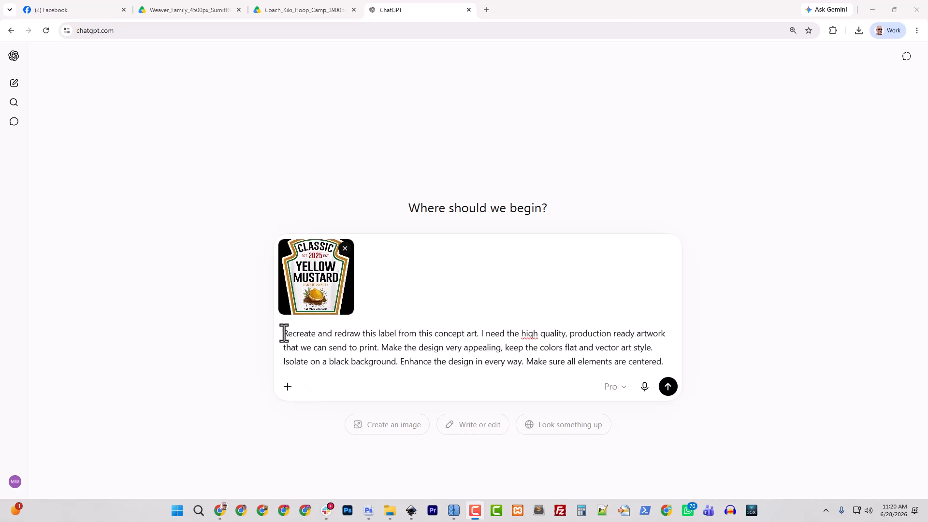
In ChatGPT, copy the label redraw prompt, set the request to Create image, and submit it with the attached concept art.
drag(283, 333, 670, 374)
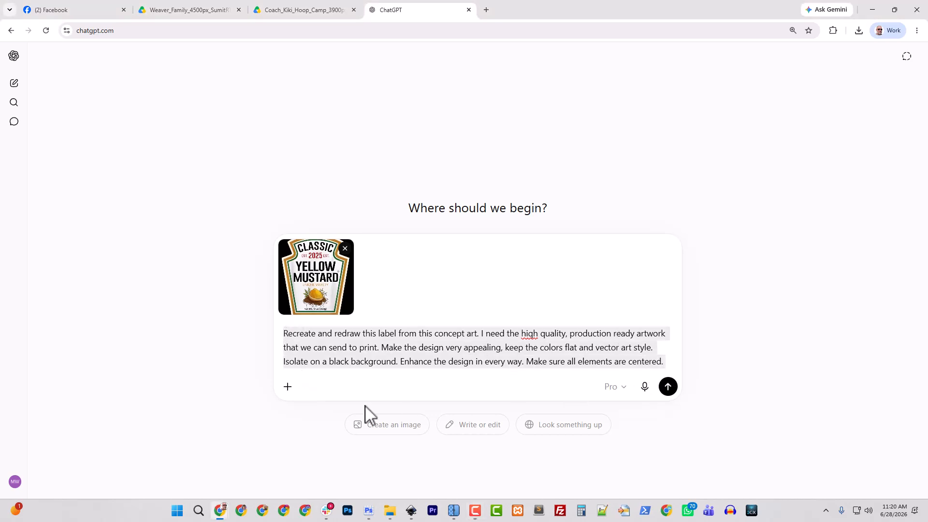
click(287, 386)
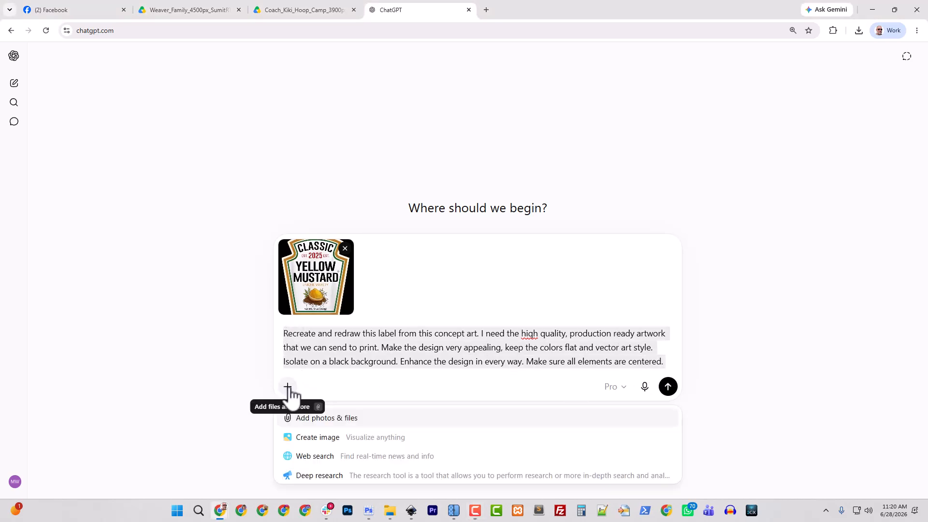
click(335, 440)
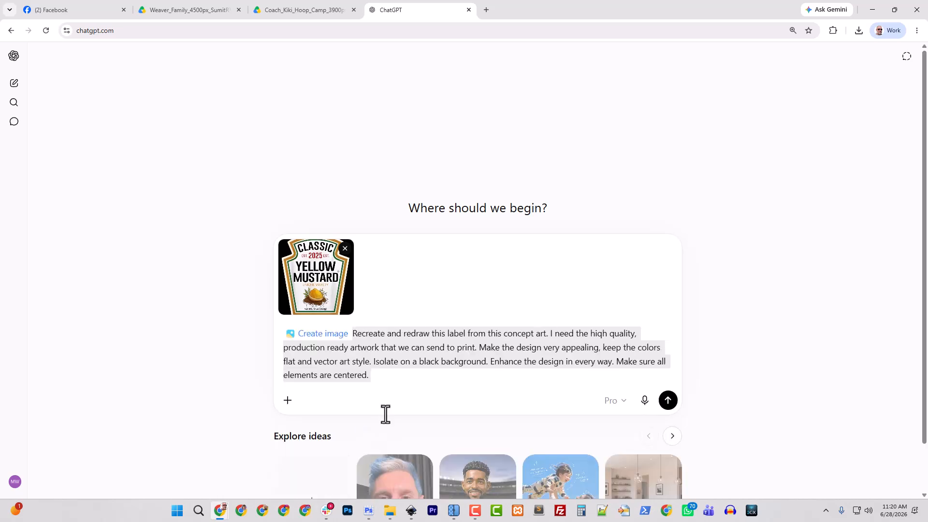
click(668, 400)
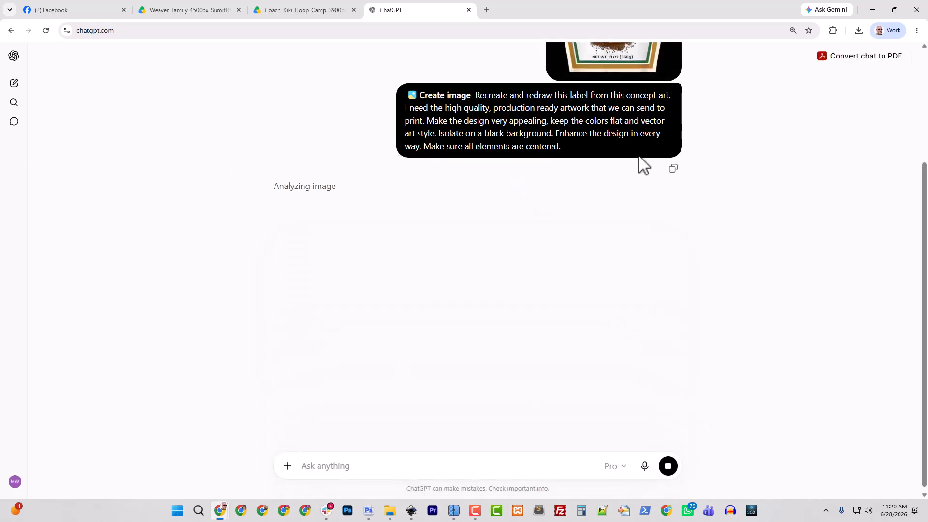
Open Gemini in a new browser tab and paste the copied label redraw prompt into its message field.
click(486, 10)
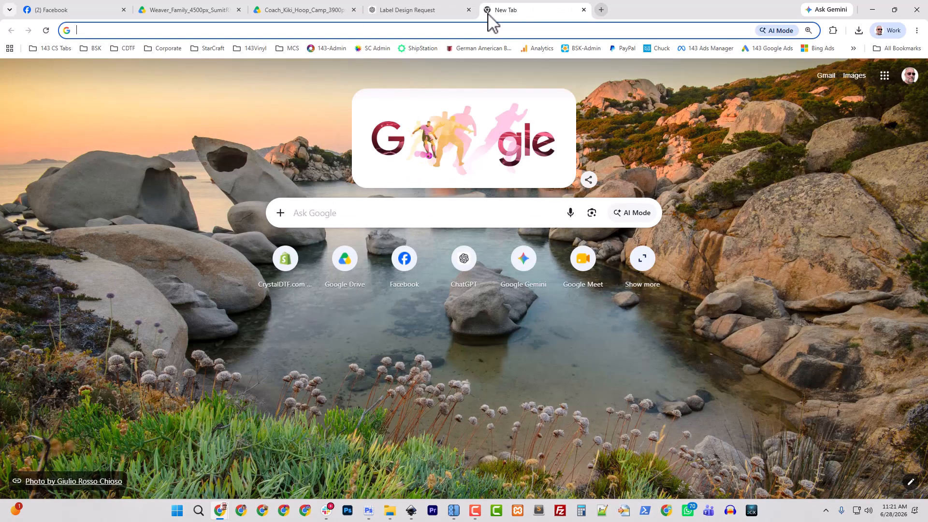
text(gemi)
key(Return)
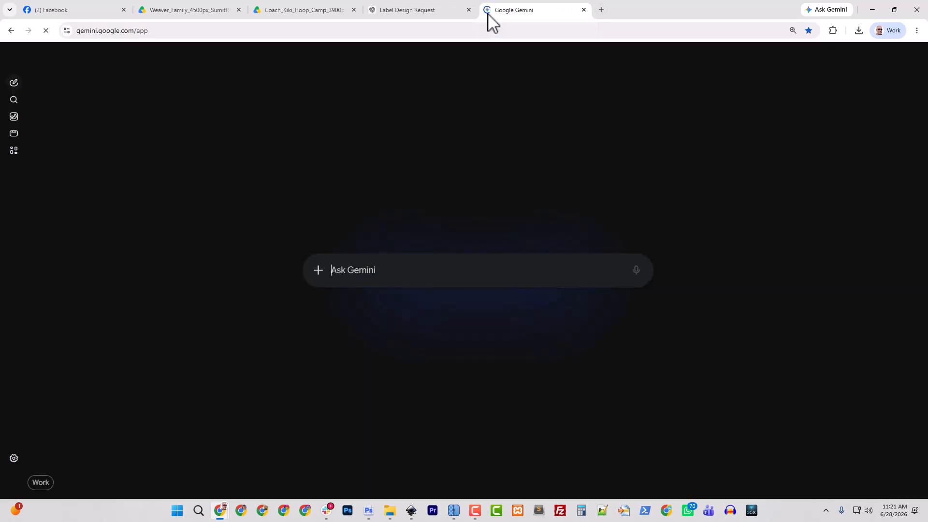
text(@Create image Recreate and redraw this label from this concept art. I need the high quality, production ready artwork that we can send to print. Make the design very appealing, keep the colors flat and vector art style. Isolate on a black background. Enhance the design in every way. Make sure all elements are centered.)
Copy the mustard label image from the ChatGPT request into the Gemini prompt and turn on Gemini's Images tool.
click(425, 12)
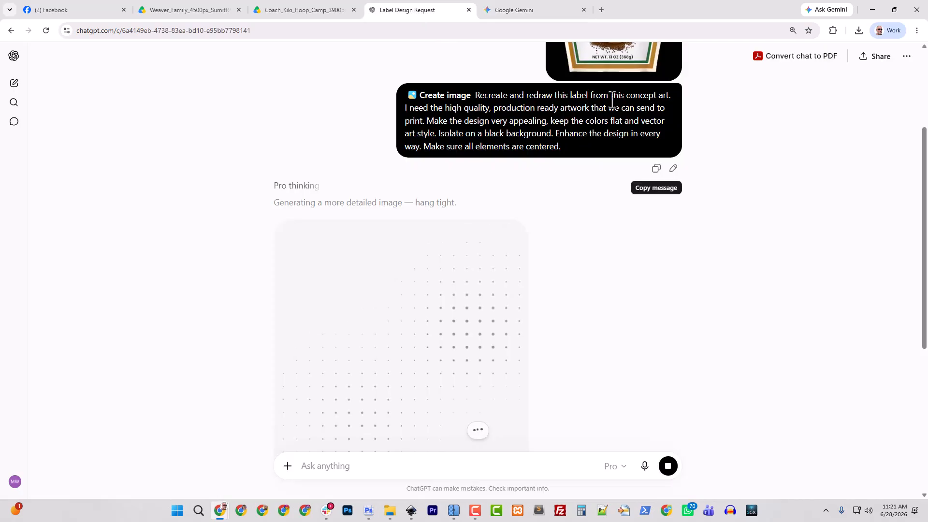
right_click(631, 62)
click(685, 101)
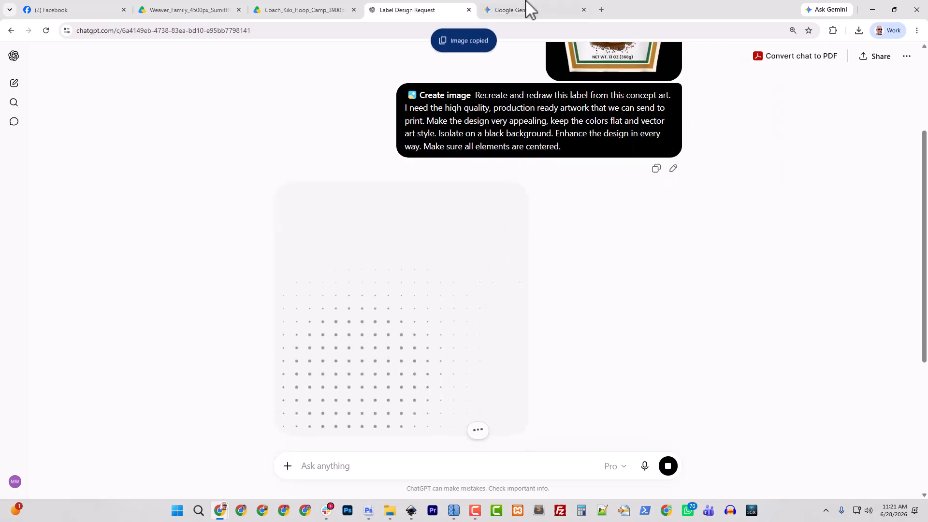
click(526, 6)
key(ctrl+v)
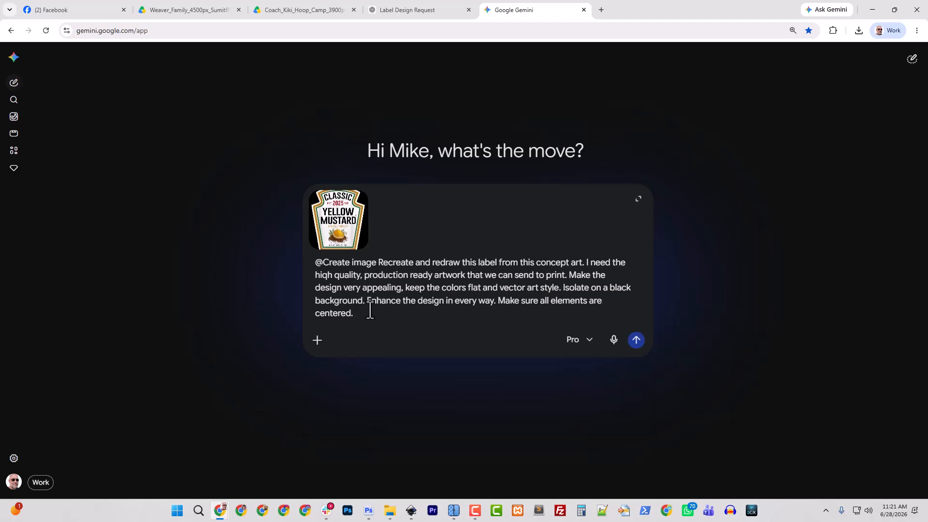
click(317, 339)
click(366, 233)
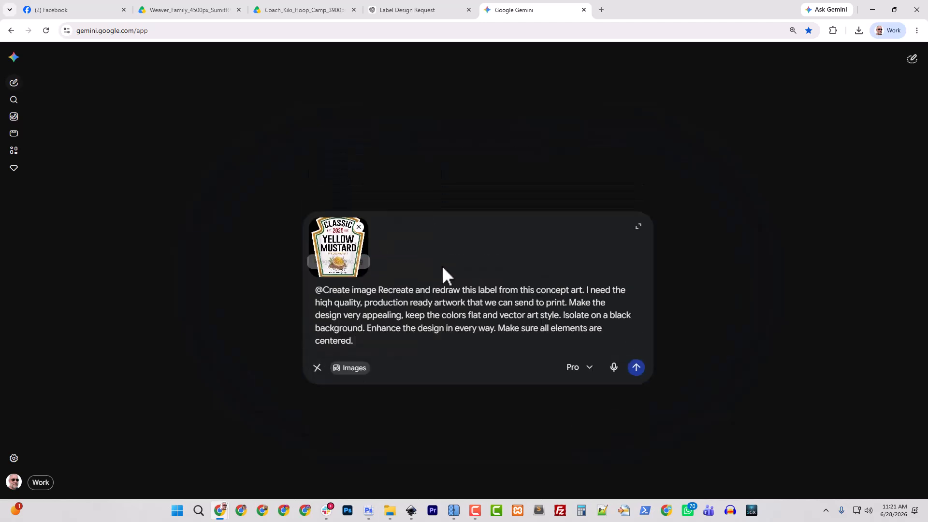
Submit the label redraw request in Gemini and arrange the Gemini and ChatGPT windows side by side.
click(636, 452)
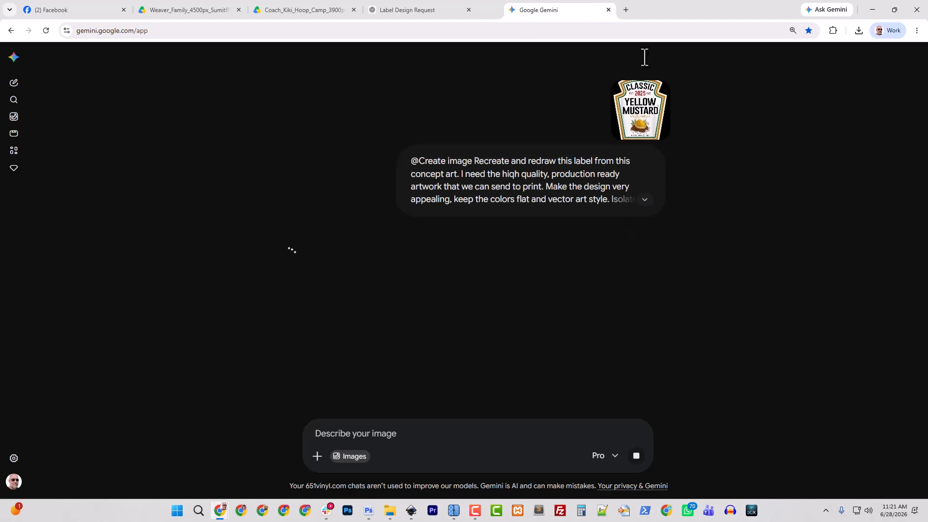
key(super+Right)
click(159, 87)
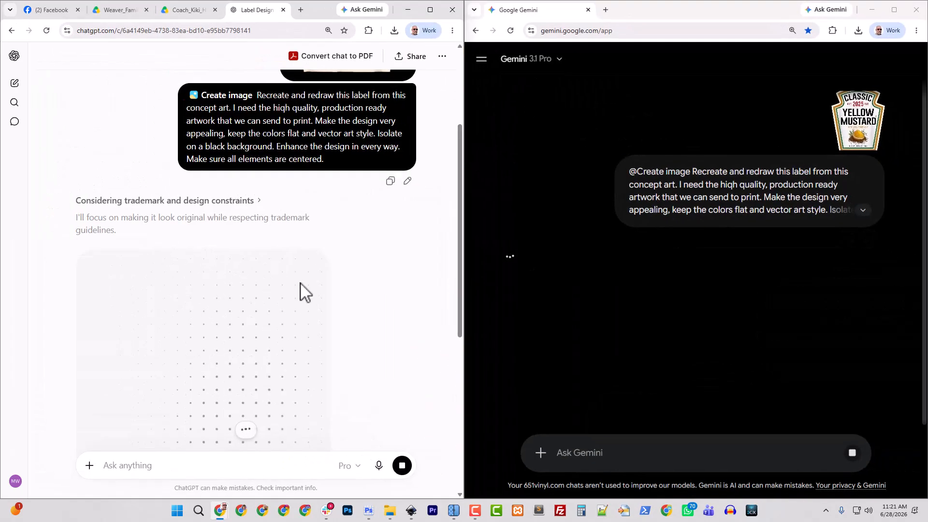
Examine the ChatGPT and Gemini redraws of the mustard label side by side.
scroll(558, 309, down, 2)
scroll(238, 308, down, 2)
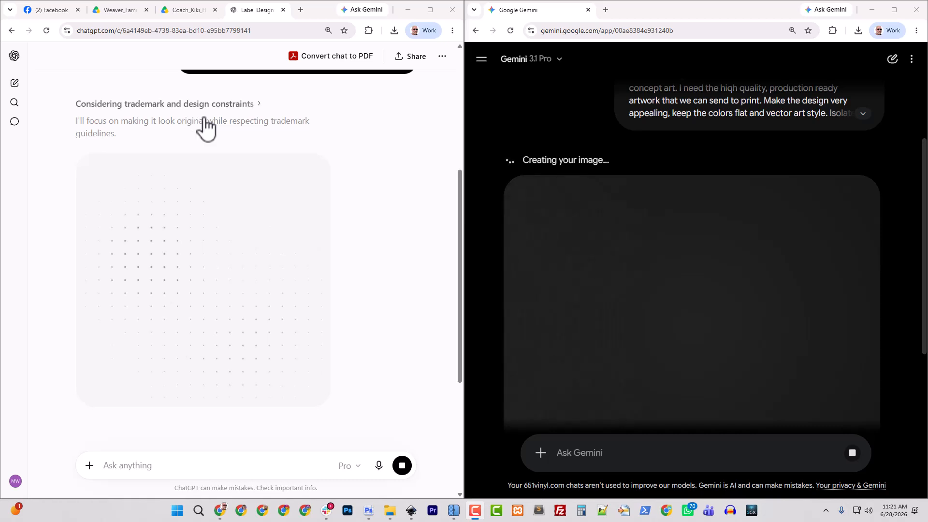
scroll(616, 258, down, 2)
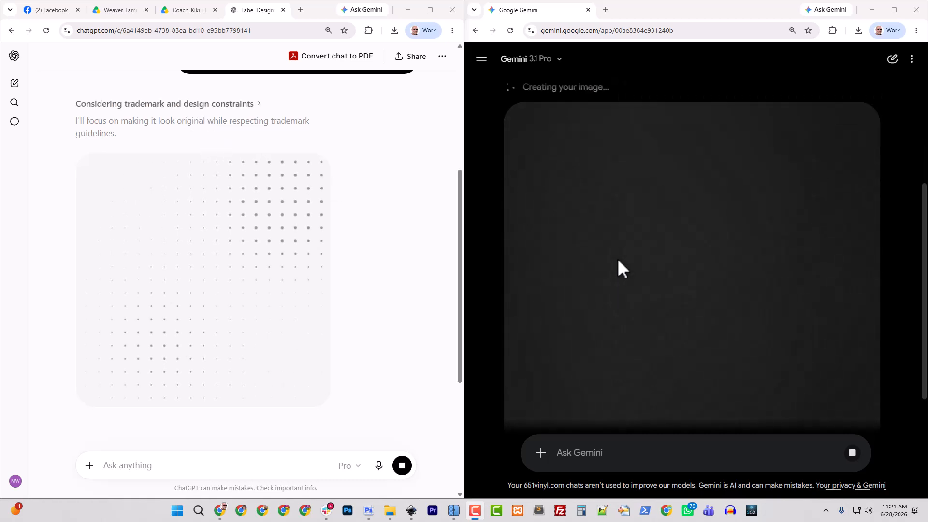
scroll(299, 266, down, 2)
scroll(314, 268, up, 2)
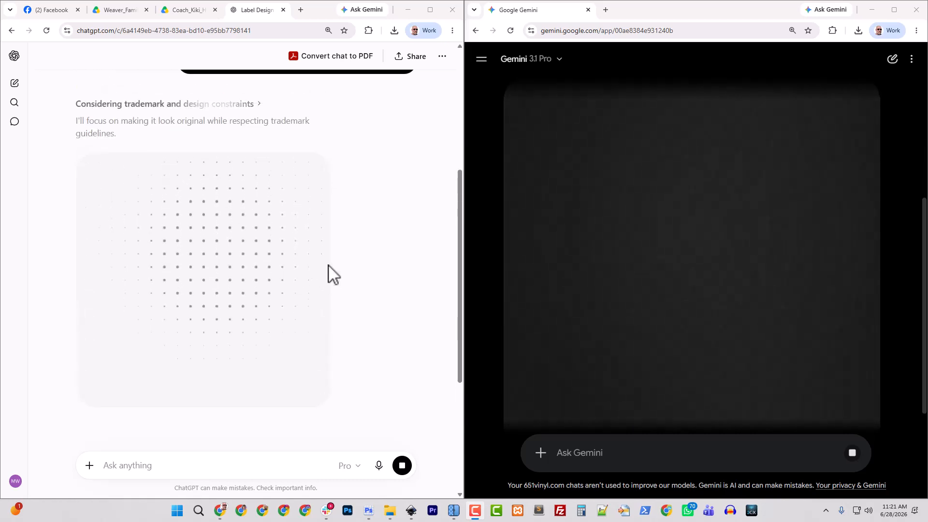
drag(459, 246, 459, 259)
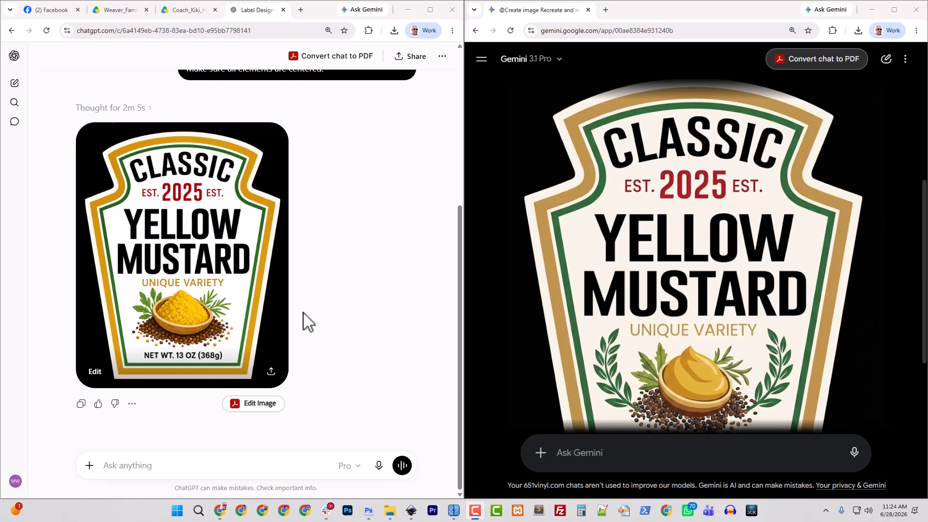
scroll(599, 302, down, 3)
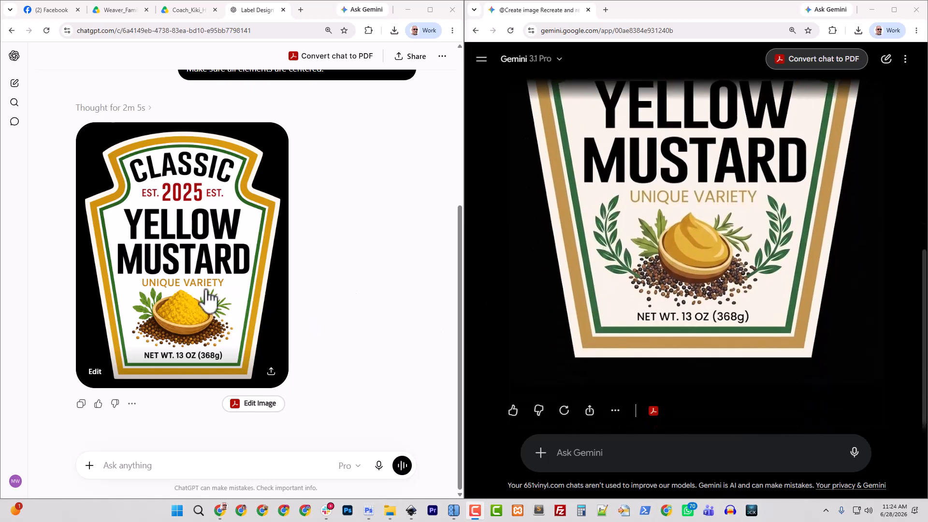
Open ChatGPT's generated mustard label in the image viewer and download it.
click(212, 304)
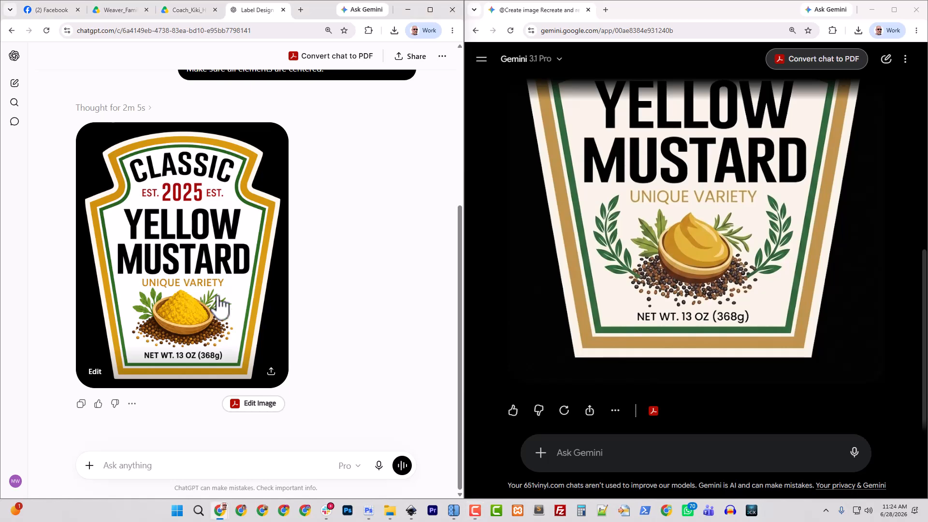
click(219, 302)
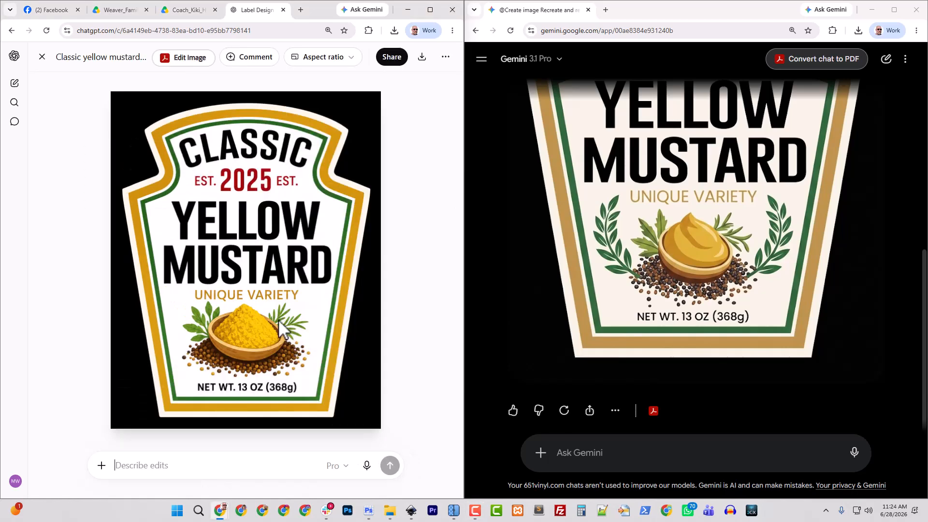
click(422, 56)
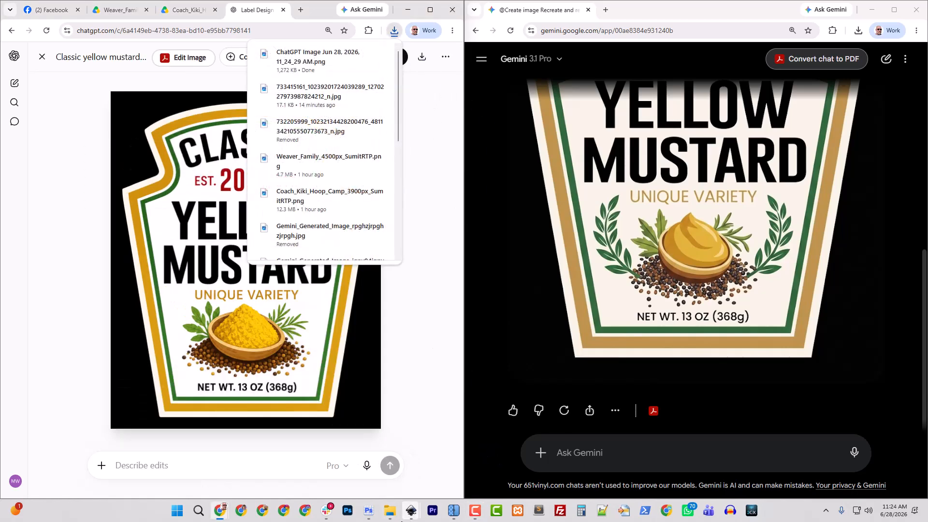
Switch to Upscayl and load the newly downloaded ChatGPT label image from the Downloads folder.
click(453, 511)
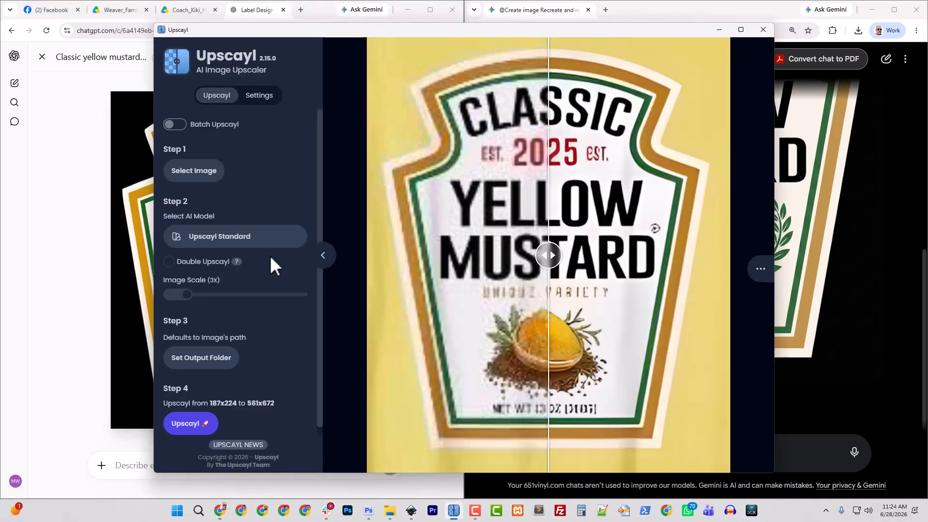
click(195, 171)
click(266, 194)
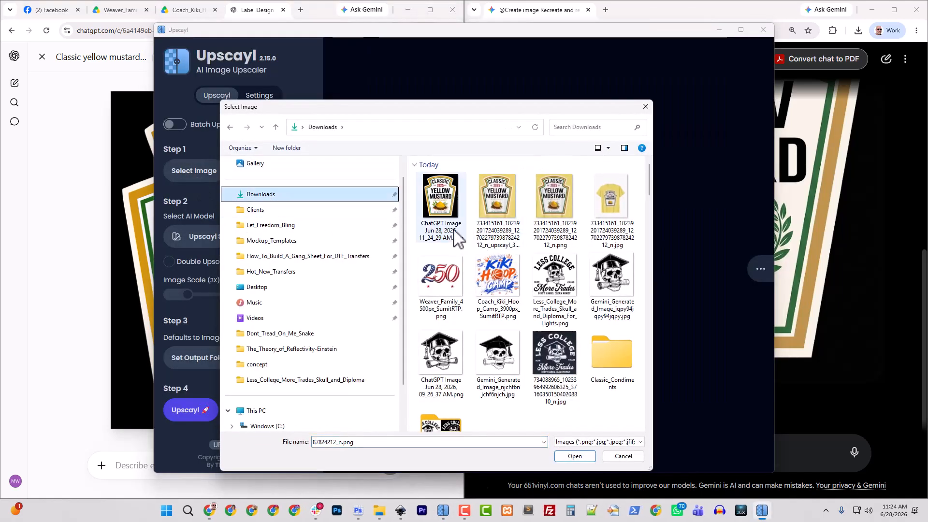
click(447, 236)
click(574, 455)
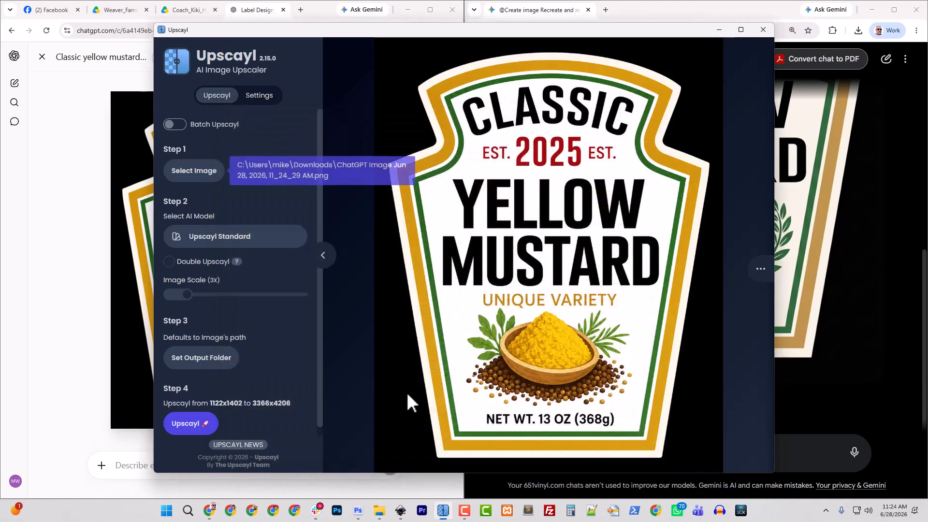
Upscale the label image at 5X scale and compare the result with the original across its full width.
drag(186, 299, 205, 298)
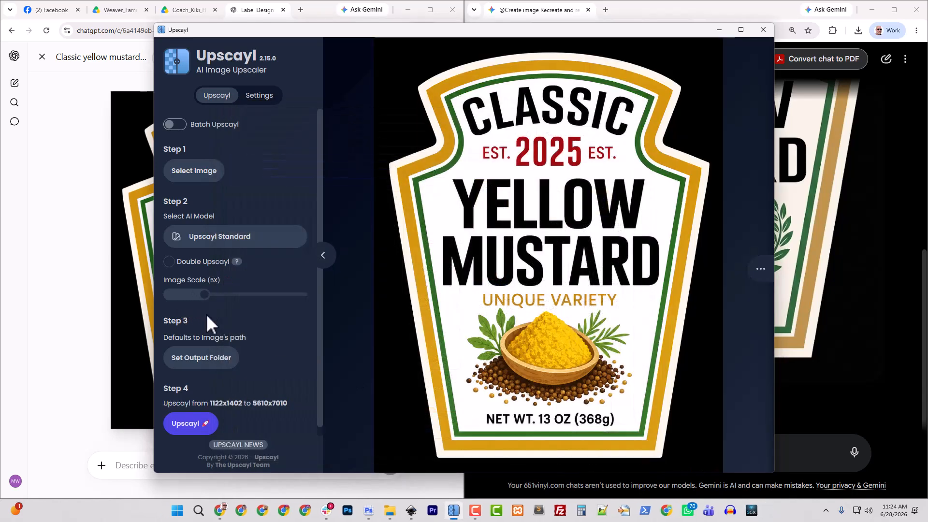
click(191, 424)
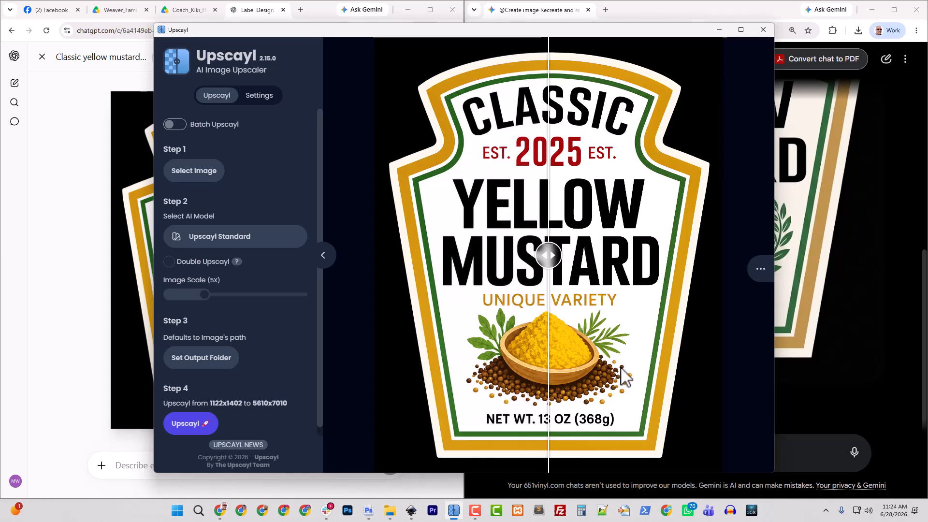
drag(548, 255, 356, 269)
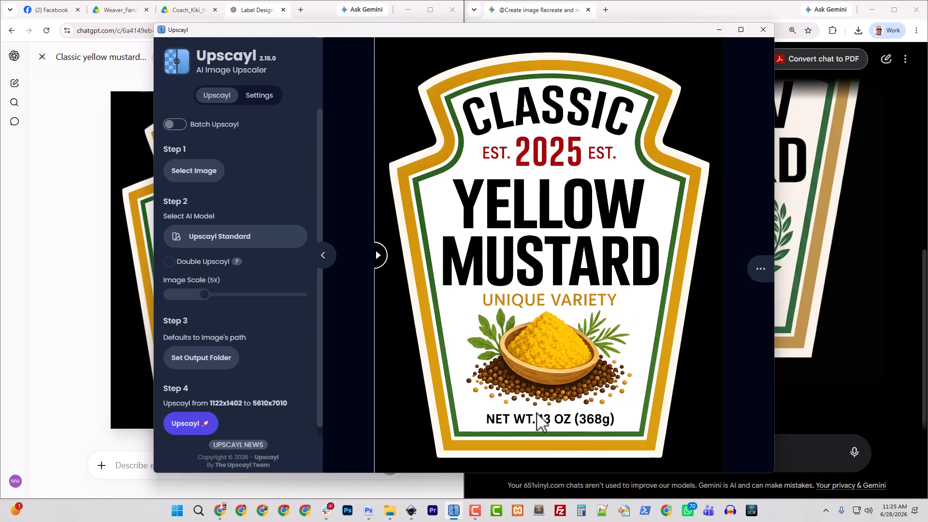
In File Explorer's Downloads folder, rename the upscaled ChatGPT label PNG as Classic_Yellow_Mustard_Og.
click(390, 510)
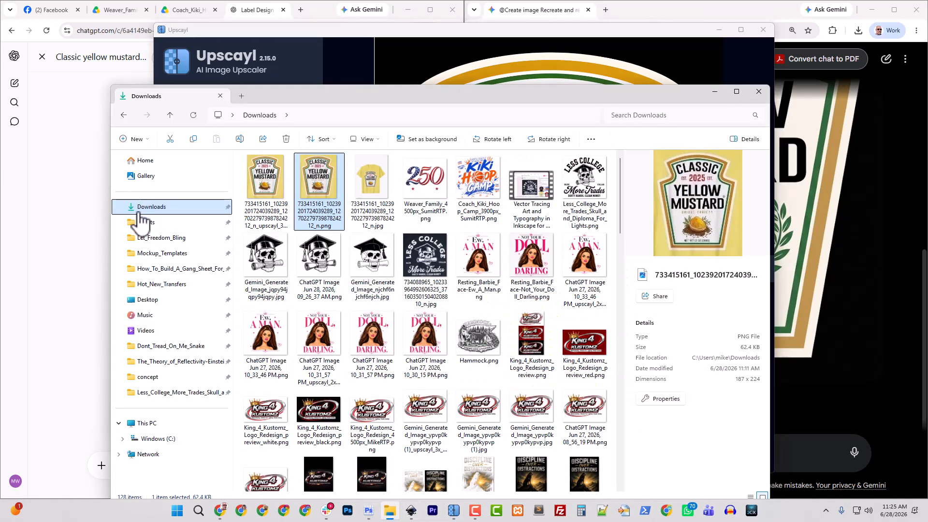
click(151, 206)
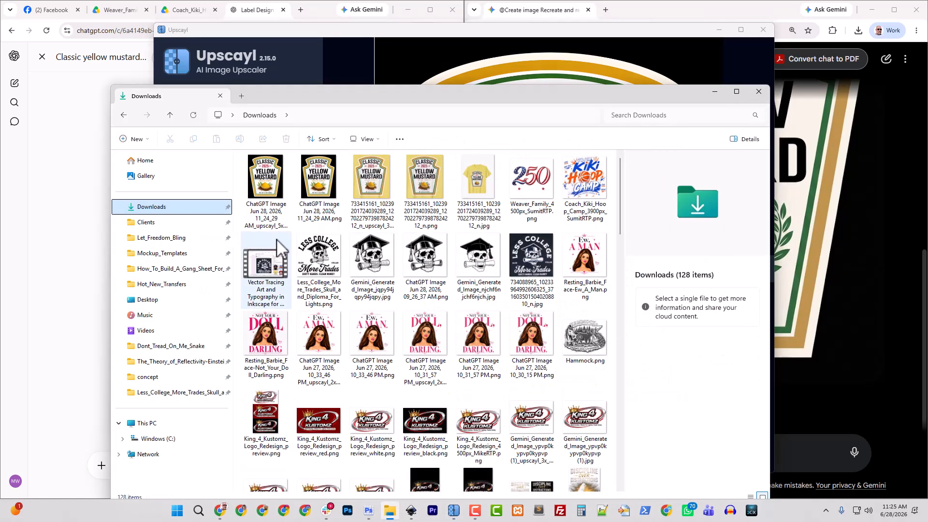
right_click(271, 207)
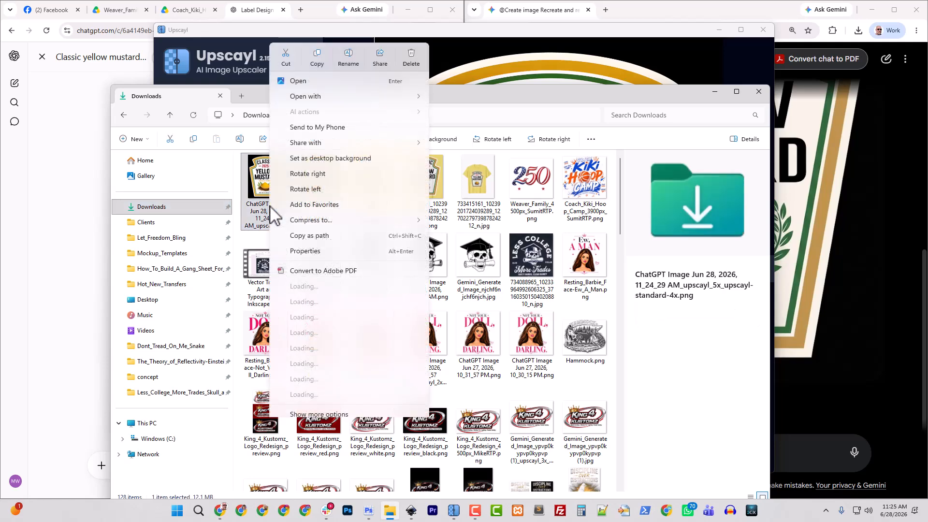
click(350, 63)
text(Cla)
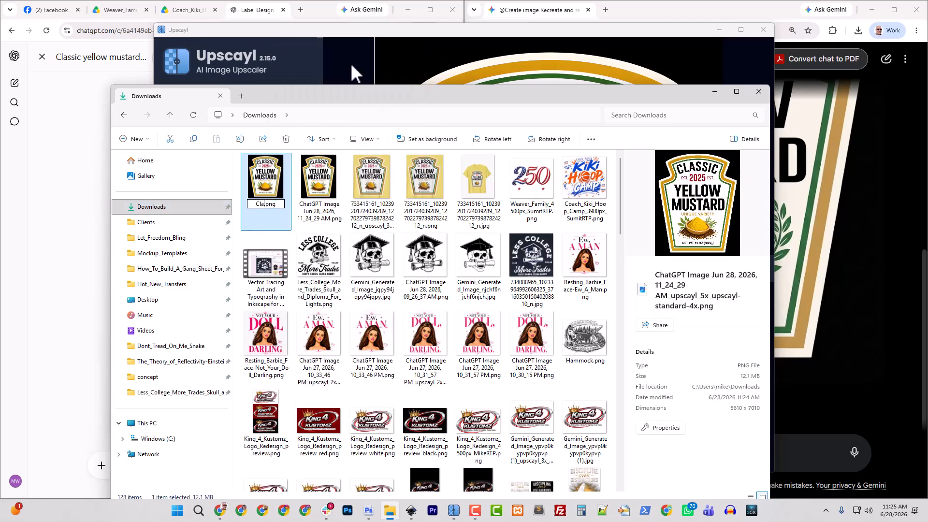
text(ssic_Yel)
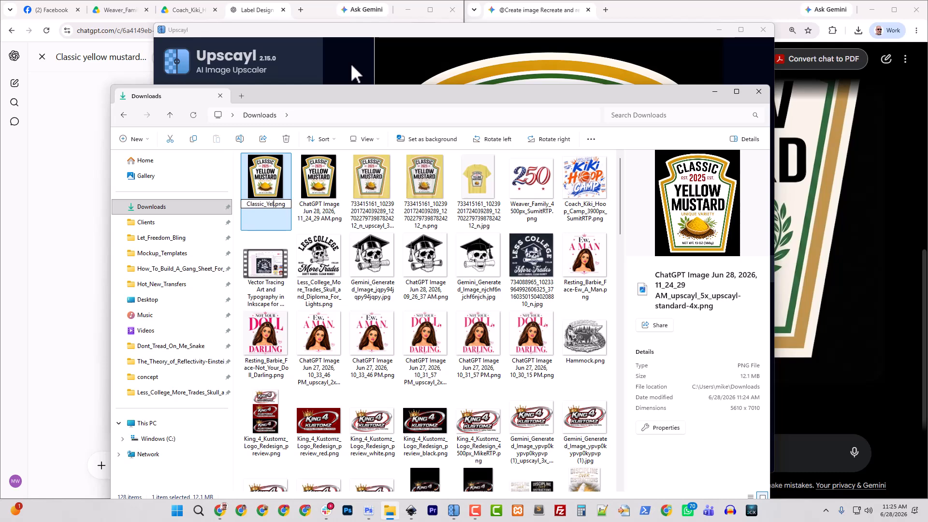
text(low_Mustar)
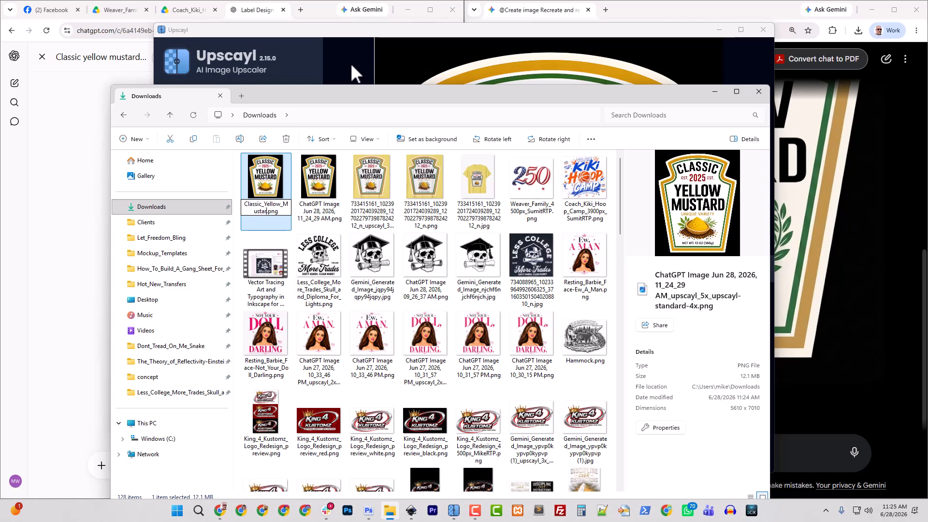
text(d_Og)
click(333, 174)
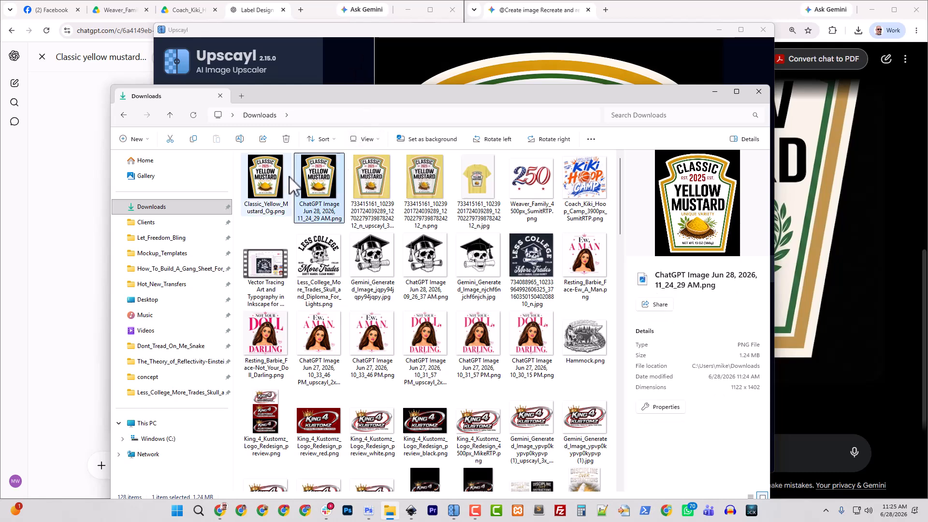
Create a "pieces" subfolder inside Classic_Condiments and place Classic_Yellow_Mustard_Og.png in it.
click(287, 177)
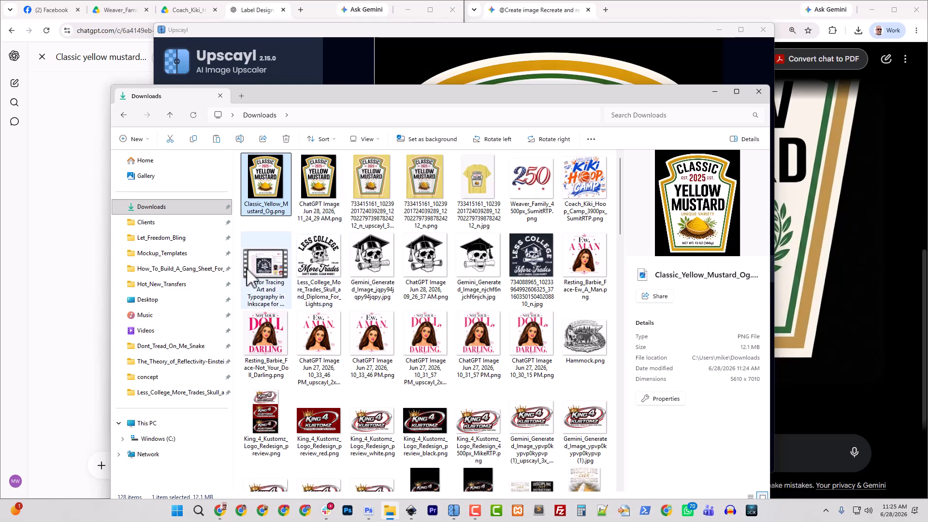
scroll(478, 300, down, 20)
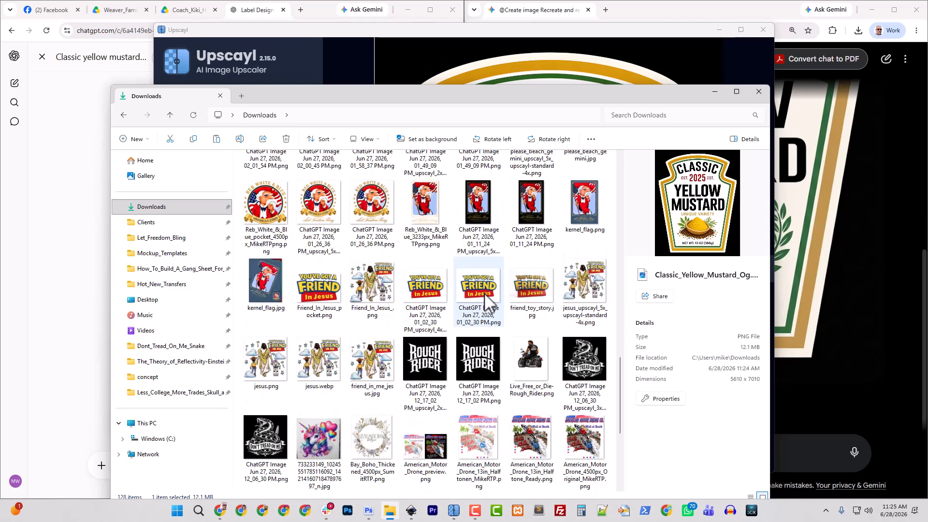
double_click(379, 389)
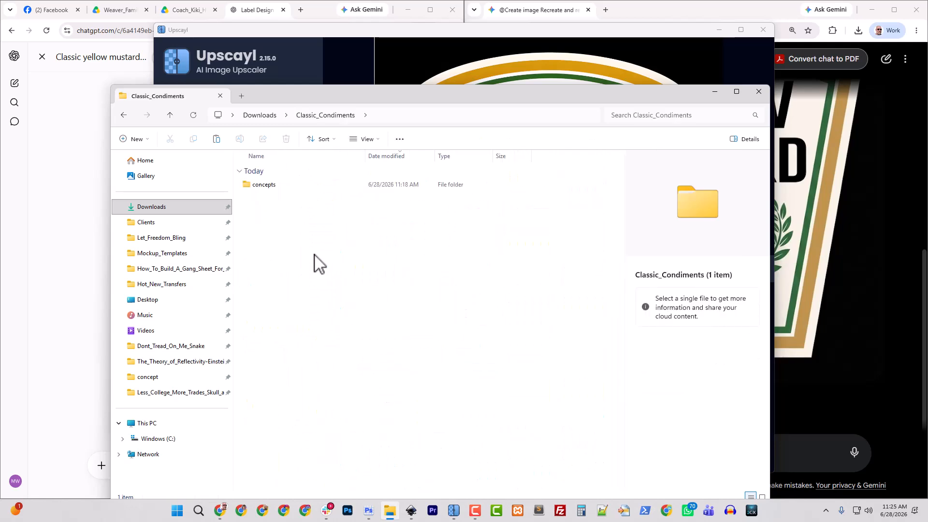
key(ctrl+shift+n)
text(p)
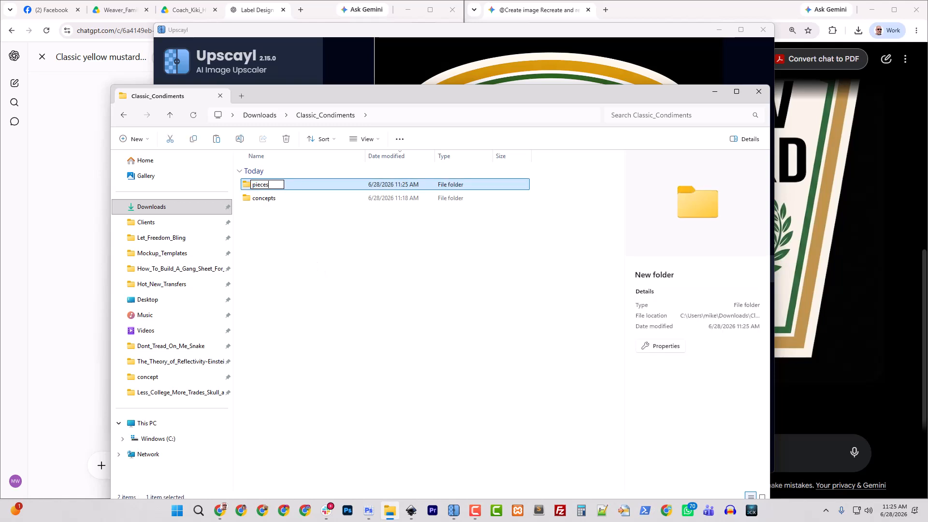
text(ieces)
key(Return)
key(Return)
key(ctrl+v)
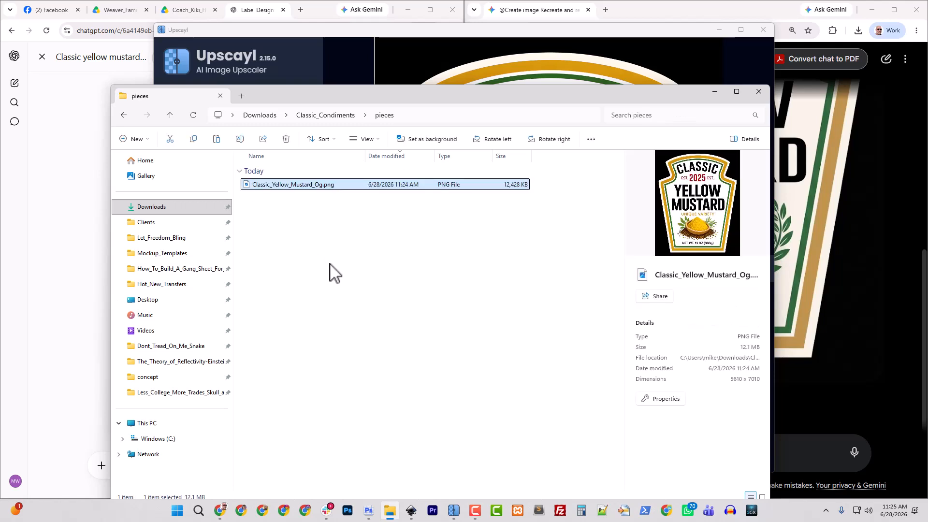
Open Classic_Yellow_Mustard_Og.png from the pieces folder in Adobe Photoshop 2026.
right_click(306, 186)
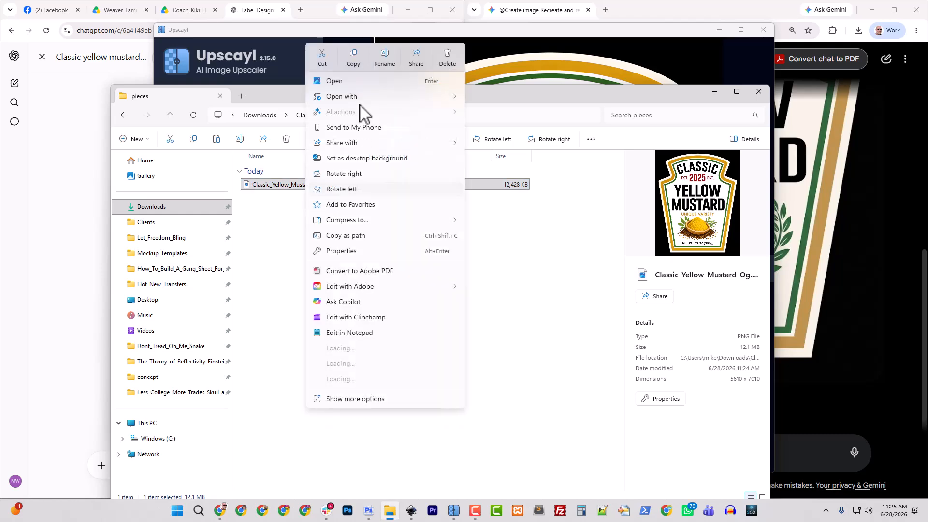
mouse_move(358, 99)
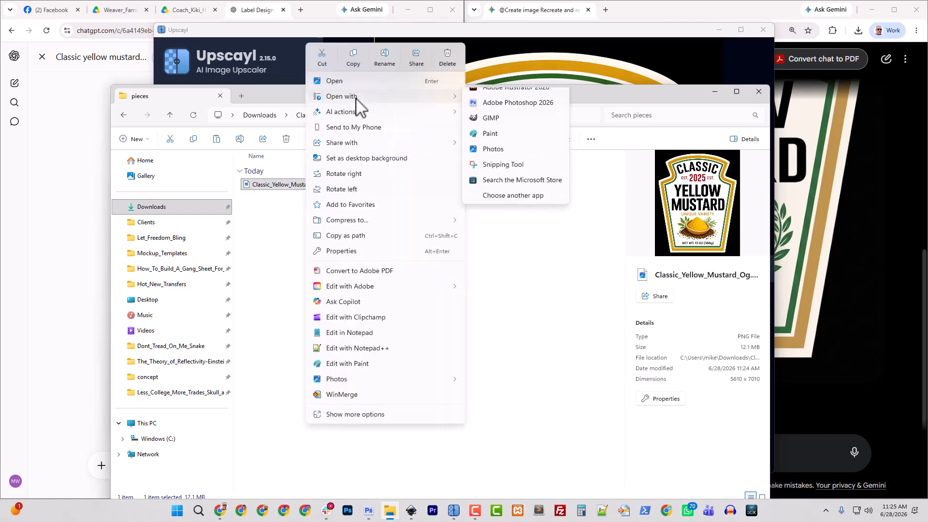
click(511, 116)
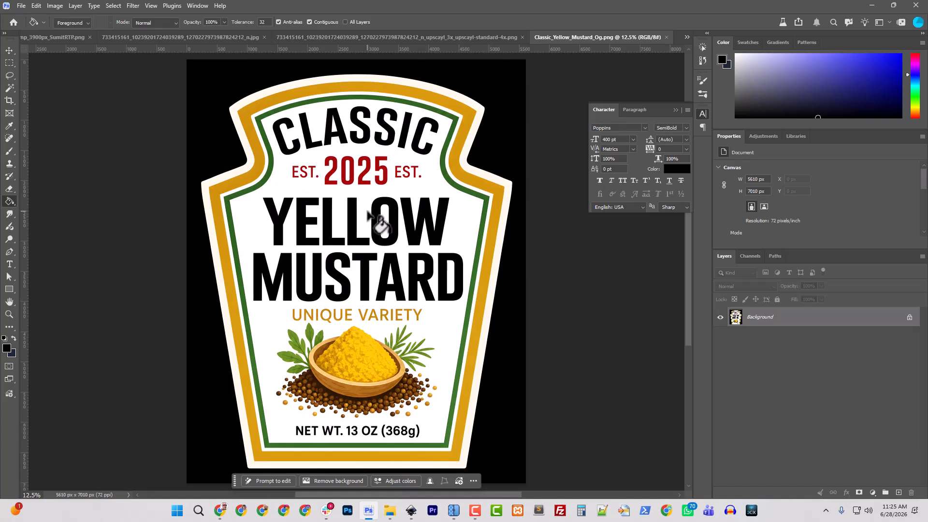
Using a Magic Wand selection, copy the label without its black background to a new layer named Label.
click(11, 90)
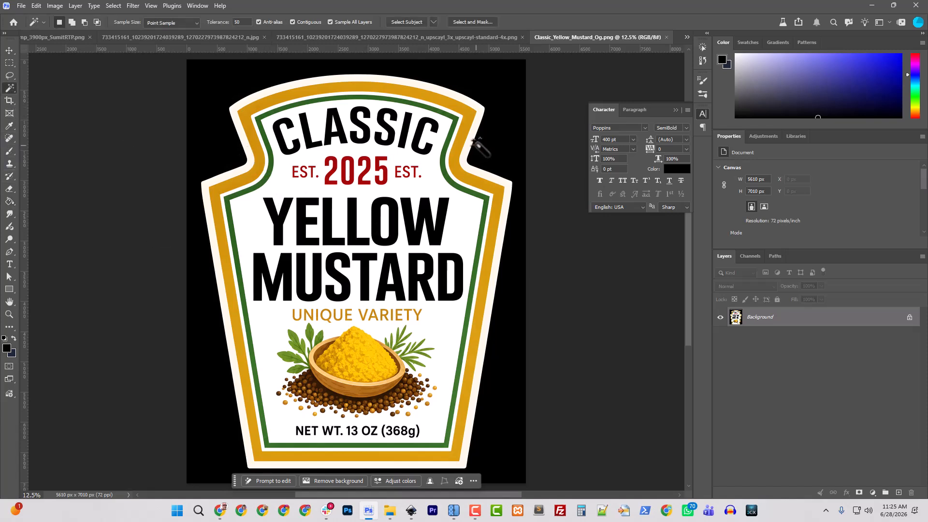
click(516, 144)
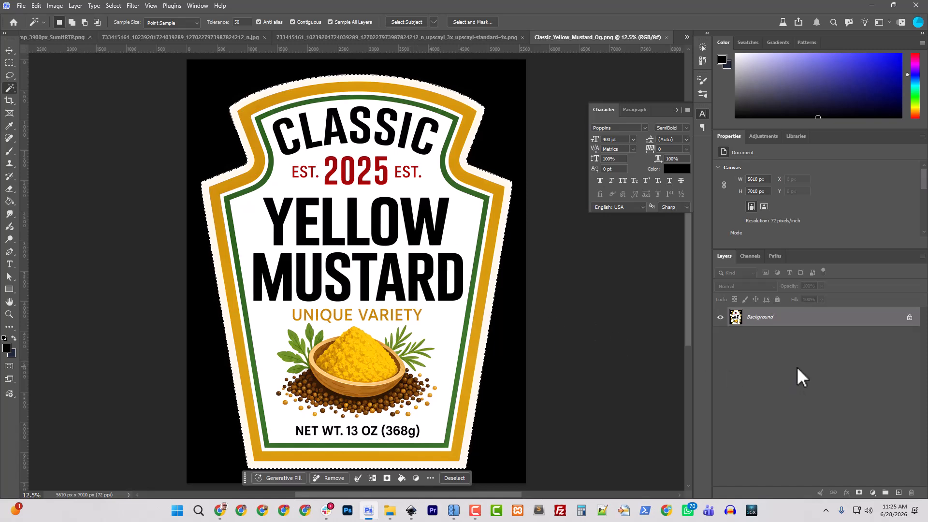
key(ctrl+j)
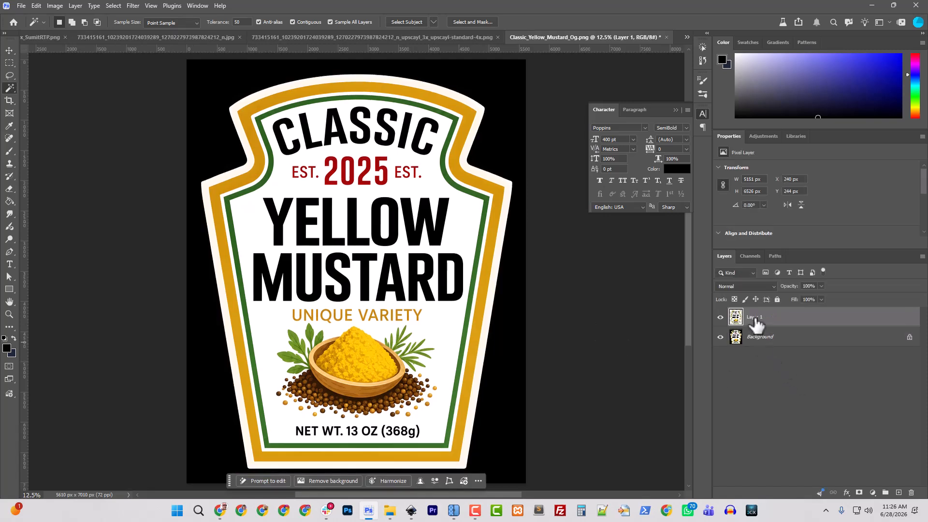
double_click(757, 317)
text(Label)
key(Return)
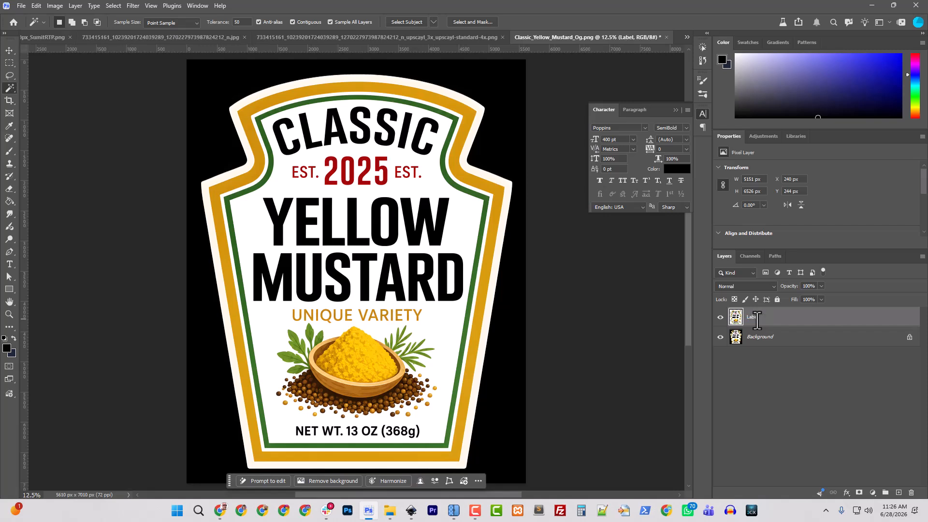
Apply a Color Overlay to the Label layer in the cream #fff9e9 sampled from the label's outer edge.
click(7, 348)
click(228, 176)
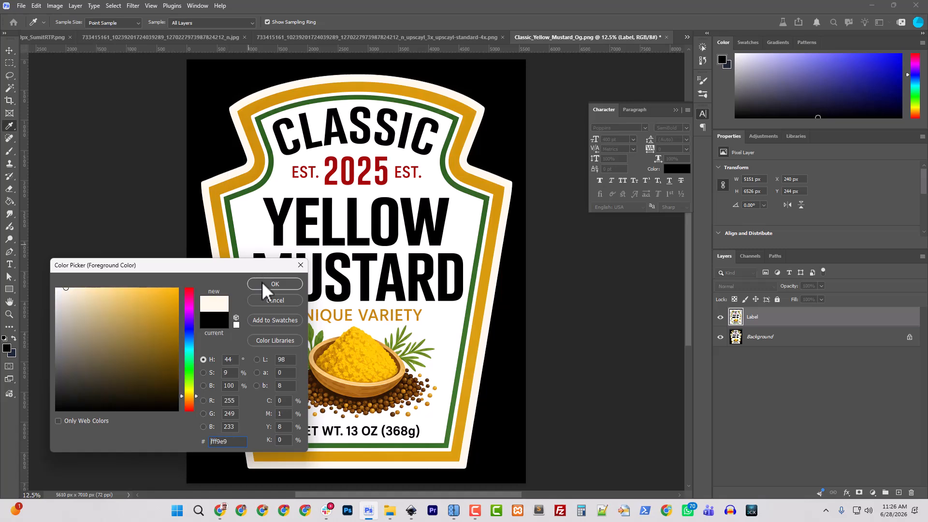
click(275, 283)
right_click(764, 318)
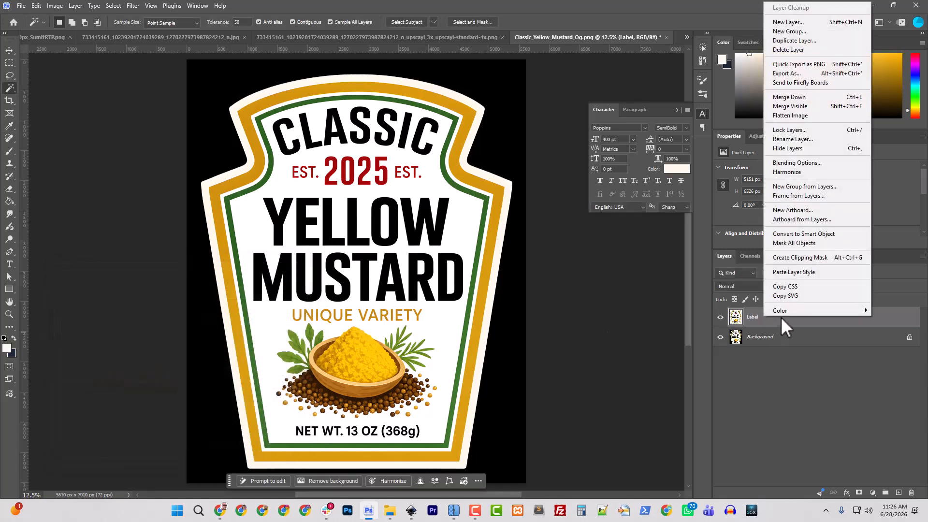
click(795, 164)
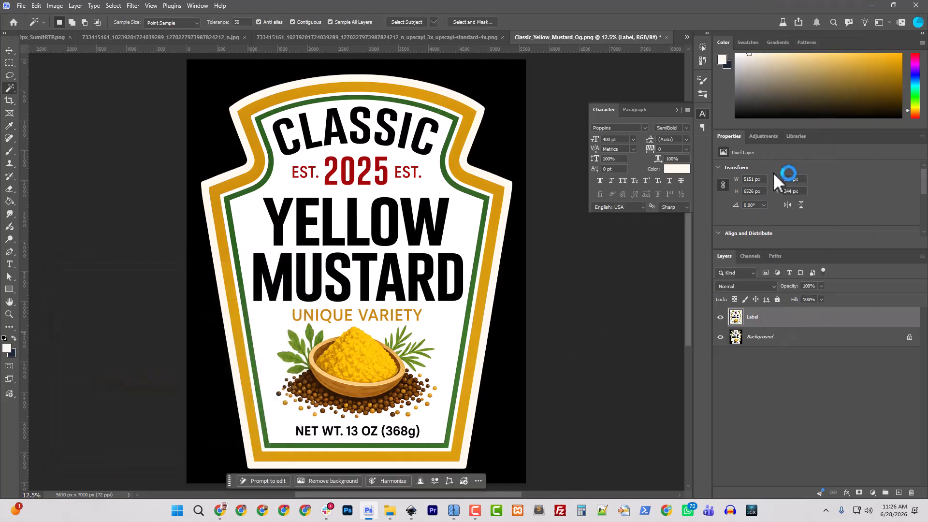
click(550, 328)
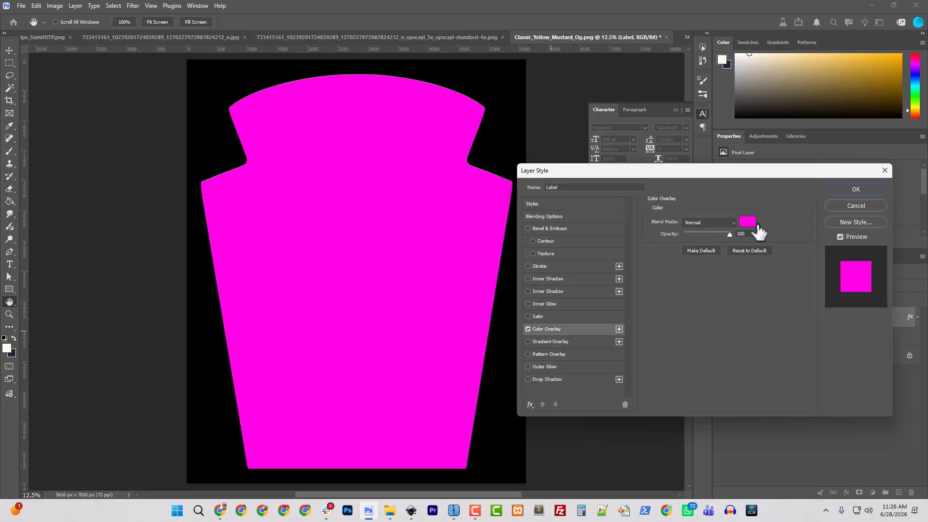
click(747, 222)
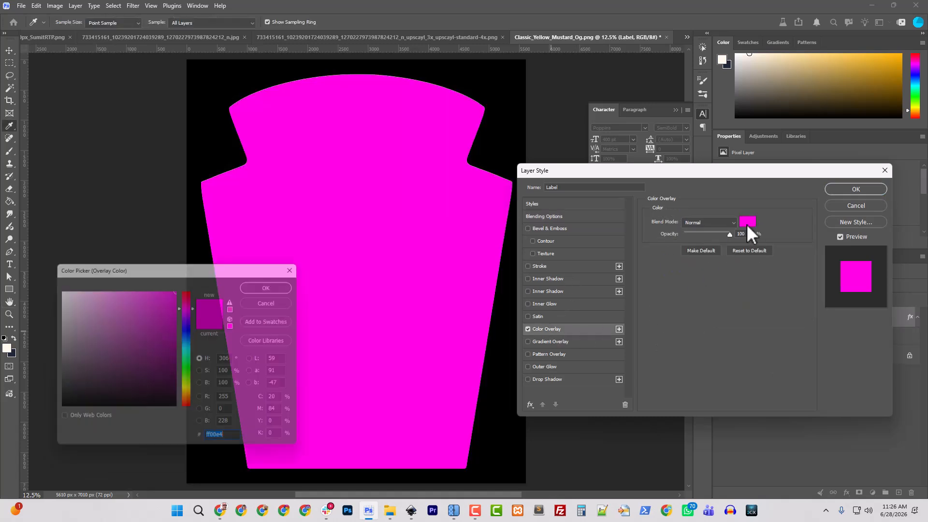
click(8, 346)
click(275, 284)
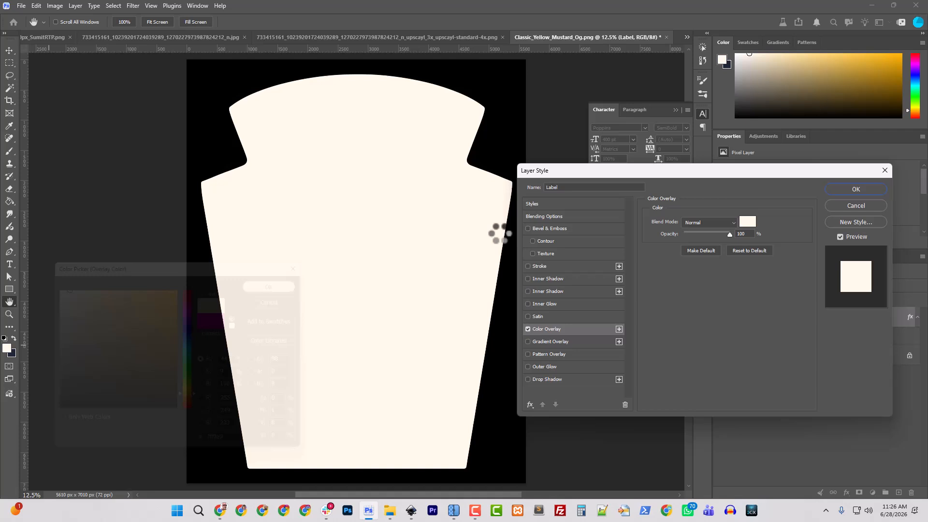
click(855, 189)
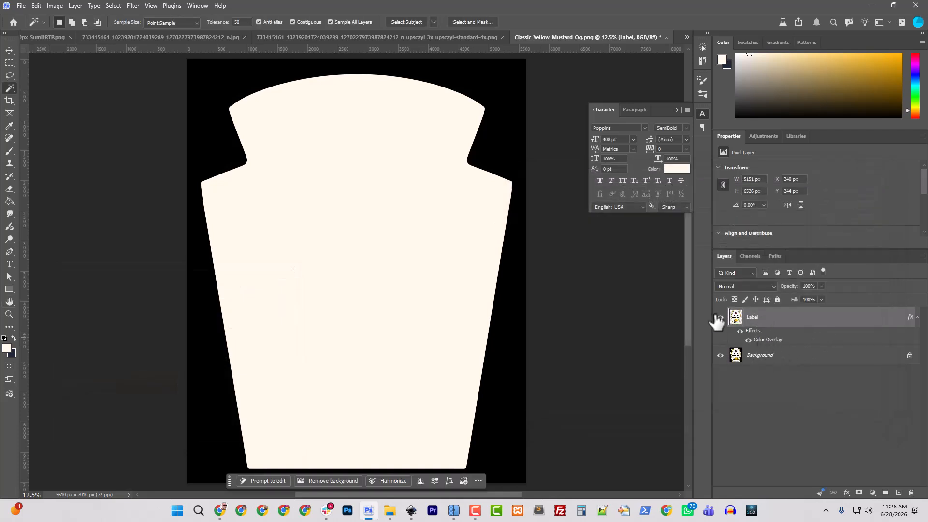
Put the Label layer in a group named Artwork and hide the group to expose the original artwork.
key(ctrl+g)
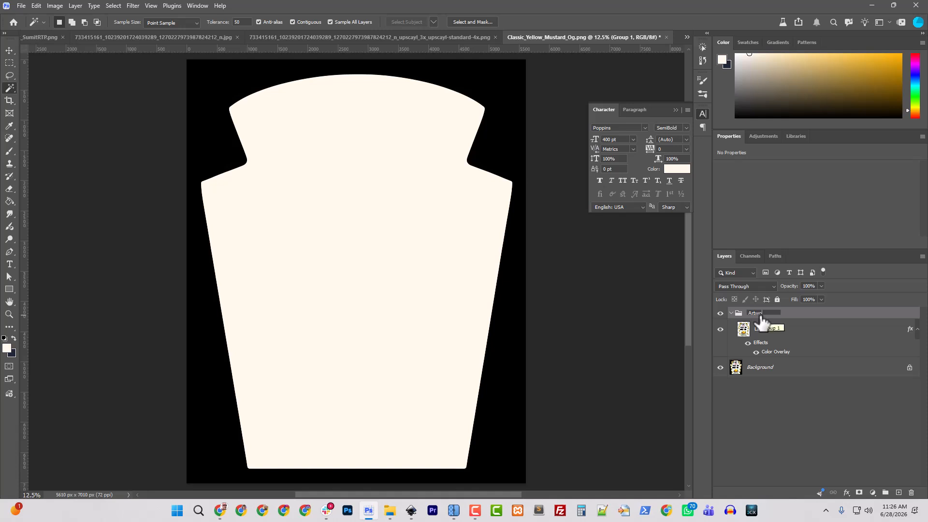
key(Return)
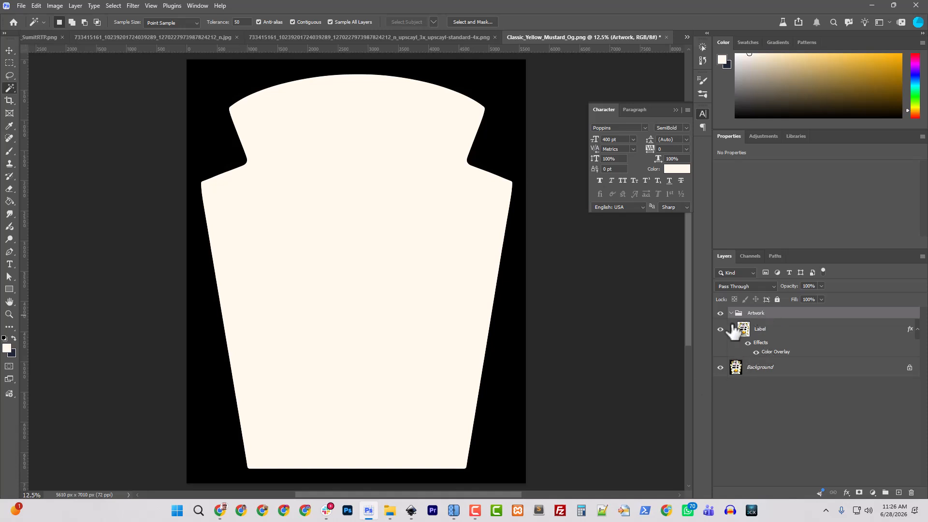
click(720, 313)
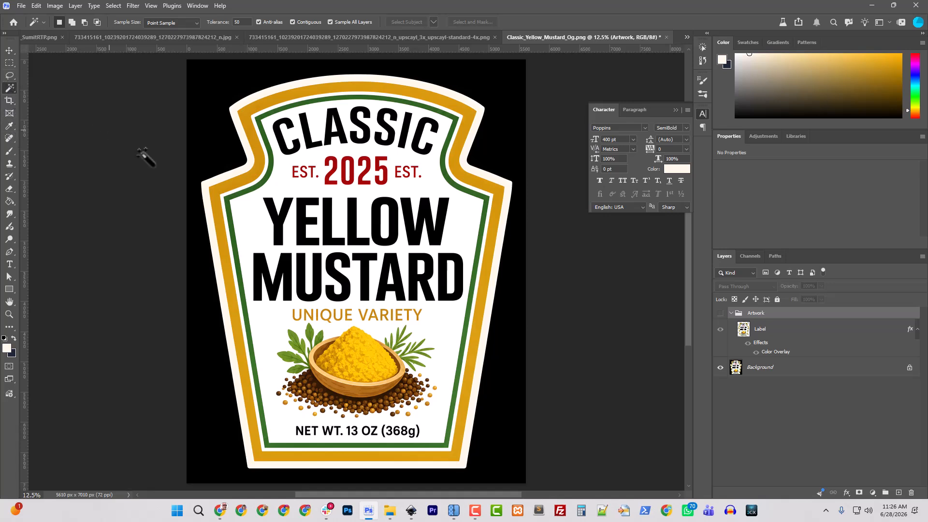
Select the gold border with the Magic Wand at tolerance 100 and copy it from Background to a new layer.
click(234, 180)
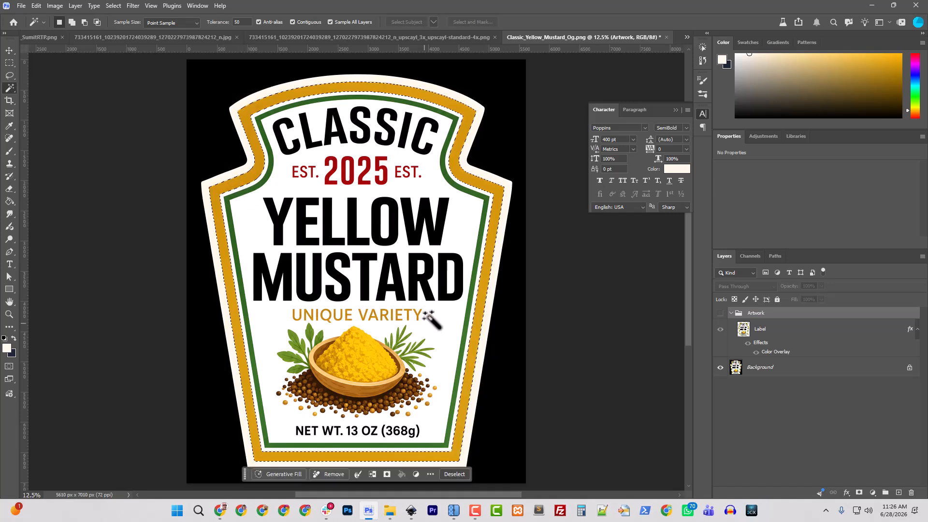
drag(211, 23, 214, 25)
click(291, 94)
click(293, 94)
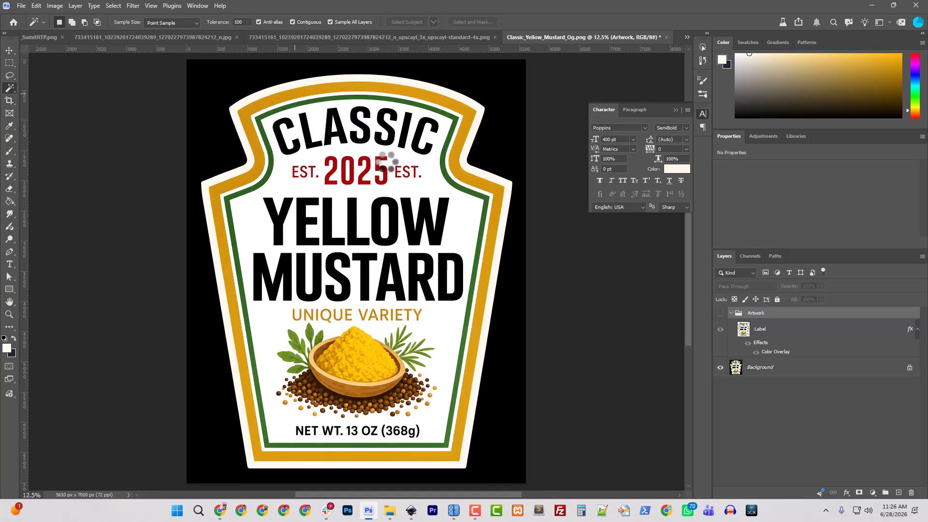
click(761, 369)
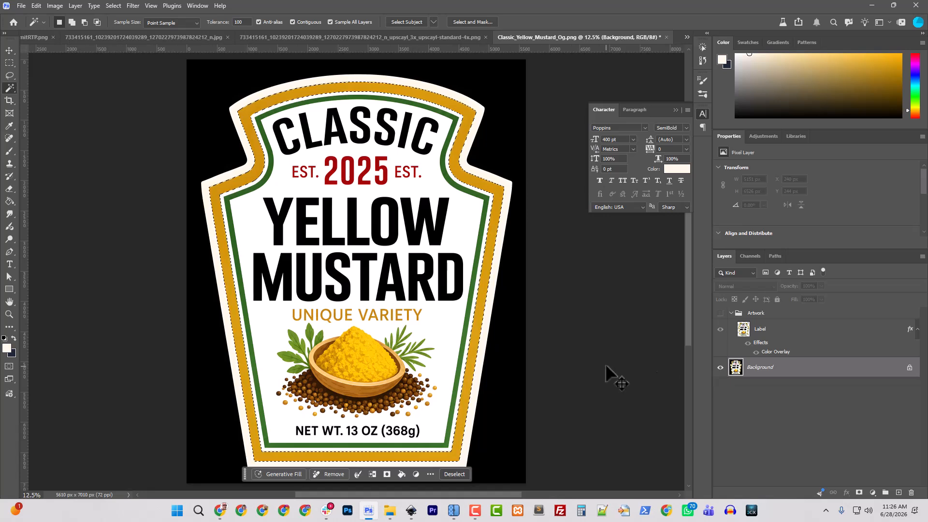
key(ctrl+j)
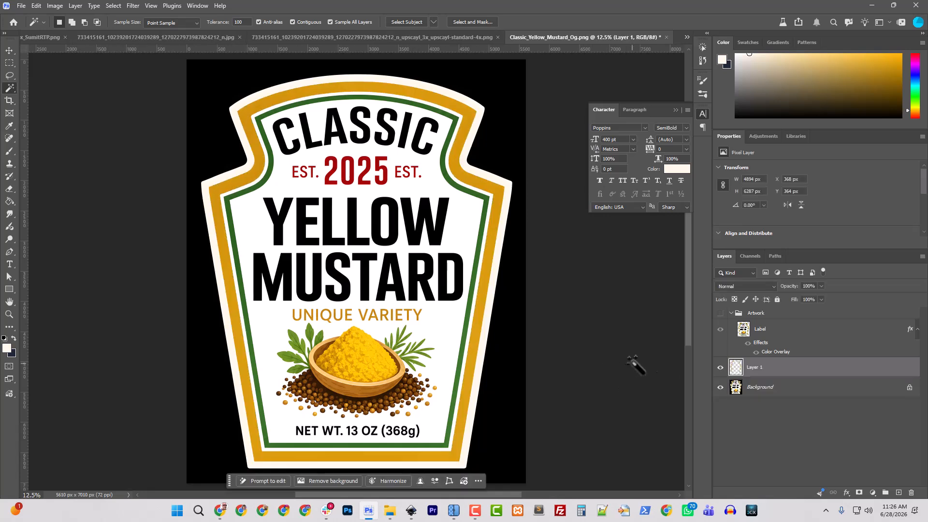
Rename the copied gold border layer Outer_Border and place it in the Artwork group above Label.
double_click(756, 369)
text(Outer_Border)
key(Return)
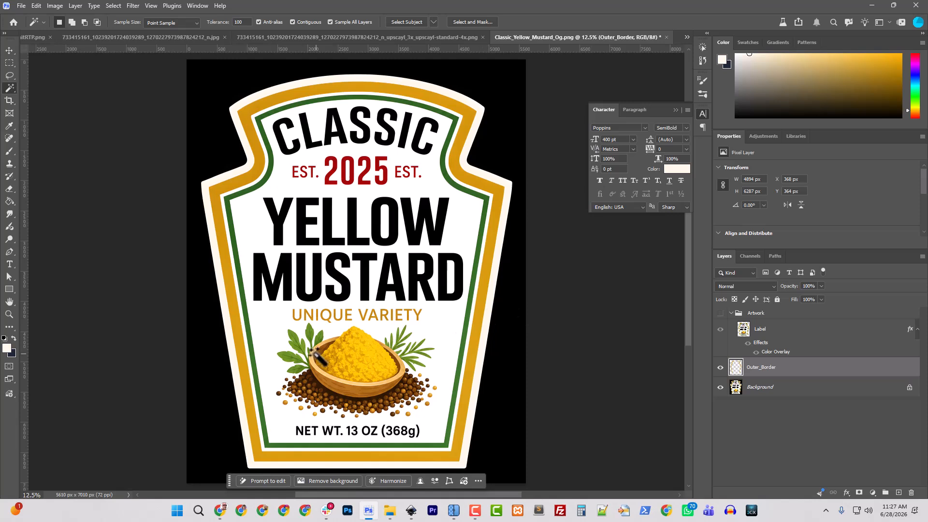
drag(771, 373, 765, 331)
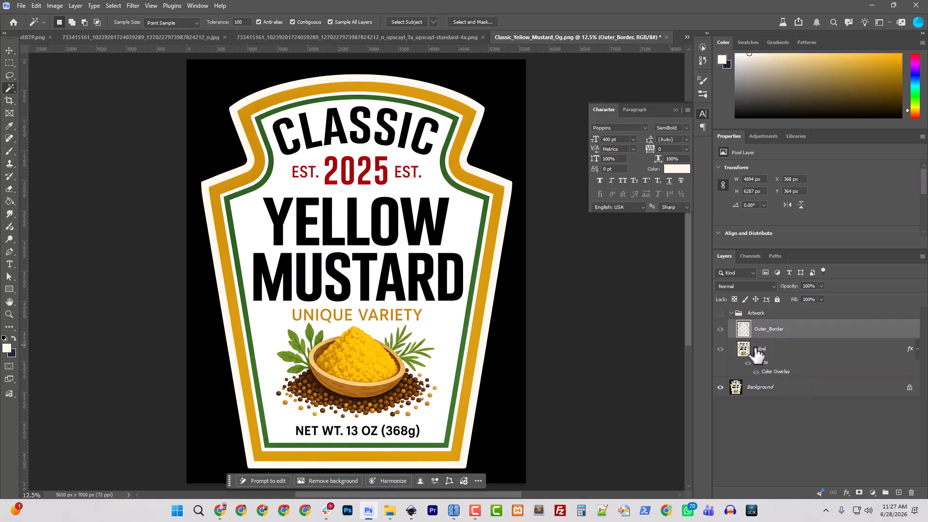
Apply a Color Overlay to Outer_Border in the gold sampled from the label's border, and check the result by briefly showing the Artwork group.
click(8, 348)
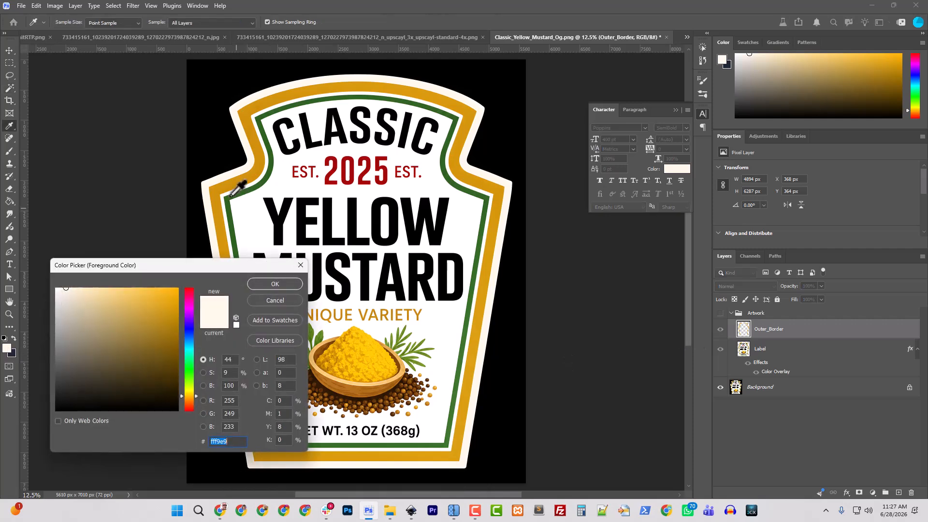
click(216, 186)
click(274, 284)
key(w)
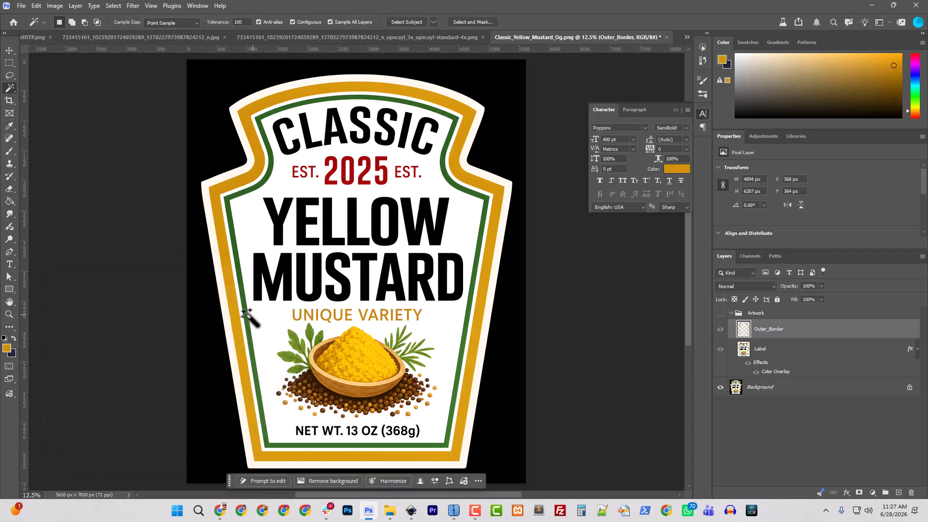
right_click(764, 332)
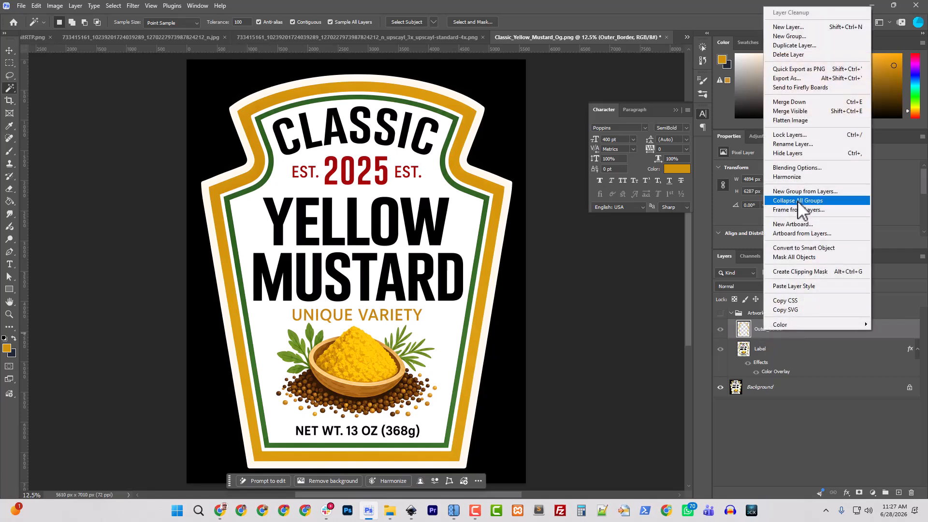
click(777, 173)
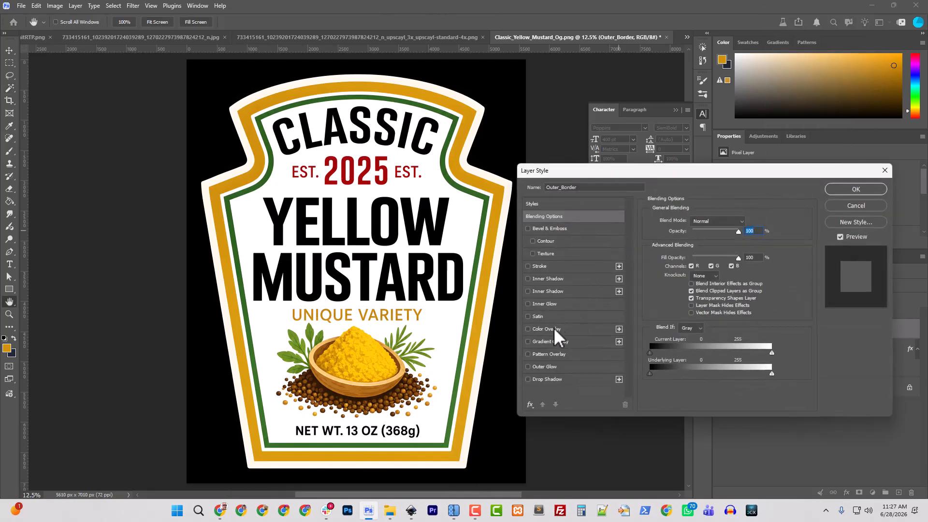
click(551, 328)
click(746, 221)
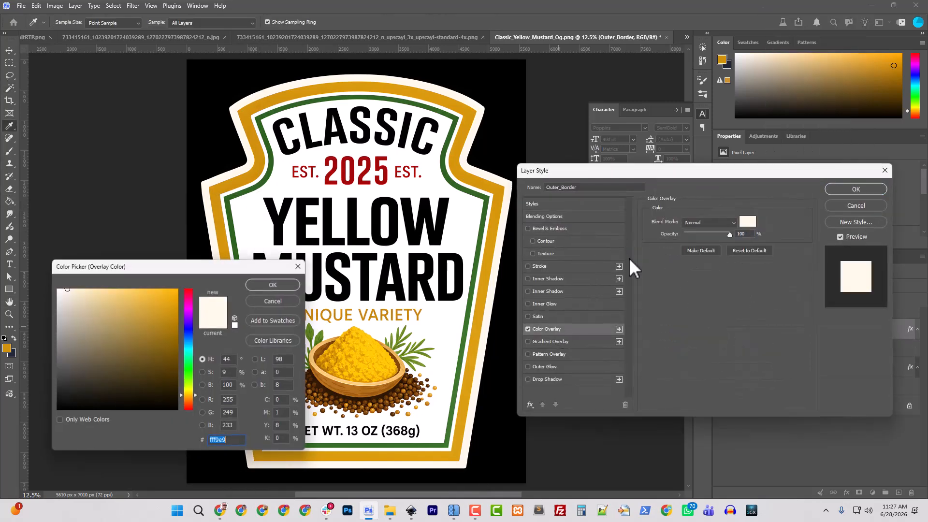
click(9, 345)
click(275, 283)
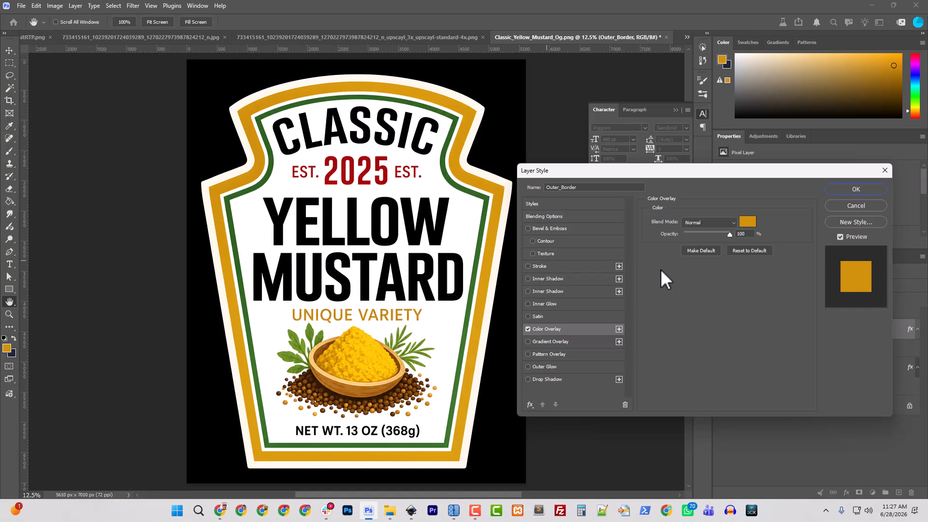
click(867, 187)
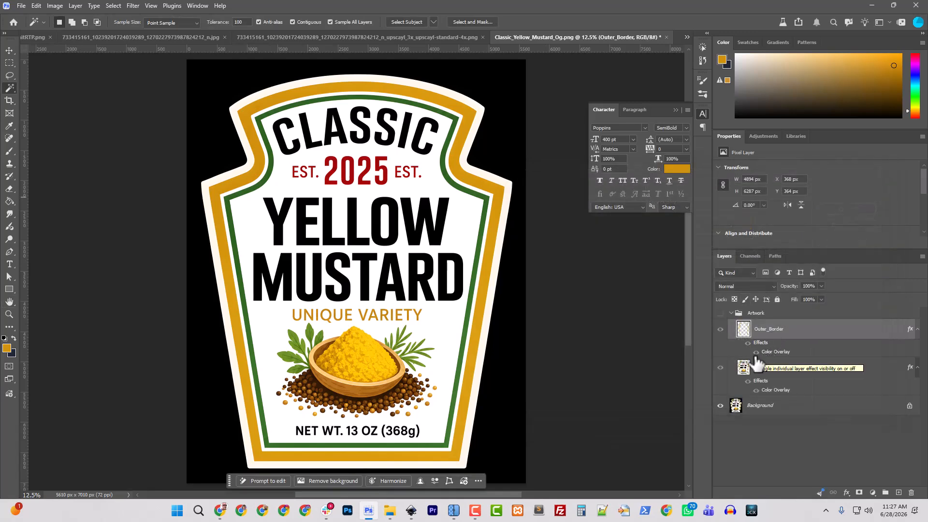
click(720, 315)
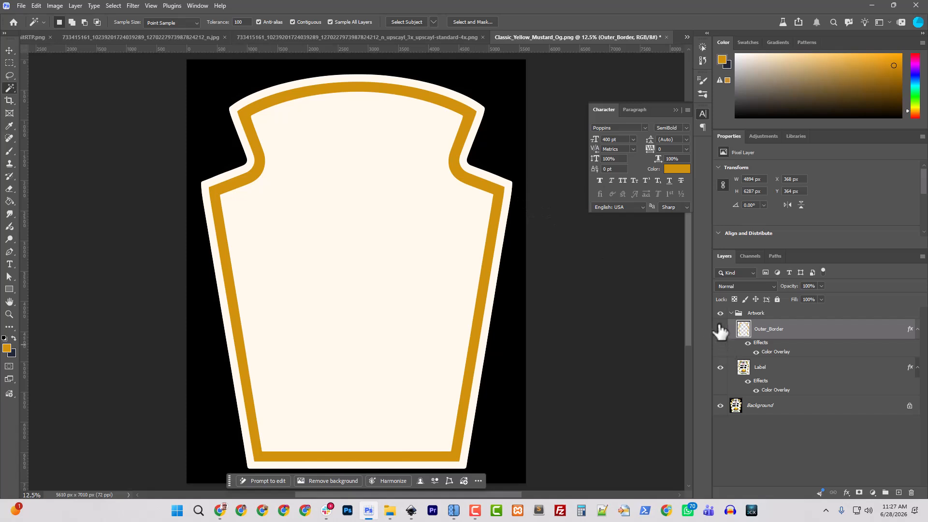
click(720, 314)
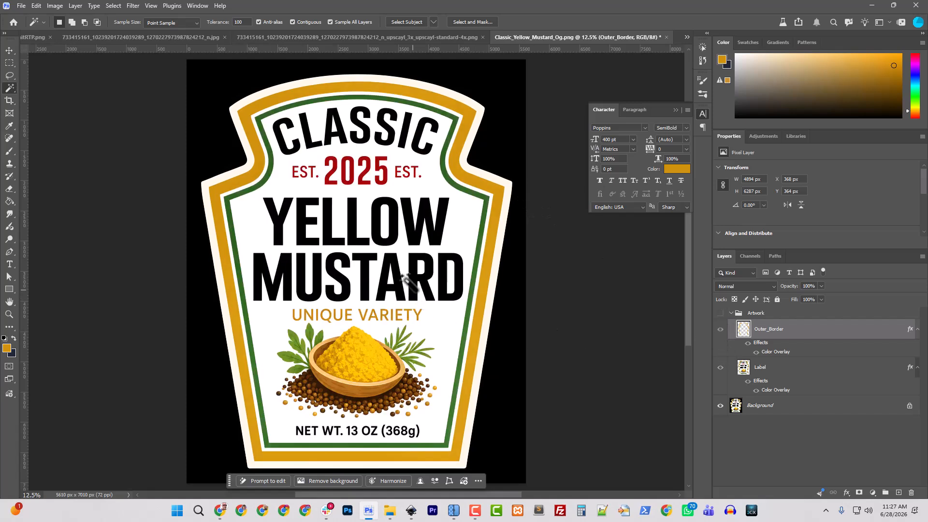
Select the green inner border with the Magic Wand and copy it from Background to a new layer above Outer_Border in Artwork.
scroll(387, 338, down, 5)
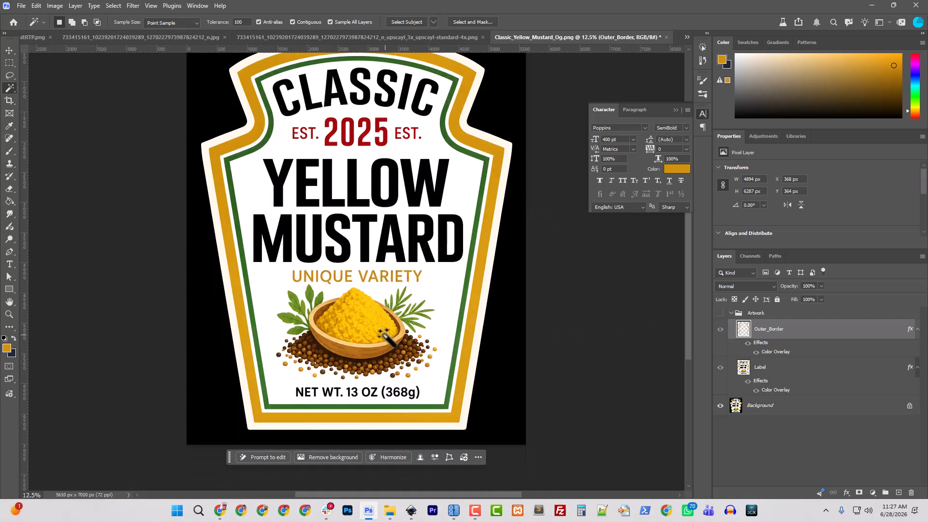
scroll(387, 338, up, 1)
key(ctrl+plus)
key(ctrl+plus)
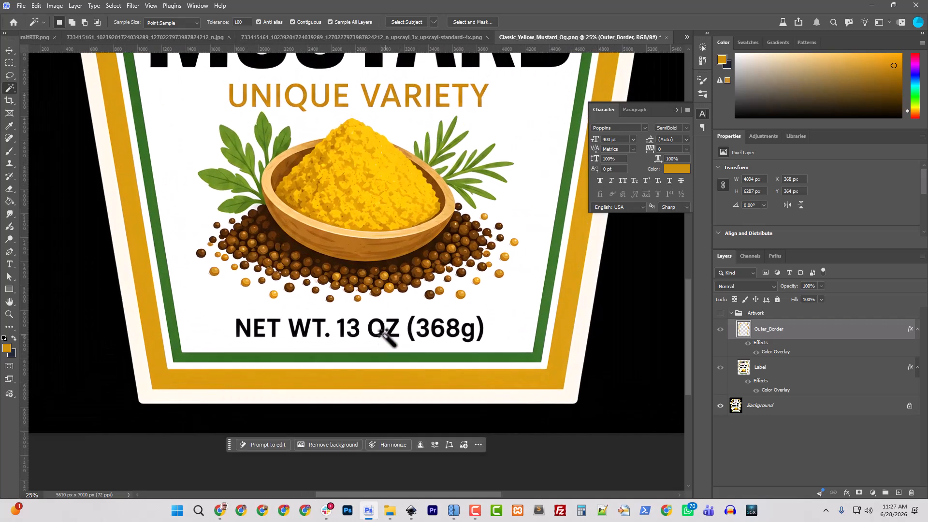
click(205, 352)
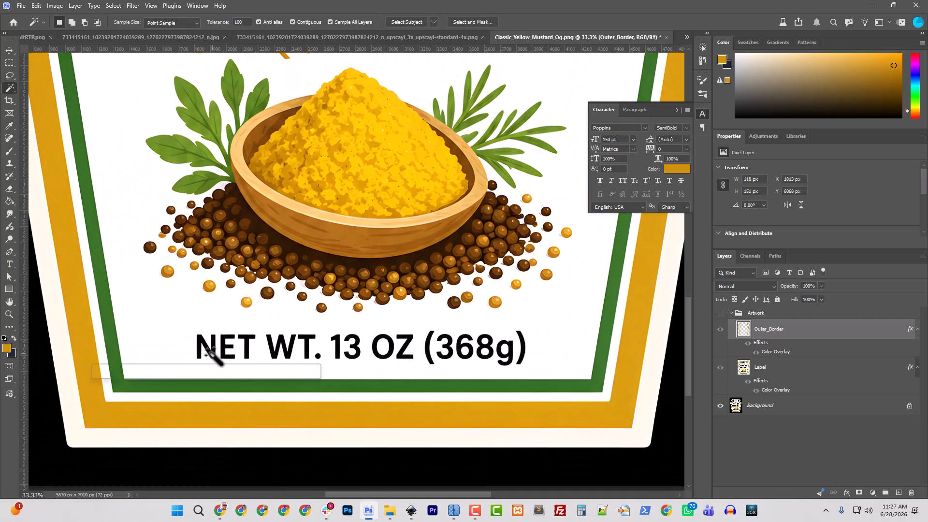
click(220, 383)
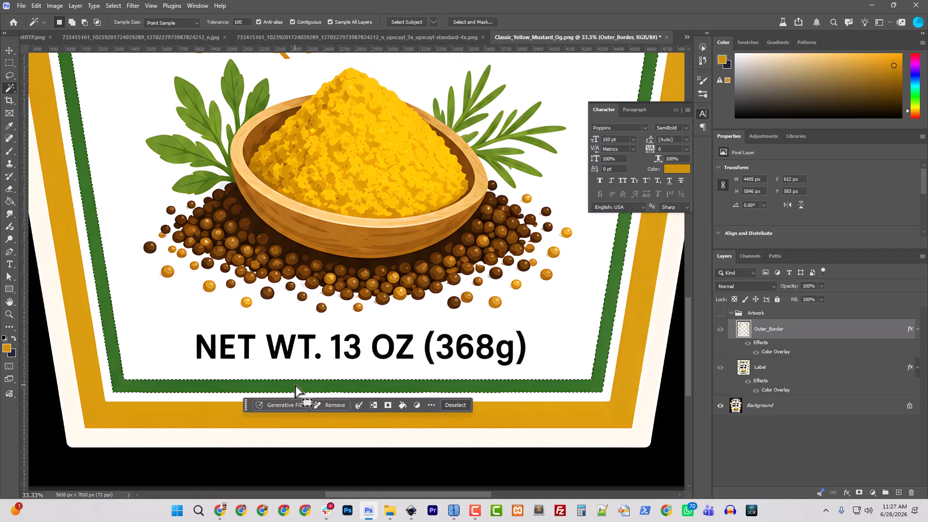
key(ctrl+minus)
key(ctrl+minus)
key(ctrl+minus)
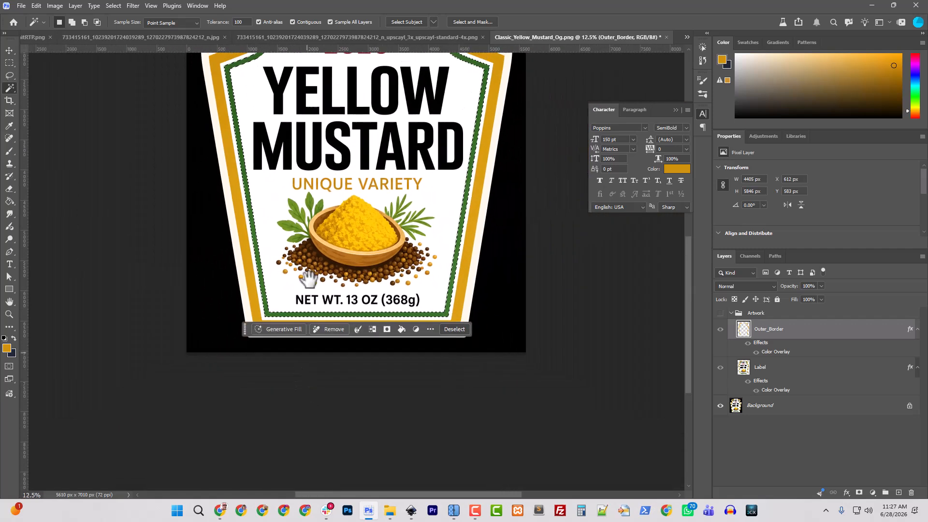
scroll(370, 346, up, 3)
click(768, 406)
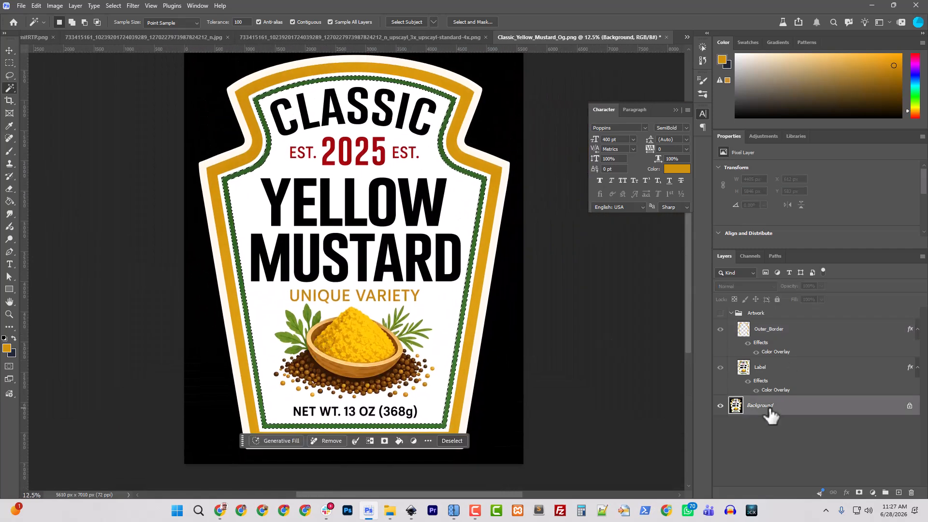
click(763, 333)
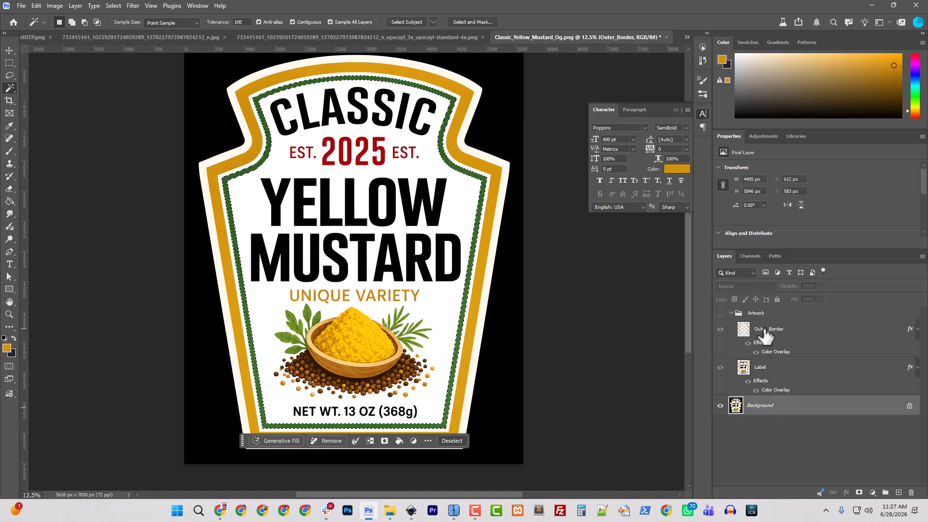
key(ctrl+j)
Rename the copied green border layer Inner_Border.
double_click(762, 329)
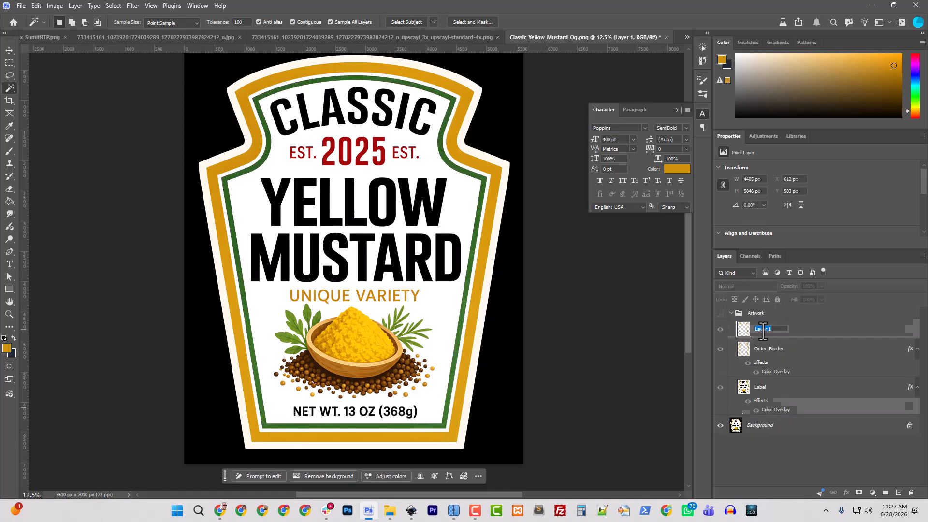
text(Inner_Border)
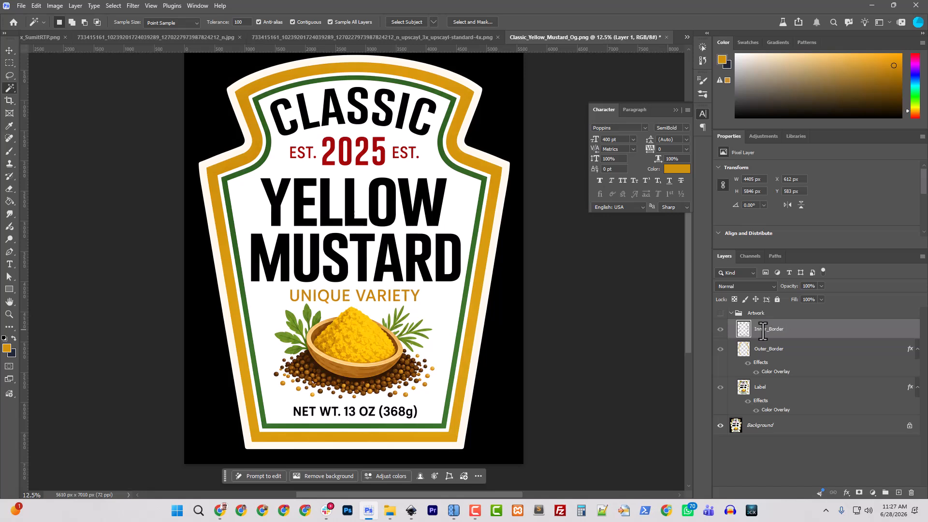
key(Return)
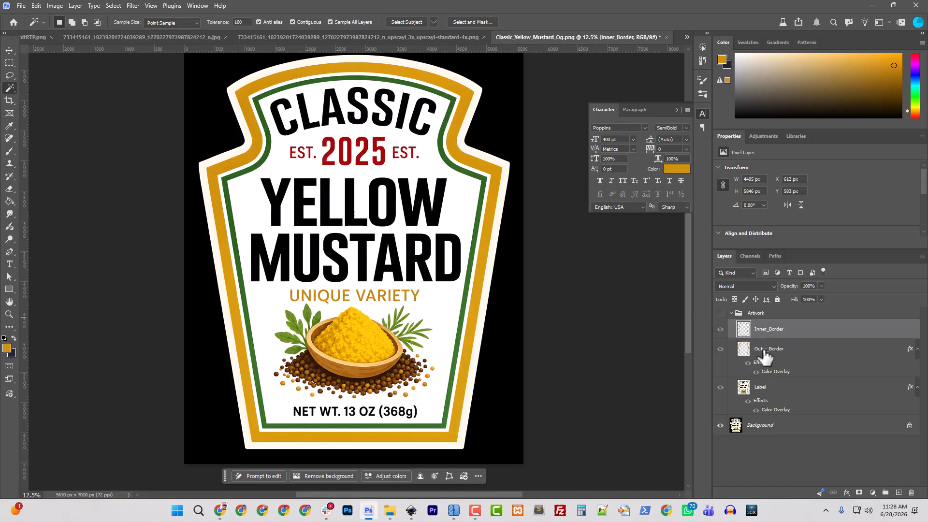
Set the foreground color to the dark green #2c611d sampled from the label's inner border.
right_click(764, 330)
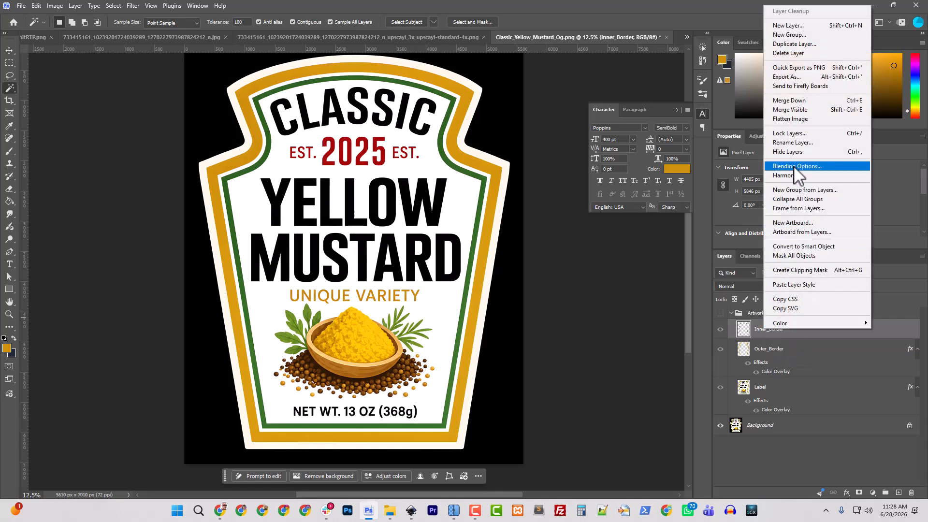
click(9, 360)
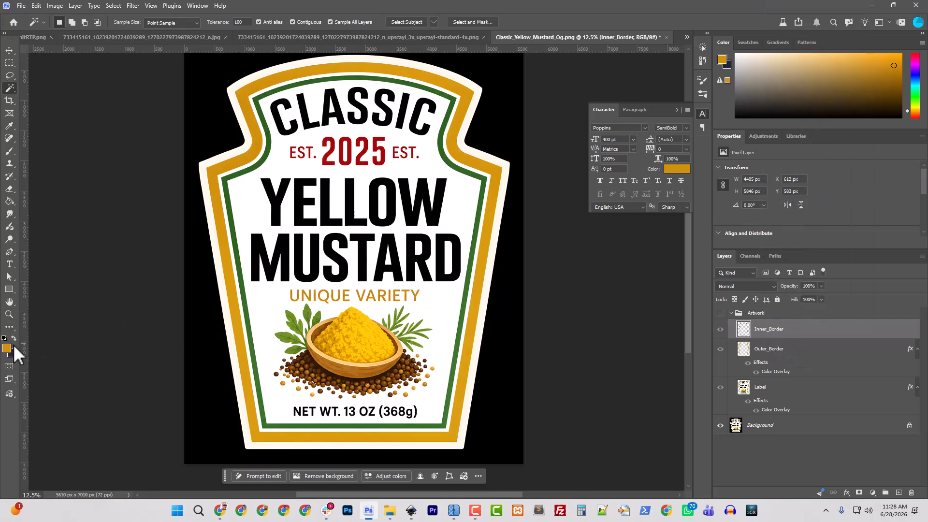
click(7, 348)
click(226, 227)
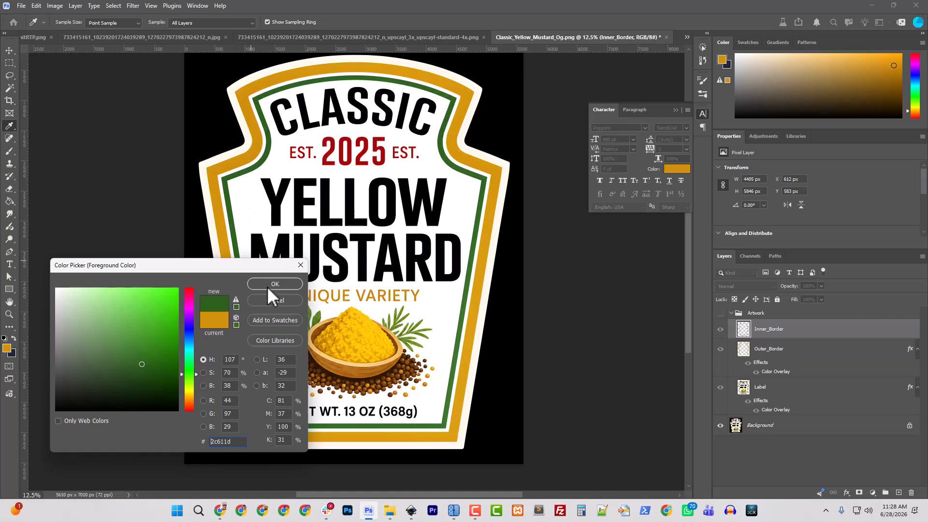
click(266, 285)
key(w)
Apply a Color Overlay to Inner_Border using the green foreground color.
right_click(773, 333)
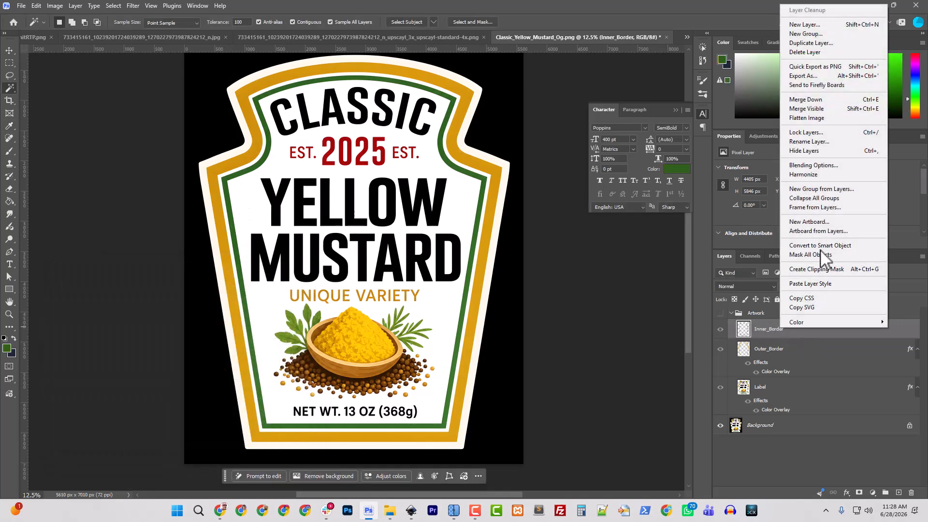
click(820, 166)
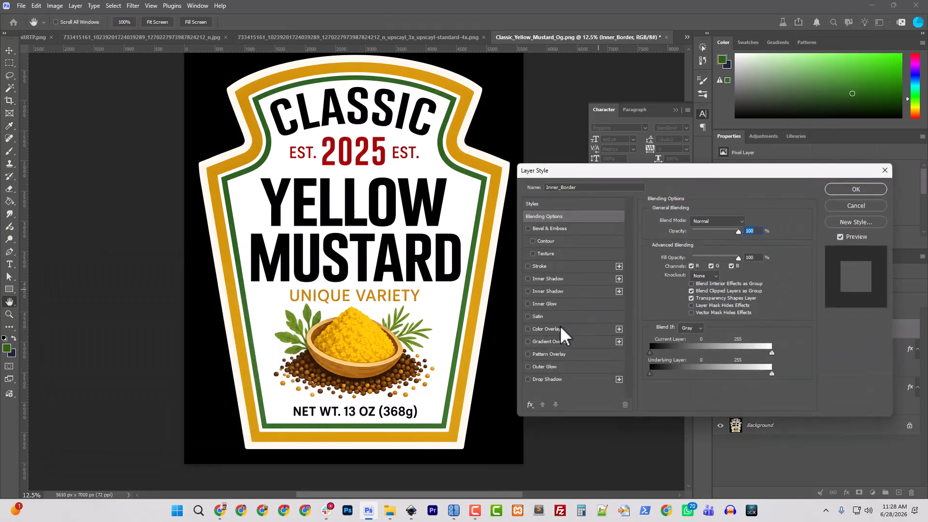
click(546, 329)
click(748, 223)
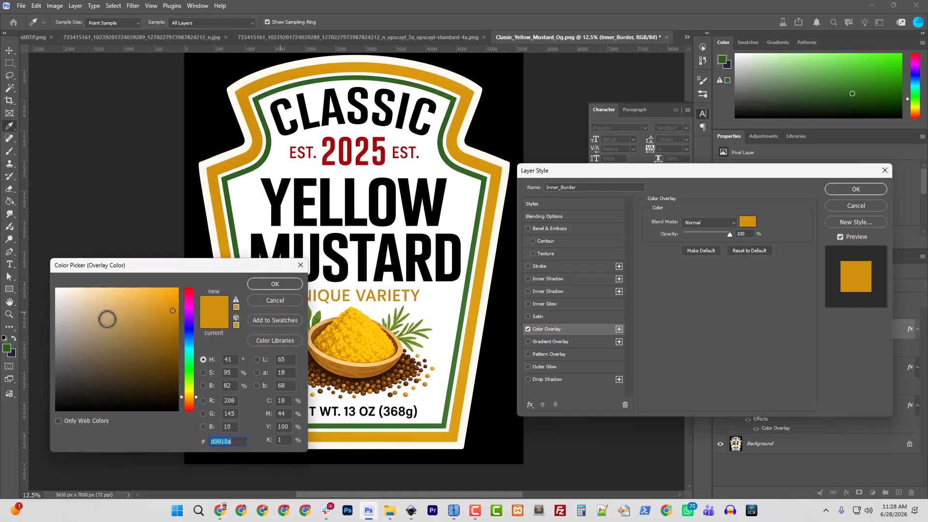
click(8, 344)
click(276, 284)
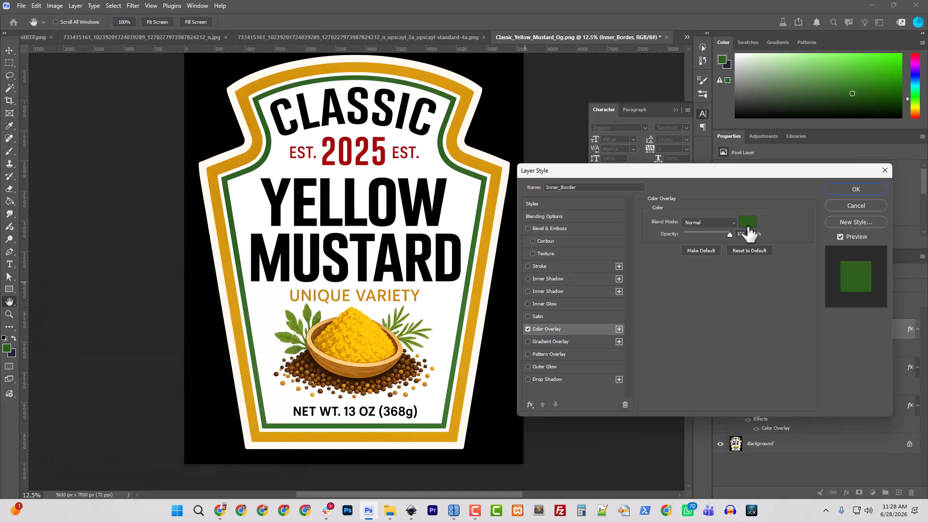
click(846, 188)
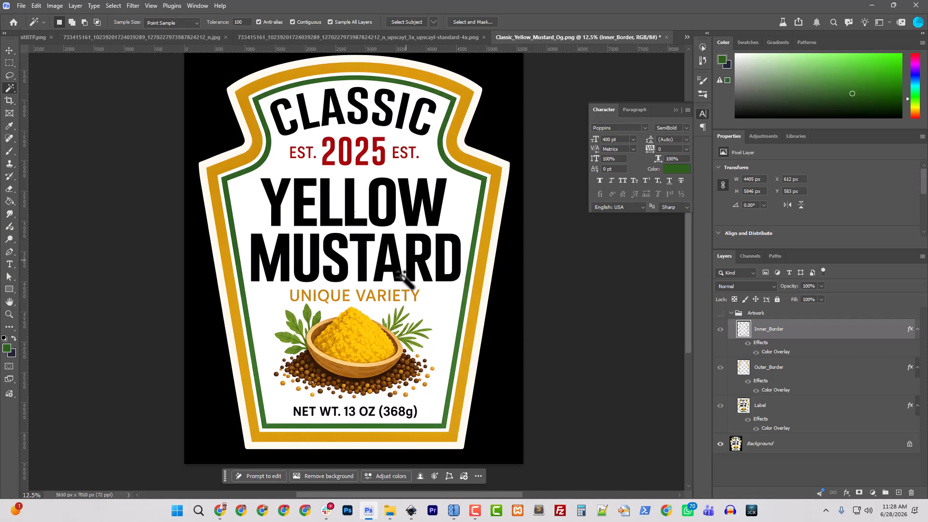
Select the gold border and the adjoining white gap with the Magic Wand, and contract the selection by 10 pixels.
click(291, 124)
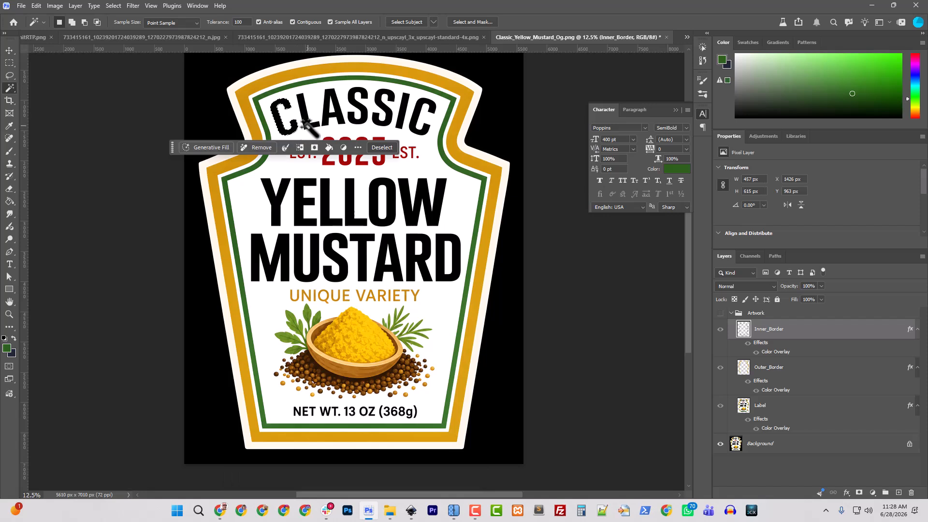
click(458, 98)
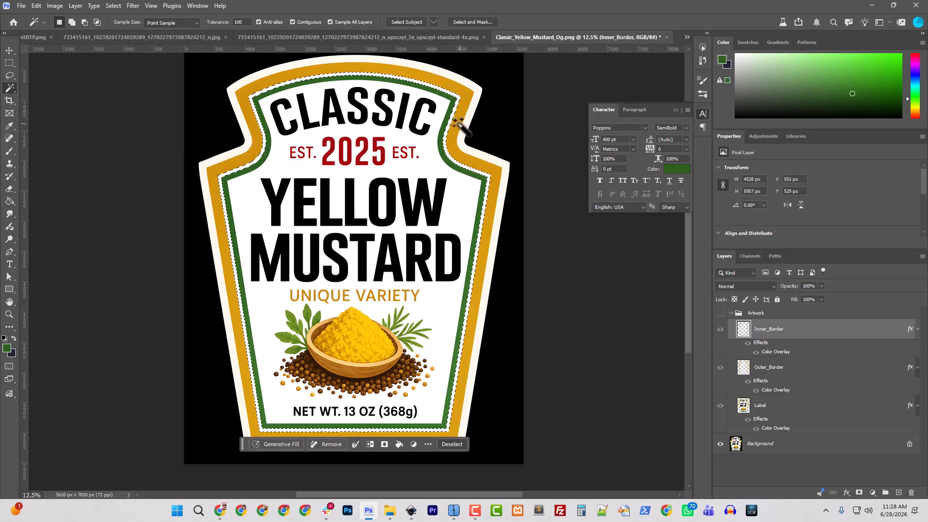
shift+click(464, 104)
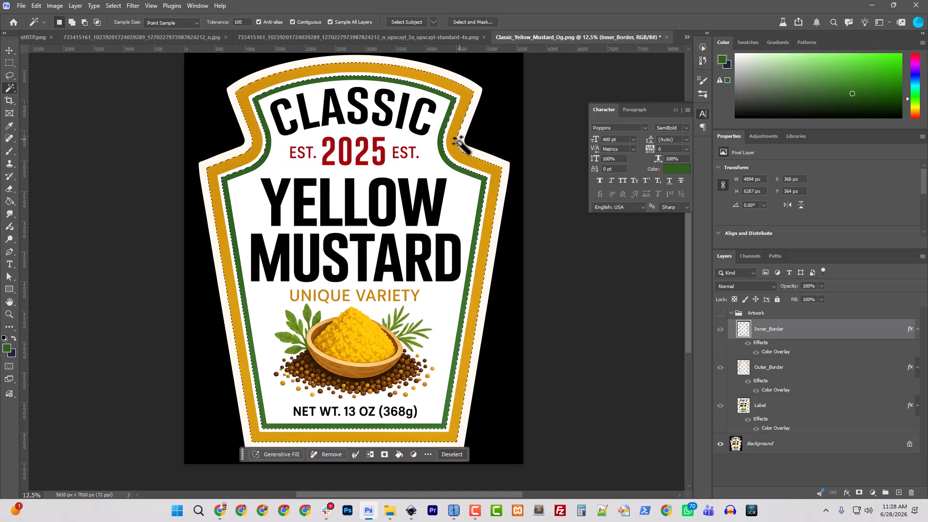
click(115, 7)
mouse_move(145, 153)
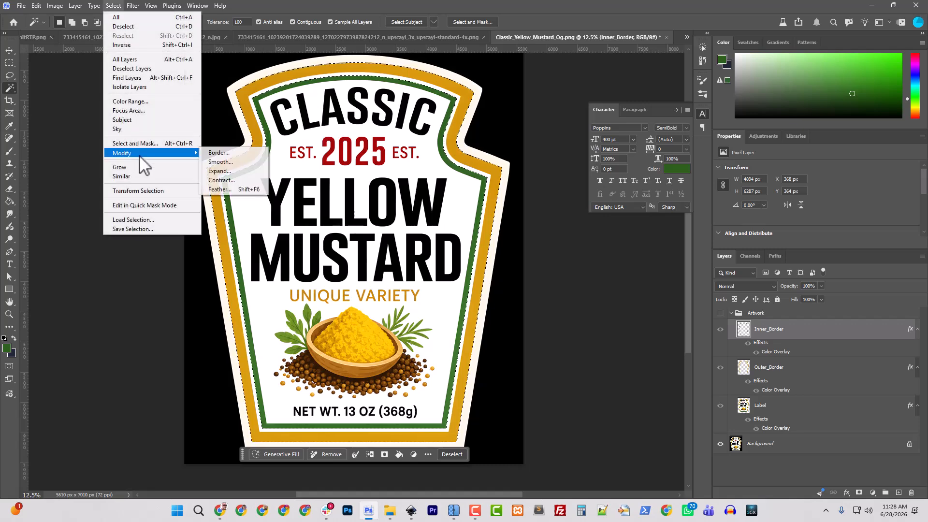
click(234, 179)
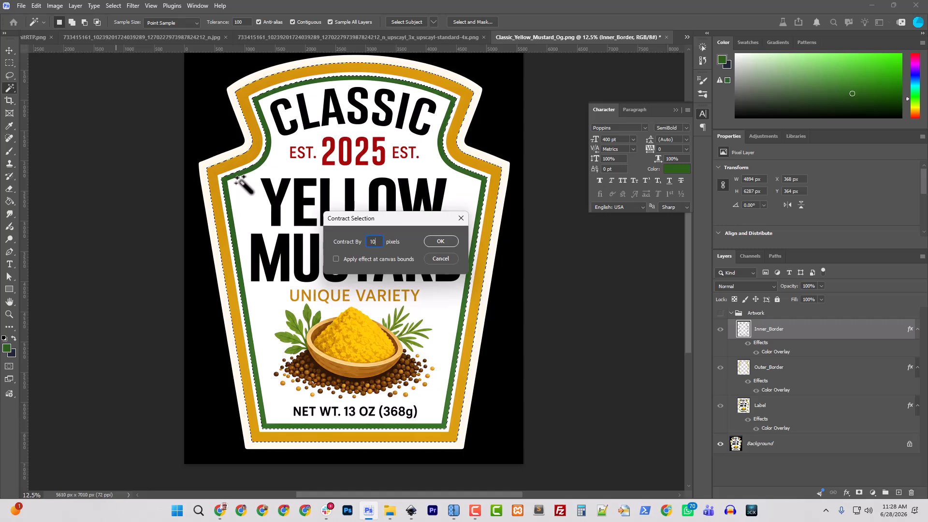
key(Return)
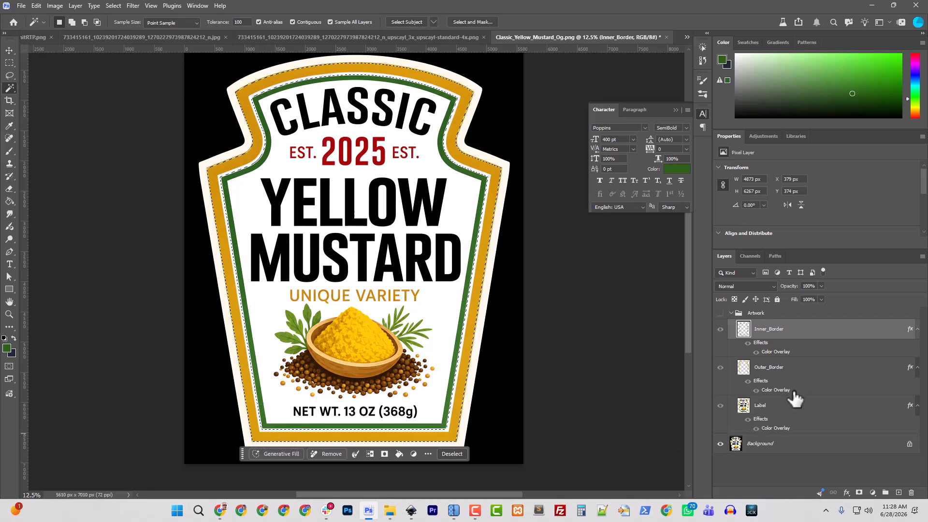
Copy the contracted selection from Background to a new layer above the Artwork group, and hide Background.
click(757, 313)
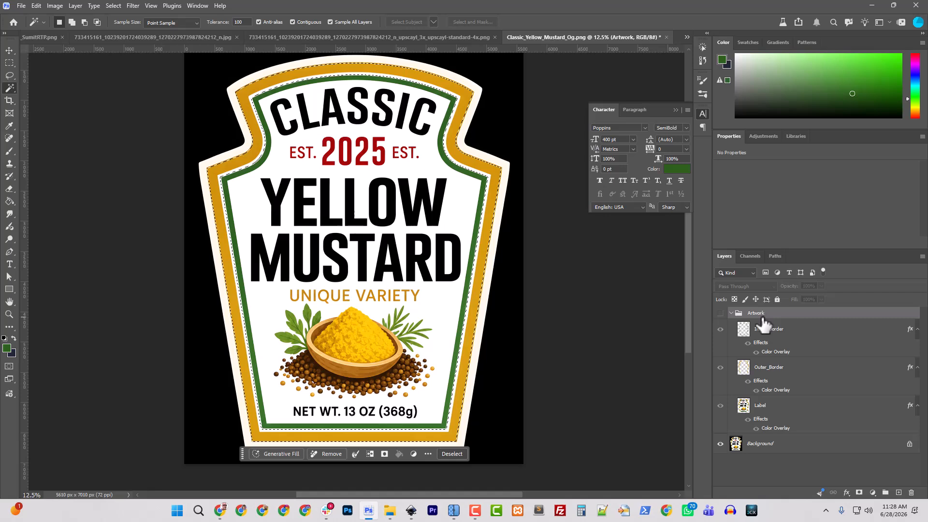
click(764, 445)
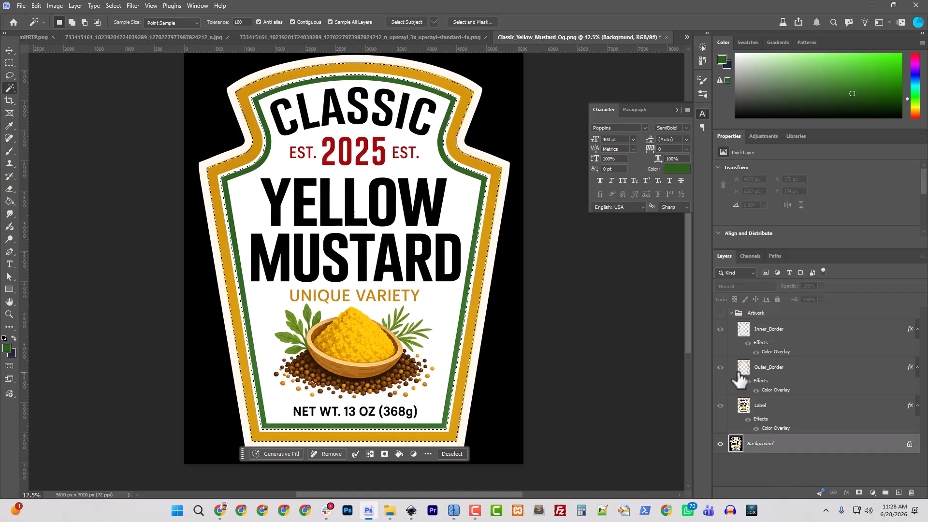
key(ctrl+j)
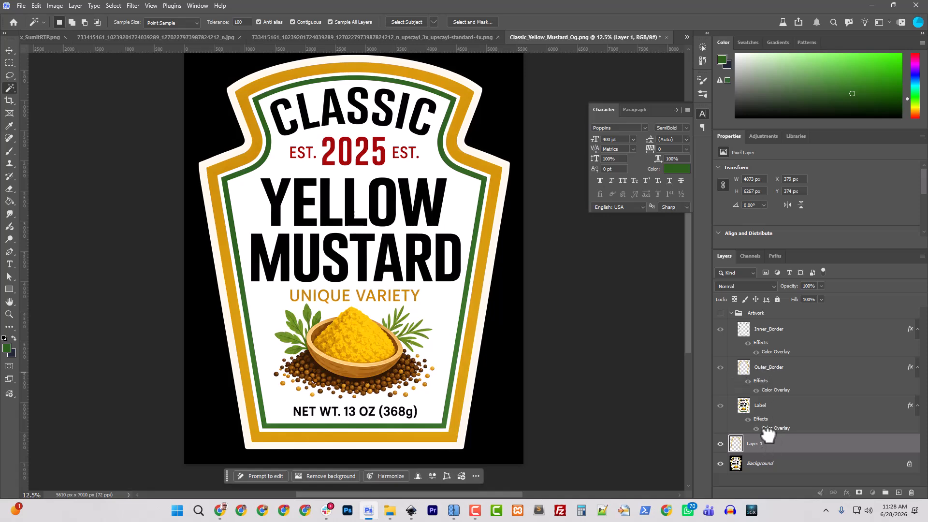
drag(768, 440, 756, 308)
click(720, 463)
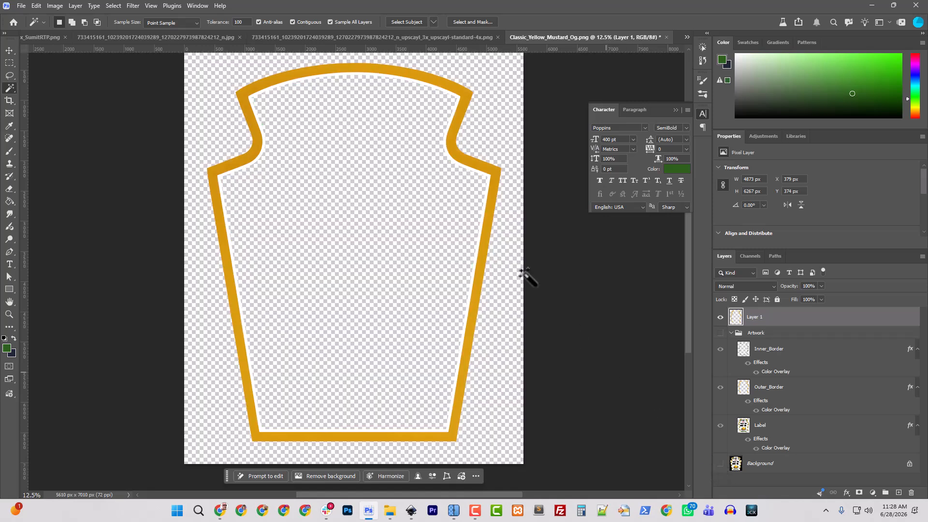
Select the full label shape bounded by the gold border's outer edge and fill it with white on a new layer.
click(499, 107)
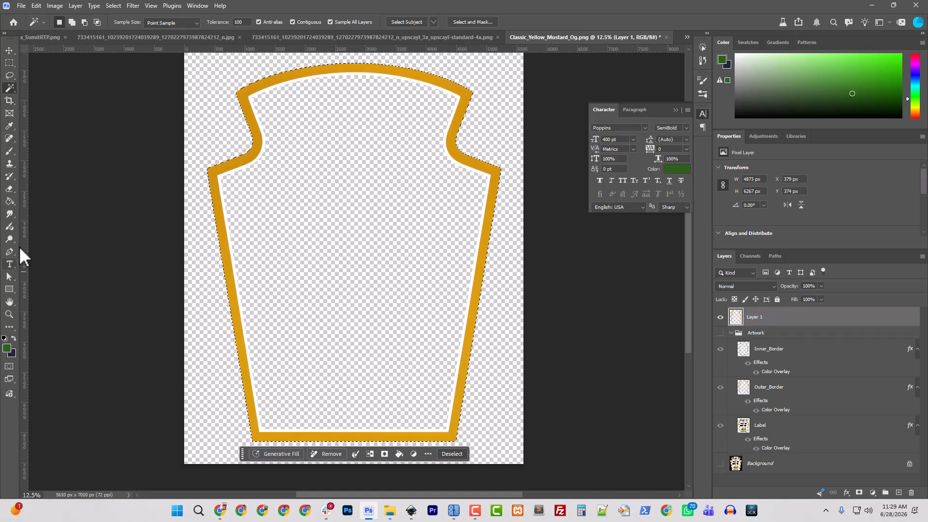
key(ctrl+shift+n)
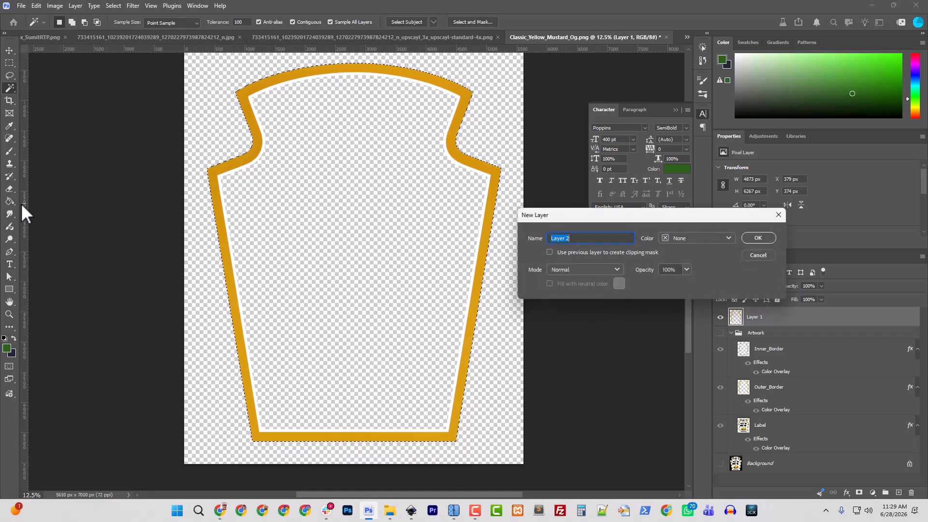
key(Return)
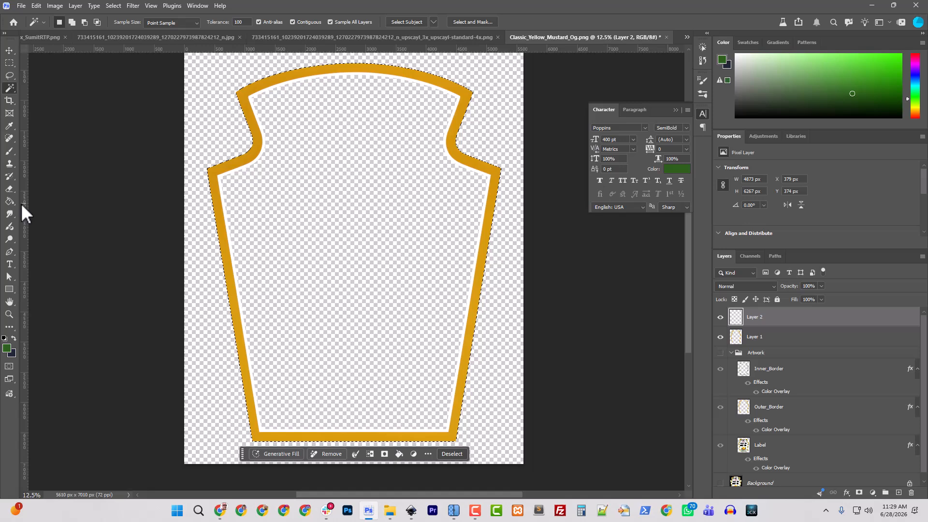
click(4, 338)
click(13, 338)
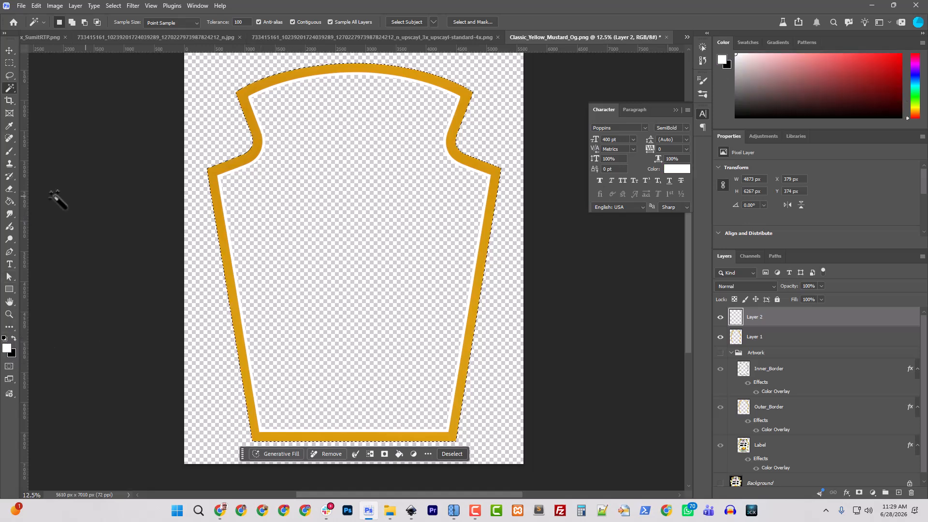
click(10, 201)
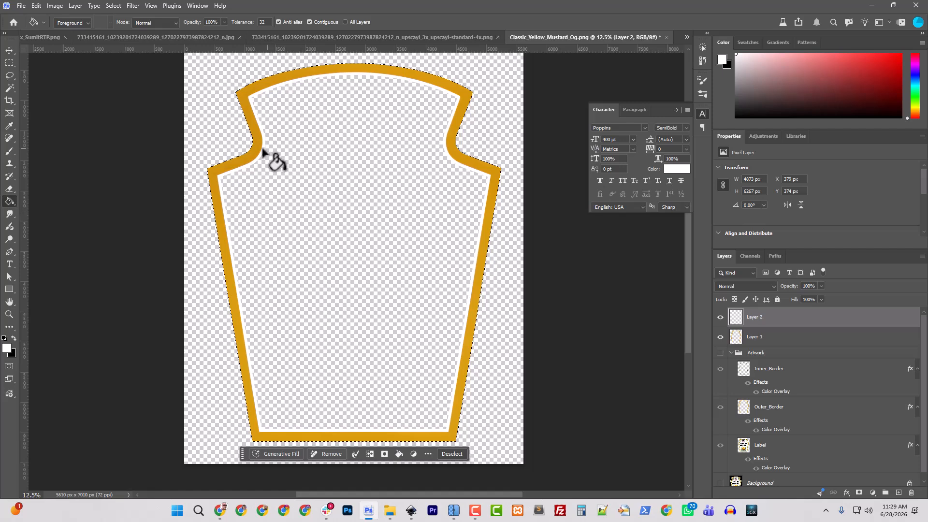
click(364, 228)
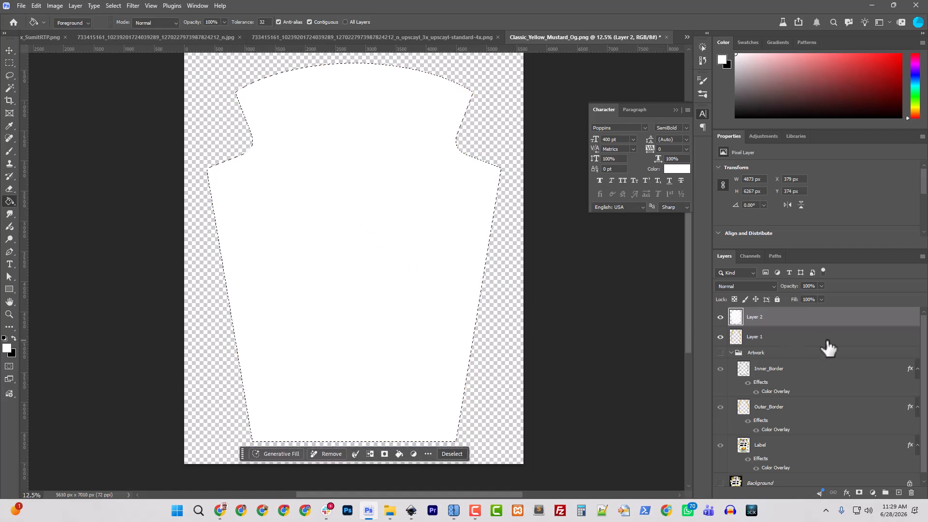
Rename the white-filled layer White_Label and place it in the Artwork group between Outer_Border and Label.
click(756, 343)
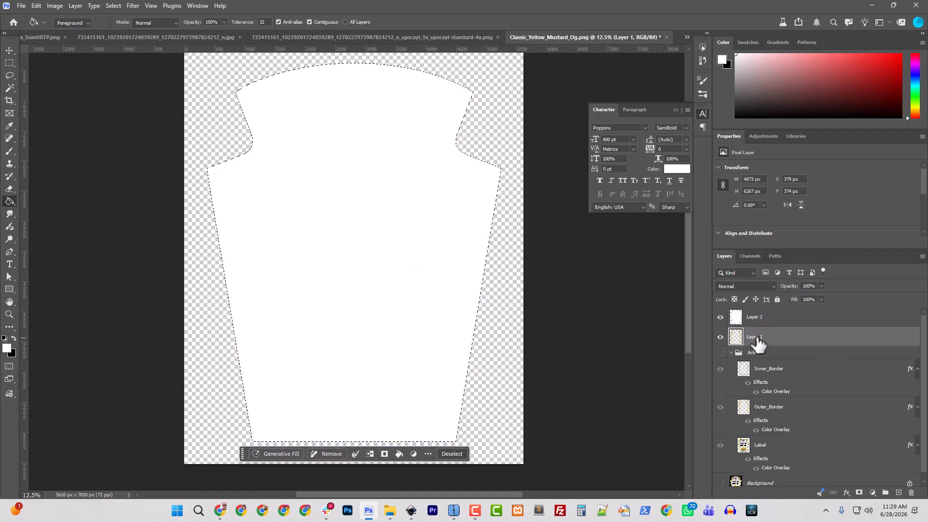
double_click(756, 317)
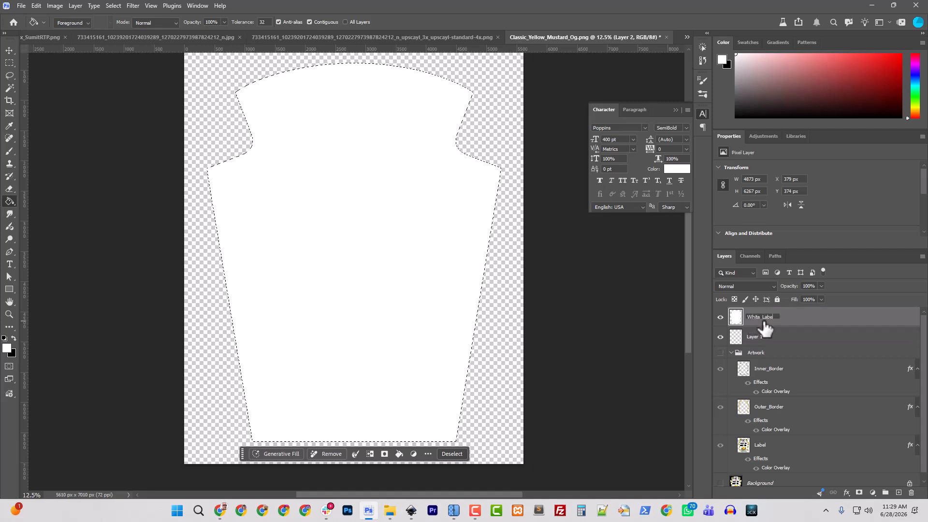
key(Return)
drag(764, 329, 769, 444)
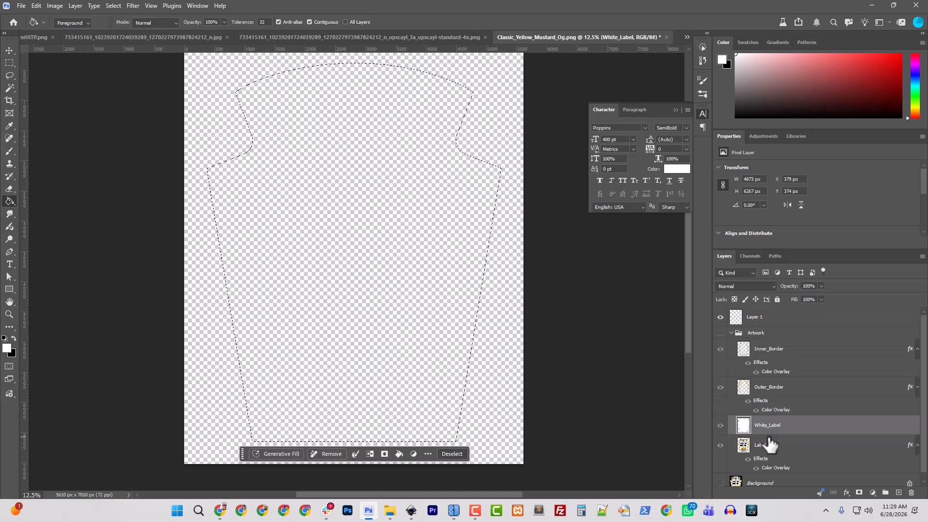
Clear the selection and delete Layer 1, the temporary gold border copy.
click(741, 323)
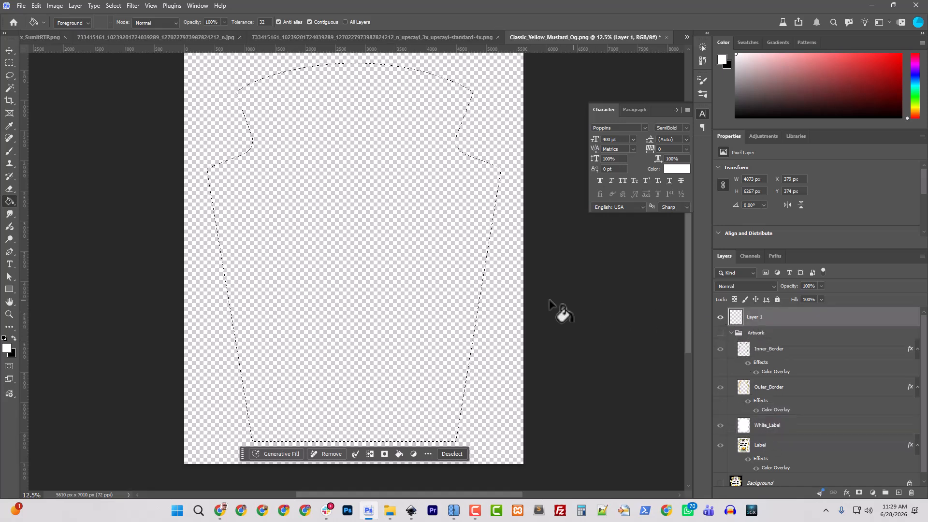
key(ctrl+d)
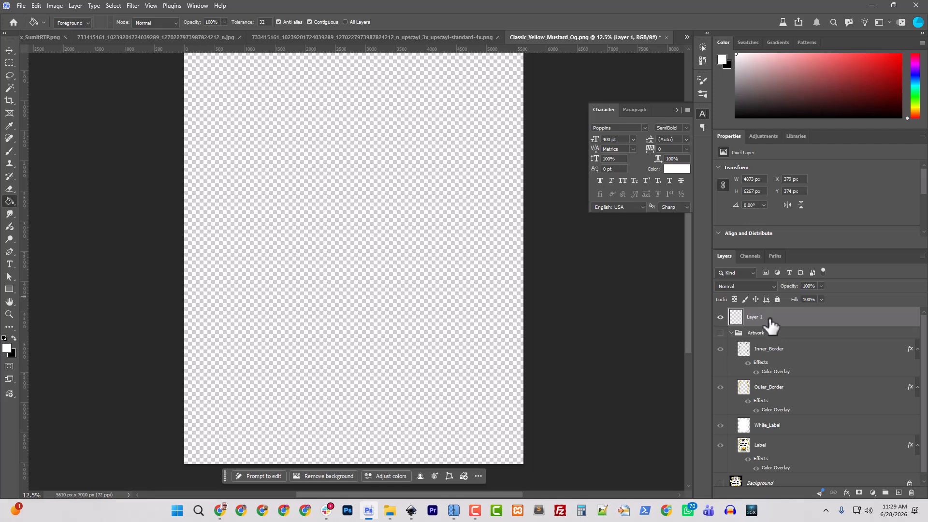
key(Delete)
Check the result by briefly showing the Artwork group, and make Background visible again.
click(720, 313)
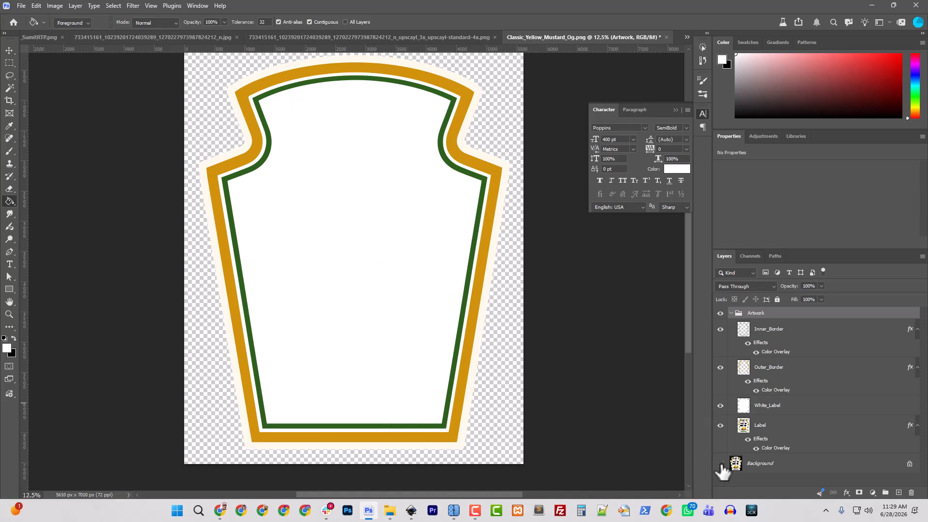
click(720, 313)
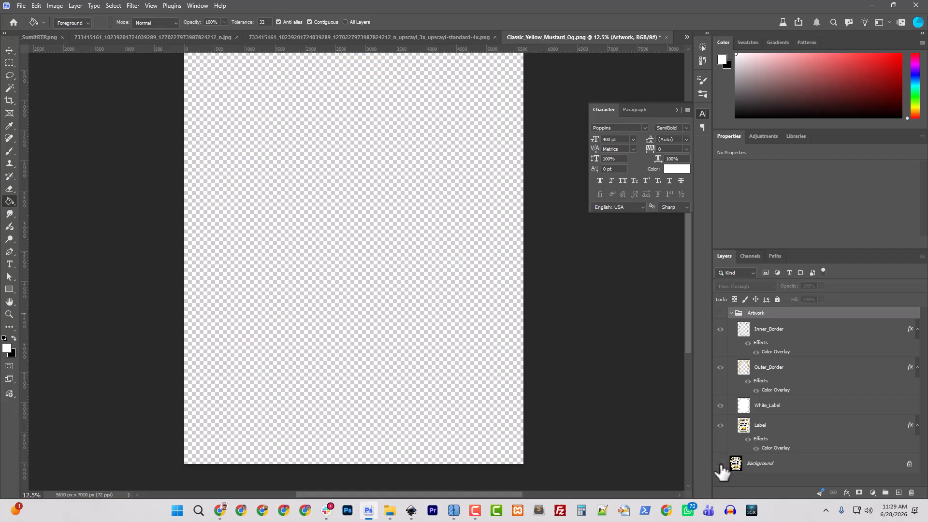
click(720, 463)
Select all the black letters of the arched word CLASSIC using the Magic Wand.
click(10, 86)
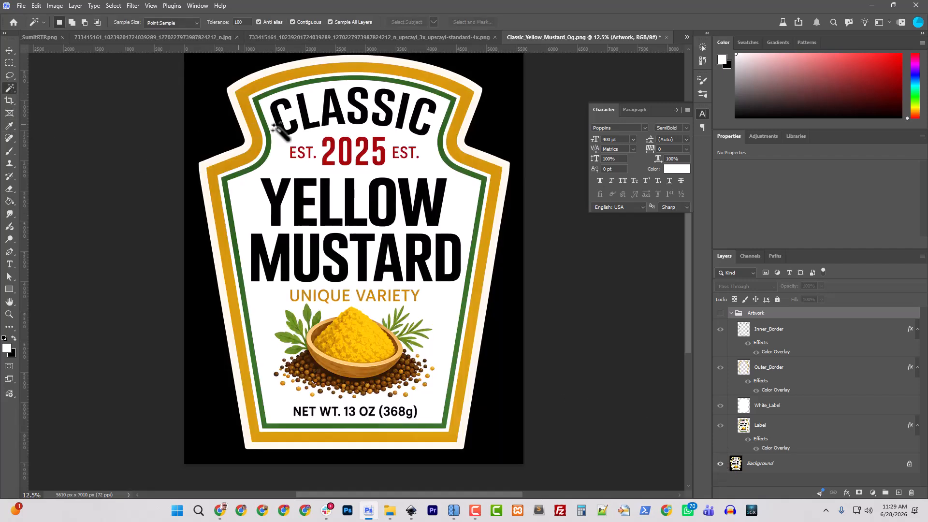
click(277, 129)
shift+click(312, 125)
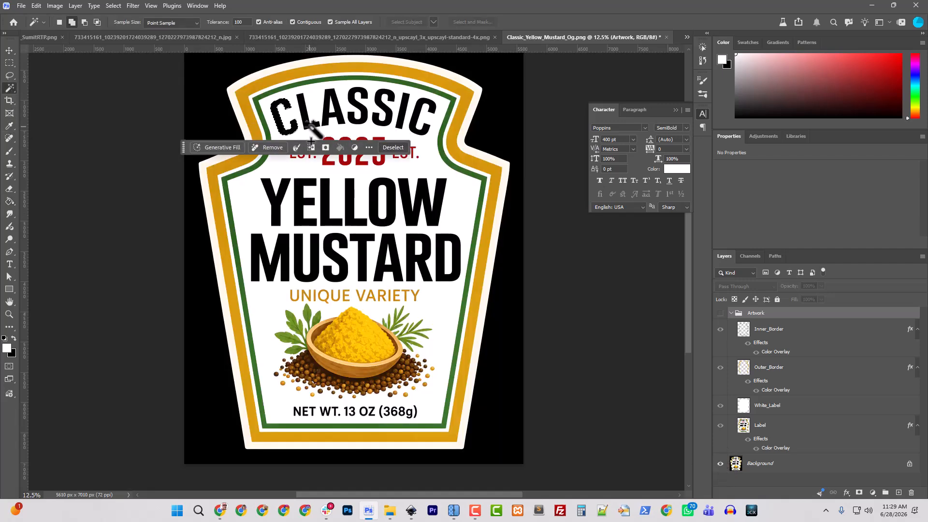
shift+click(341, 114)
shift+click(362, 114)
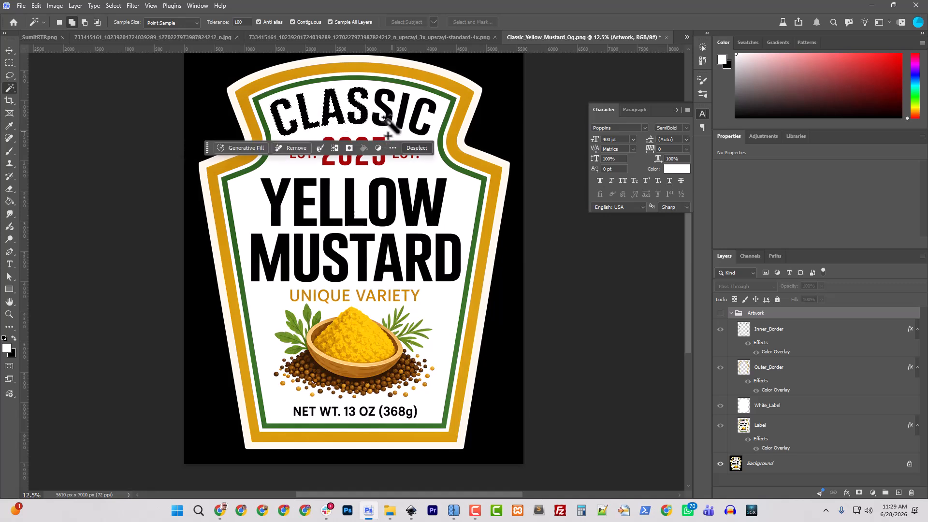
shift+click(385, 115)
shift+click(399, 119)
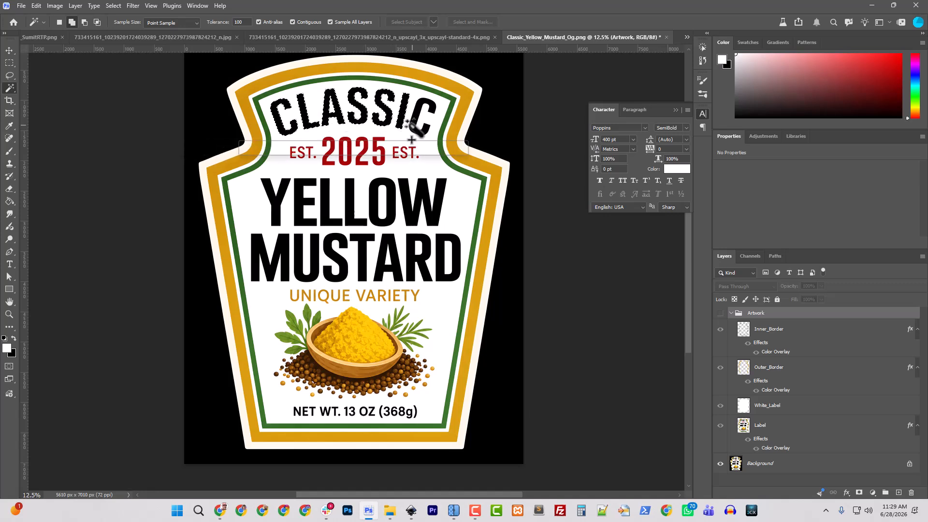
shift+click(415, 124)
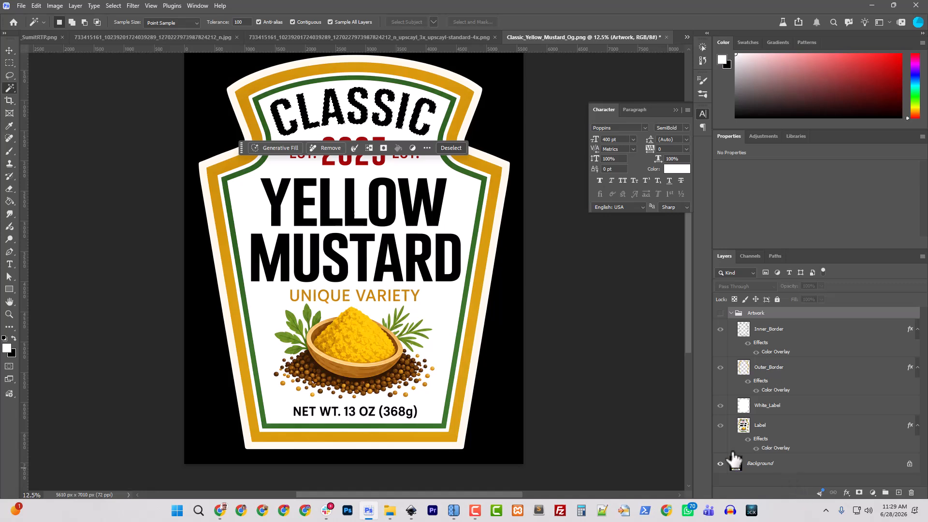
Copy the selected CLASSIC lettering from Background onto a new layer above Inner_Border in the Artwork group and name it Logo.
click(759, 467)
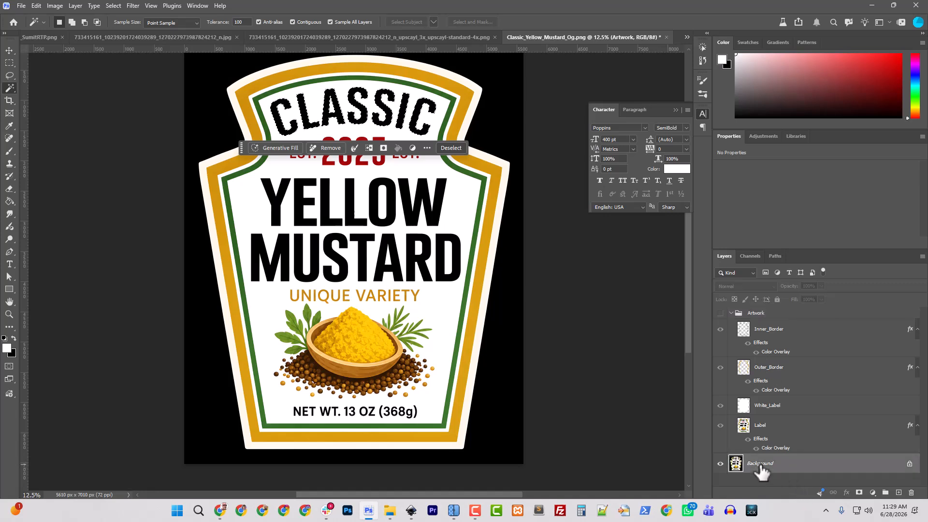
click(770, 331)
key(ctrl+j)
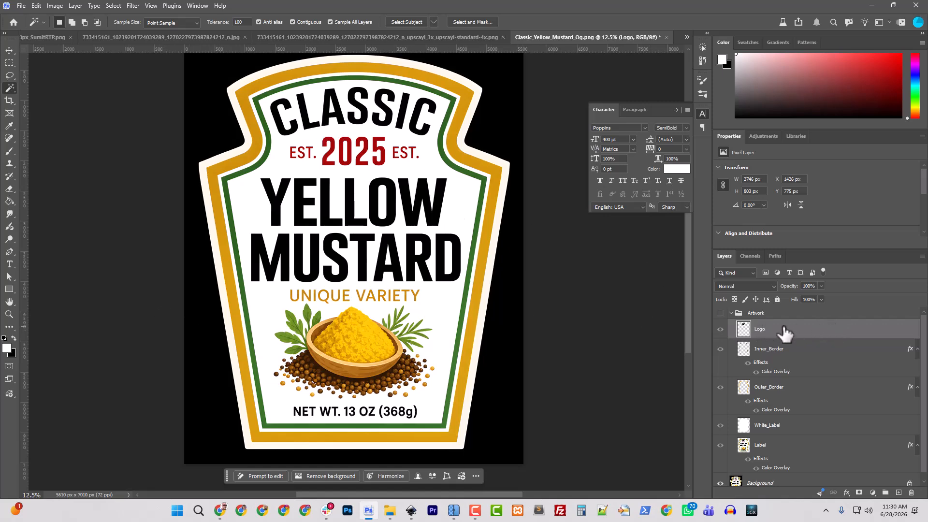
Apply a Color Overlay in black, 000000, to the Logo layer.
right_click(770, 330)
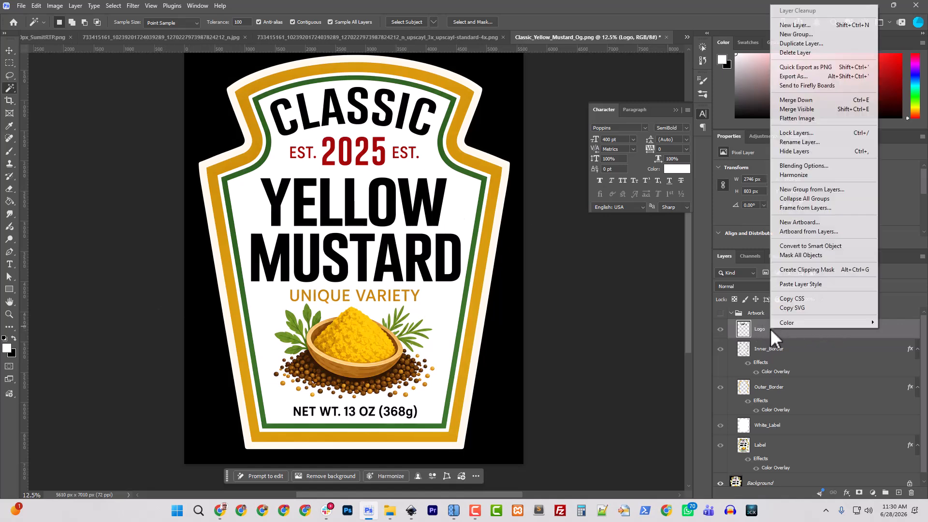
click(802, 166)
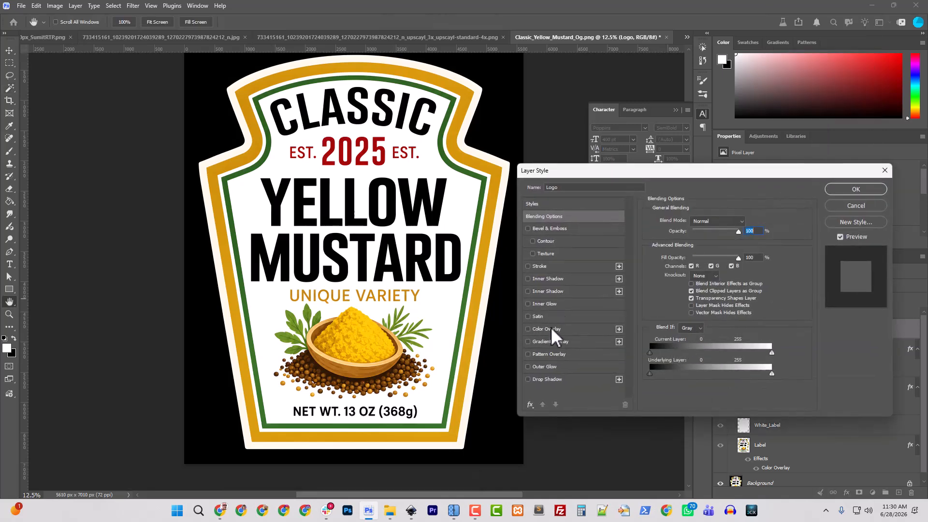
click(548, 328)
click(748, 222)
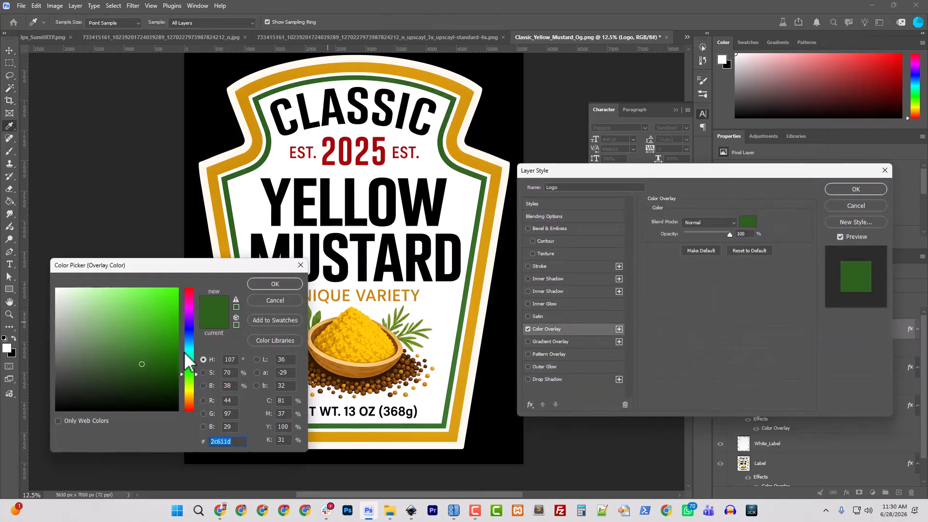
text(000000)
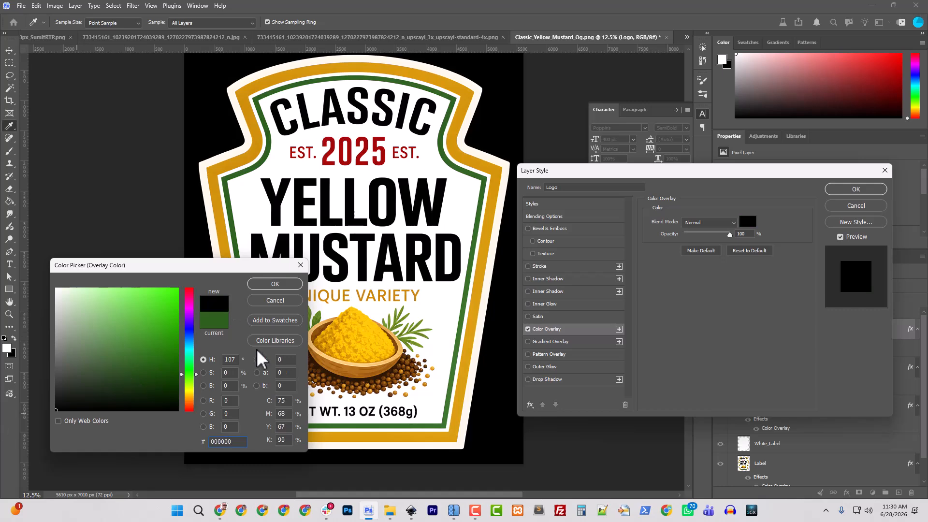
click(275, 284)
click(856, 189)
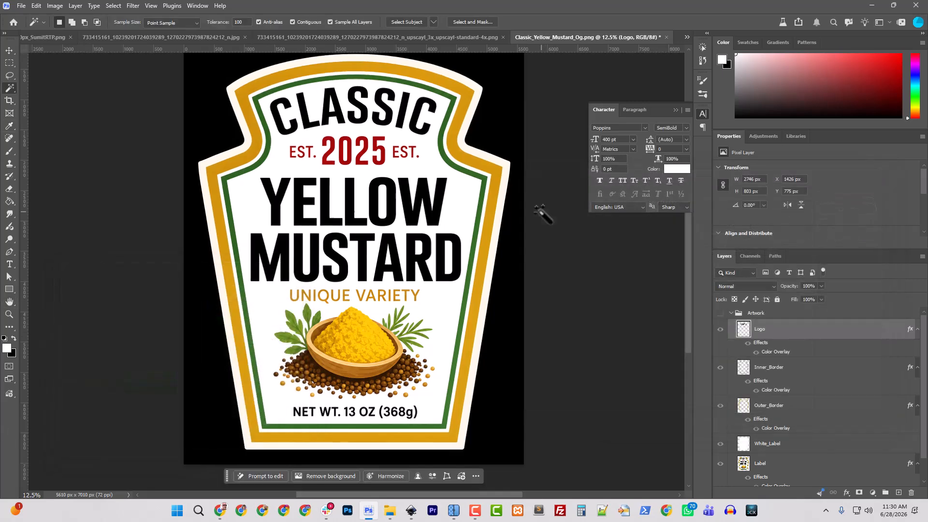
Select the whole red line EST. 2025 EST. with the Magic Wand, including the periods.
key(ctrl+plus)
key(ctrl+plus)
drag(345, 199, 369, 356)
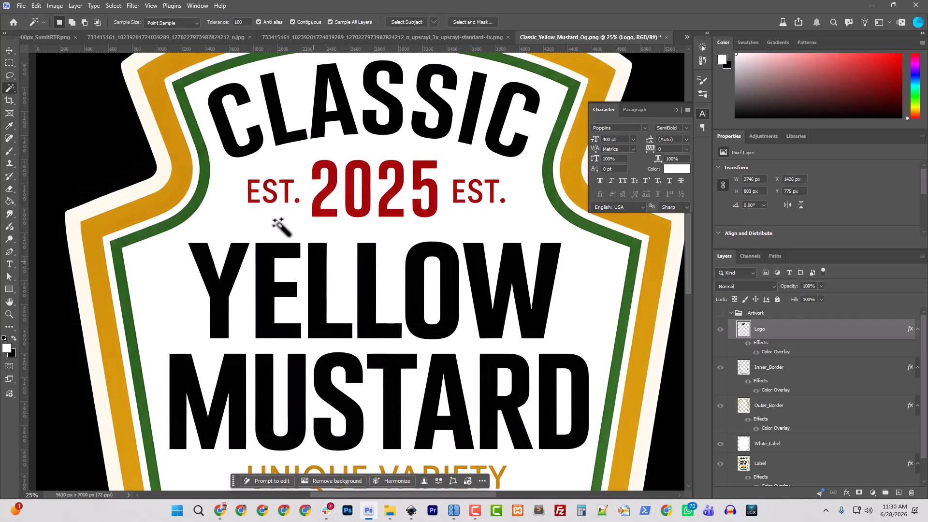
click(250, 193)
shift+click(266, 192)
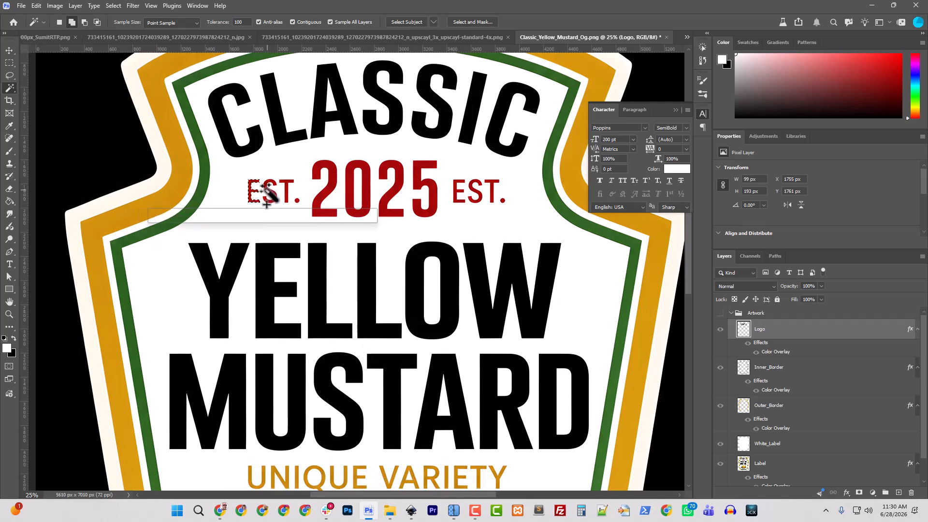
shift+click(285, 189)
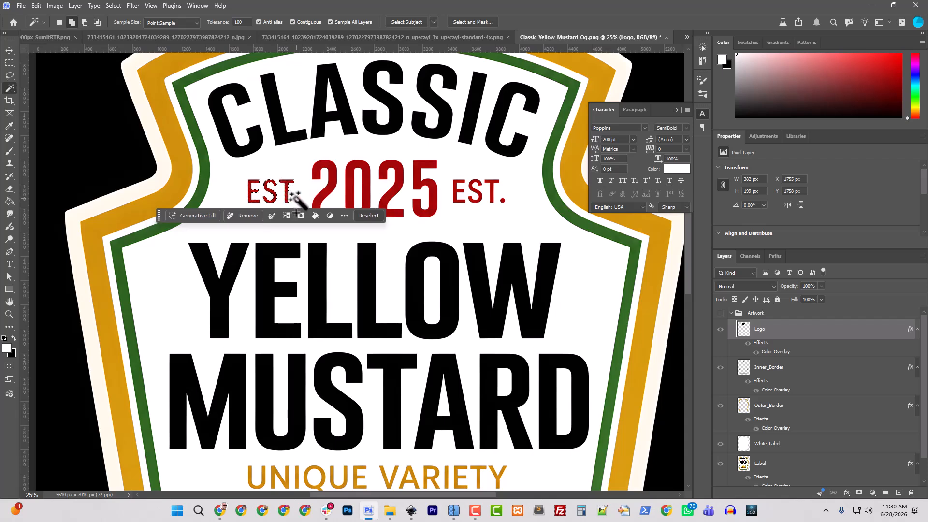
shift+click(295, 197)
shift+click(338, 195)
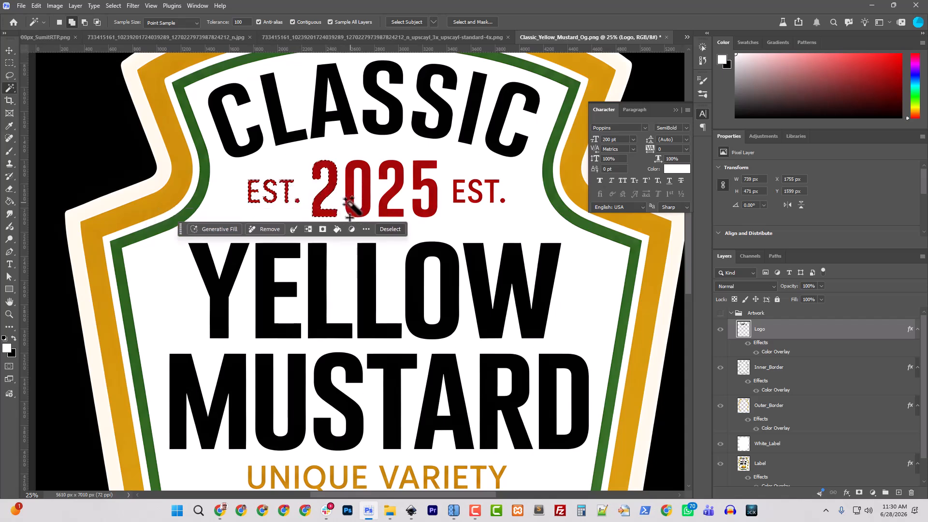
shift+click(346, 198)
shift+click(392, 197)
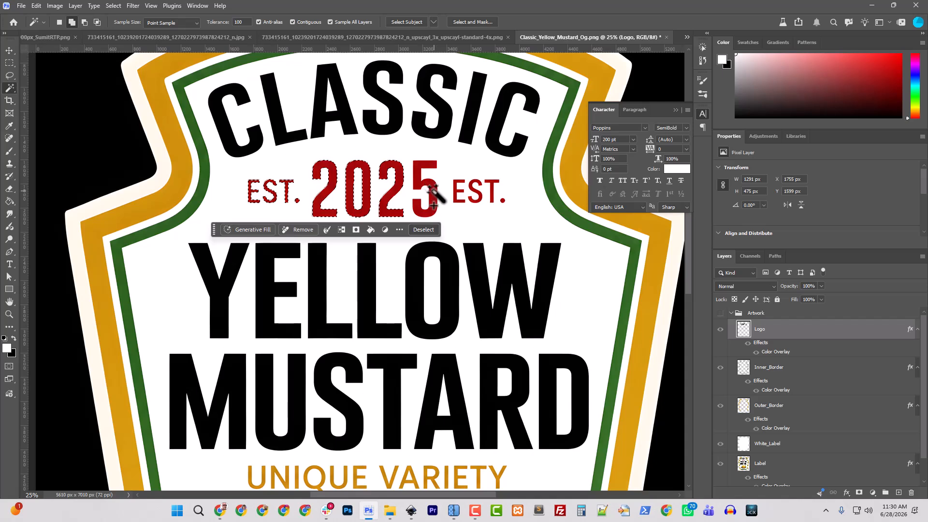
shift+click(430, 189)
shift+click(455, 193)
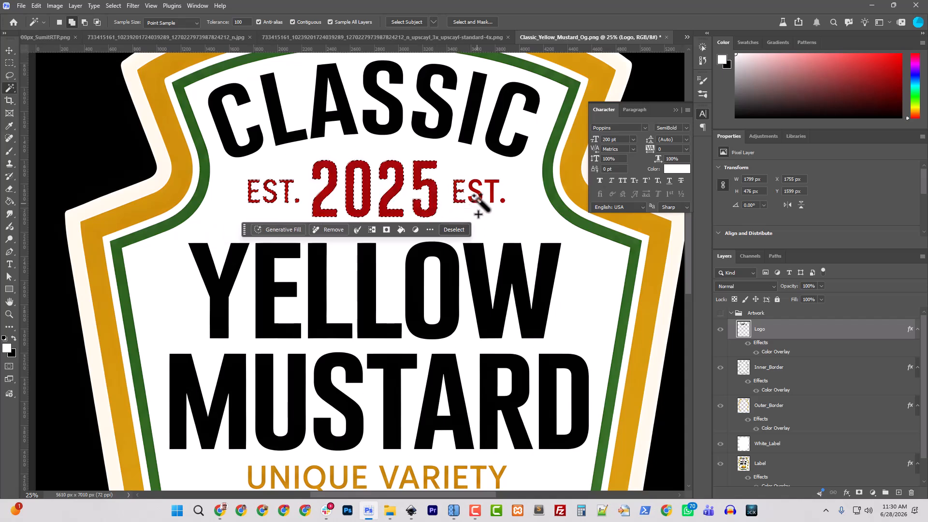
shift+click(475, 193)
shift+click(492, 192)
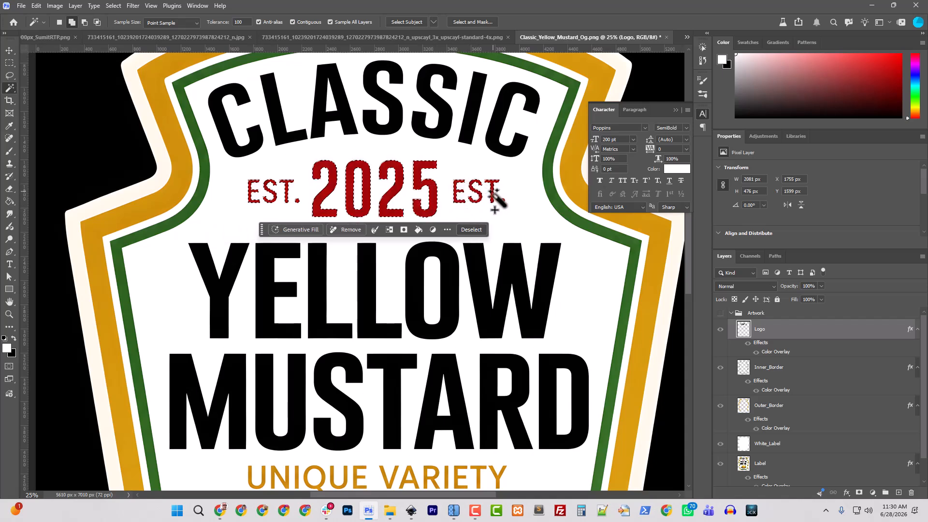
shift+click(501, 198)
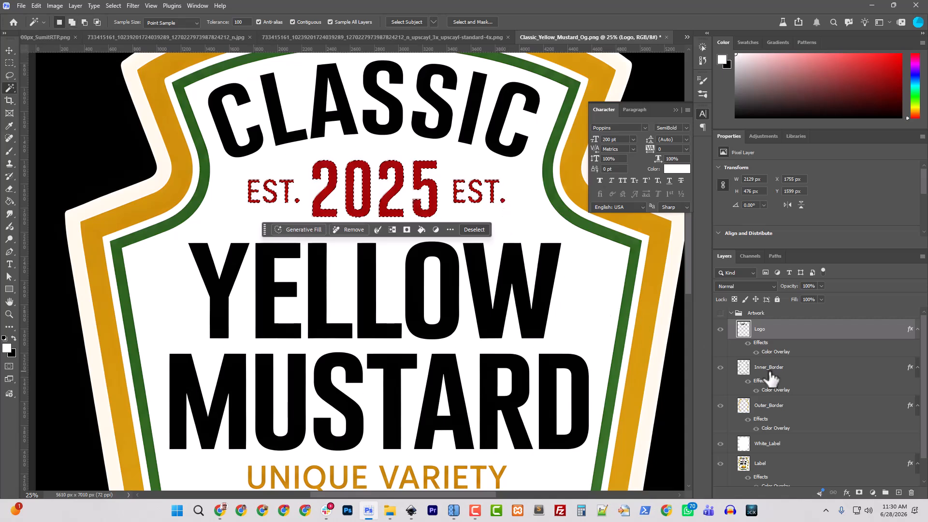
Copy the selected EST. 2025 EST. lettering from Background onto a new layer directly above Inner_Border.
scroll(778, 475, down, 2)
click(777, 476)
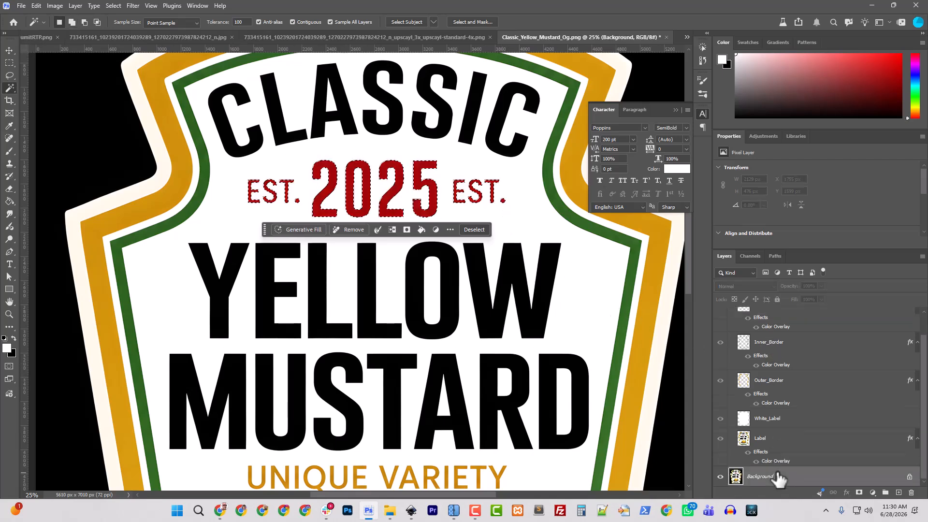
scroll(769, 358, up, 2)
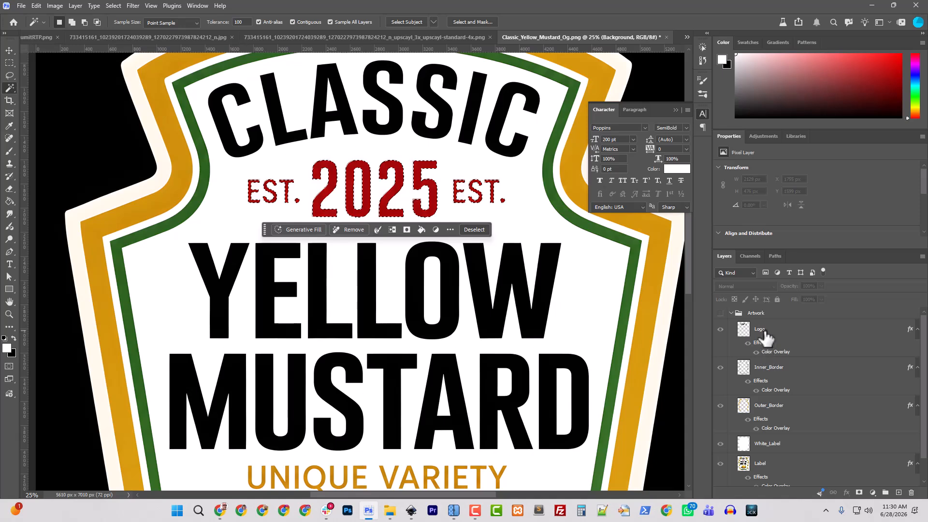
click(767, 373)
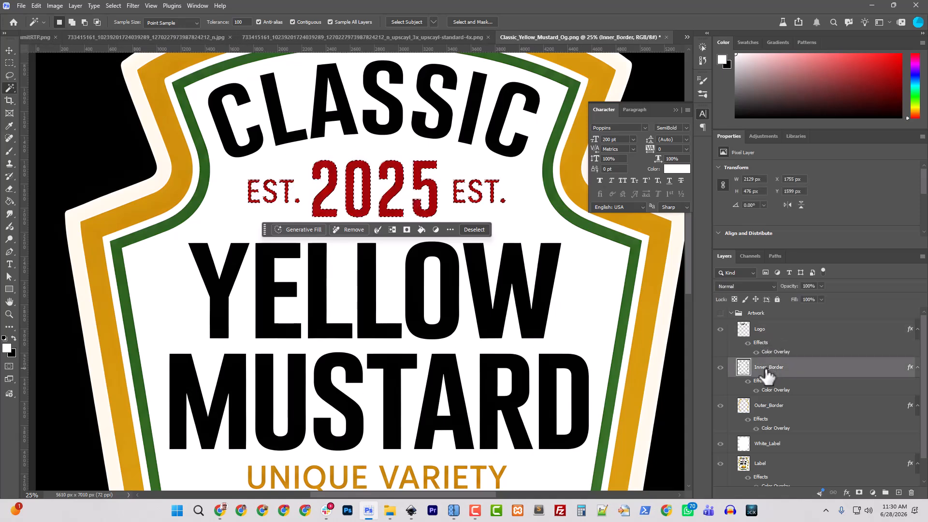
key(ctrl+j)
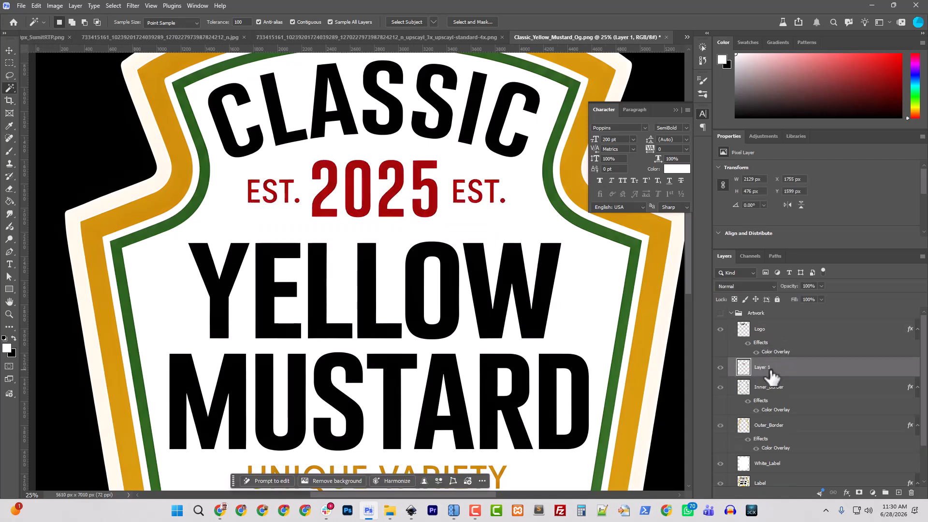
Set the foreground color to the red sampled from the 2025 digits, and rename the new lettering layer EST 2025.
double_click(767, 368)
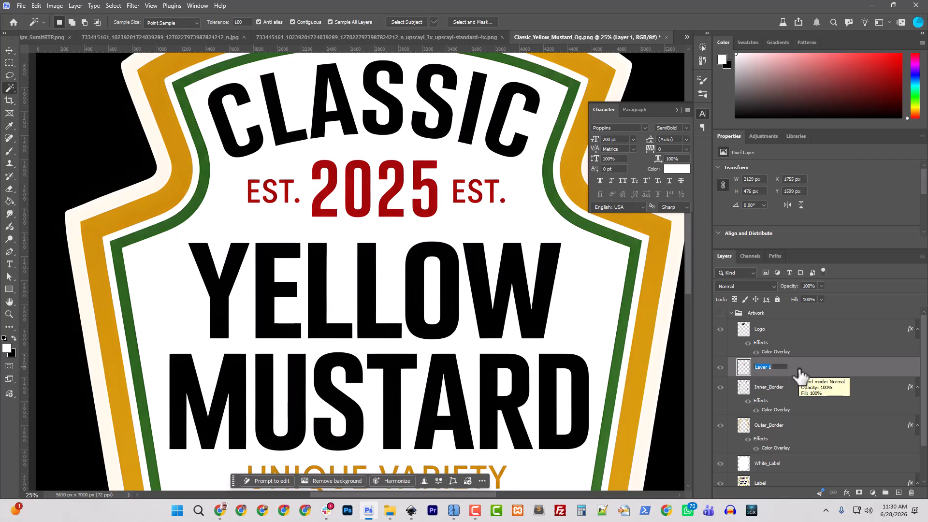
click(8, 347)
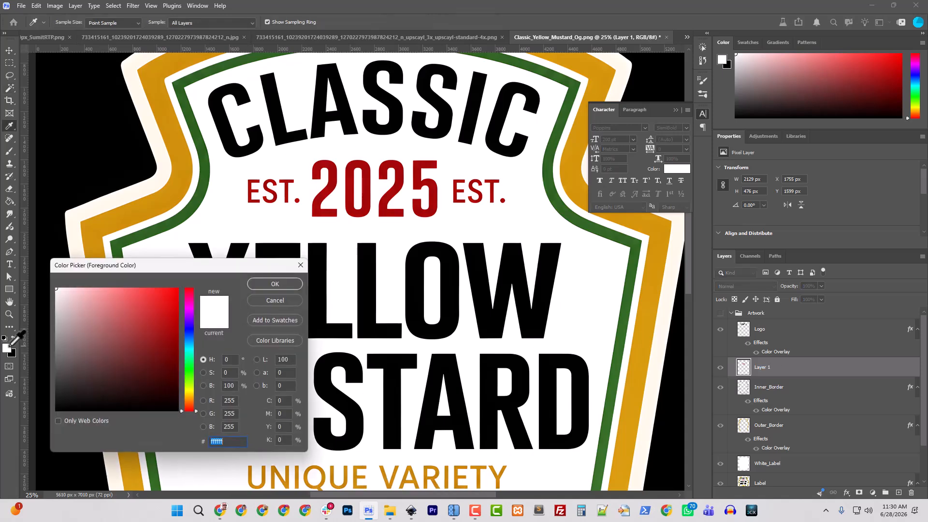
click(317, 212)
click(285, 282)
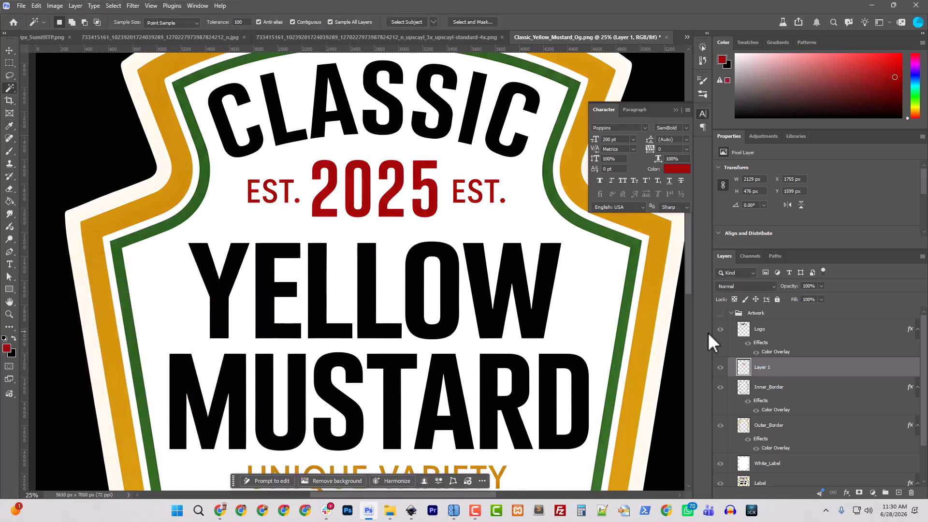
double_click(761, 367)
key(Return)
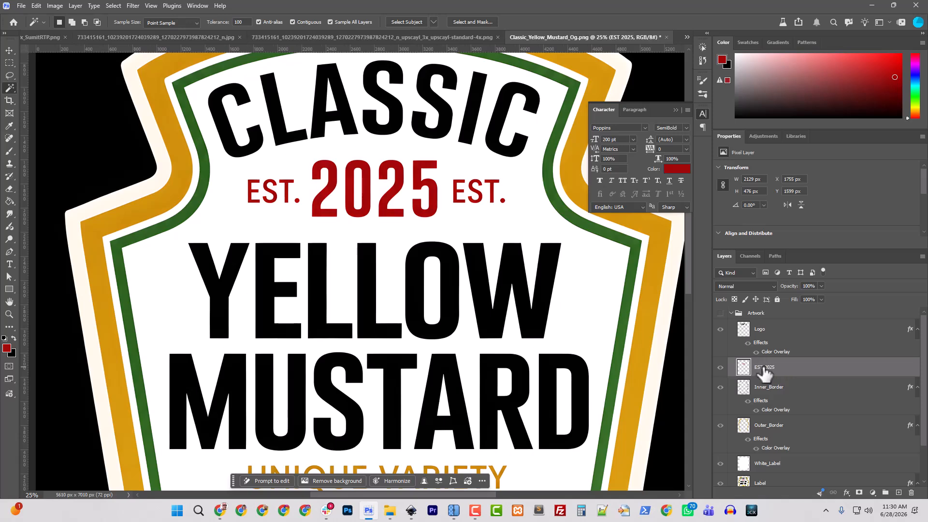
Apply a Color Overlay to the EST 2025 layer, using the red foreground color.
right_click(767, 369)
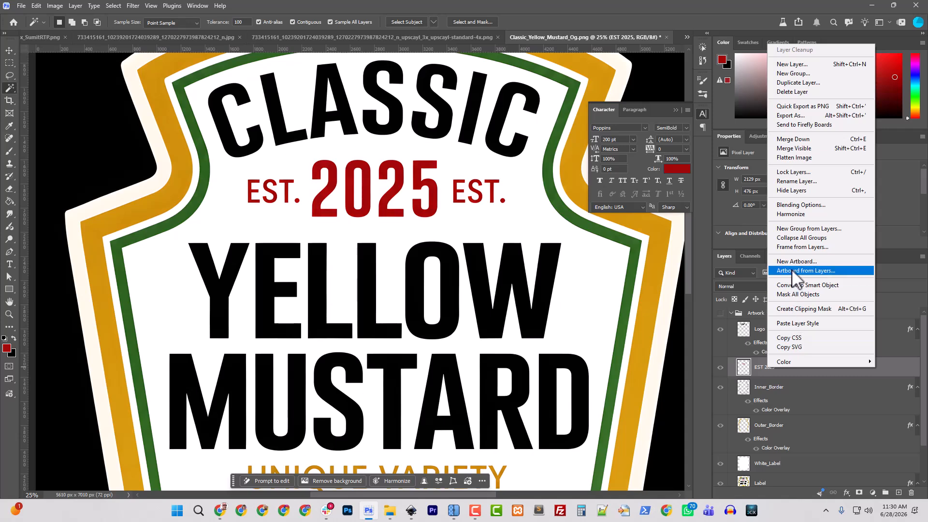
click(795, 203)
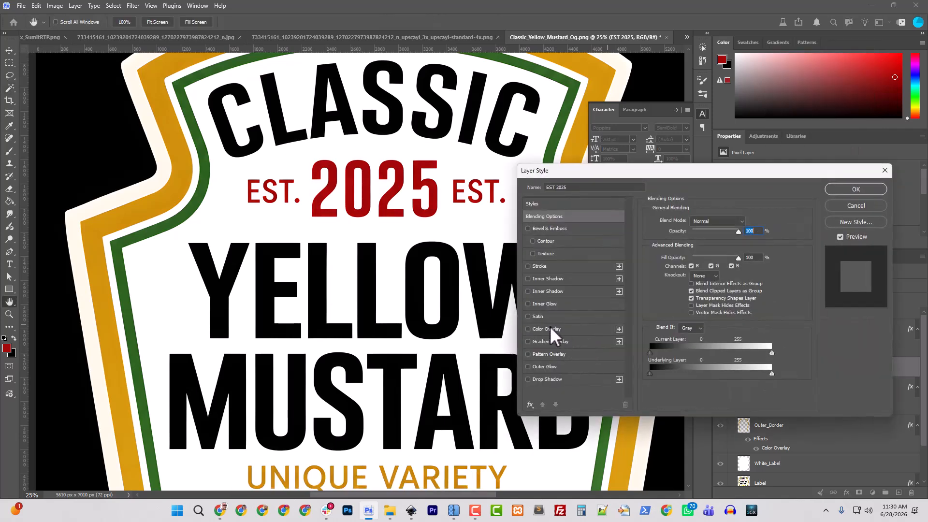
click(551, 330)
click(748, 222)
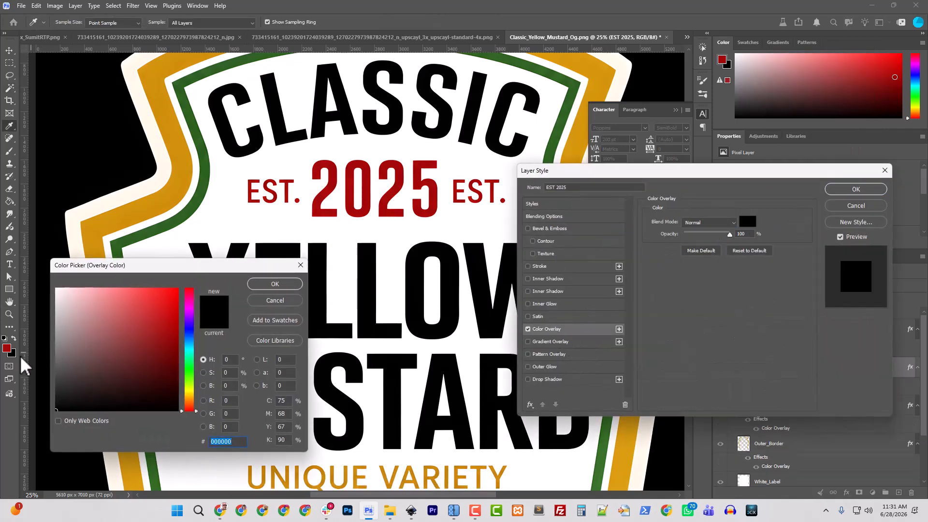
click(8, 348)
click(275, 284)
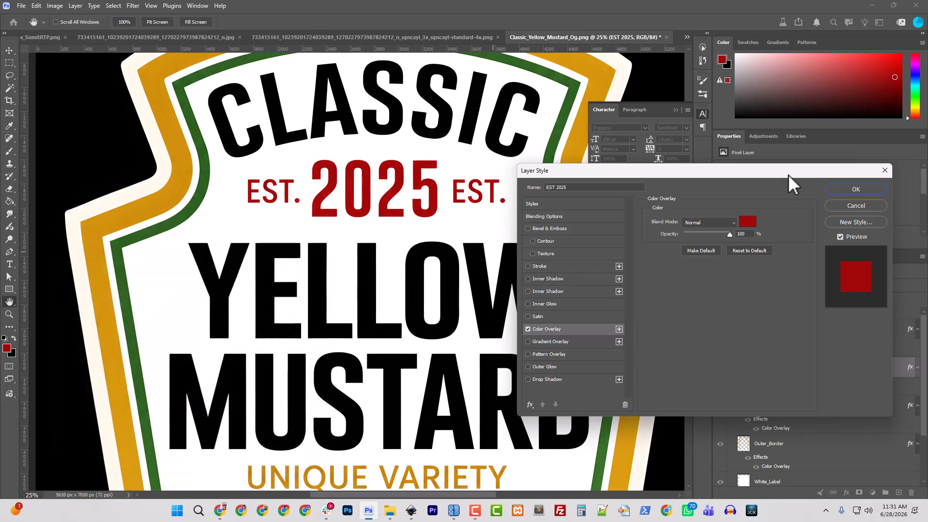
click(848, 189)
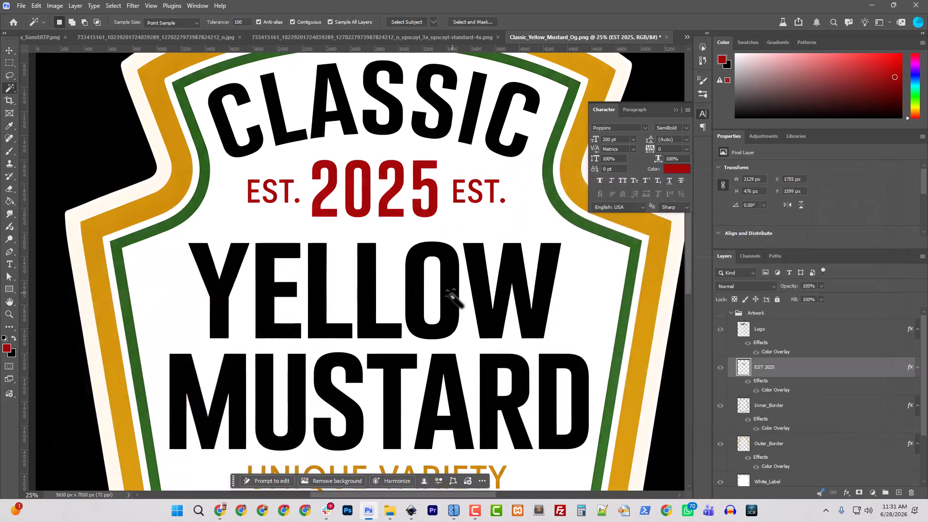
Select all the letters of the gold UNIQUE VARIETY line with the Magic Wand.
scroll(451, 296, down, 2)
scroll(447, 311, down, 10)
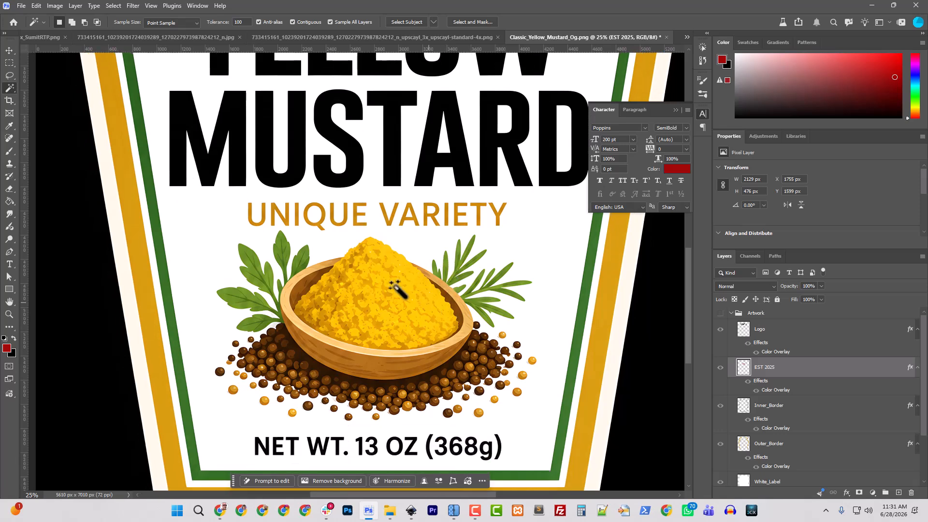
click(258, 216)
shift+click(278, 213)
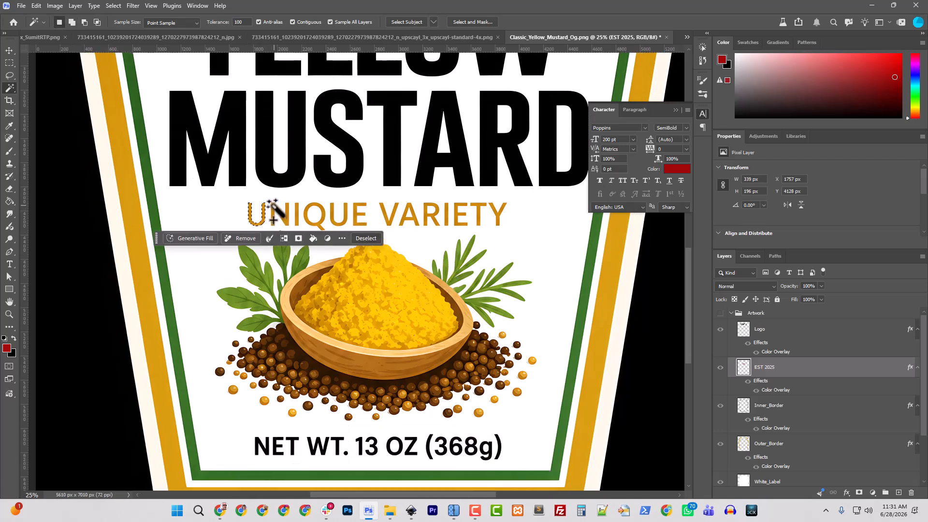
shift+click(298, 216)
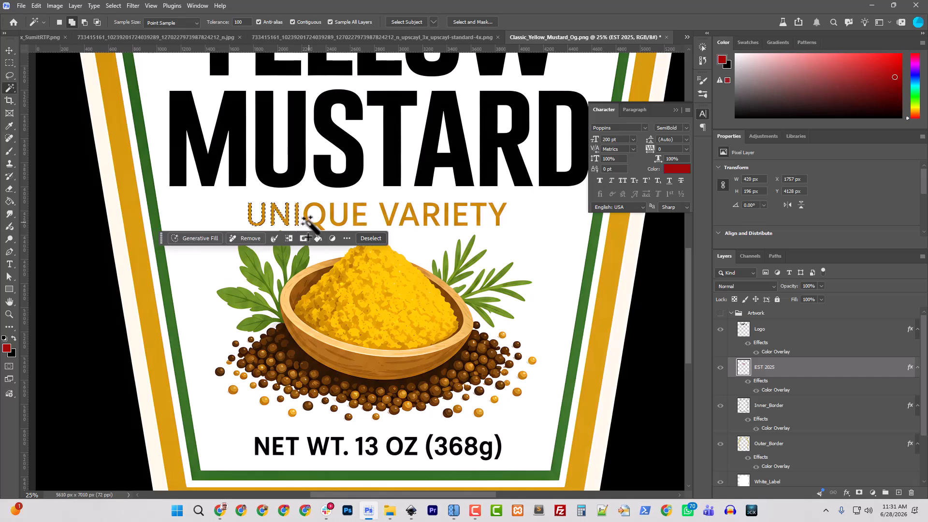
shift+click(324, 221)
shift+click(337, 216)
shift+click(358, 216)
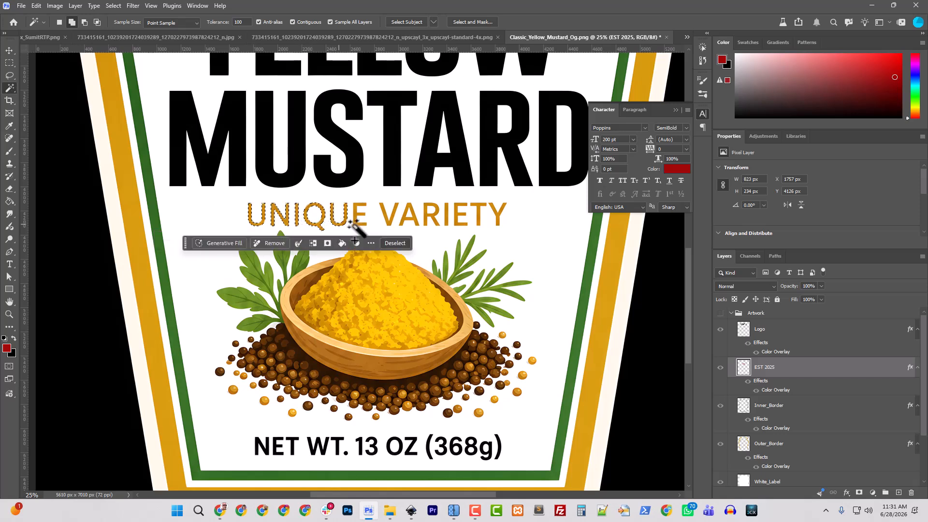
shift+click(383, 218)
shift+click(411, 208)
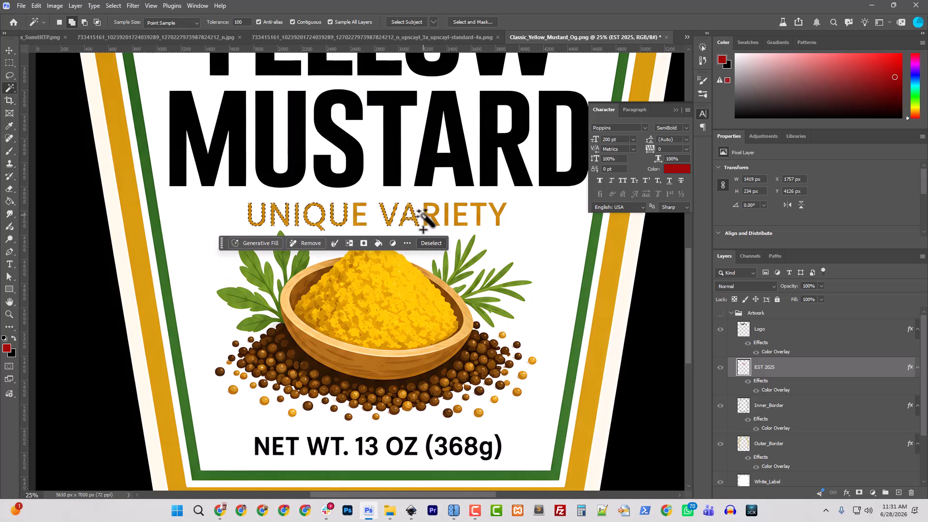
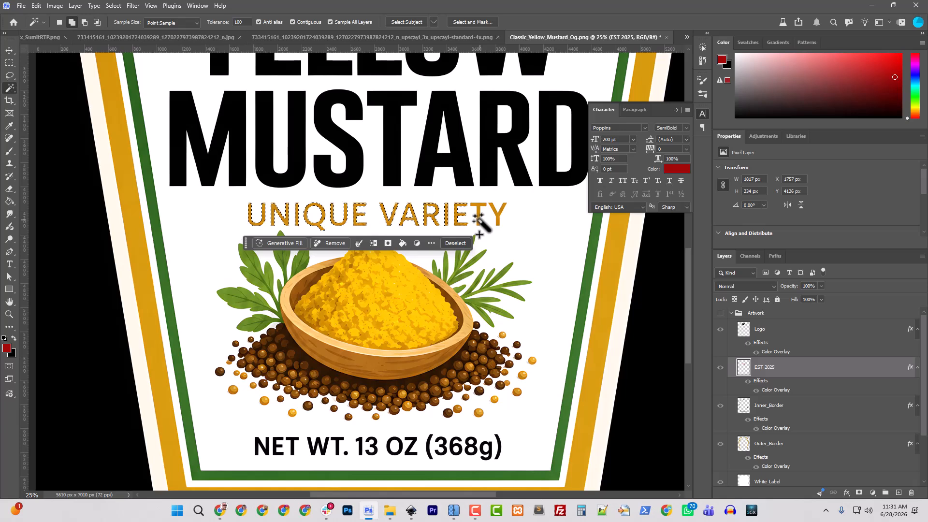
click(495, 215)
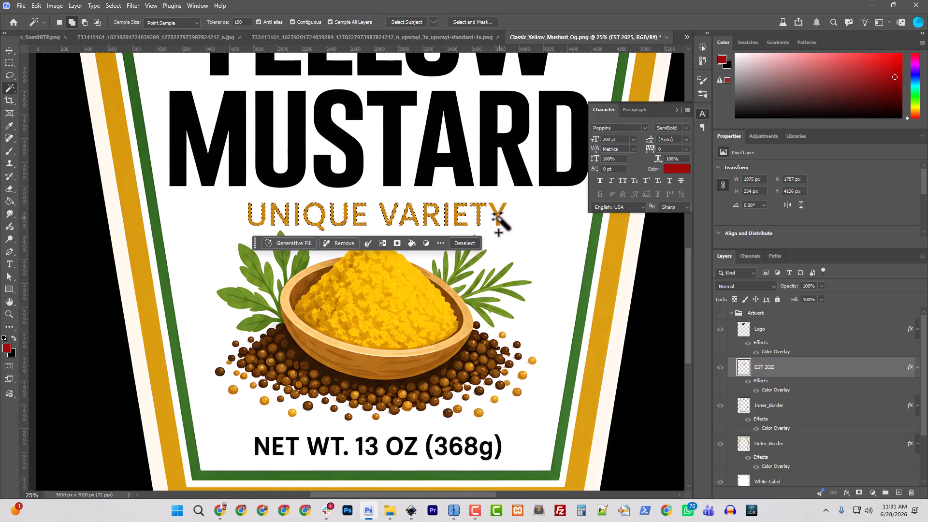
shift+click(494, 215)
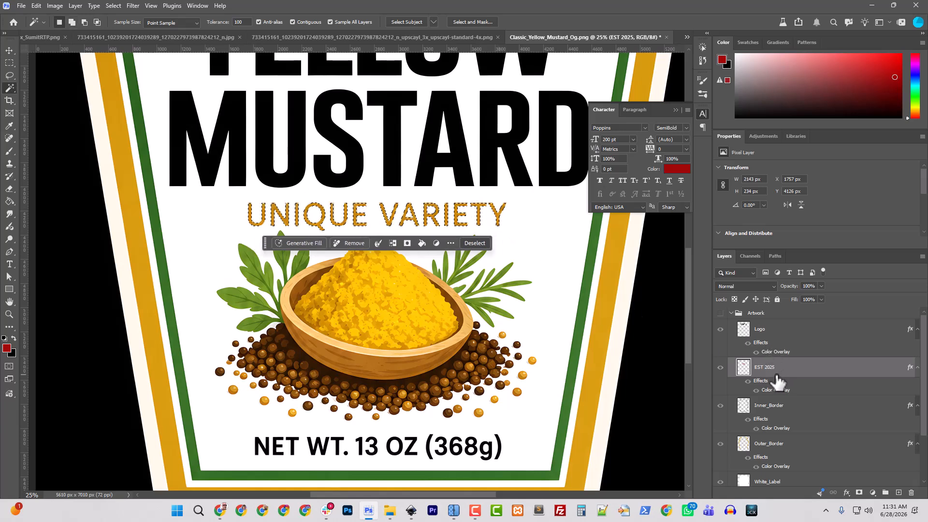
Copy the selected UNIQUE VARIETY lettering from Background onto a new layer directly above Inner_Border.
scroll(799, 476, down, 2)
click(785, 478)
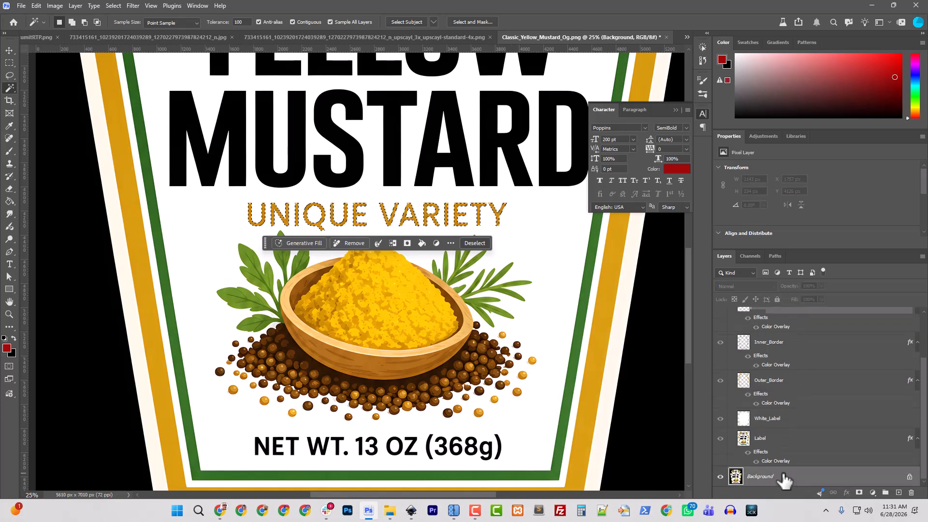
scroll(779, 401, up, 1)
scroll(764, 339, up, 1)
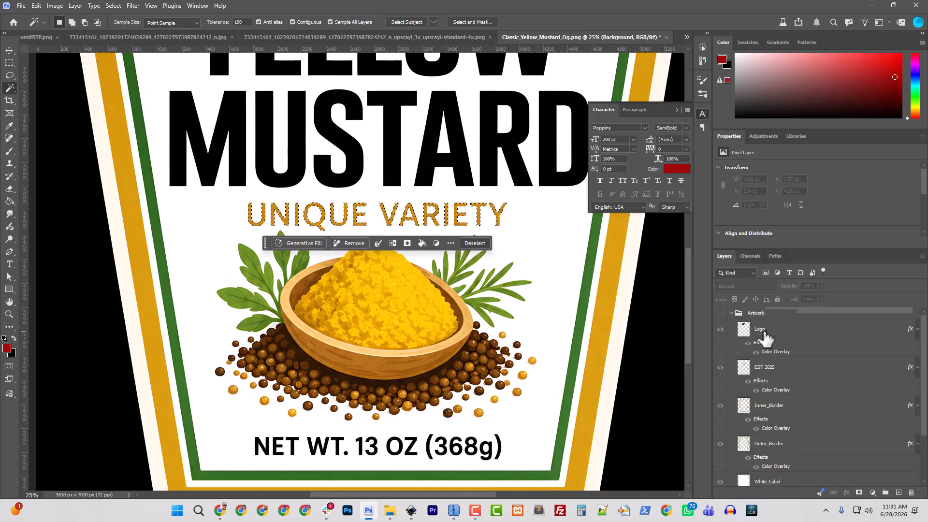
click(770, 408)
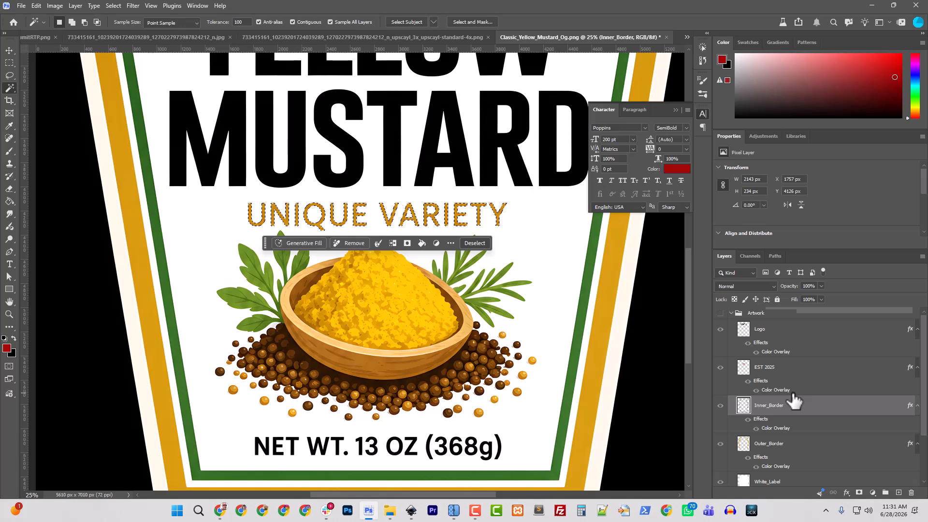
key(ctrl+j)
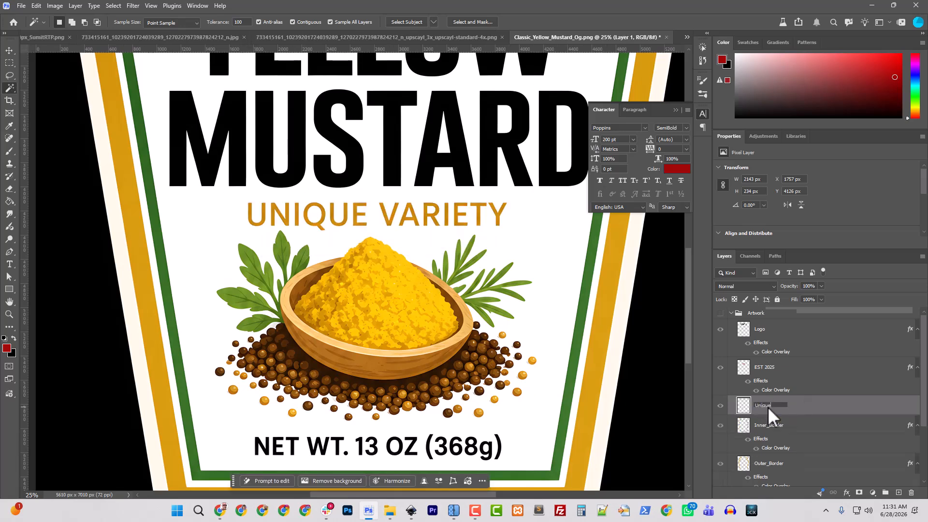
Rename the new lettering layer Unique_Variety, and set the foreground color to the gold sampled from the UNIQUE VARIETY letters.
click(767, 407)
text(Unique V)
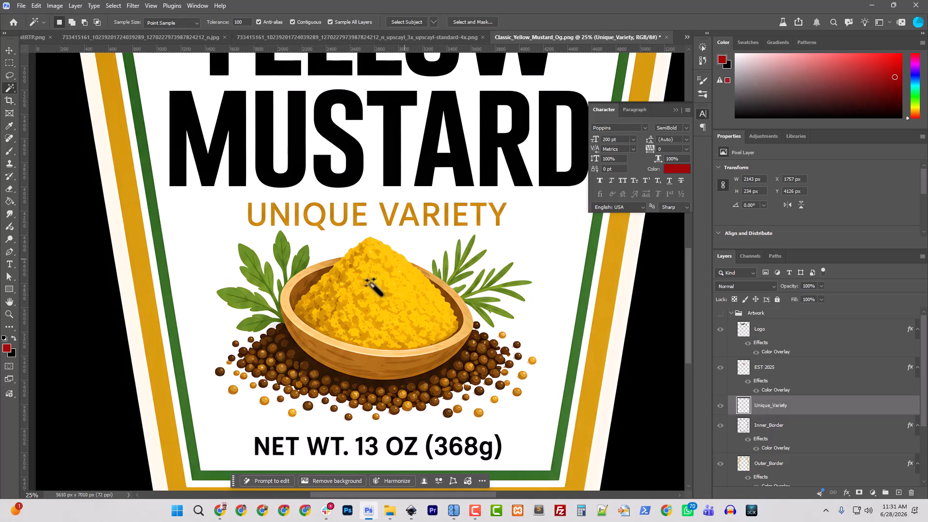
click(307, 220)
click(274, 285)
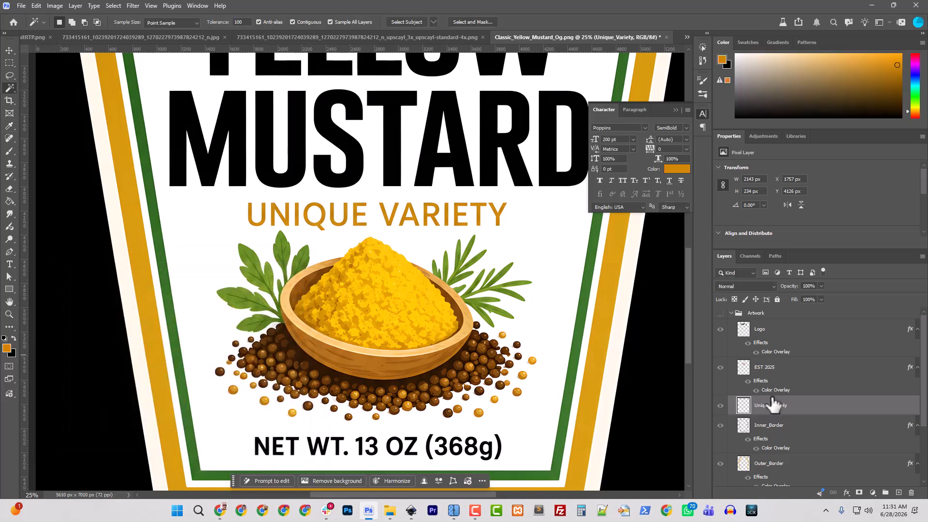
Apply a Color Overlay to the Unique_Variety layer, using the gold d89d10 sampled from the outer border.
right_click(769, 410)
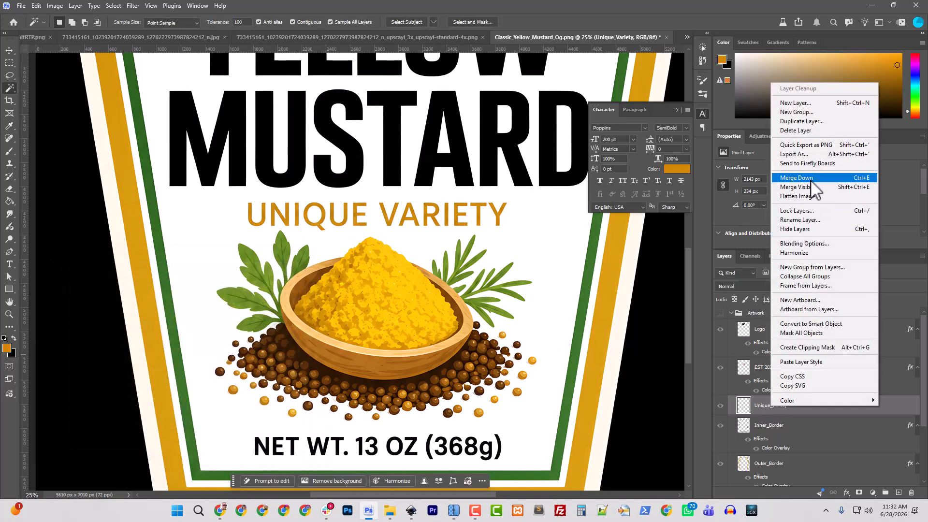
click(808, 242)
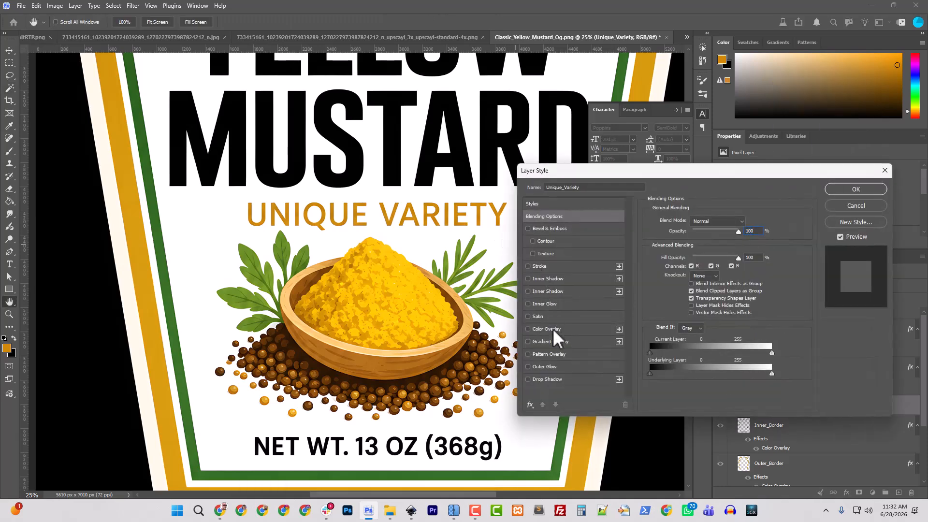
click(551, 329)
click(748, 222)
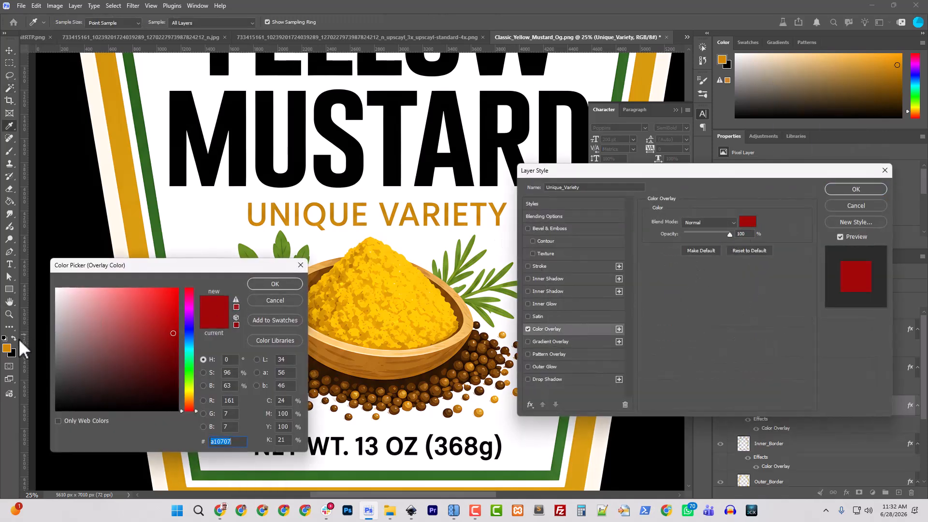
click(139, 244)
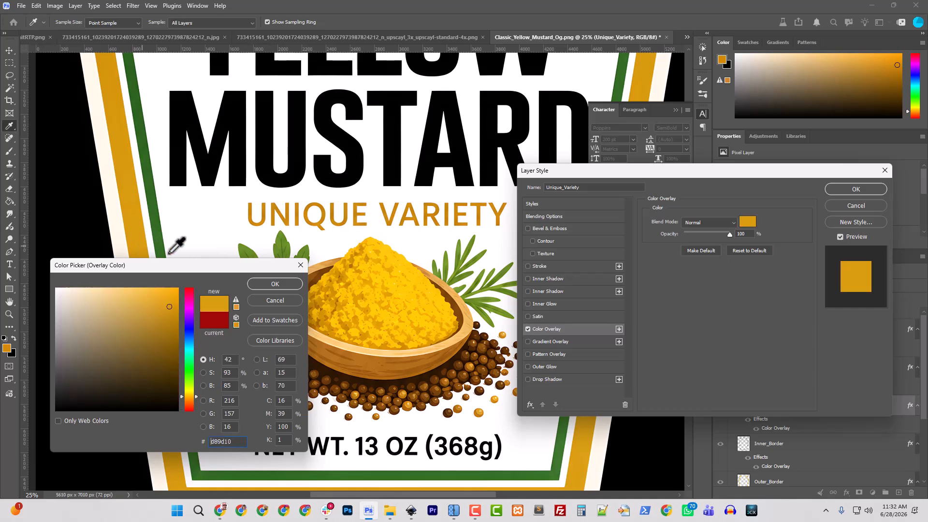
click(282, 282)
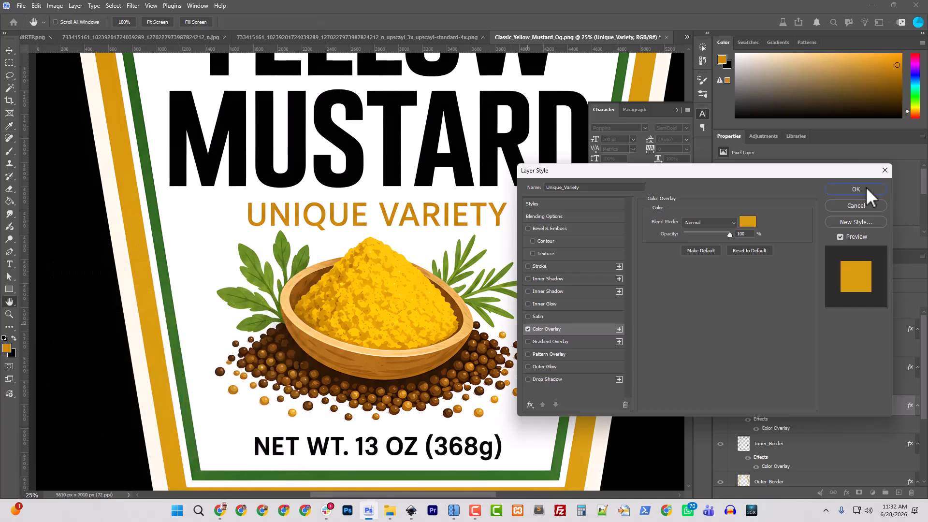
click(855, 188)
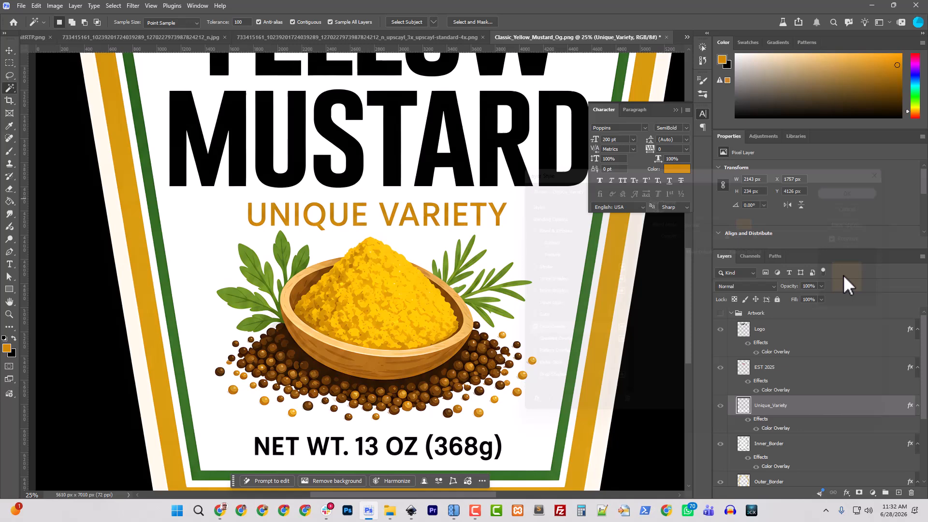
Show the Artwork group and change the Unique_Variety overlay to the recolored outer border's gold, d0910a.
click(720, 313)
double_click(775, 428)
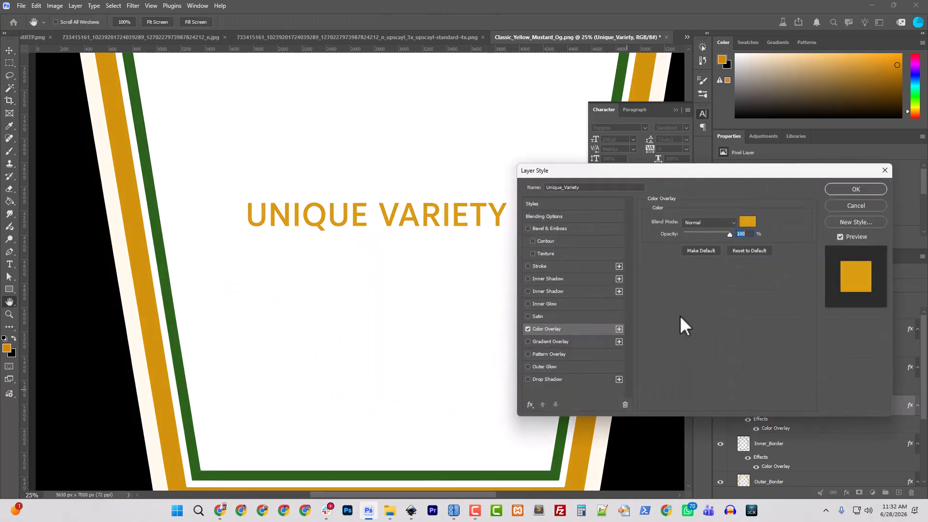
click(746, 223)
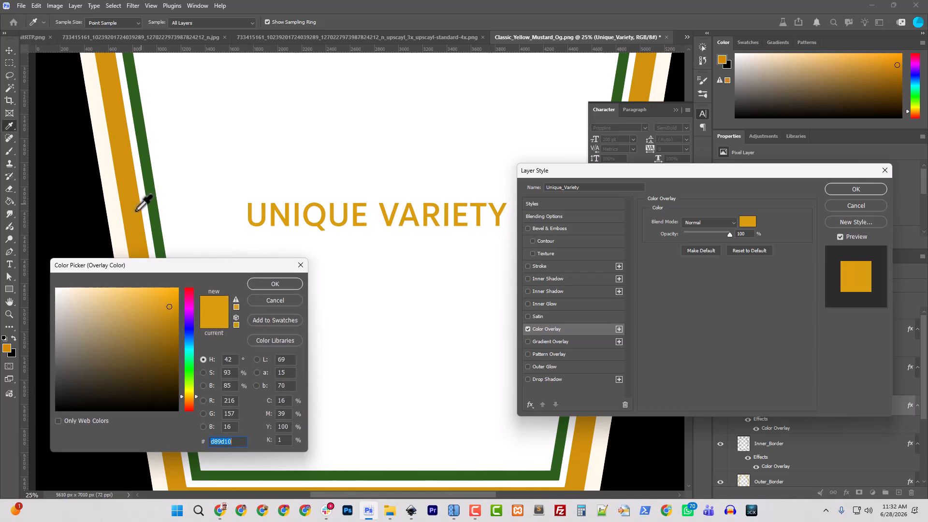
click(274, 285)
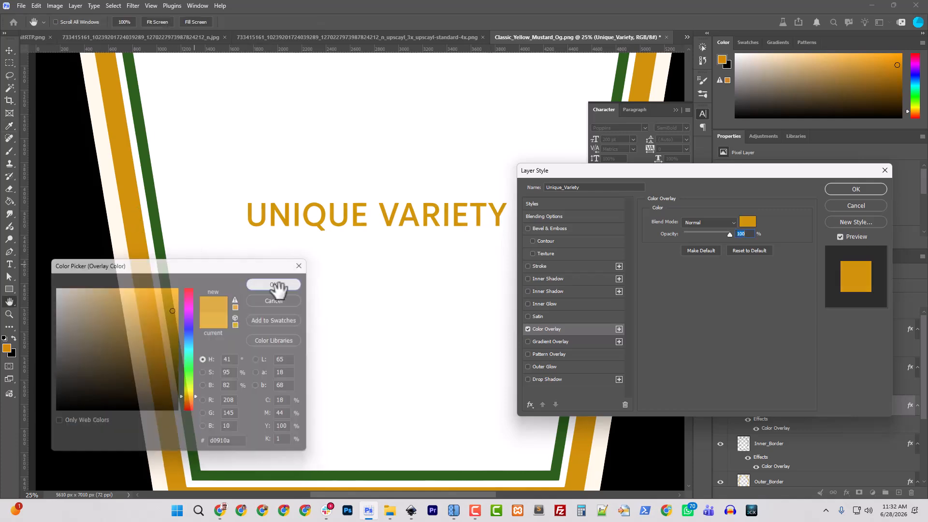
click(834, 189)
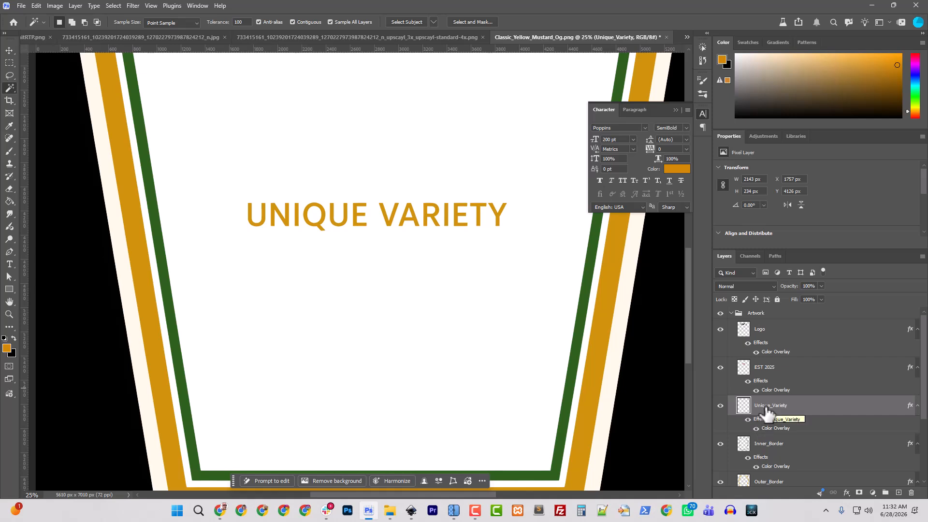
Move the Unique_Variety layer between Inner_Border and Outer_Border, and copy its layer style.
scroll(767, 414, down, 1)
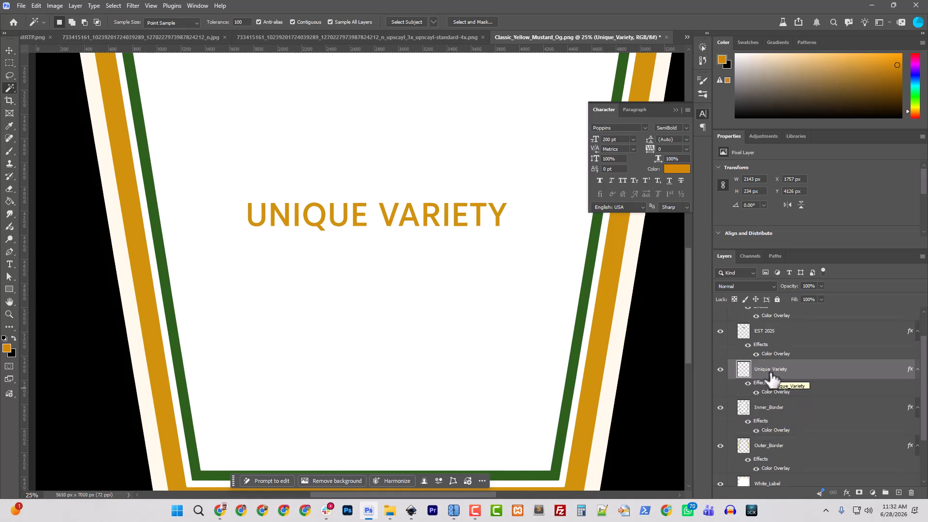
drag(771, 378, 775, 441)
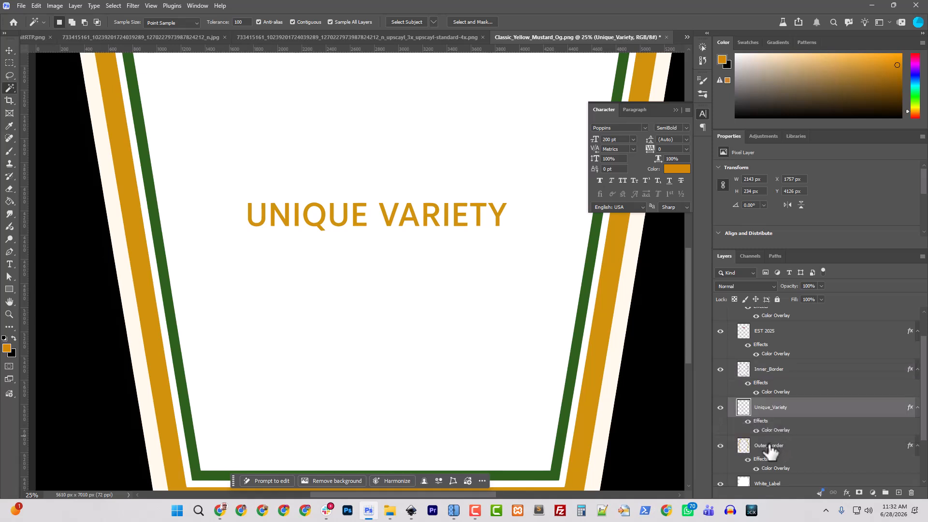
right_click(770, 410)
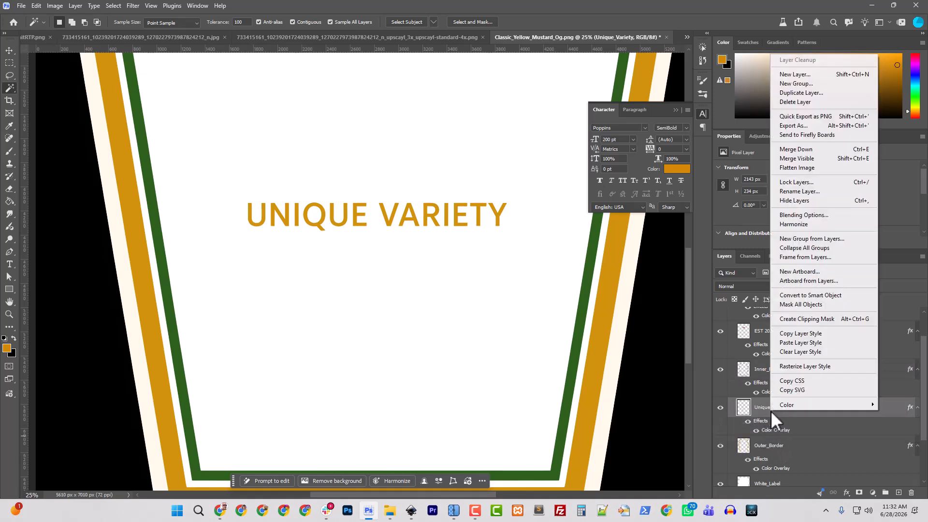
click(800, 333)
Group the Unique_Variety and Outer_Border layers under the name Outer_Border, and paste the copied layer style onto the group.
shift+click(770, 448)
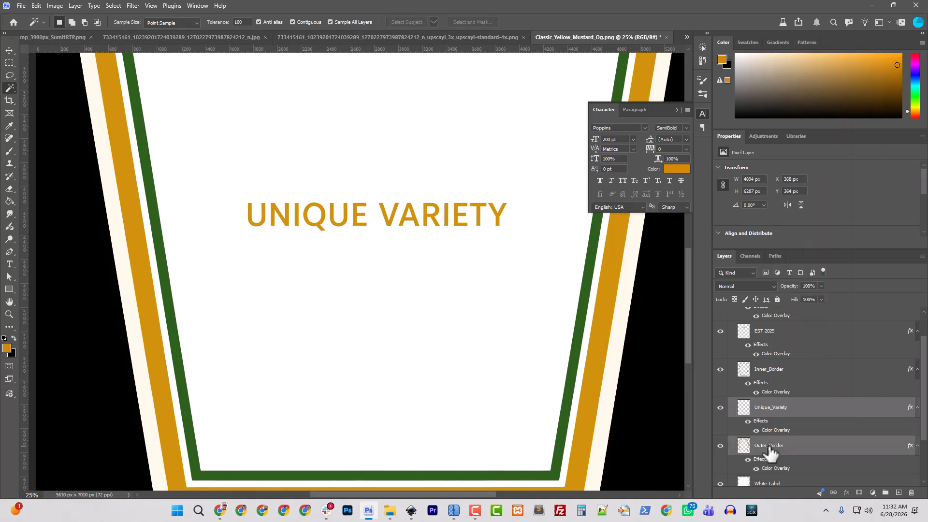
key(ctrl+g)
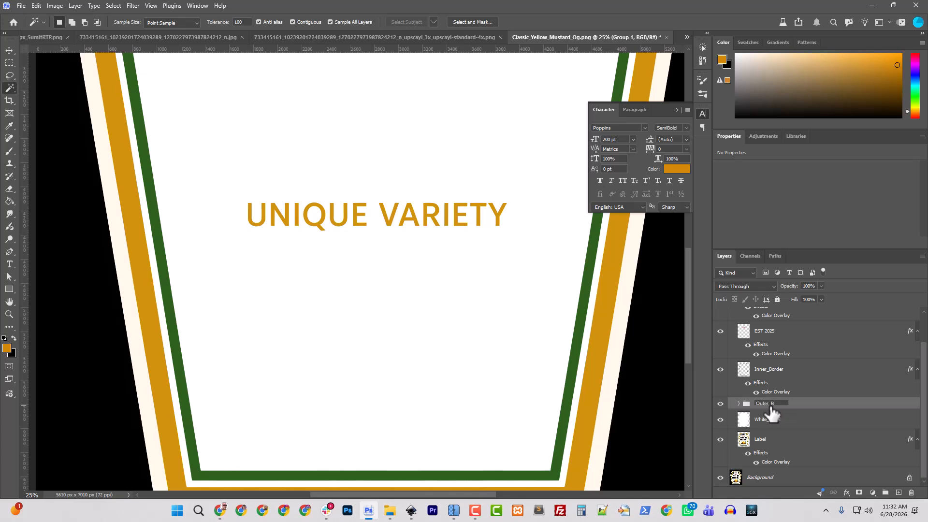
key(Return)
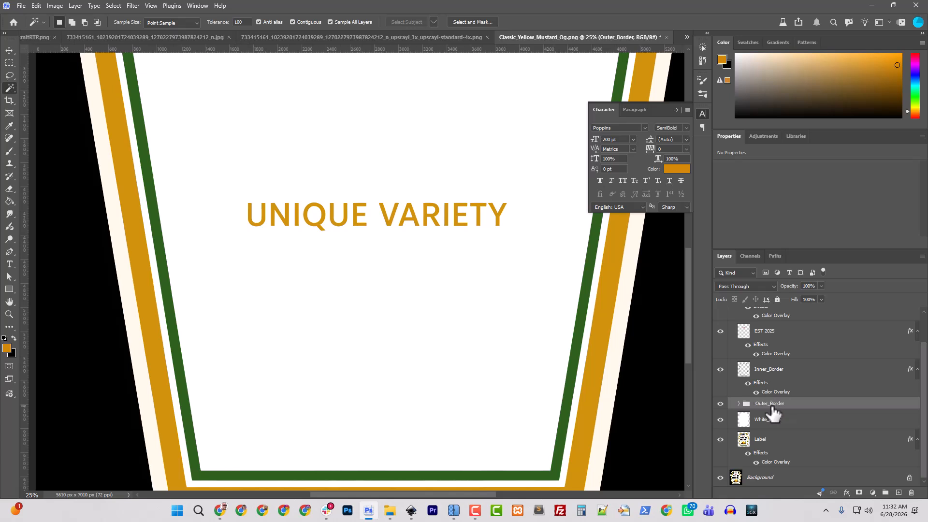
right_click(772, 406)
click(790, 362)
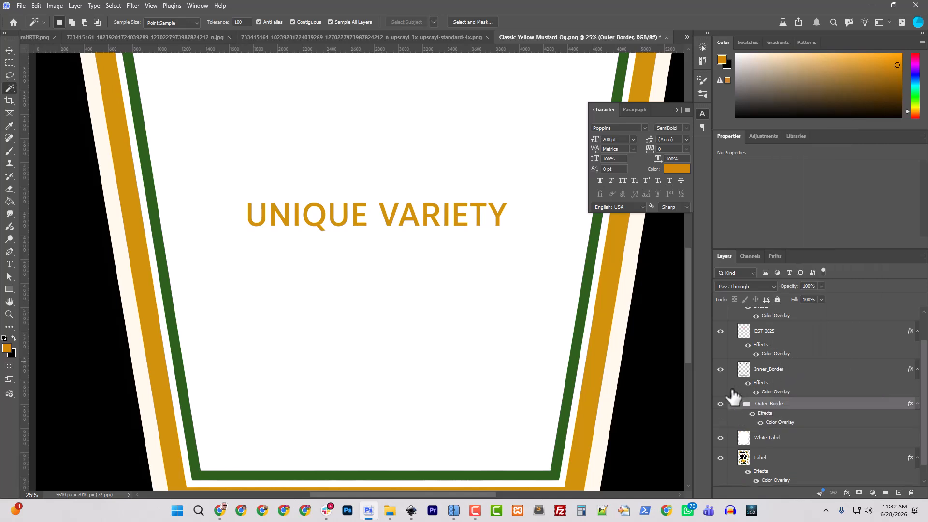
Preview the inner border's green as the Outer_Border group's Color Overlay, and discard the change.
double_click(782, 424)
click(747, 222)
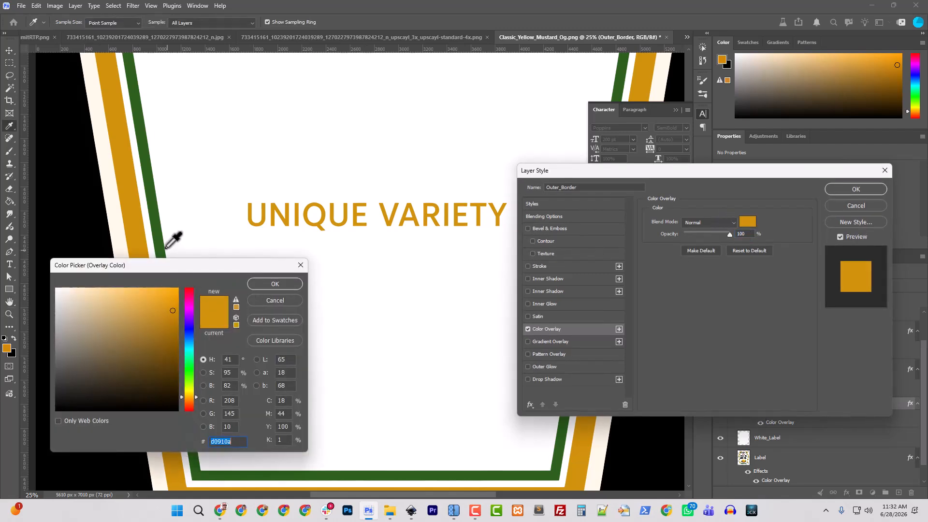
click(163, 247)
click(275, 300)
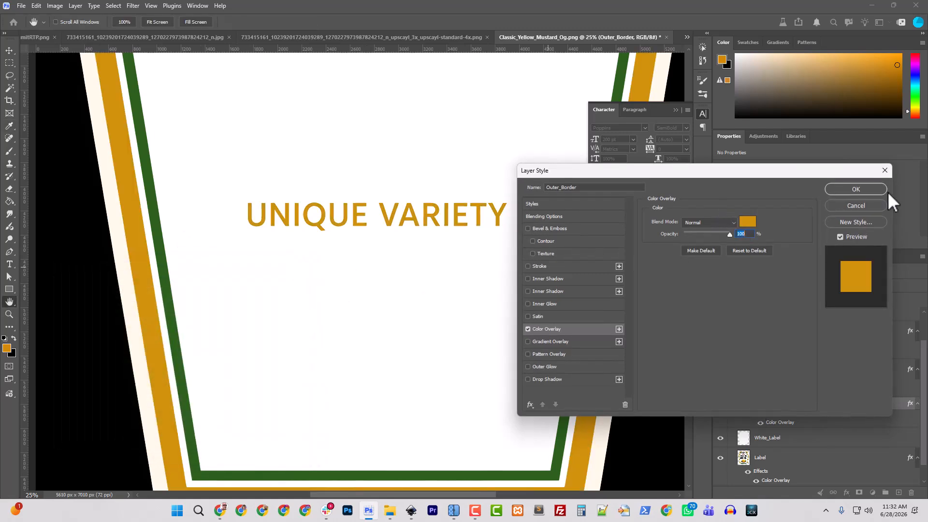
click(853, 205)
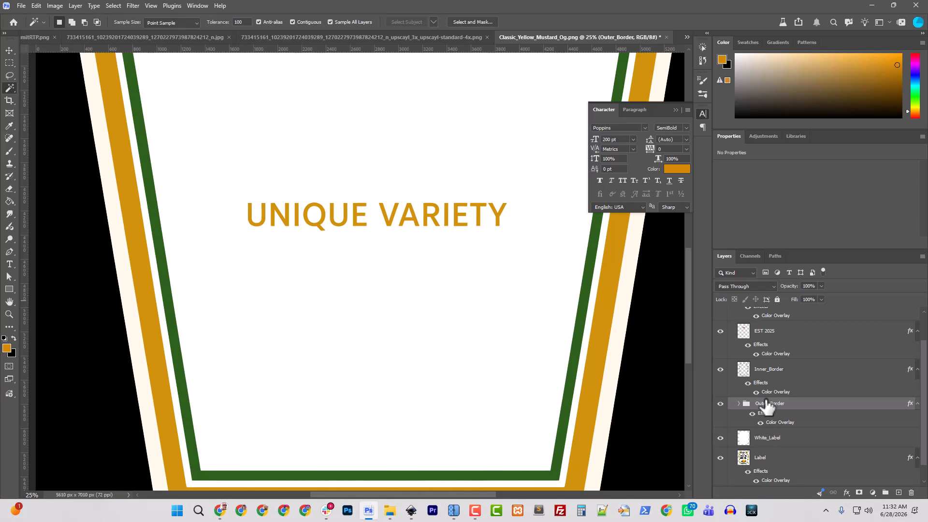
scroll(765, 413, up, 2)
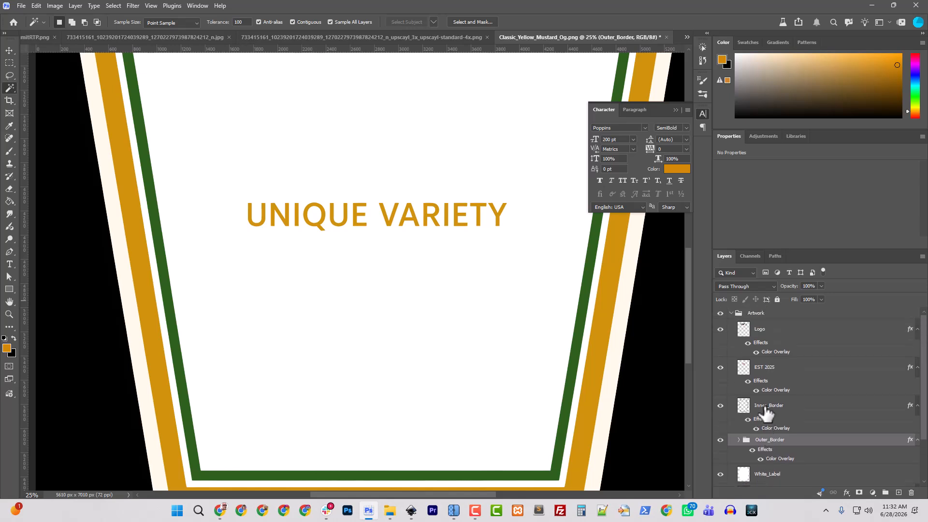
Group the Logo and EST 2025 layers under the name Branding.
click(761, 371)
shift+click(764, 344)
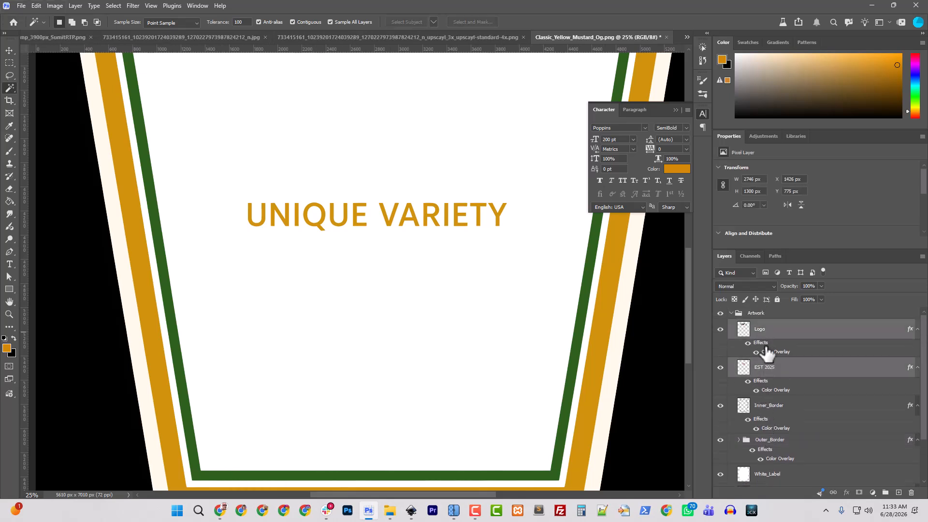
key(ctrl+g)
double_click(763, 324)
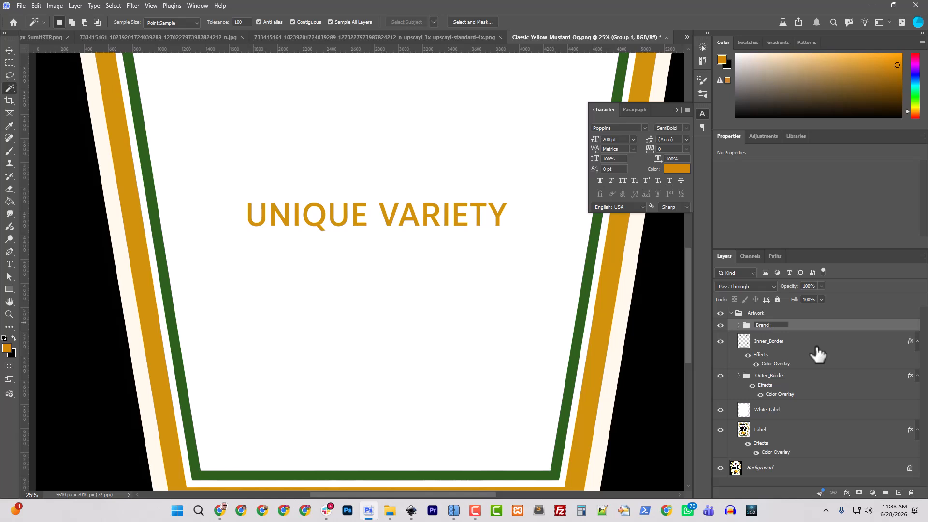
key(Return)
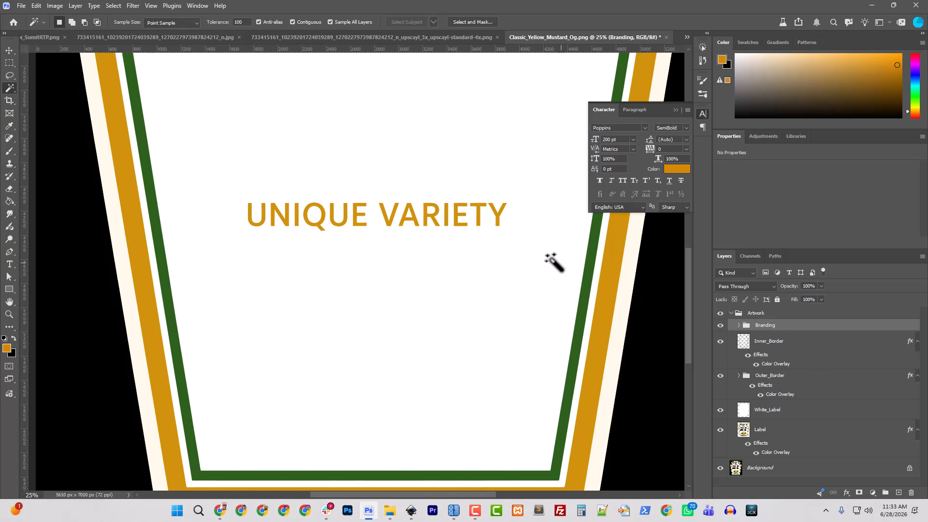
Hide the Artwork group and select every character of "NET WT. 13 OZ (368g)" with the Magic Wand.
click(720, 313)
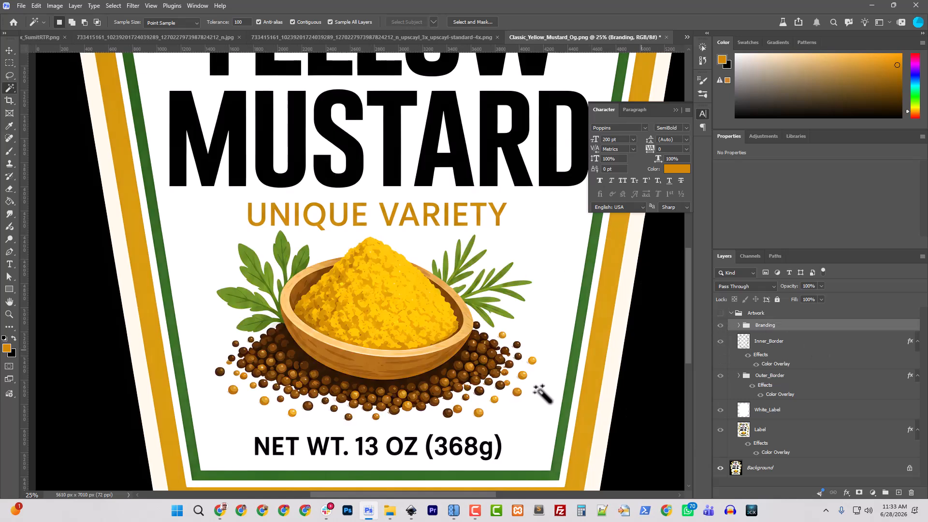
scroll(327, 434, down, 3)
key(ctrl+plus)
key(ctrl+plus)
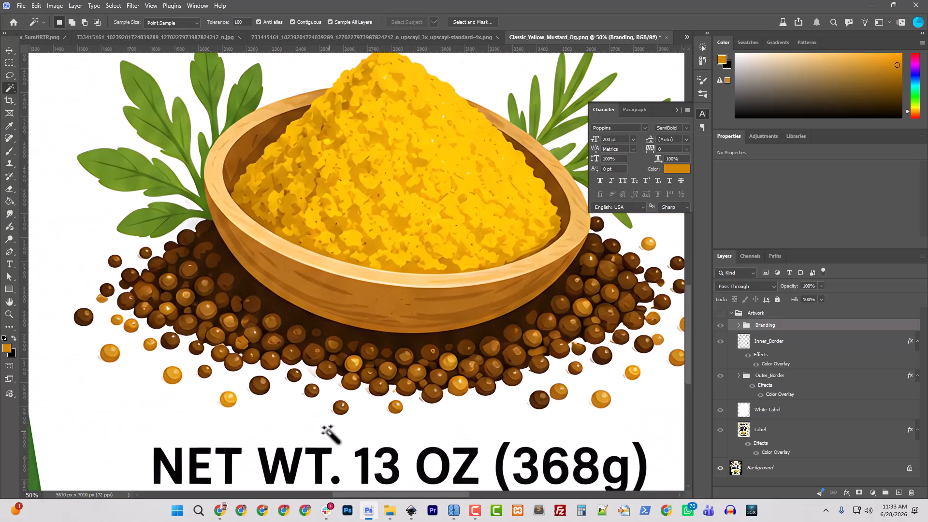
drag(370, 417, 354, 278)
click(626, 333)
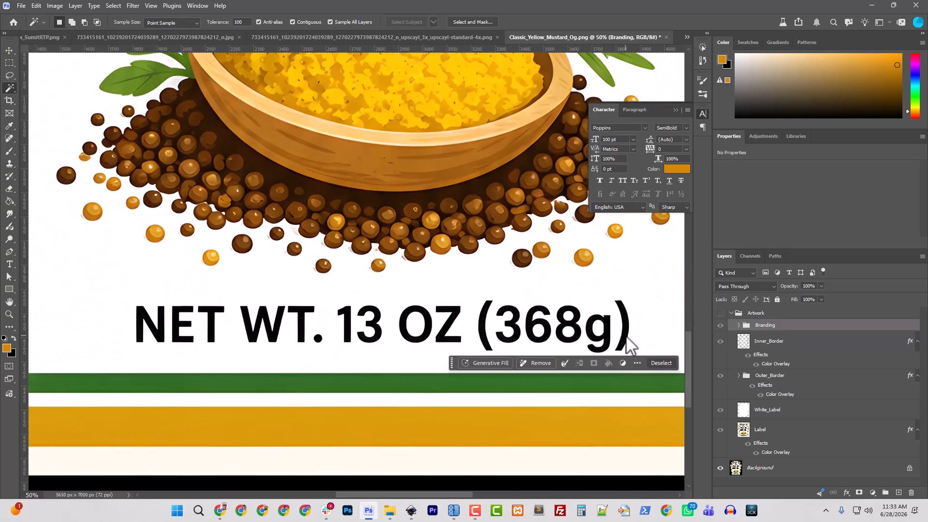
click(606, 337)
click(578, 334)
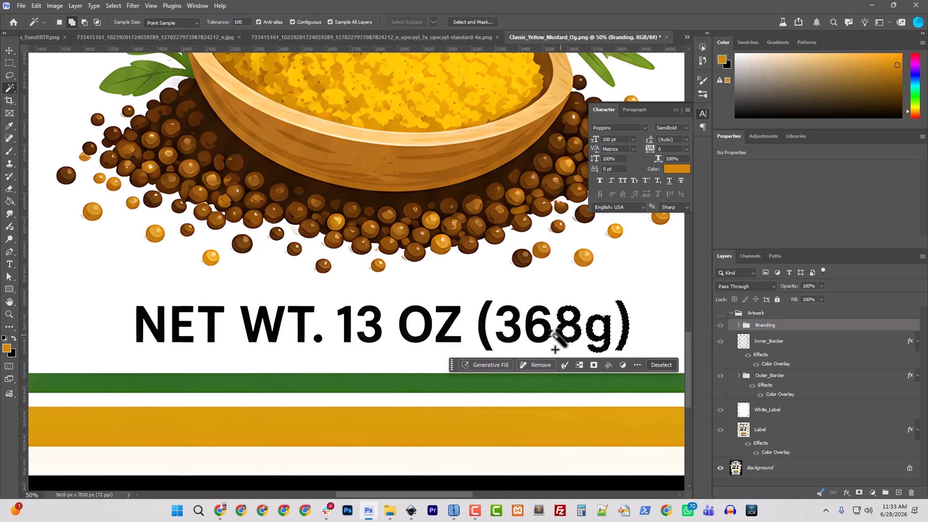
click(546, 332)
click(513, 332)
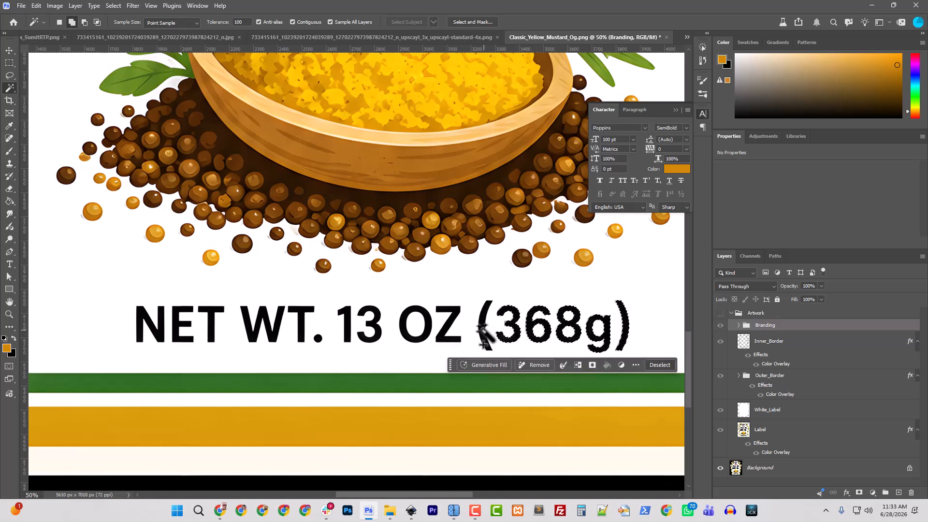
click(483, 328)
click(446, 337)
click(415, 334)
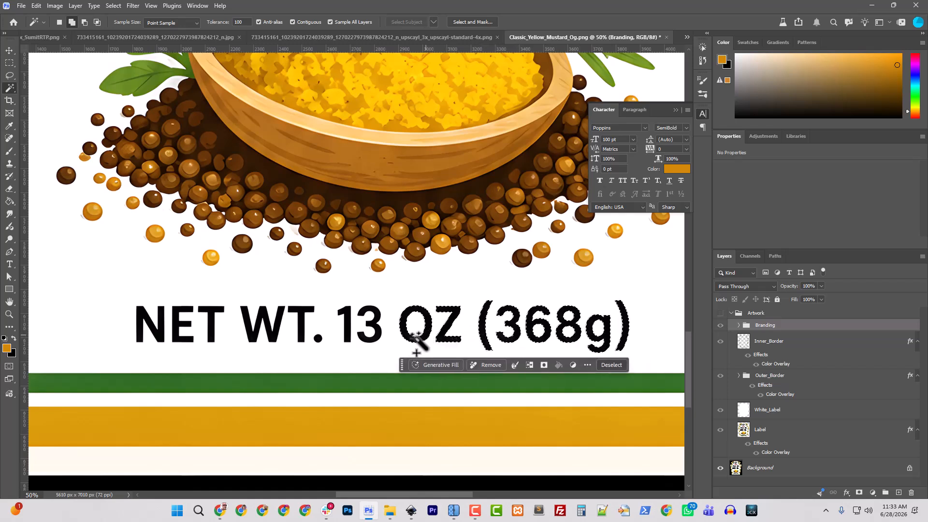
click(369, 333)
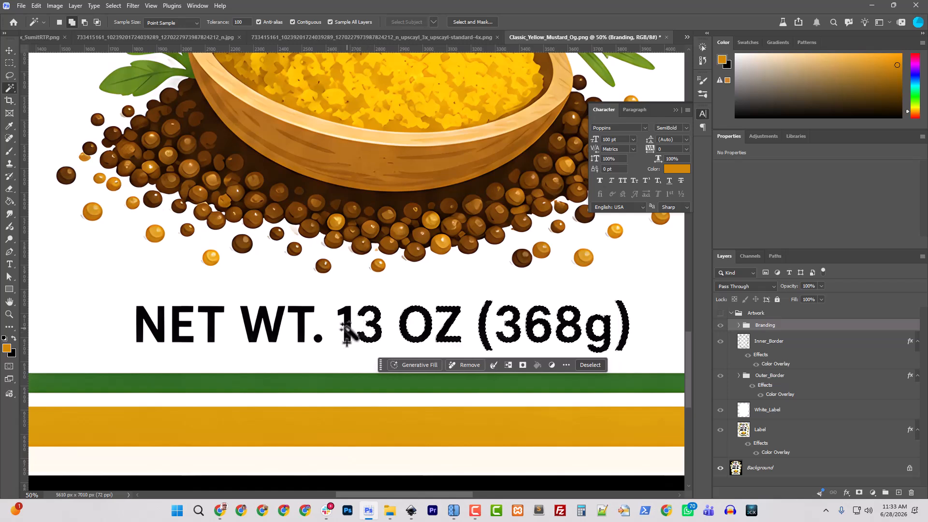
click(349, 333)
click(317, 337)
click(296, 332)
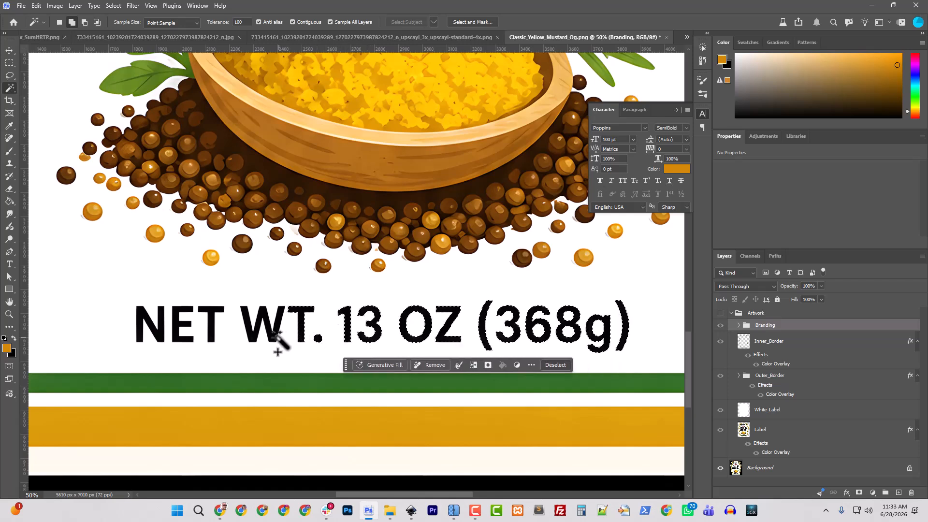
click(276, 338)
click(212, 328)
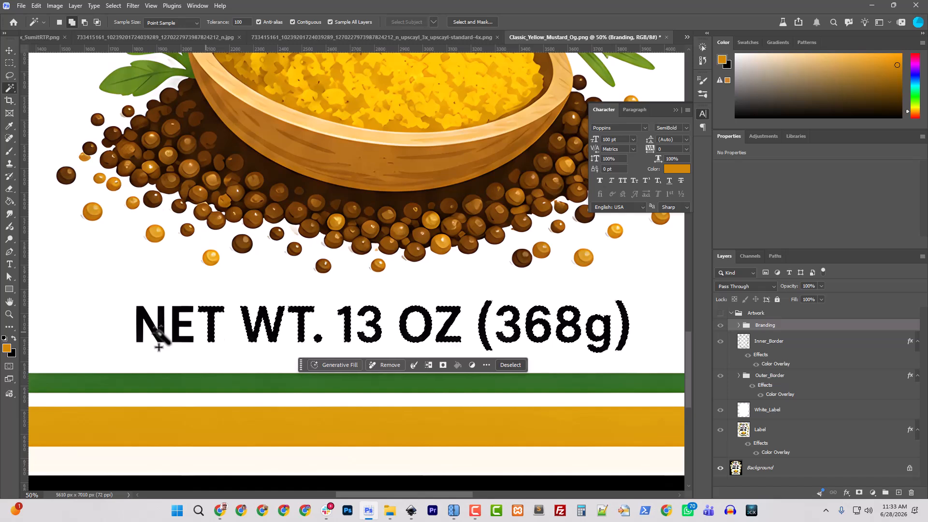
click(177, 330)
shift+click(155, 341)
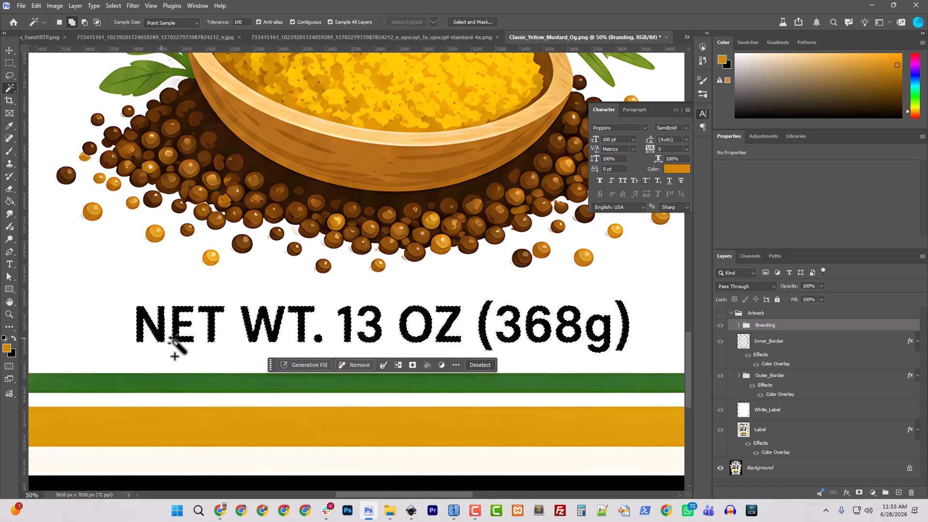
Copy the selected net weight text from the Background layer into a new layer above EST 2025 in the Branding group, named Net Wt.
click(761, 469)
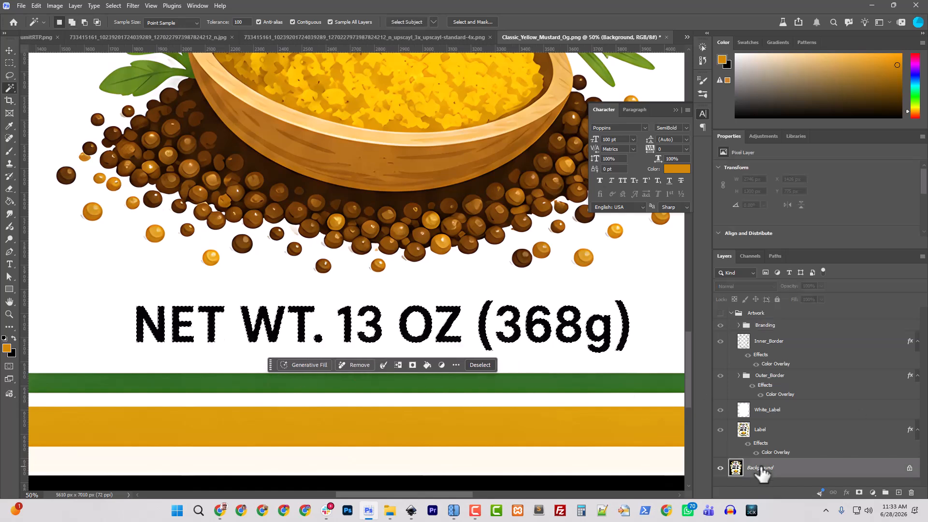
click(766, 345)
click(739, 325)
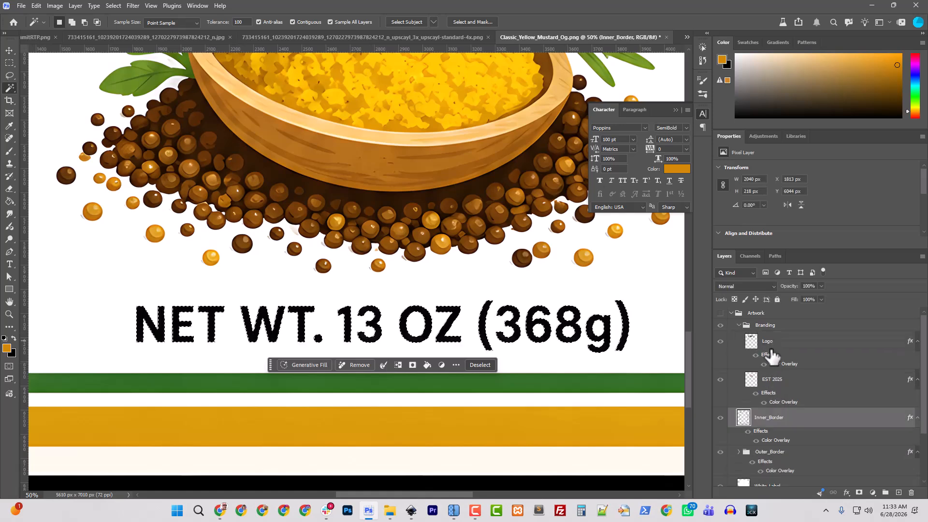
click(785, 388)
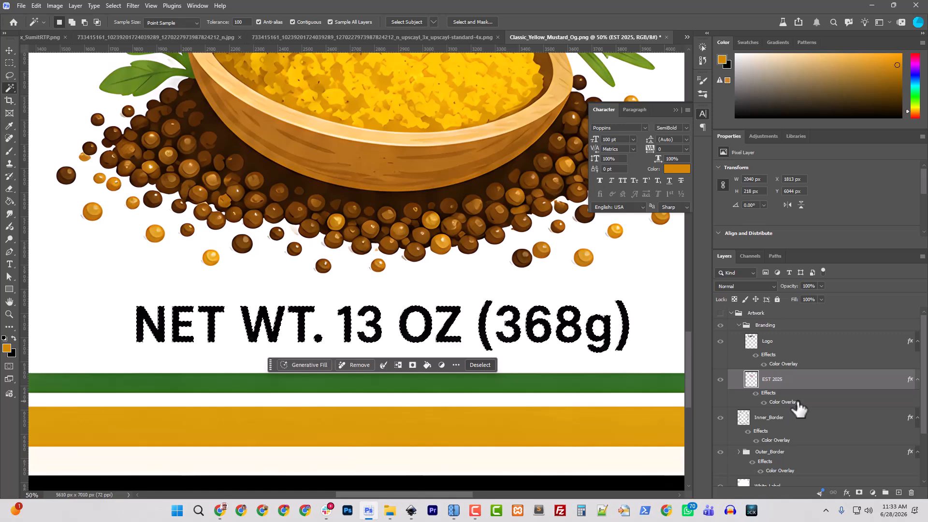
key(ctrl+j)
right_click(770, 379)
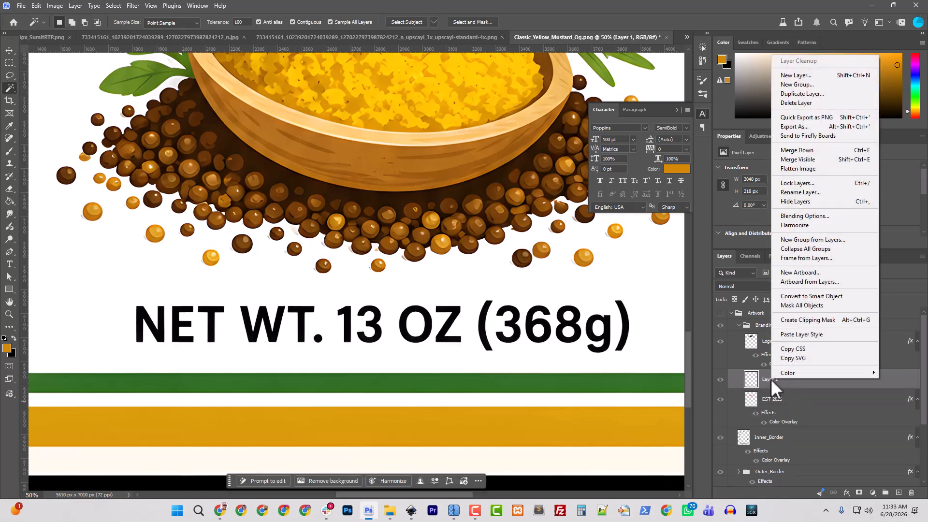
key(Escape)
double_click(770, 379)
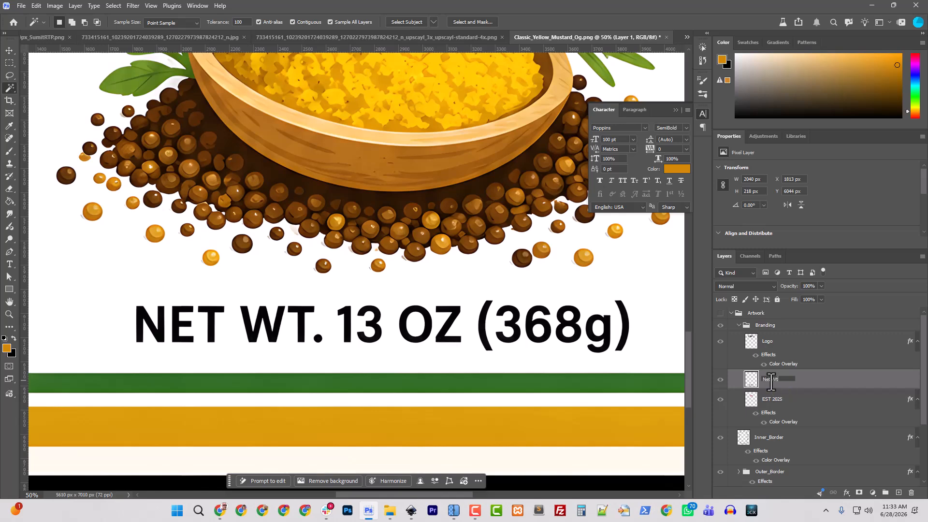
text(Net Wt)
key(Return)
Add a black 000000 Color Overlay to the Net Wt layer.
right_click(772, 379)
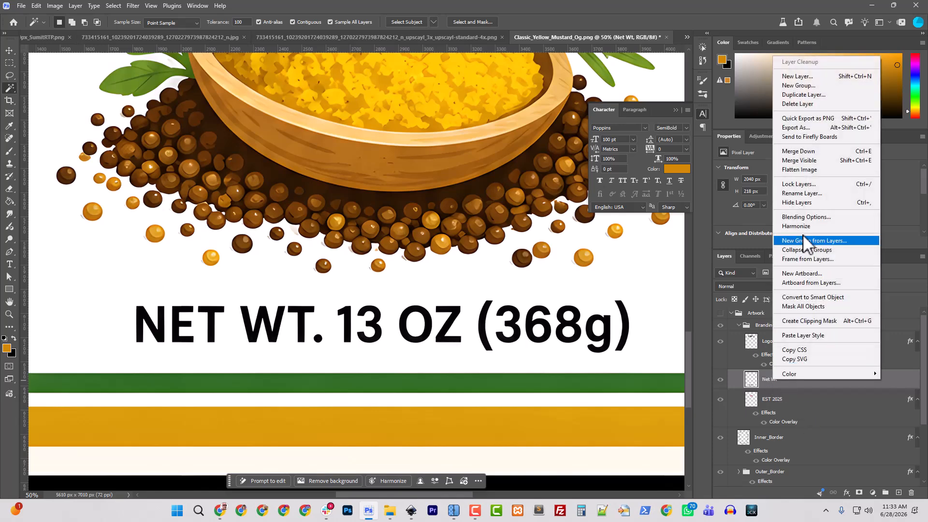
click(803, 216)
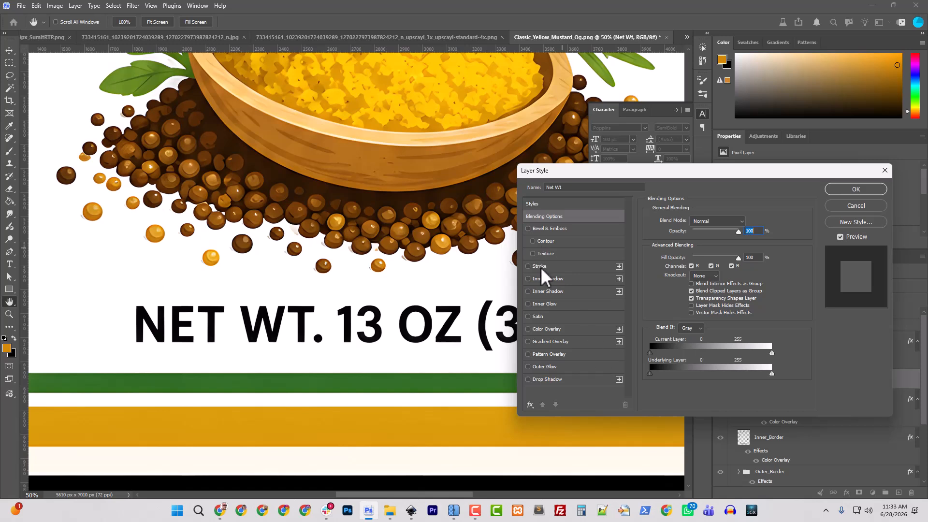
click(551, 328)
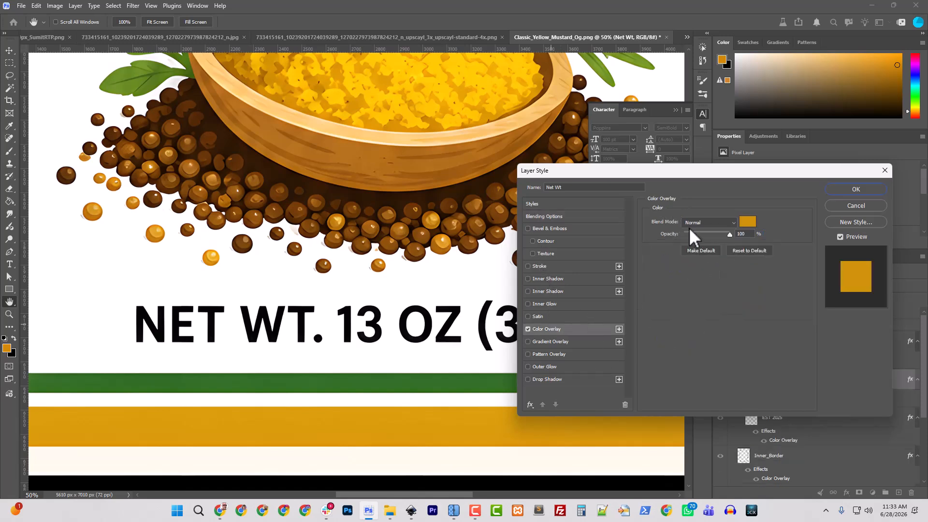
click(748, 221)
drag(144, 348, 34, 428)
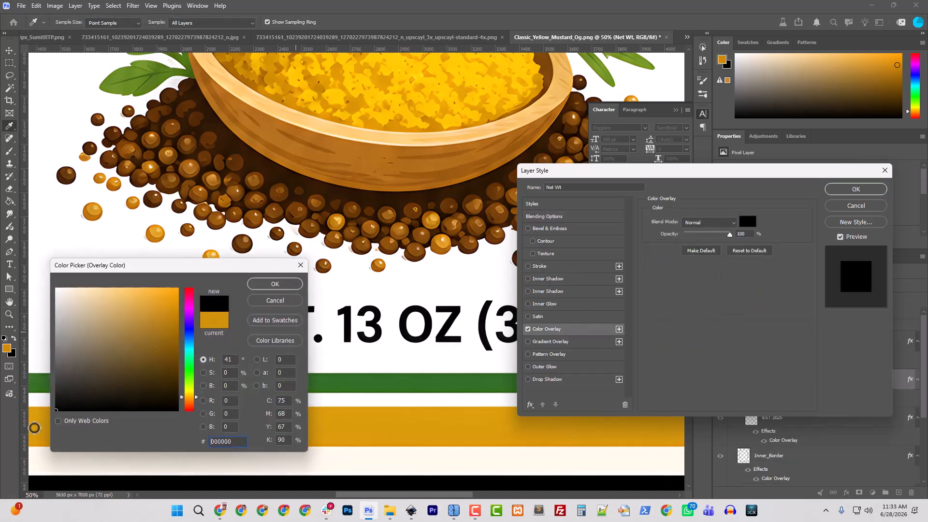
click(284, 283)
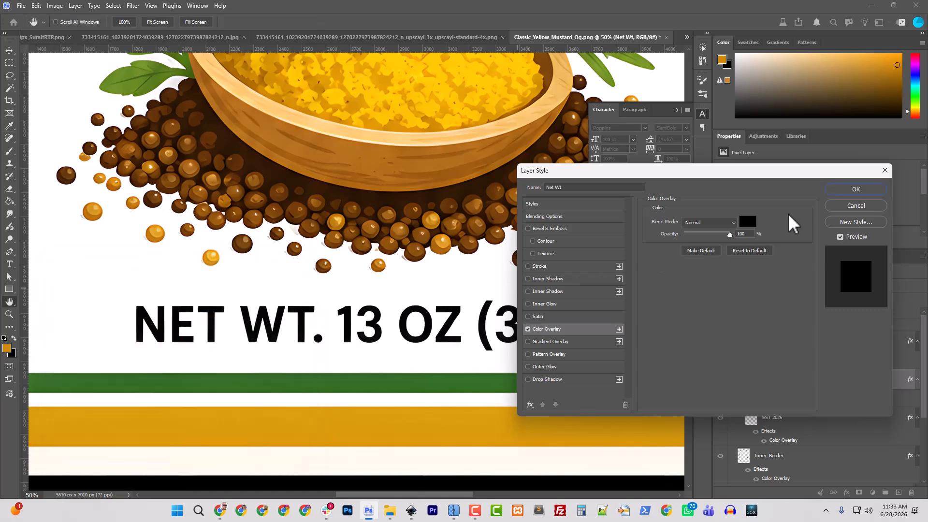
click(856, 189)
Reorder the Branding group so that EST 2025 sits above Net Wt, and collapse the group.
key(w)
key(ctrl+minus)
key(ctrl+minus)
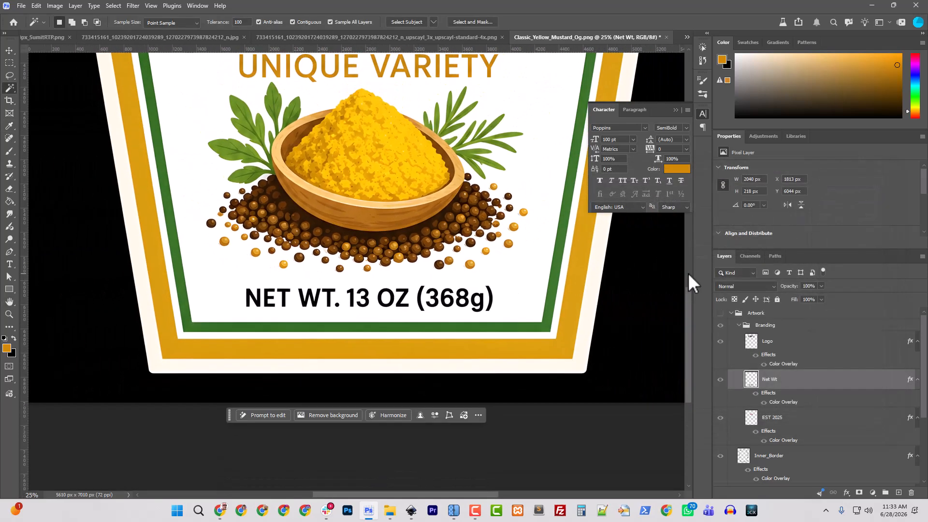
drag(785, 387, 769, 375)
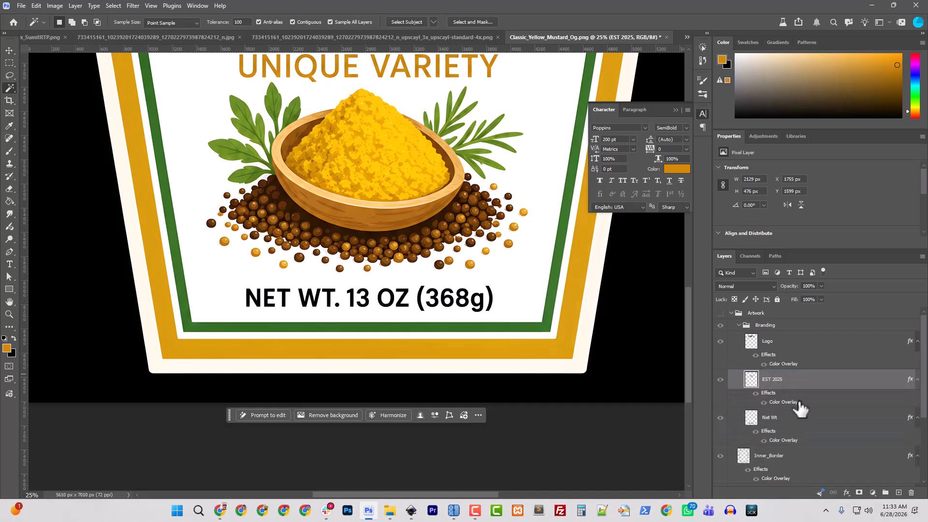
click(737, 325)
Show the Artwork group and turn the Background layer off and on to check the rebuilt label.
click(720, 313)
scroll(491, 302, down, 3)
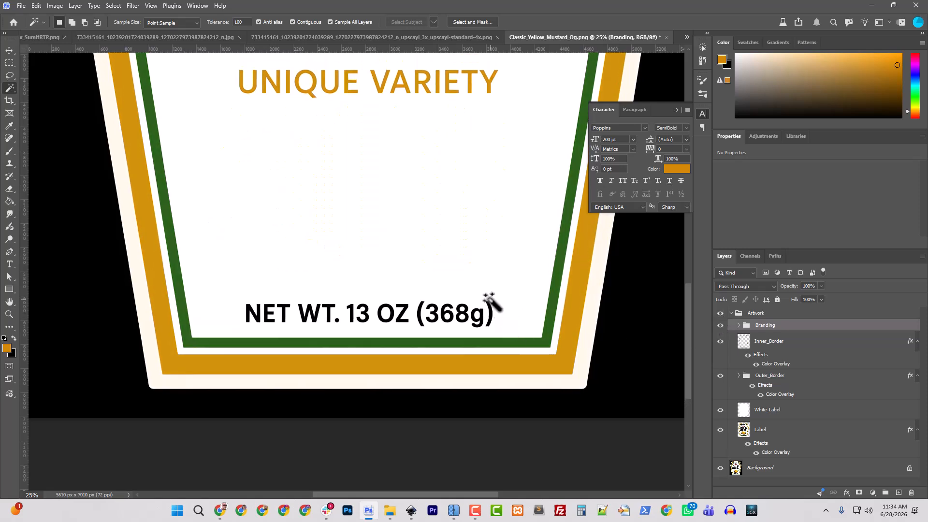
scroll(491, 302, down, 4)
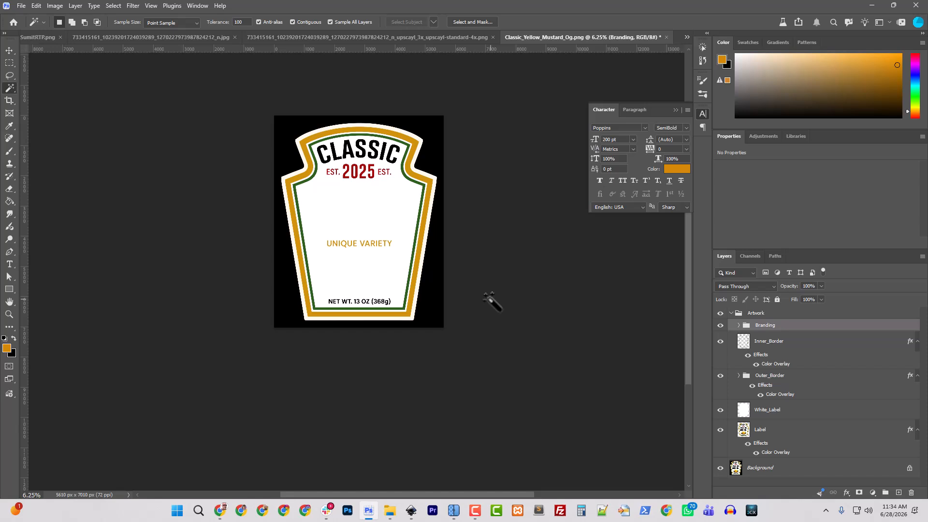
click(720, 467)
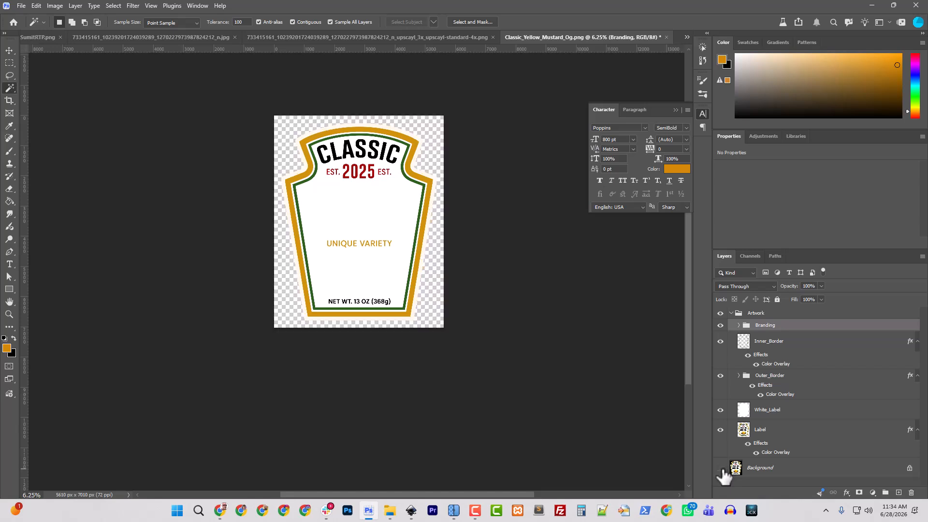
click(720, 468)
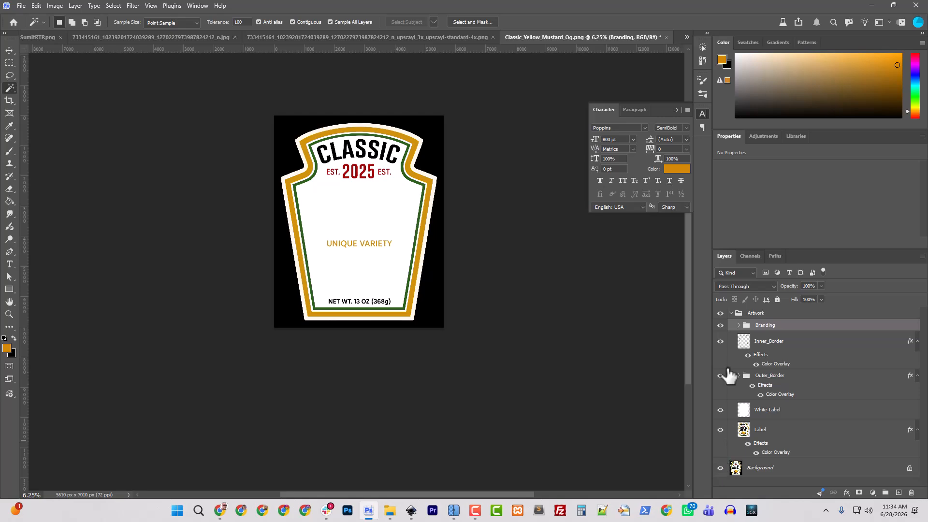
Hide the Artwork group and outline the mustard bowl illustration, including its leaves and scattered seeds, with the Lasso.
click(719, 314)
scroll(446, 329, down, 2)
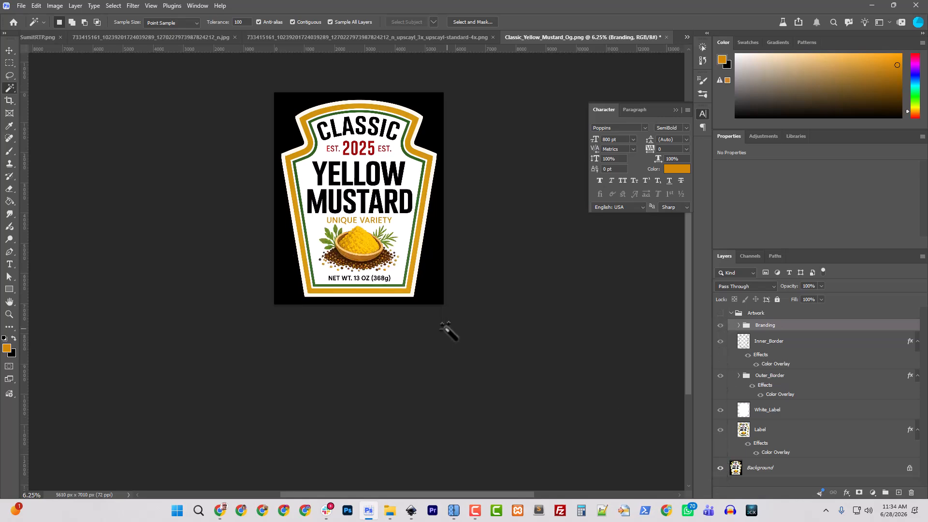
key(ctrl+plus)
key(ctrl+plus)
key(ctrl+plus)
key(ctrl+plus)
key(ctrl+plus)
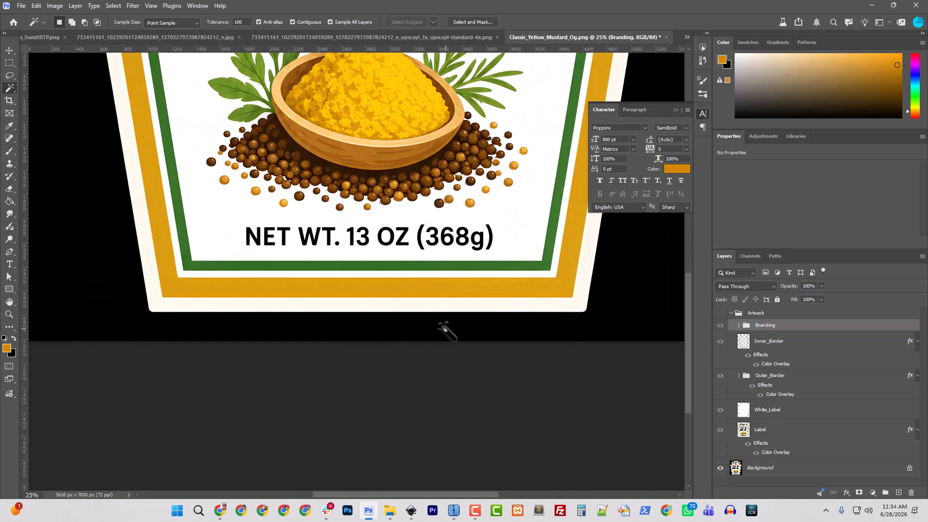
click(11, 76)
mouse_move(432, 298)
mouse_down()
mouse_move(477, 299)
mouse_move(519, 275)
mouse_move(535, 253)
mouse_move(534, 151)
mouse_move(525, 129)
mouse_move(486, 103)
mouse_move(267, 104)
mouse_move(216, 117)
mouse_move(182, 171)
mouse_move(184, 237)
mouse_move(219, 277)
mouse_move(261, 295)
mouse_up()
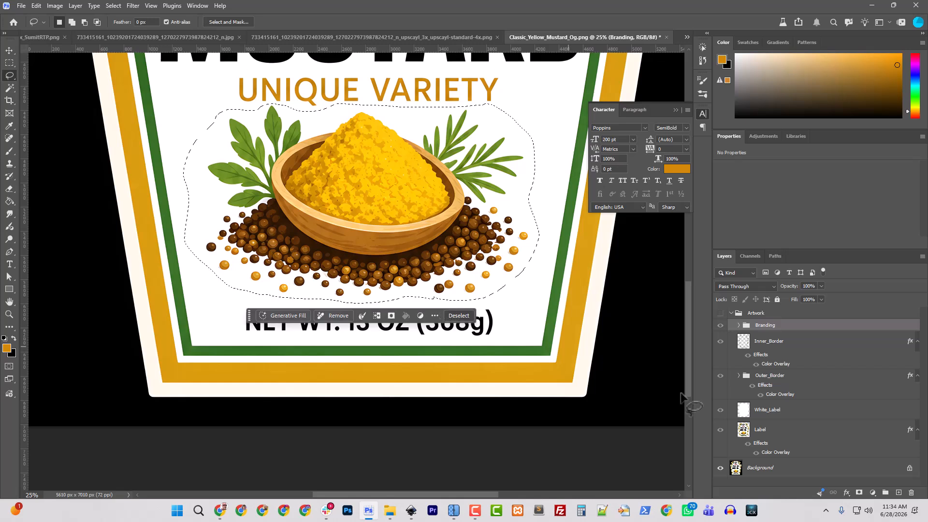
Copy the outlined bowl illustration from the Background layer and add a layer named Variable above the Outer_Border group.
click(779, 472)
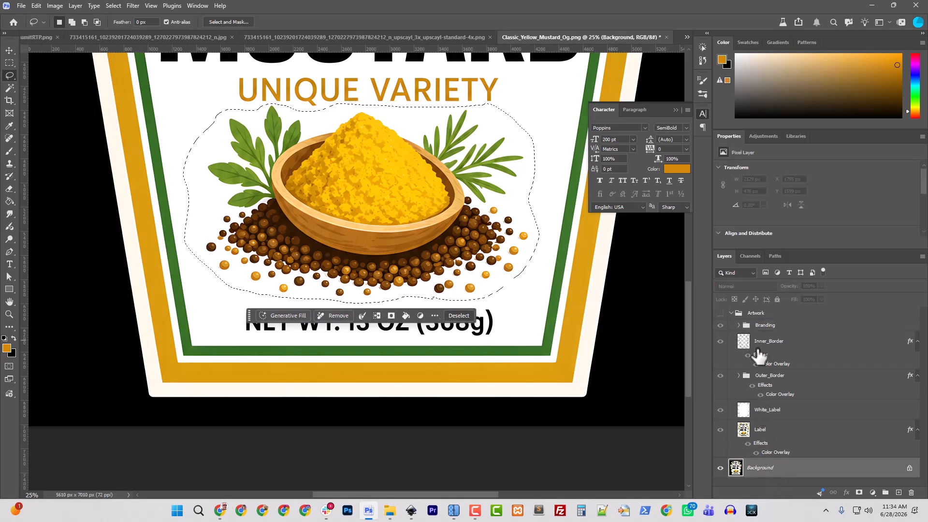
click(760, 377)
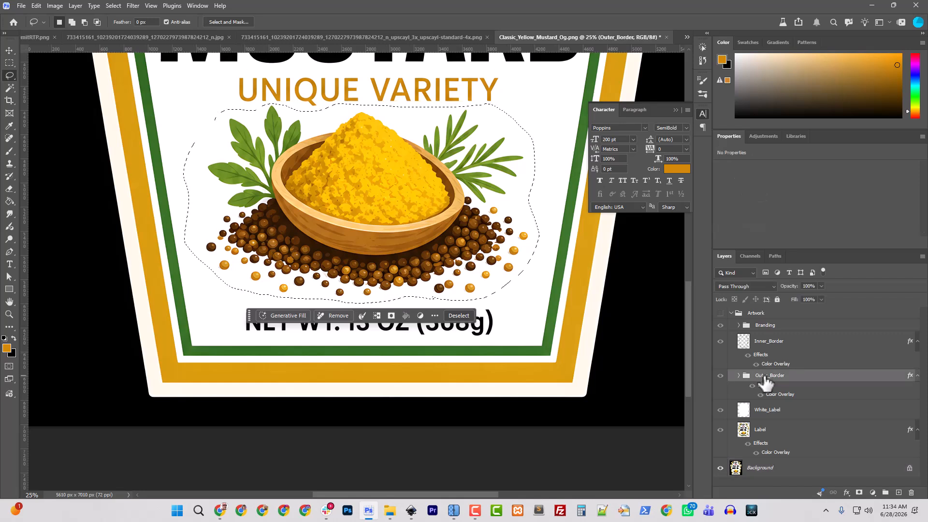
key(ctrl+shift+n)
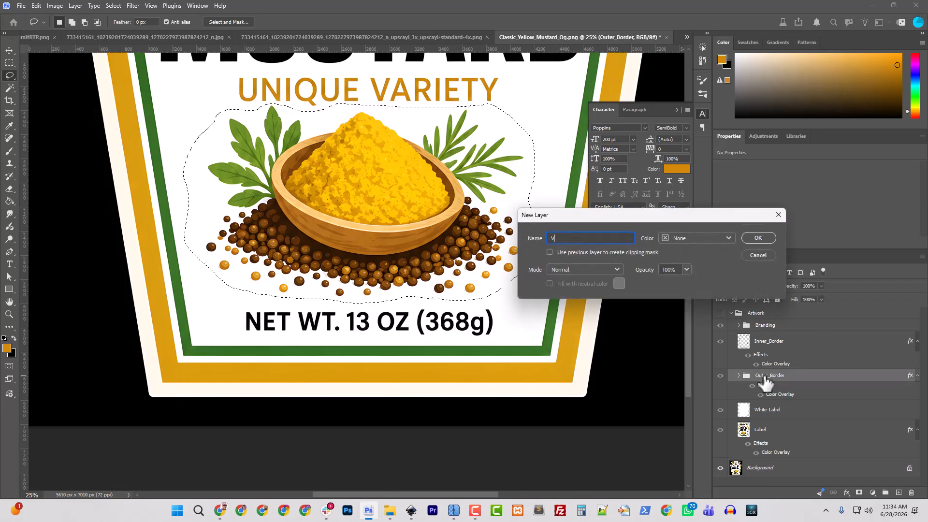
key(Return)
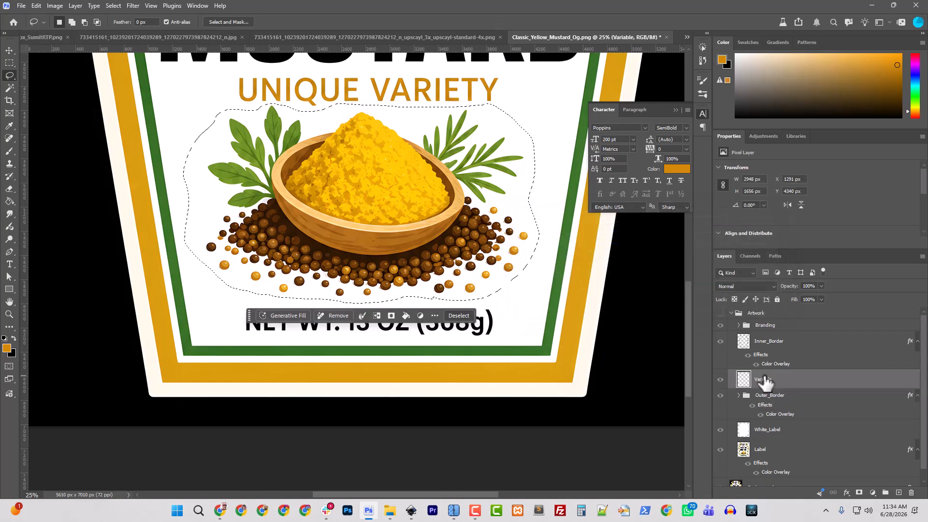
Put the new Variable layer into its own group and name the group Variable.
key(ctrl+g)
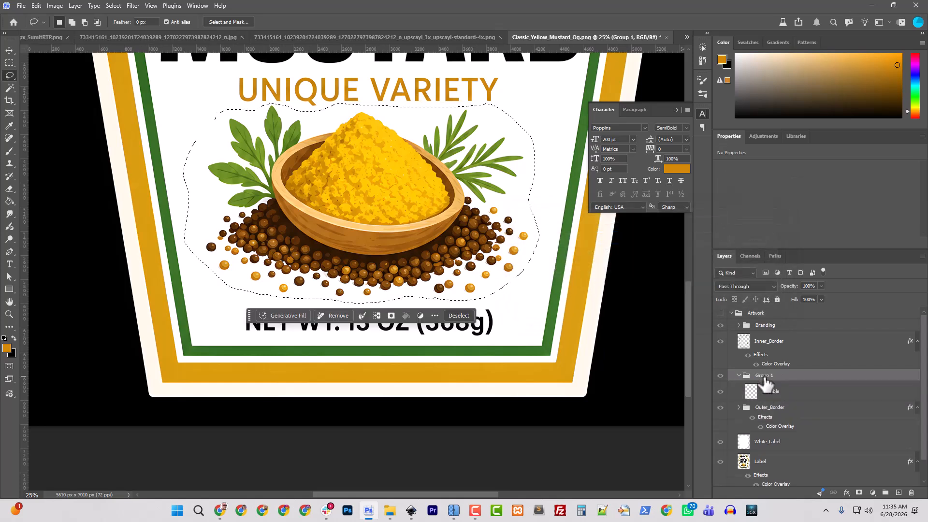
double_click(763, 376)
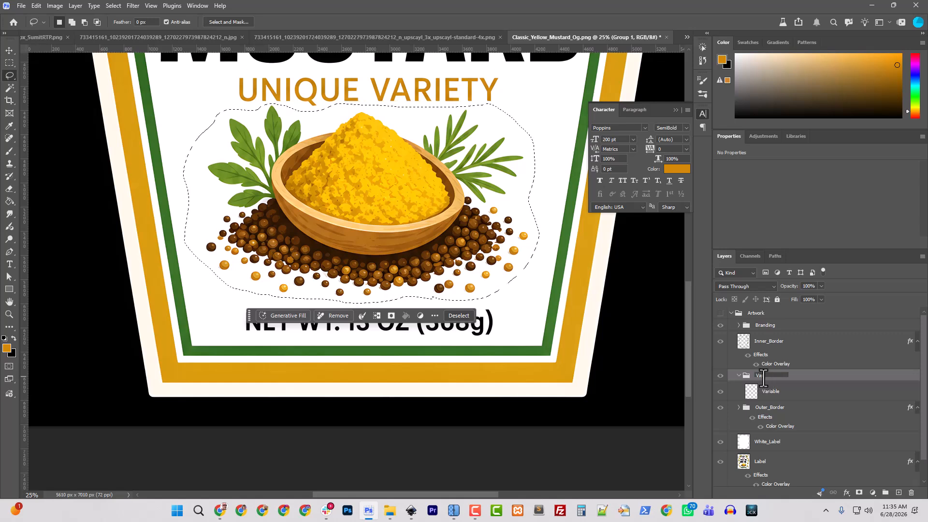
text(Variable)
key(Return)
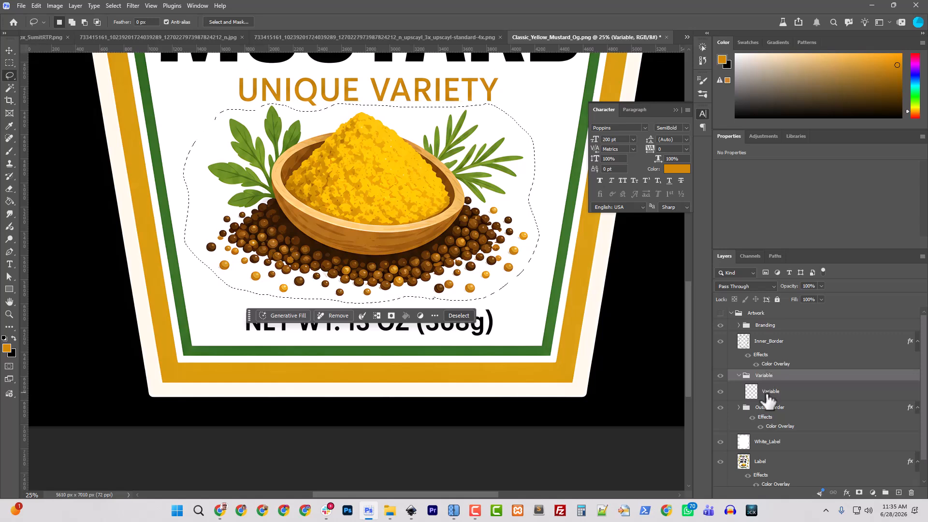
Place the copied bowl illustration in its original position on the layer inside the Variable group and rename that layer Artwork.
click(768, 399)
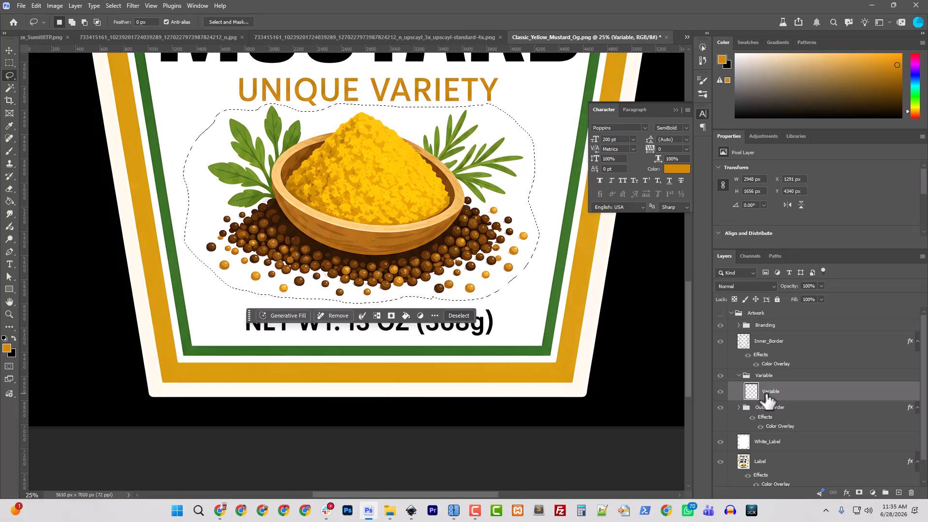
key(ctrl+d)
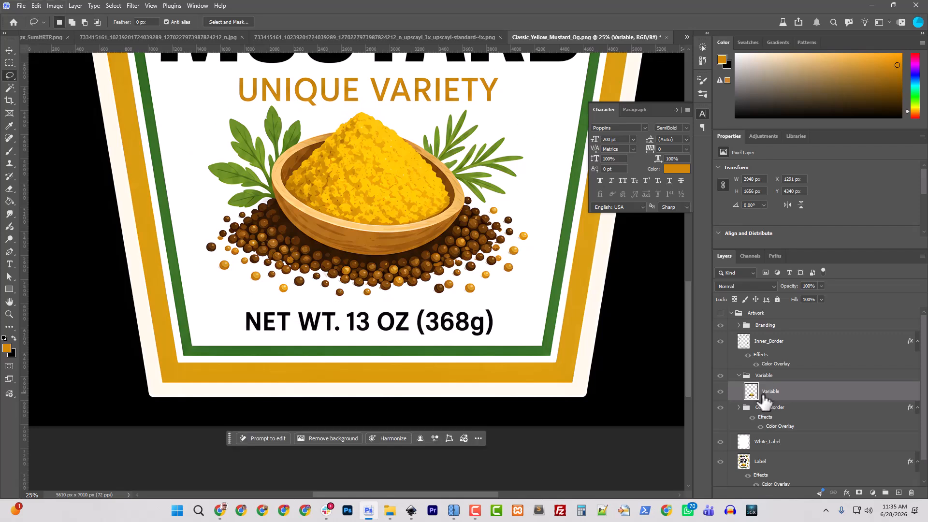
double_click(770, 393)
text(Artwork)
key(Return)
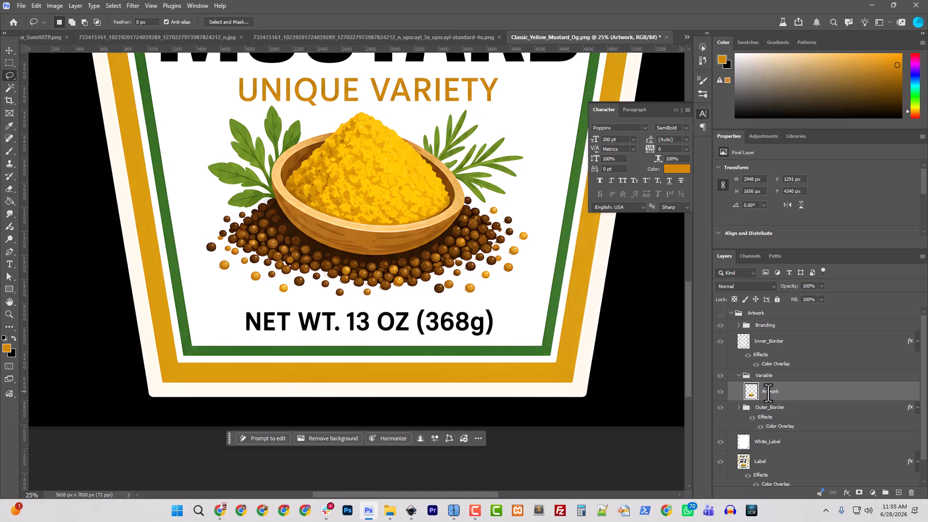
Select all the black letters of YELLOW MUSTARD with the Magic Wand.
scroll(434, 356, up, 5)
scroll(416, 347, up, 3)
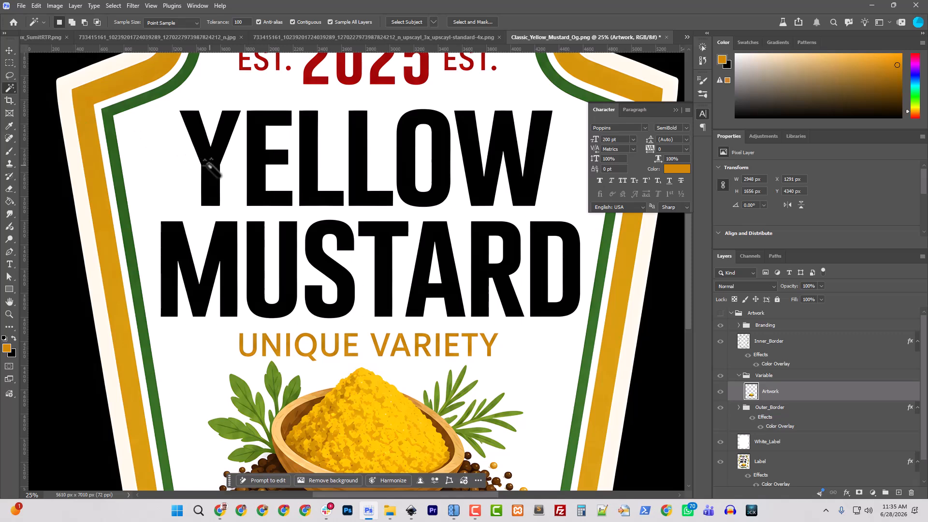
click(208, 164)
shift+click(261, 164)
shift+click(304, 166)
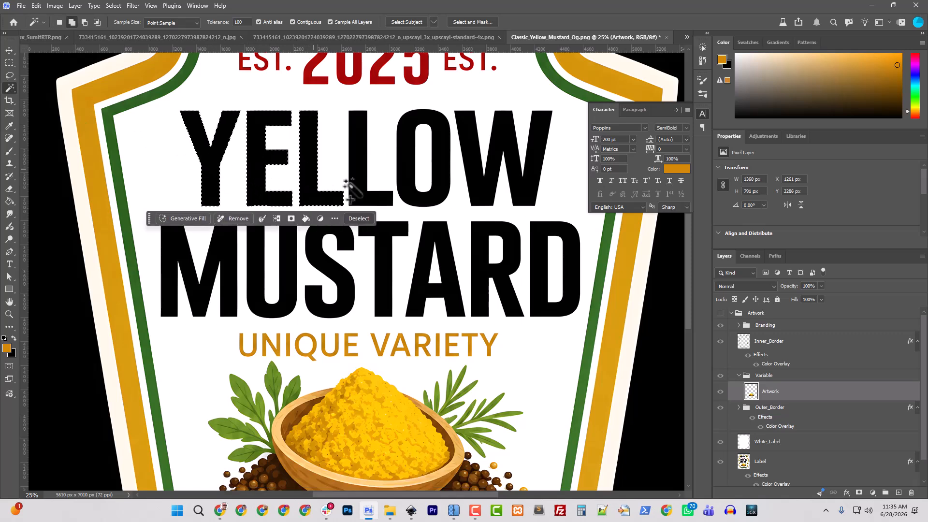
shift+click(367, 189)
shift+click(435, 186)
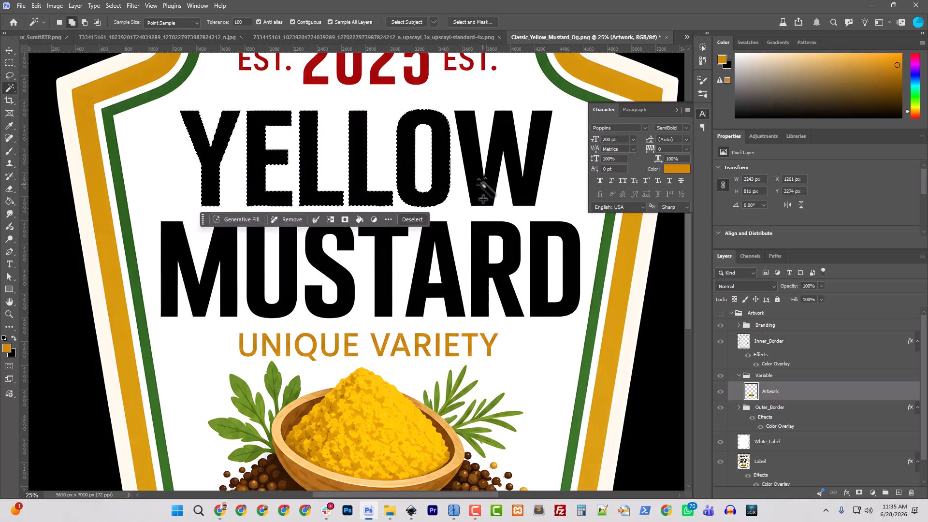
shift+click(481, 187)
shift+click(540, 257)
shift+click(511, 256)
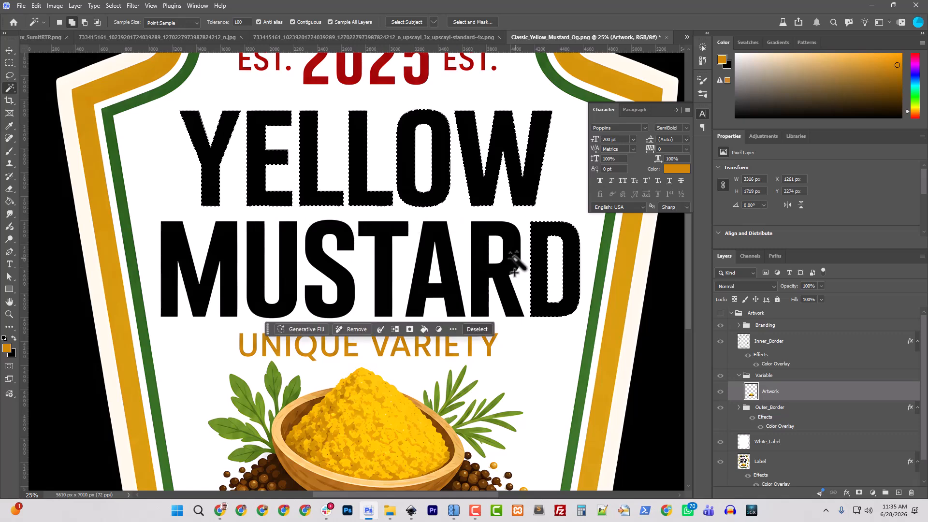
shift+click(446, 283)
shift+click(382, 280)
shift+click(332, 271)
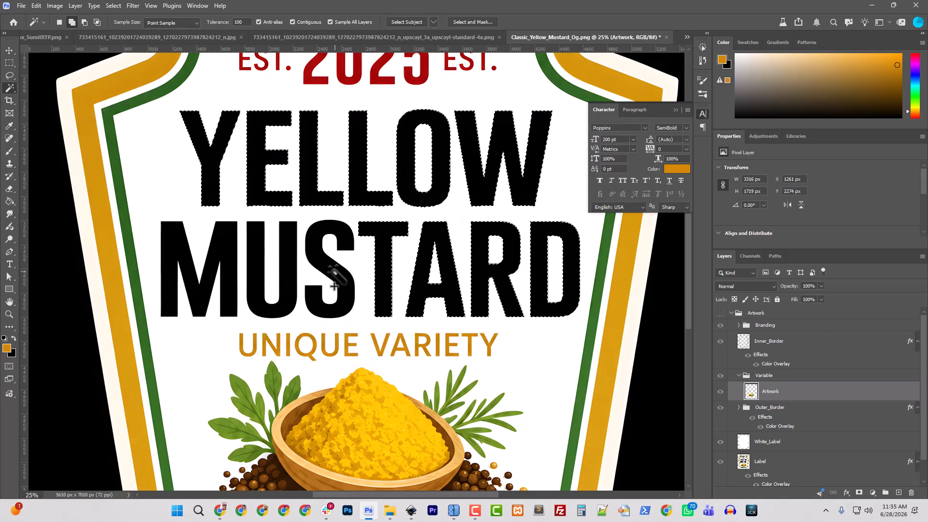
shift+click(288, 272)
shift+click(223, 254)
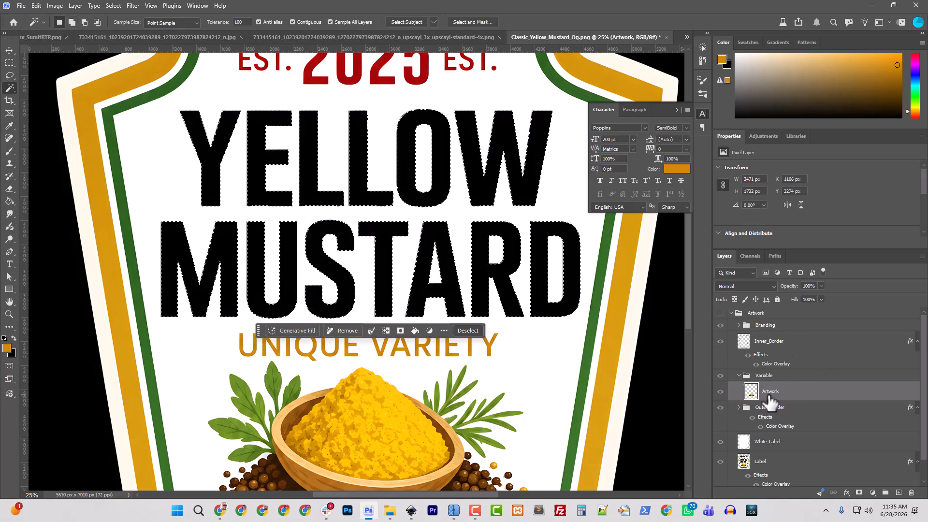
Copy the selected YELLOW MUSTARD lettering from the Background to a new layer above Artwork in the Variable group, named Name.
scroll(769, 395, down, 2)
click(758, 477)
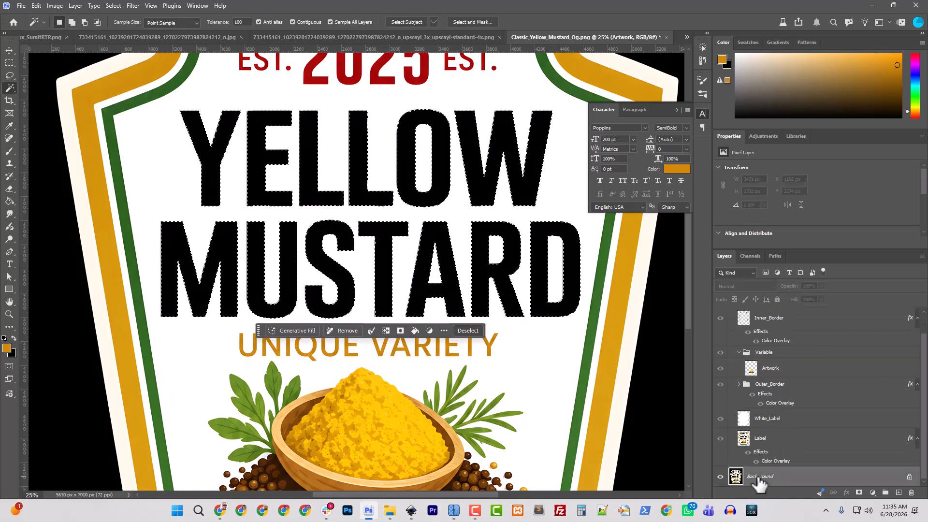
click(773, 368)
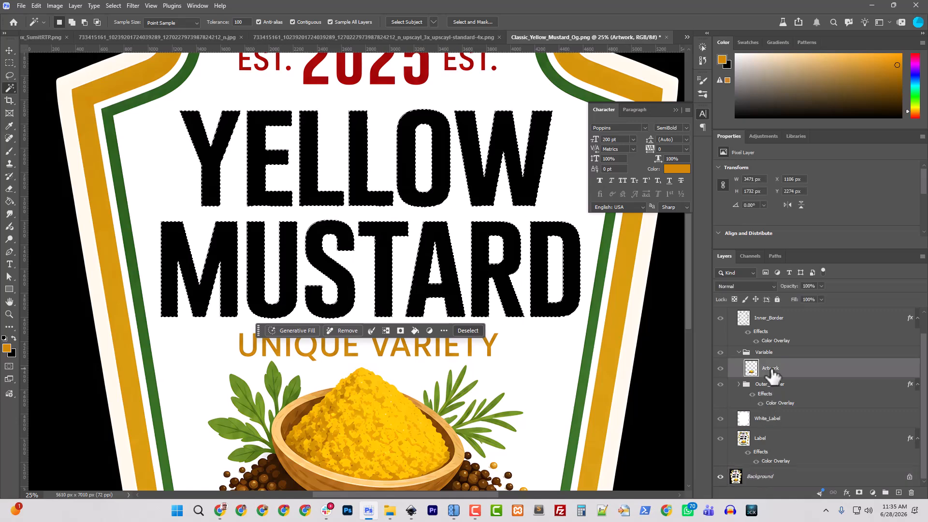
key(ctrl+shift+alt+n)
key(ctrl+shift+alt+e)
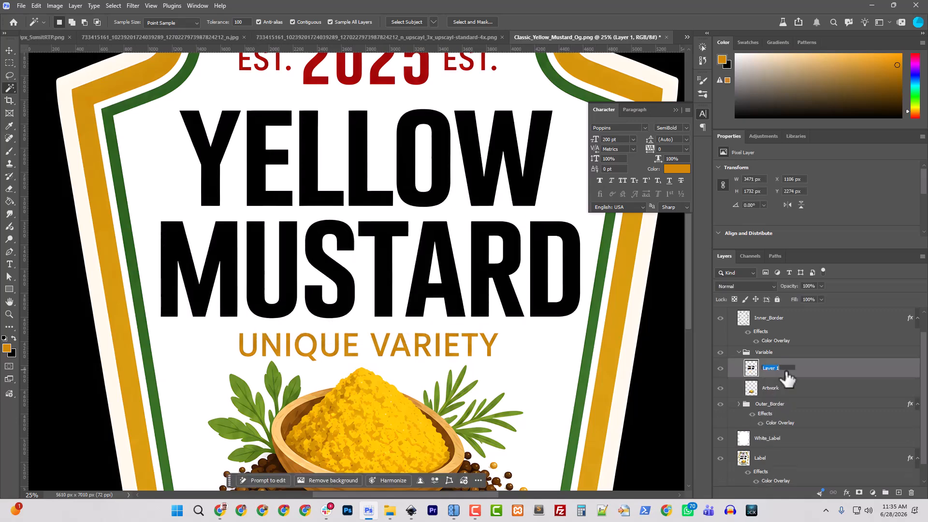
click(786, 372)
text(Name)
key(Return)
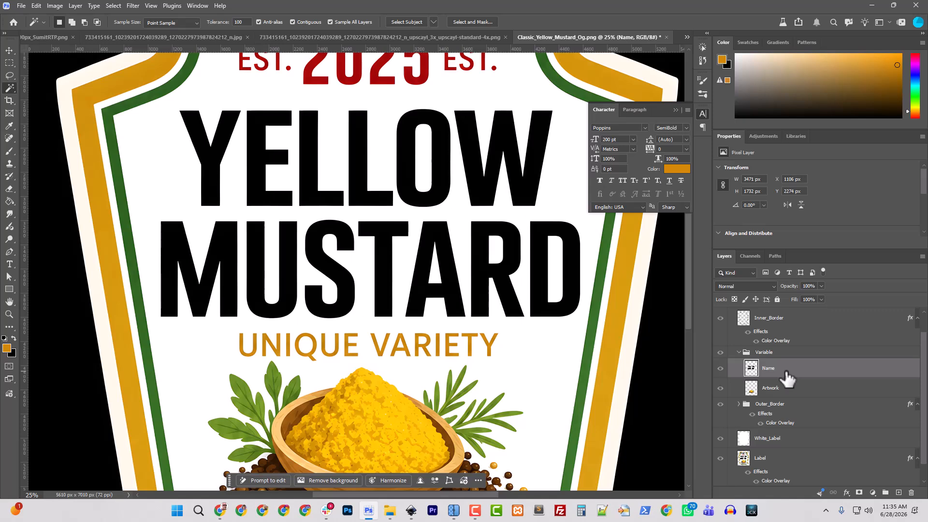
Add a black 000000 Color Overlay to the Name layer.
right_click(787, 370)
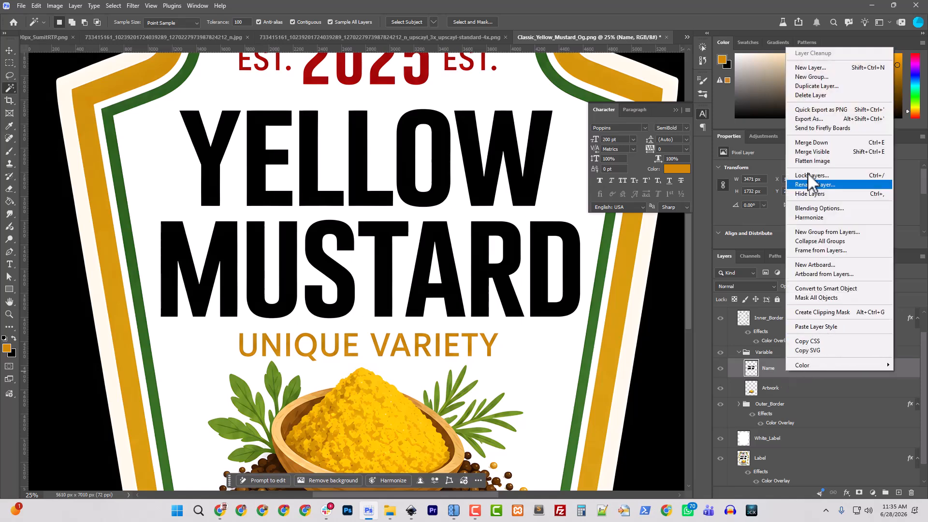
click(811, 208)
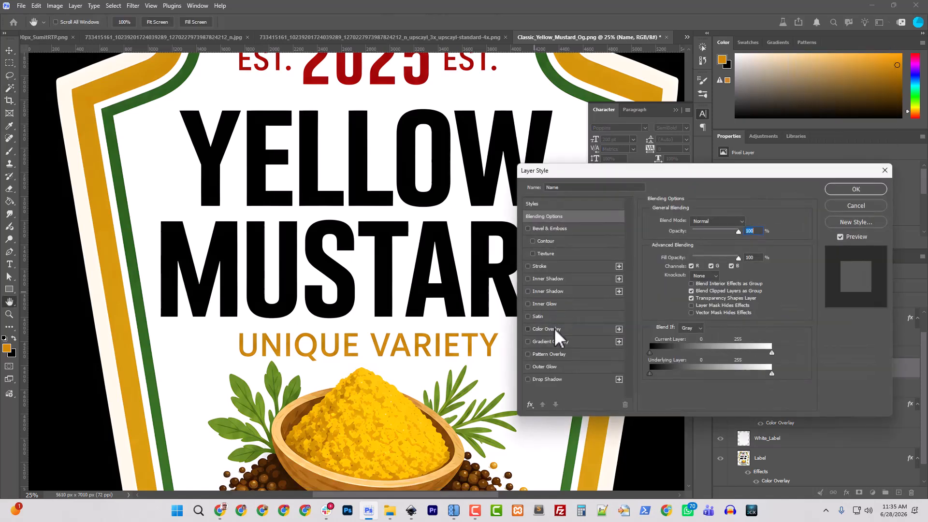
click(554, 329)
click(747, 222)
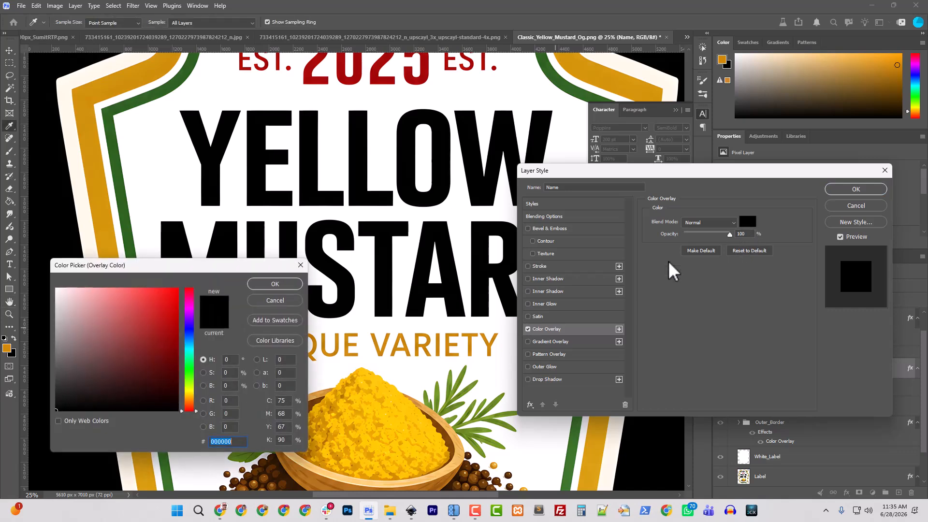
click(272, 287)
click(876, 188)
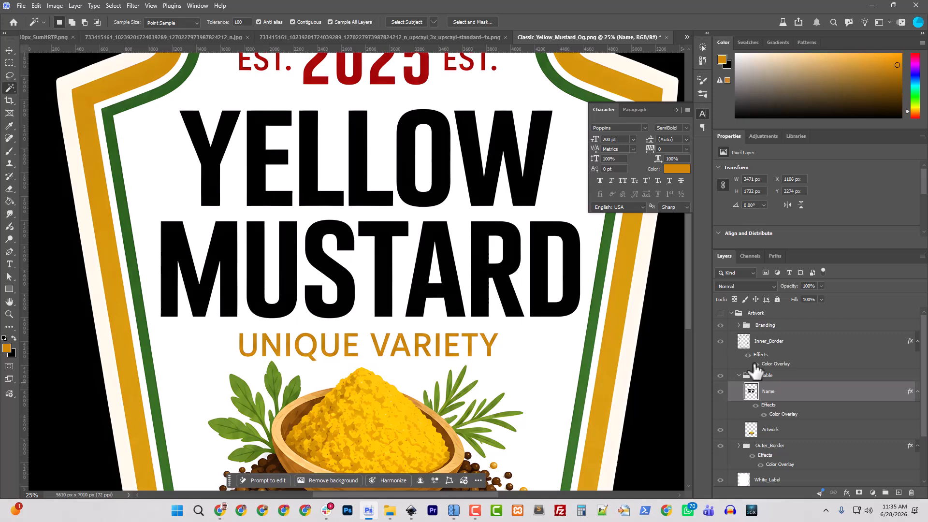
Show the top-level Artwork group and toggle its visibility to compare the rebuilt label with the Background image.
click(719, 312)
key(ctrl+minus)
key(ctrl+minus)
key(ctrl+minus)
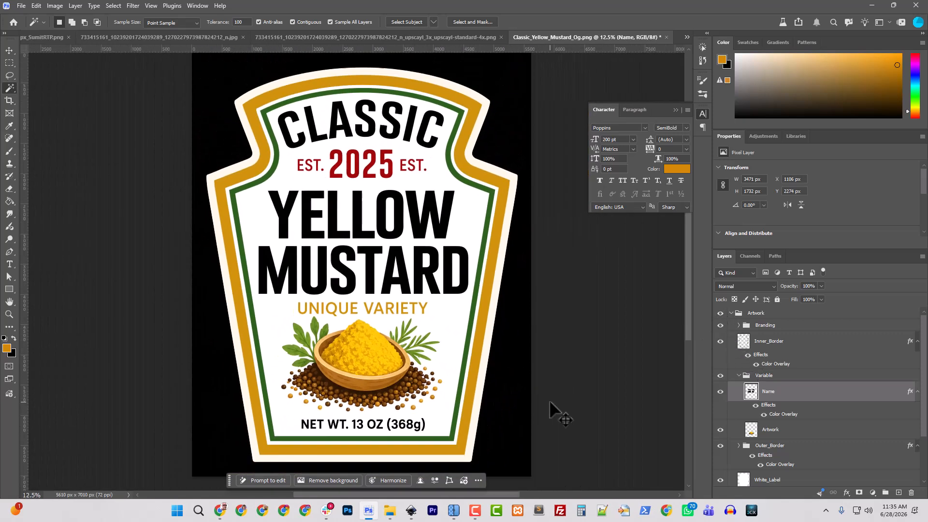
click(720, 313)
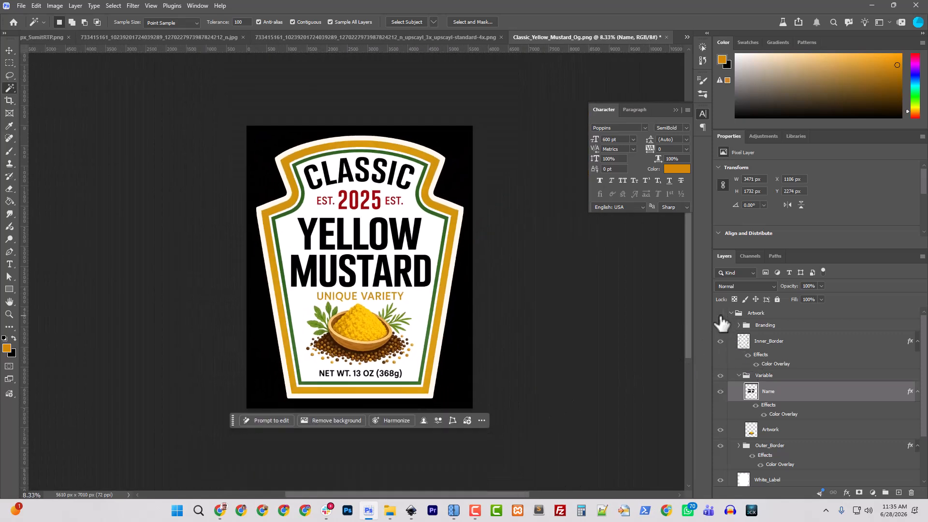
click(719, 314)
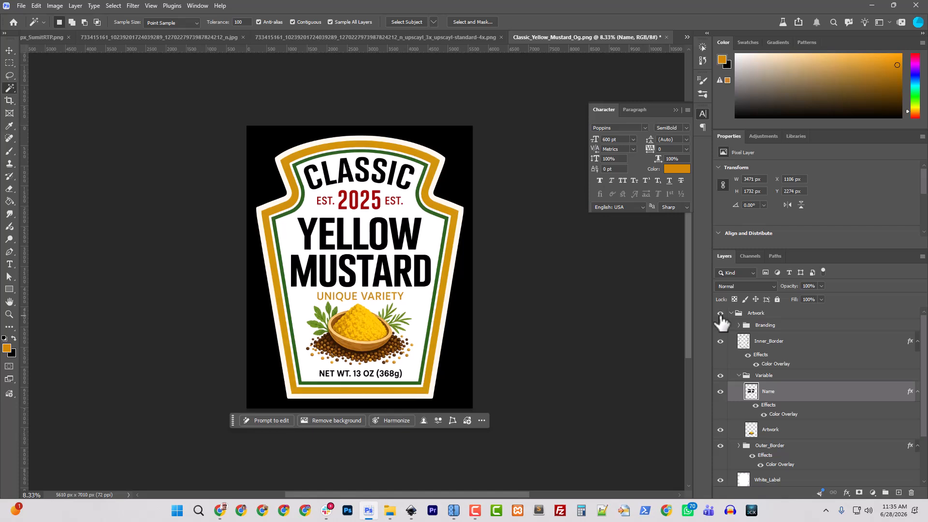
click(720, 313)
Center the Label and White_Label layers horizontally on the canvas.
scroll(758, 466, down, 3)
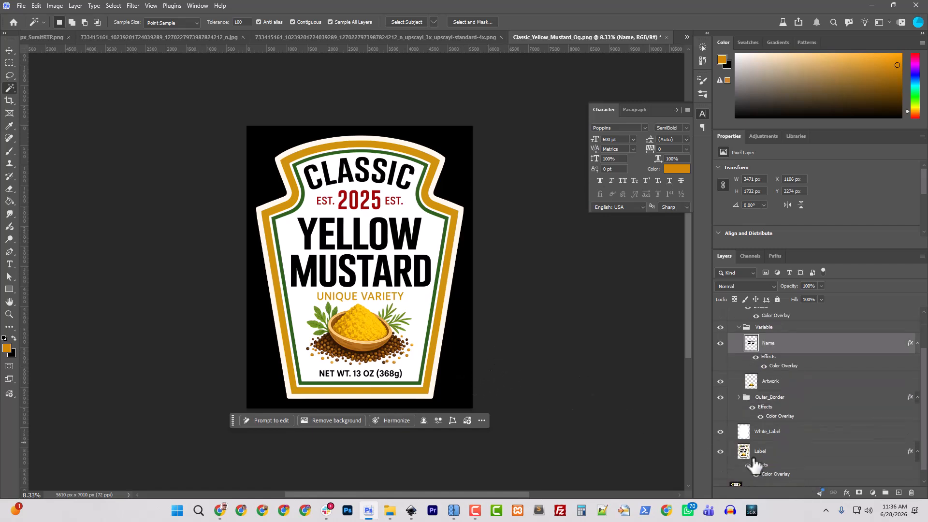
click(760, 447)
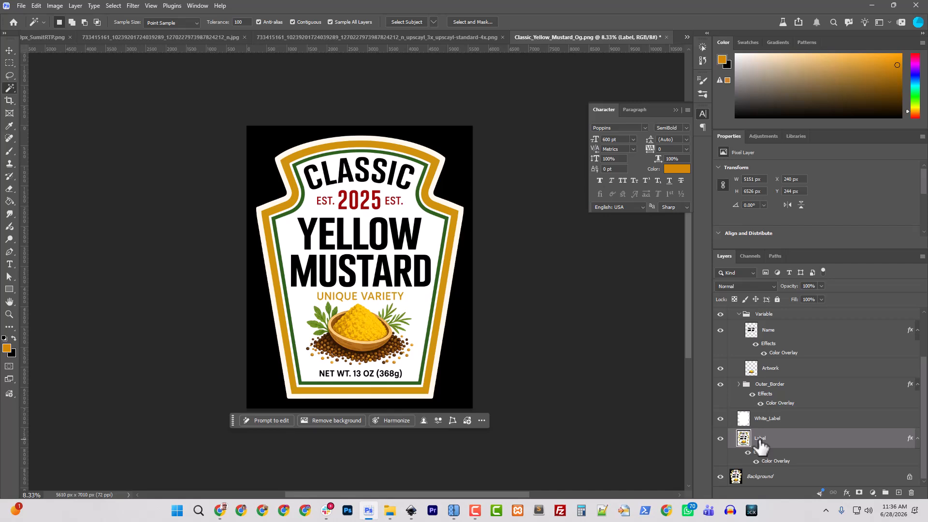
click(9, 51)
click(333, 22)
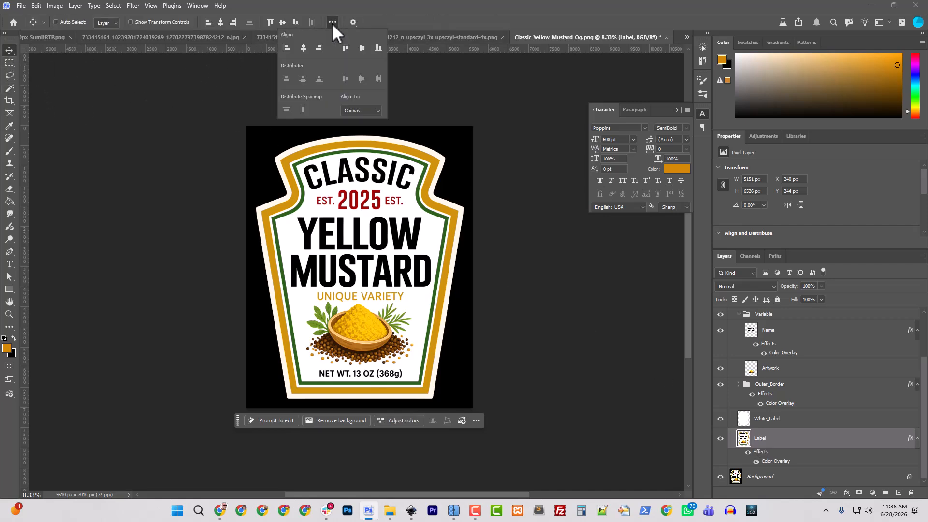
click(305, 50)
click(766, 419)
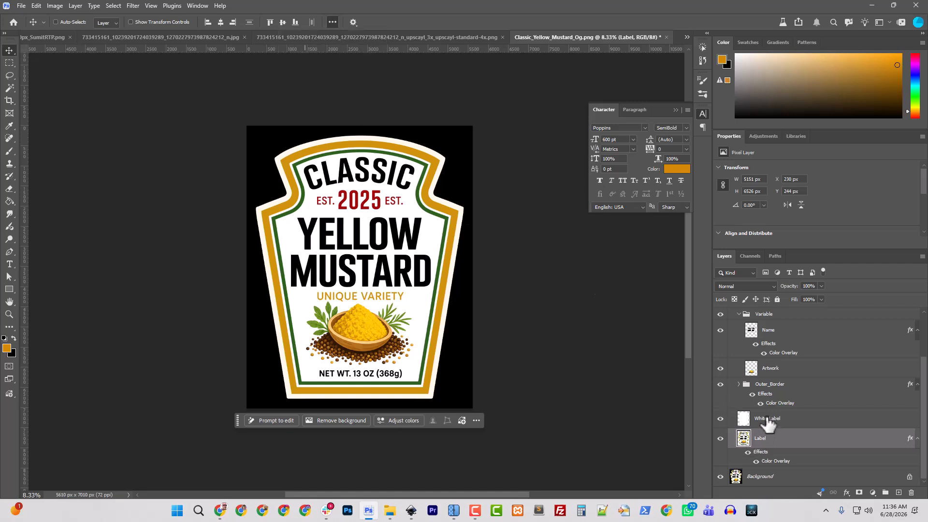
click(221, 22)
Expand the Outer_Border group and center its Unique_Variety and Outer_Border layers horizontally on the canvas.
drag(782, 419, 761, 399)
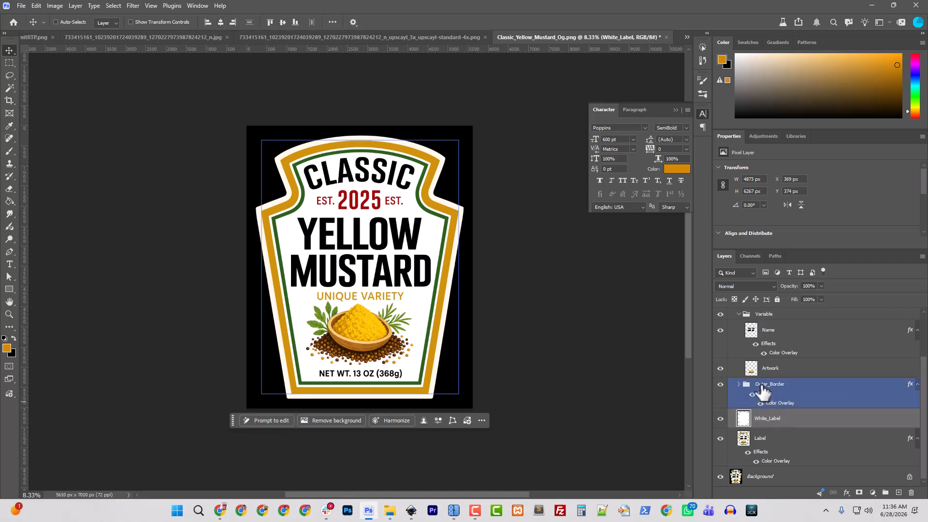
click(738, 385)
click(777, 421)
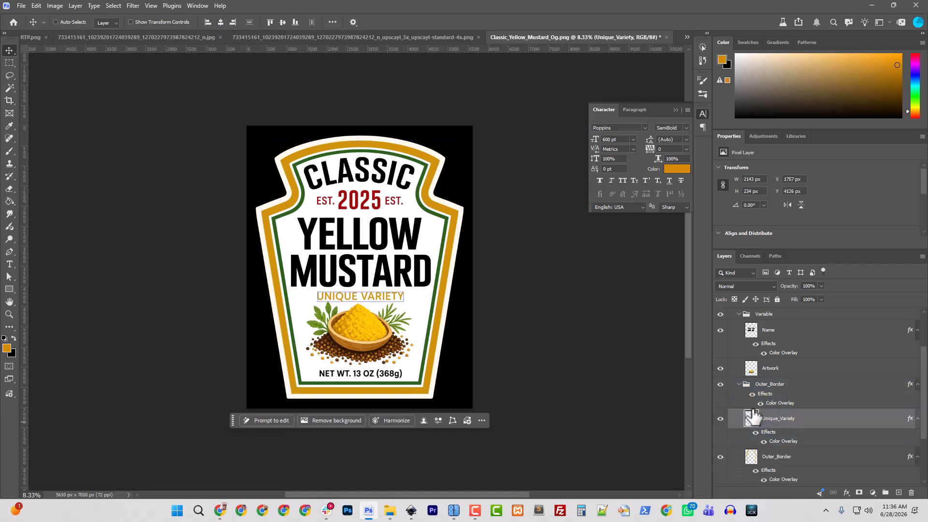
click(220, 23)
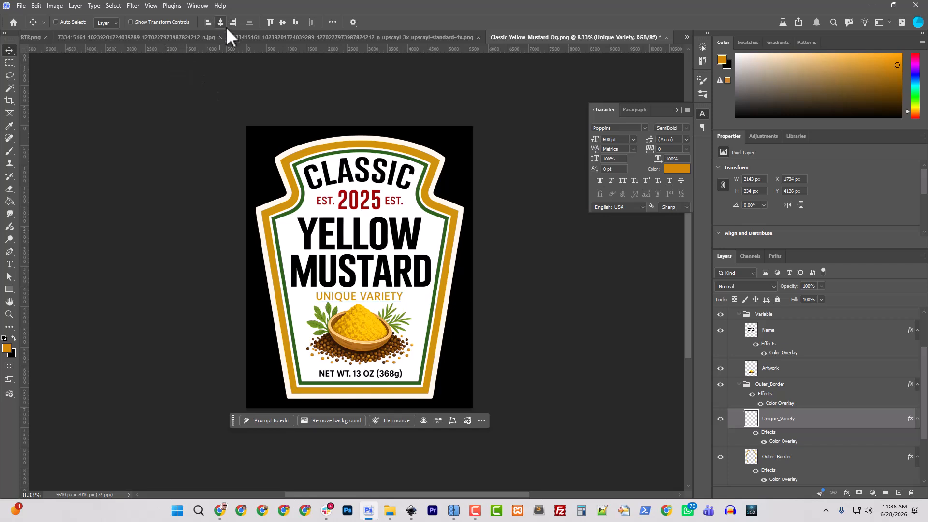
click(884, 472)
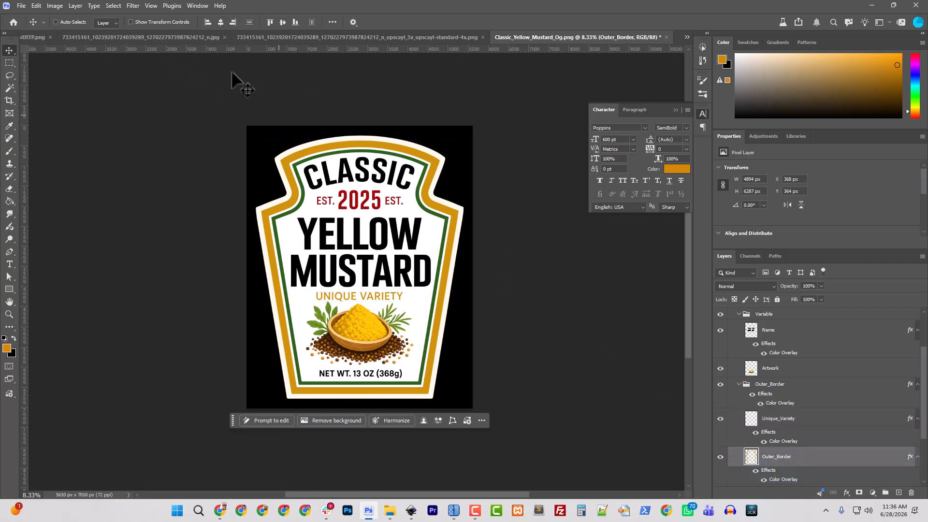
click(221, 22)
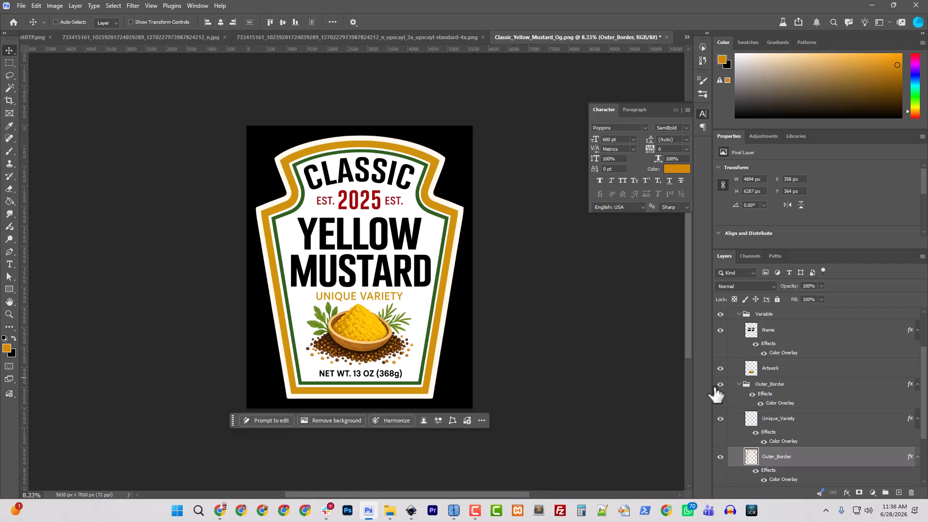
Center the Name layer in the Variable group horizontally on the canvas.
click(761, 385)
click(765, 369)
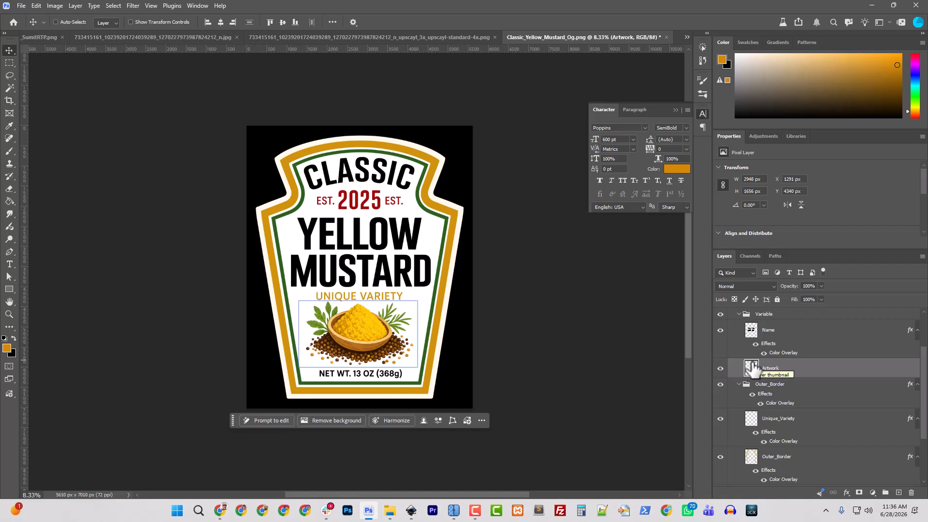
click(765, 339)
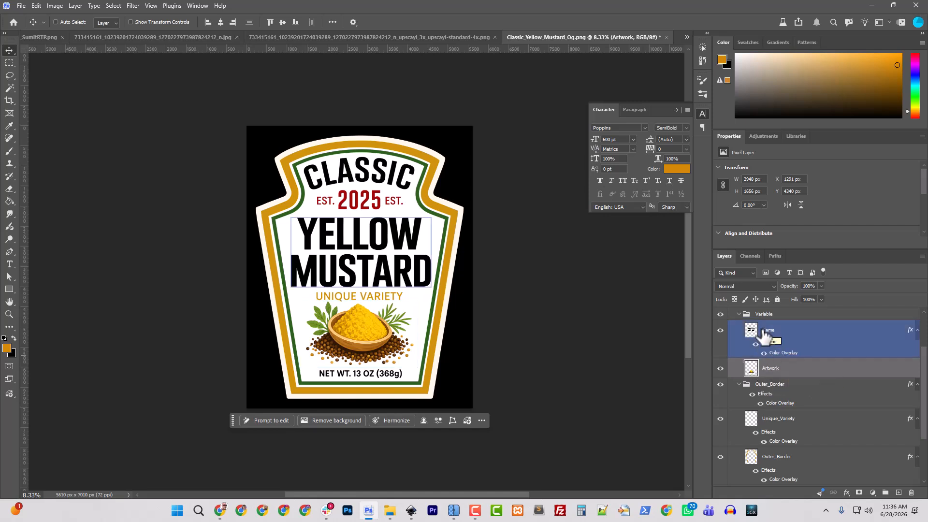
click(763, 332)
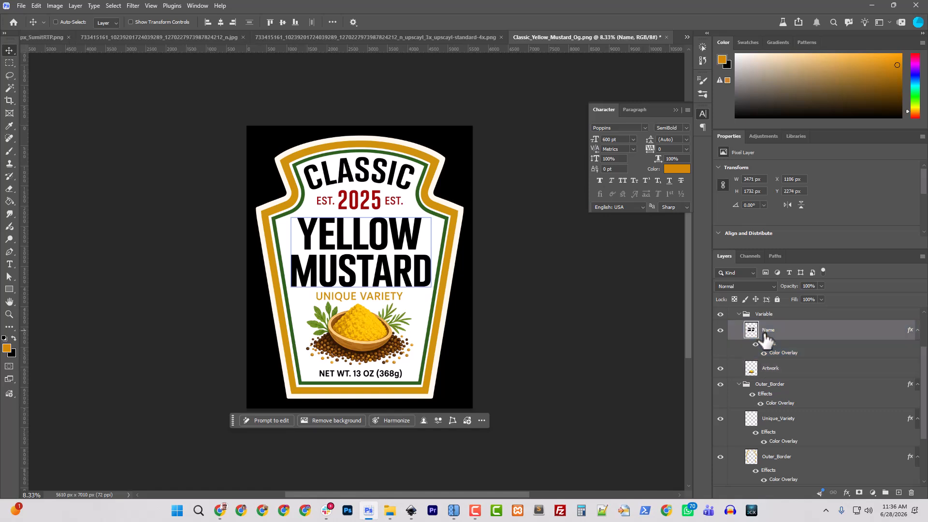
click(220, 22)
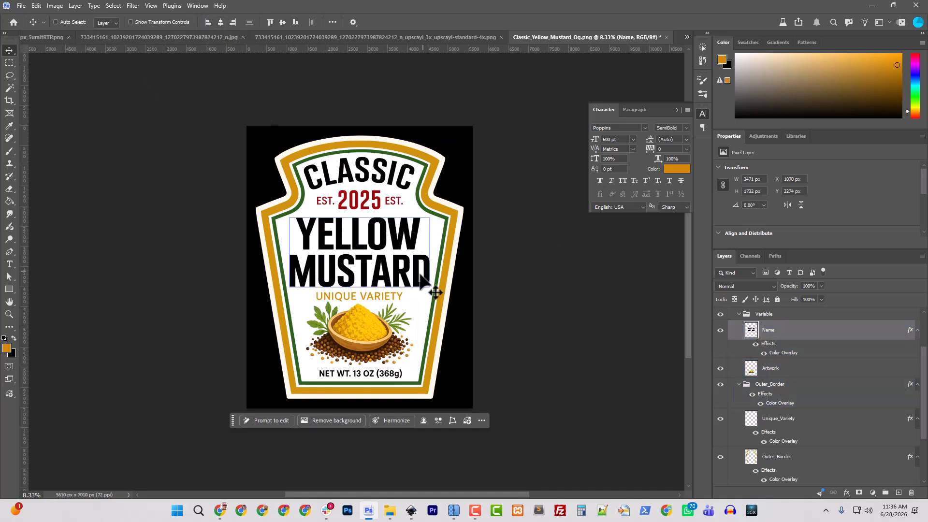
Rasterize the layer style of the Name layer.
click(8, 63)
right_click(769, 333)
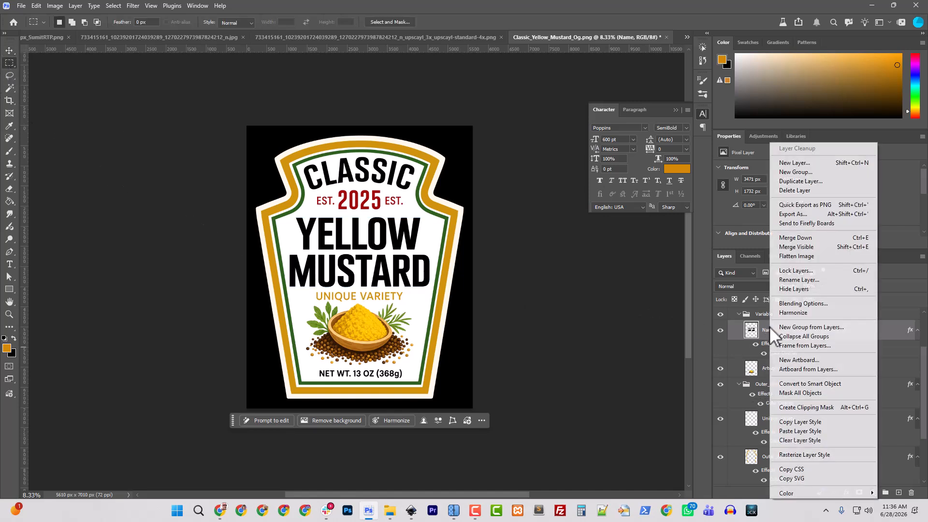
click(805, 454)
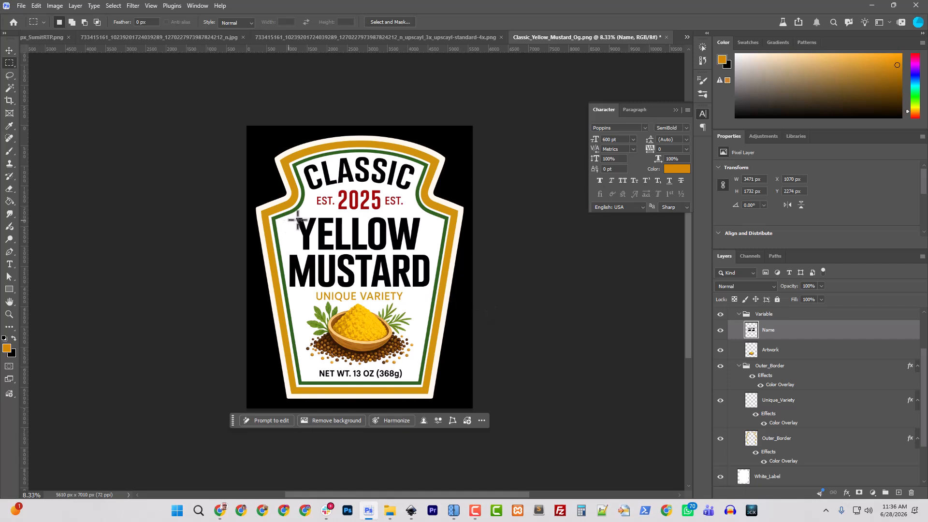
Cut the word YELLOW out of the Name layer and paste it in place on its own layer.
drag(293, 214, 425, 252)
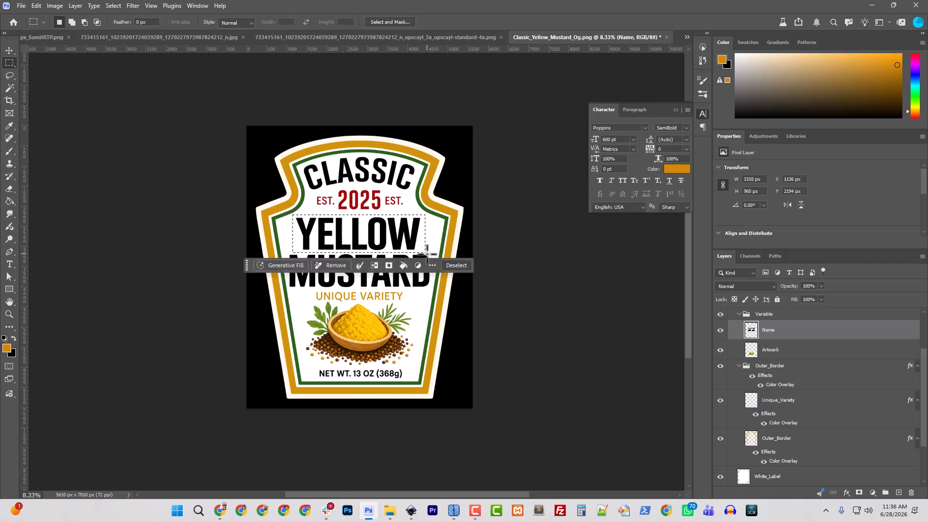
key(Delete)
key(ctrl+d)
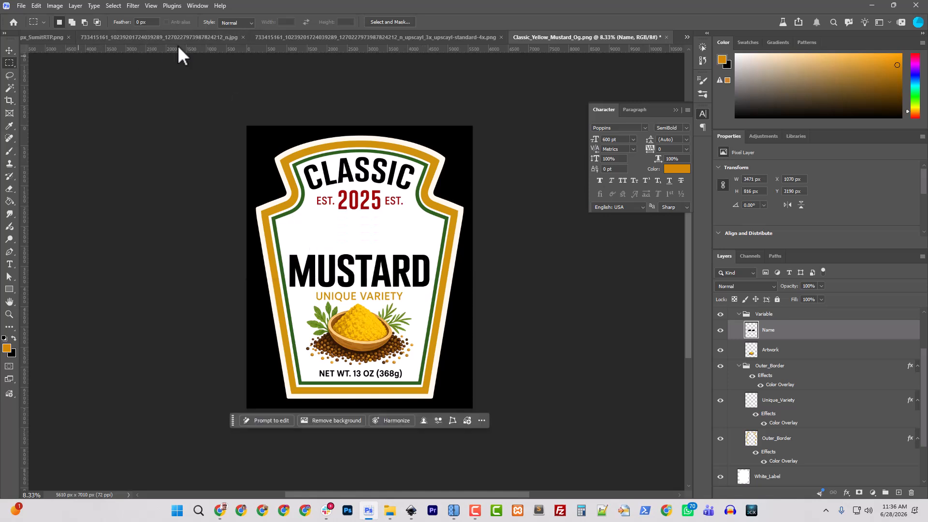
key(ctrl+shift+v)
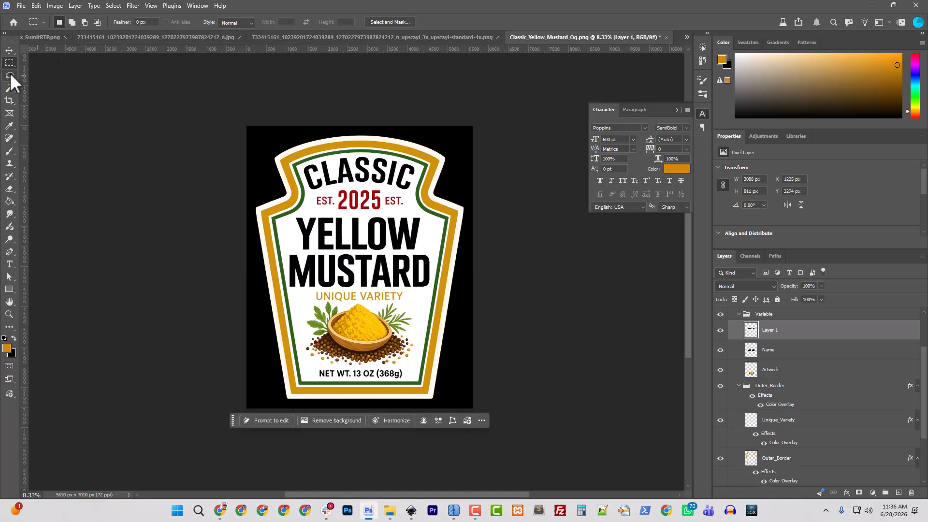
Centre the YELLOW layer horizontally on the canvas and merge it with the MUSTARD lettering into a single Name layer.
click(9, 51)
click(220, 22)
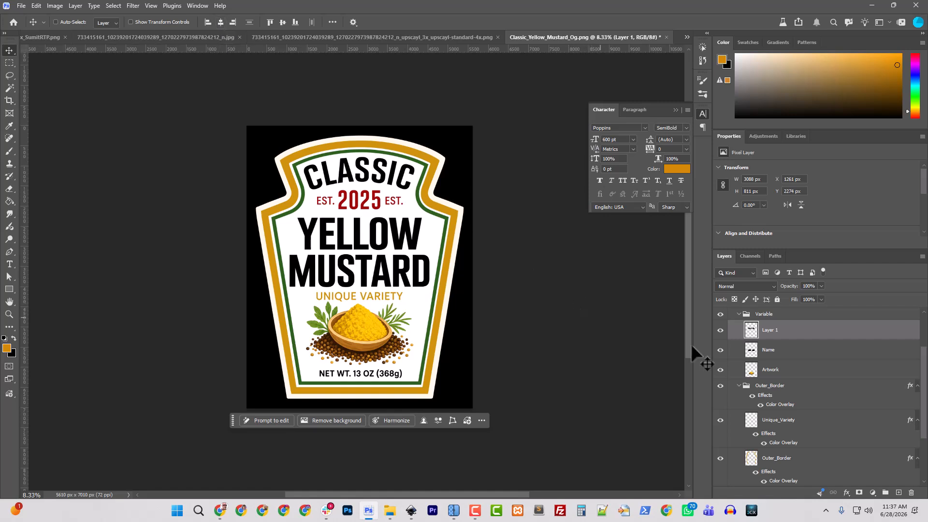
click(769, 351)
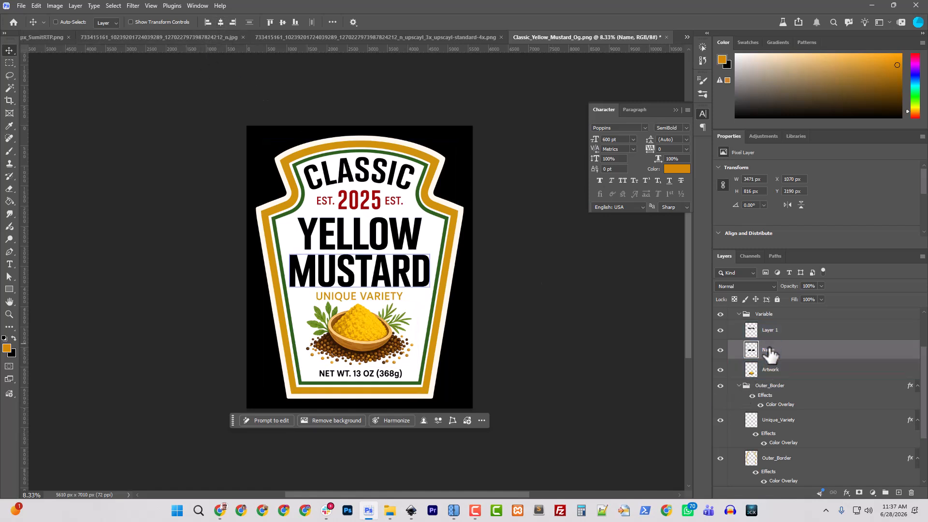
drag(769, 354, 762, 326)
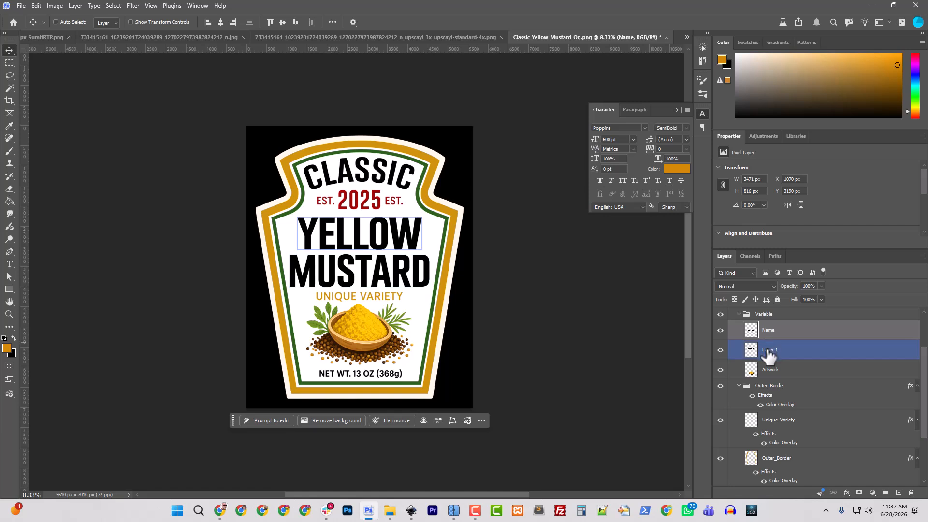
key(ctrl+e)
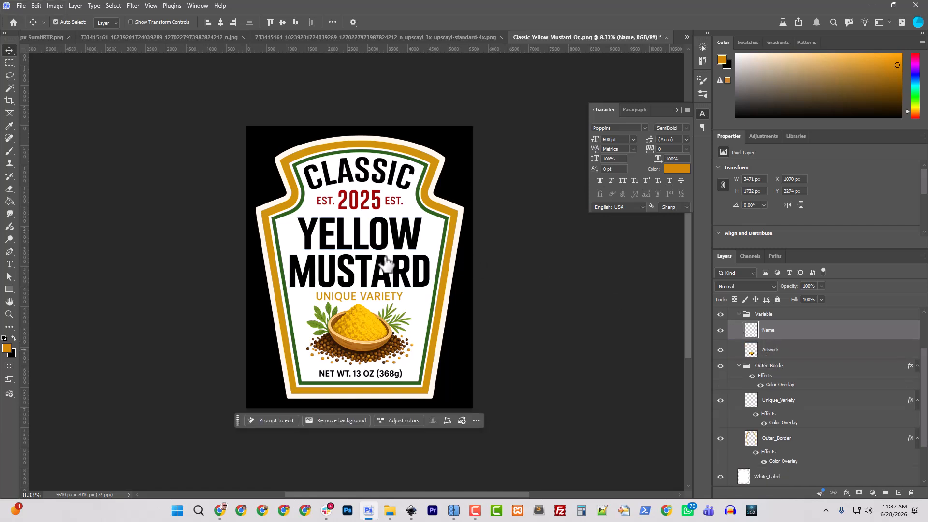
Centre the Inner_Border layer horizontally on the canvas.
right_click(781, 331)
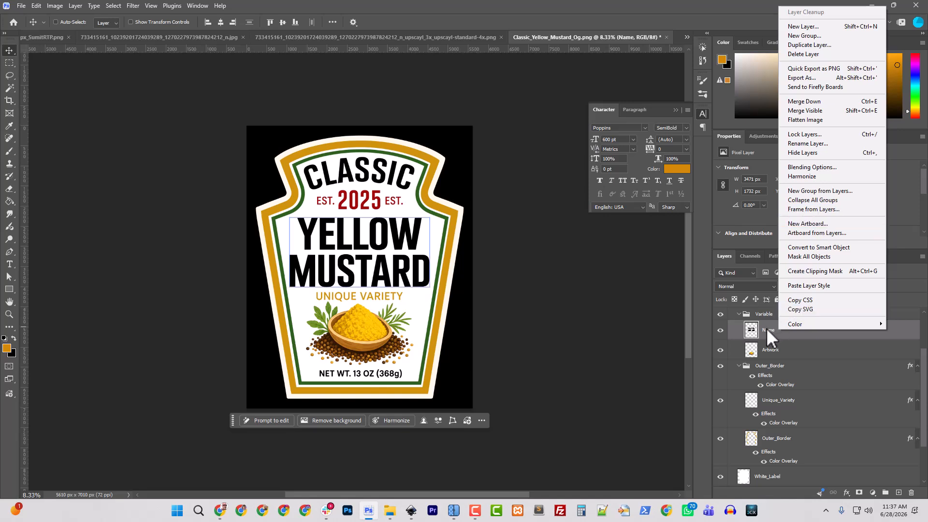
mouse_move(766, 327)
mouse_down()
mouse_move(769, 352)
mouse_move(769, 333)
mouse_move(758, 355)
mouse_move(708, 346)
mouse_move(768, 355)
mouse_move(770, 345)
mouse_up()
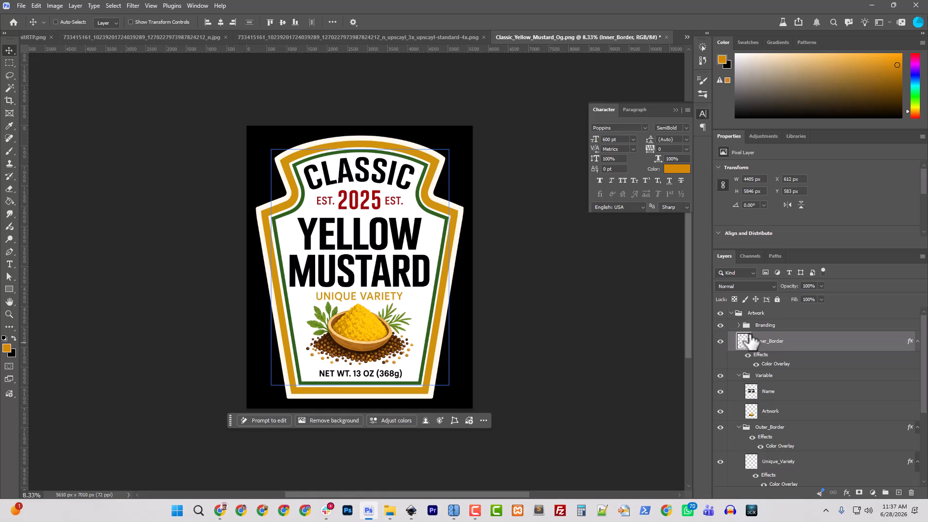
click(221, 22)
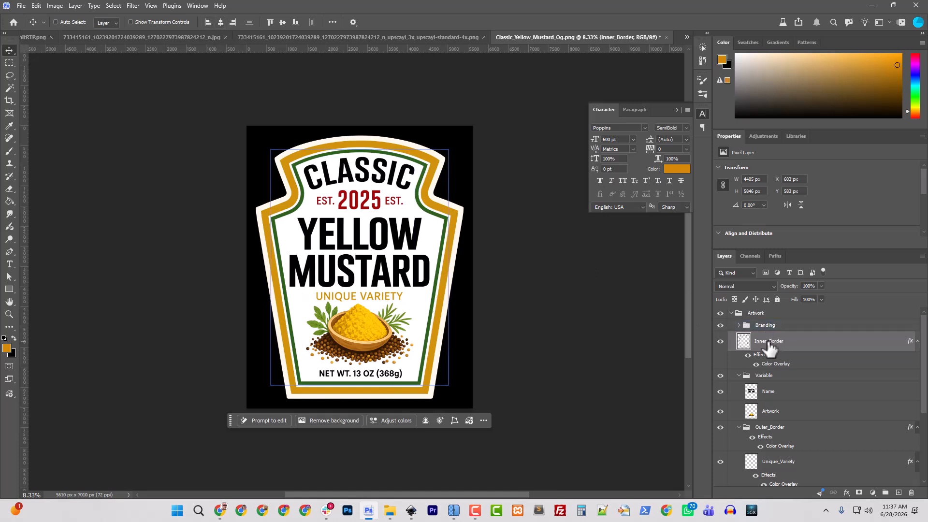
Expand the Branding group and centre its Logo and EST 2025 layers horizontally on the canvas, one at a time.
click(746, 326)
click(738, 324)
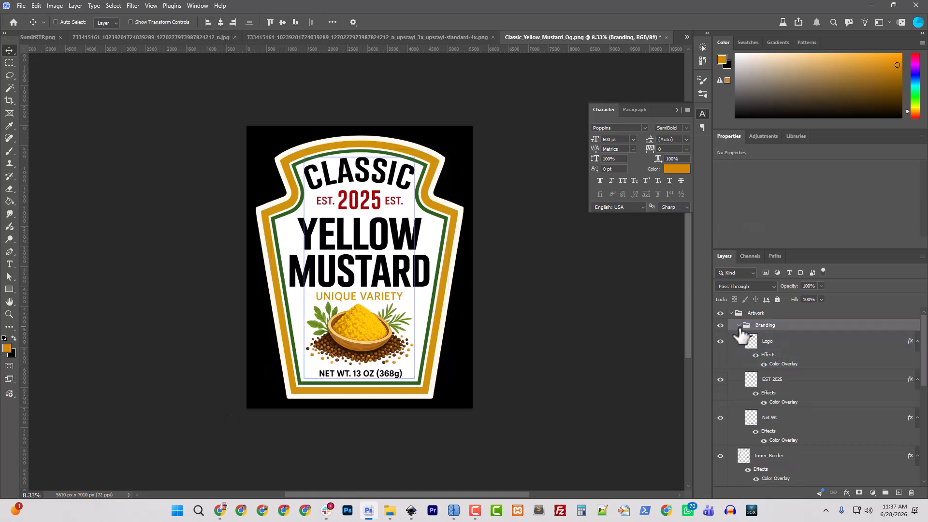
click(768, 345)
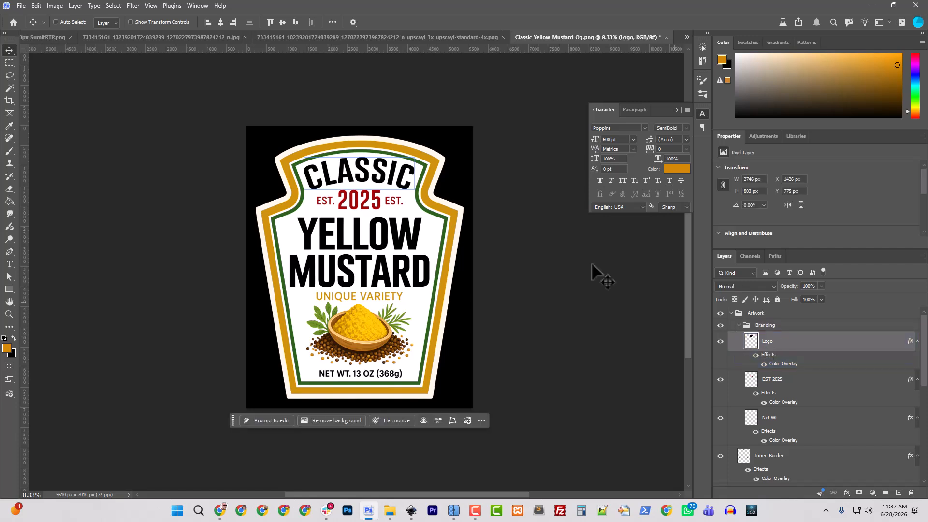
click(220, 23)
click(761, 381)
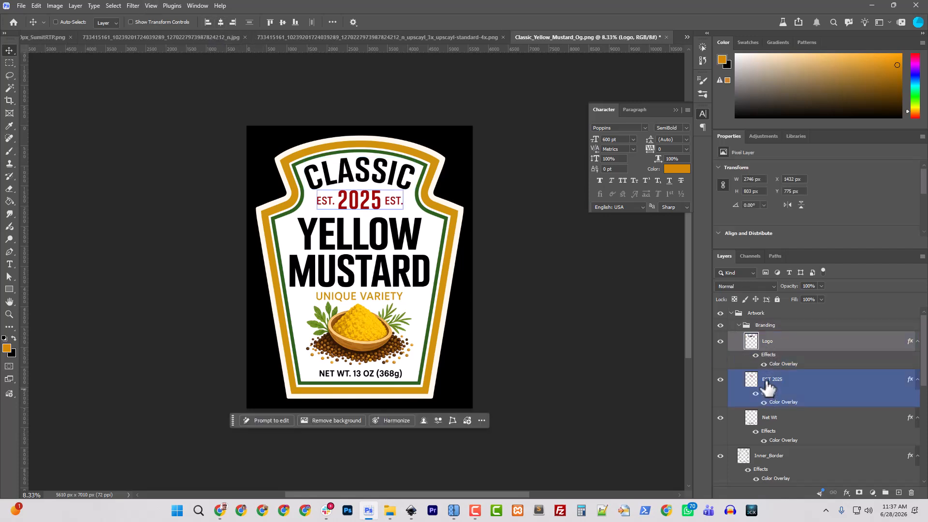
click(220, 22)
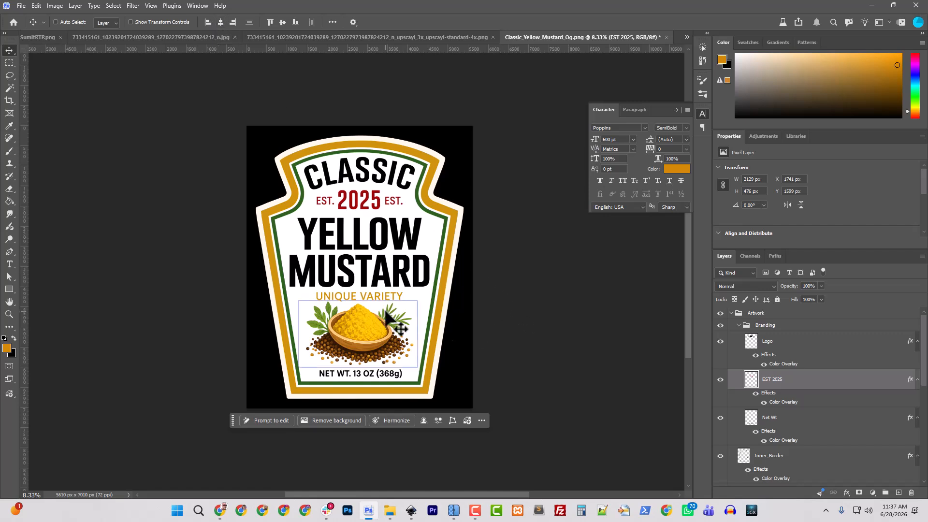
Centre the Net Wt layer horizontally on the canvas.
scroll(797, 434, down, 1)
click(798, 441)
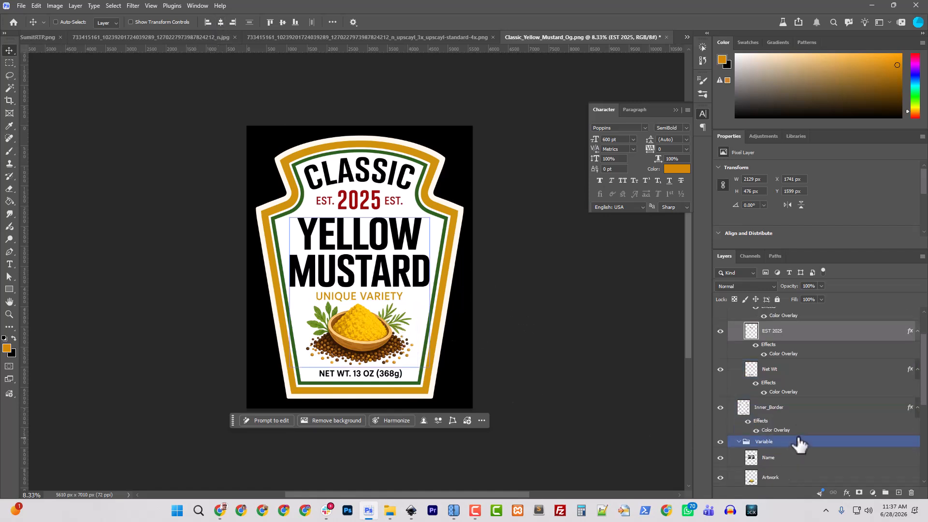
scroll(798, 438, down, 3)
scroll(799, 438, up, 5)
scroll(799, 438, down, 1)
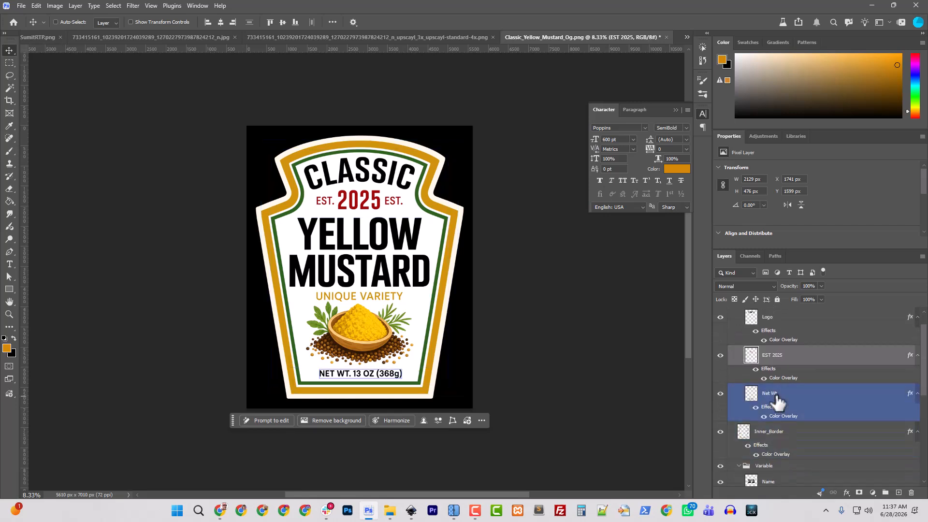
click(777, 400)
click(221, 21)
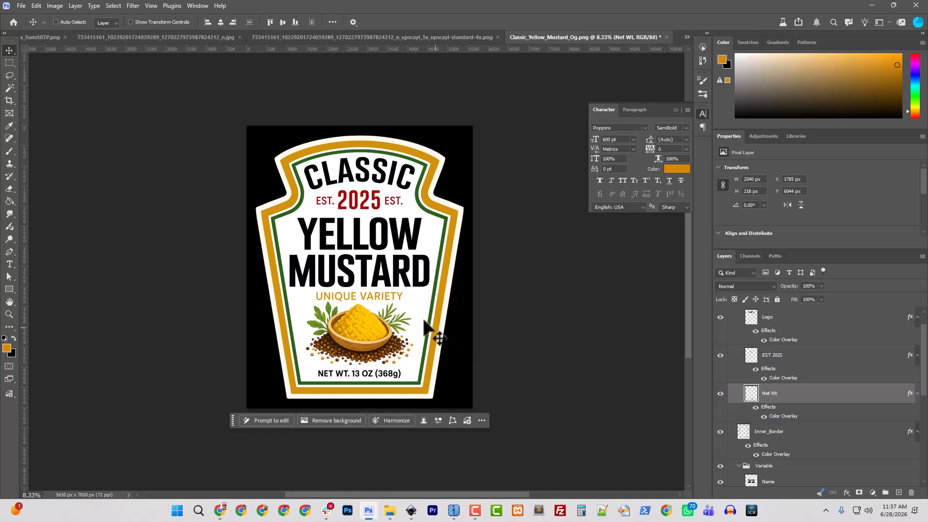
Hide the Background layer so the label stands on transparency.
scroll(431, 335, down, 5)
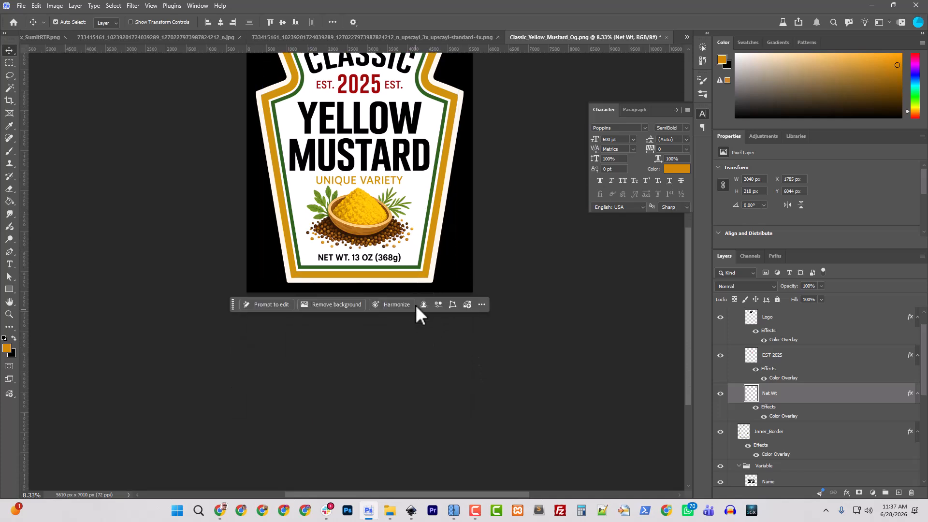
key(ctrl+plus)
key(ctrl+plus)
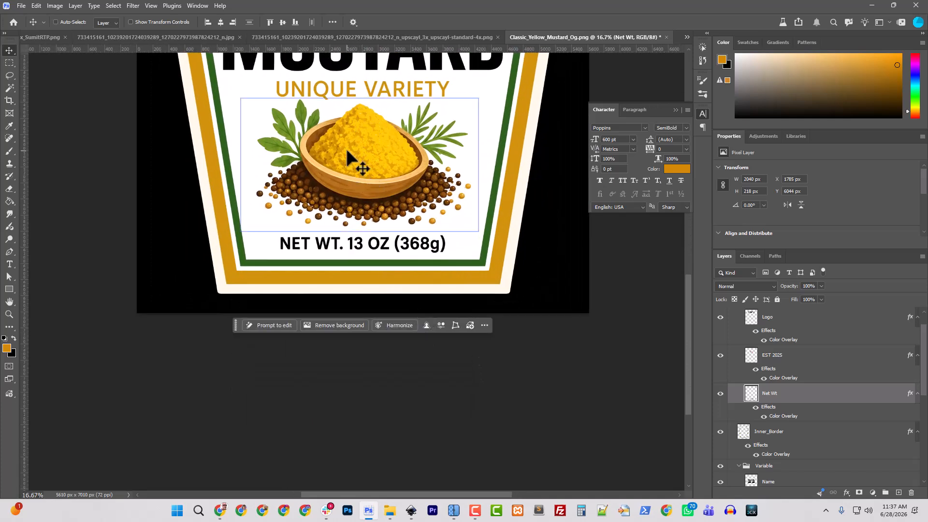
scroll(402, 169, up, 2)
scroll(410, 184, up, 9)
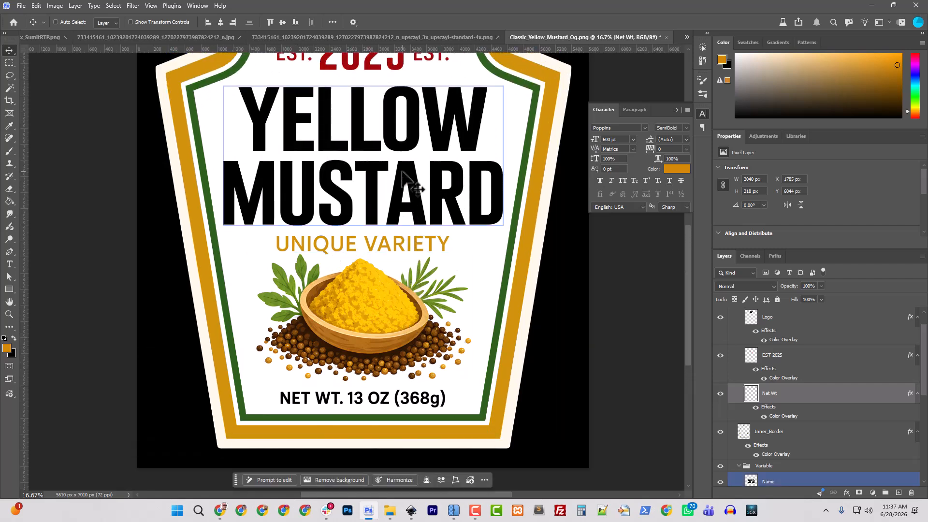
scroll(747, 400, down, 8)
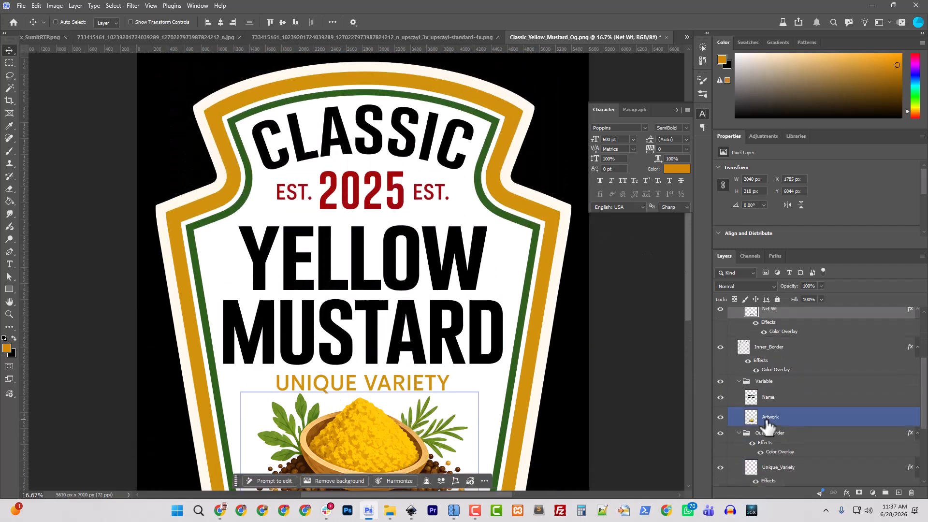
click(720, 476)
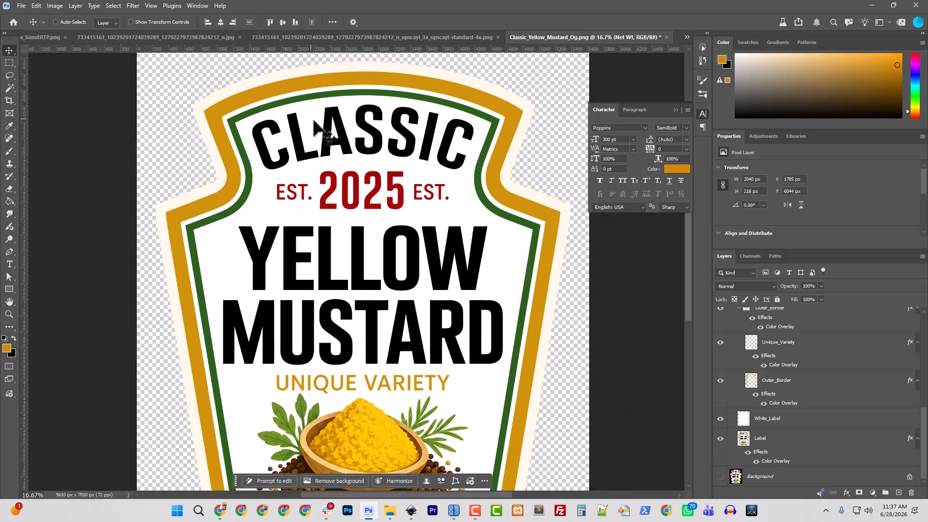
Save the document as Classic_Condiments.psd in the Classic_Condiments folder inside Downloads.
click(22, 6)
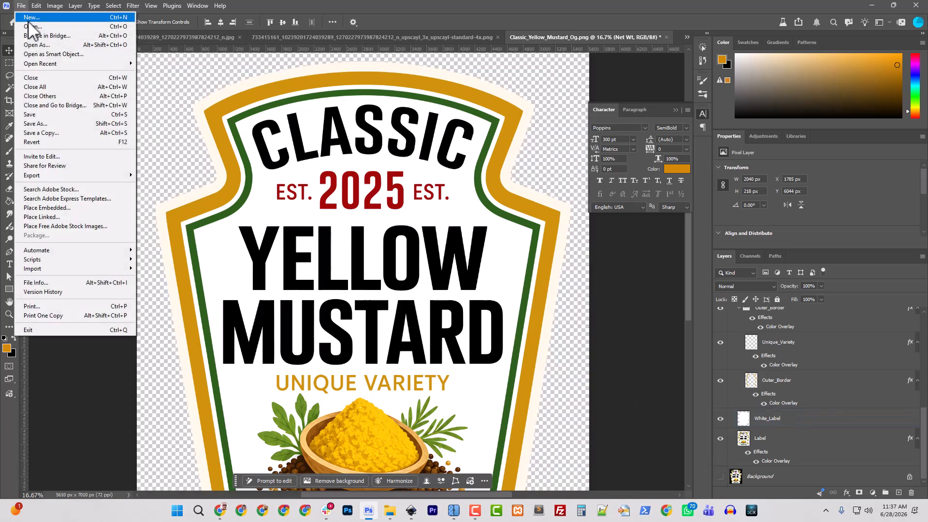
click(59, 128)
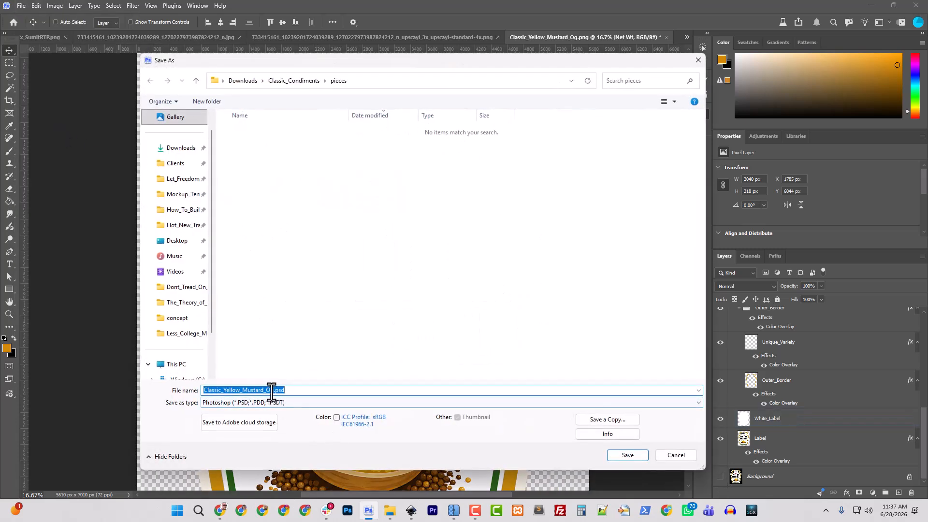
click(300, 81)
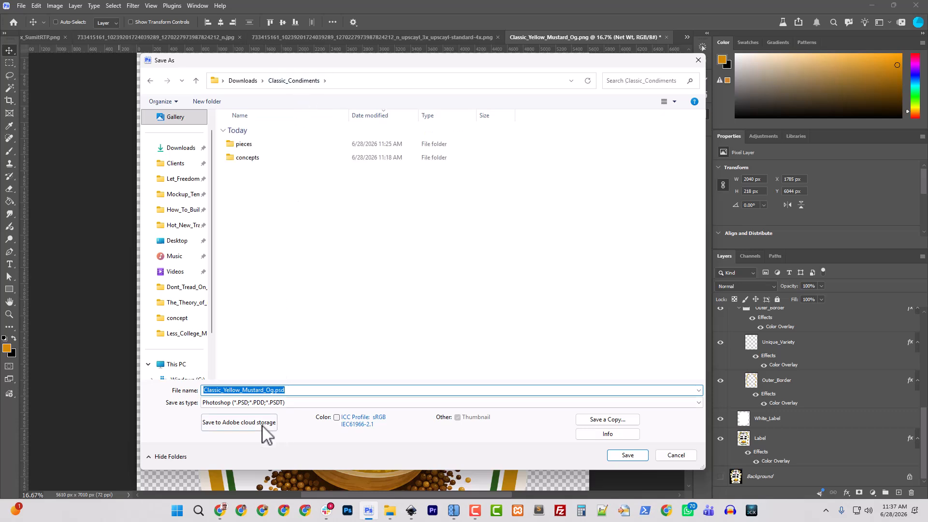
drag(273, 393, 232, 395)
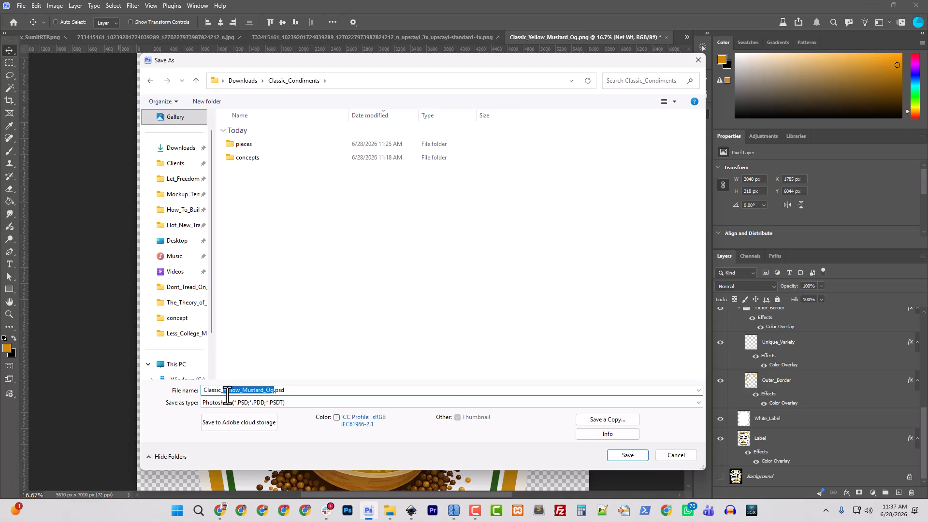
text(Co)
key(Return)
Collapse the top-level Artwork group and rename it Yellow_Mustard.
key(ctrl+minus)
key(ctrl+minus)
key(ctrl+minus)
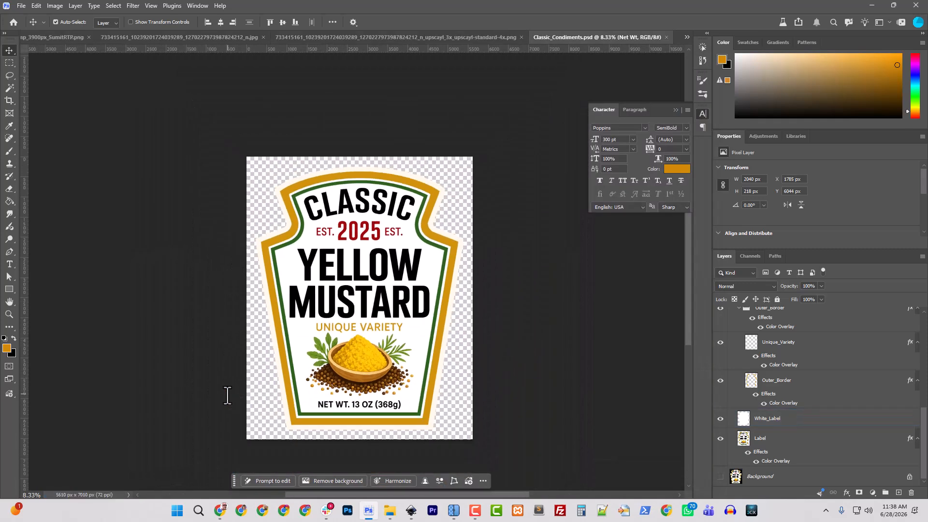
scroll(865, 381, up, 8)
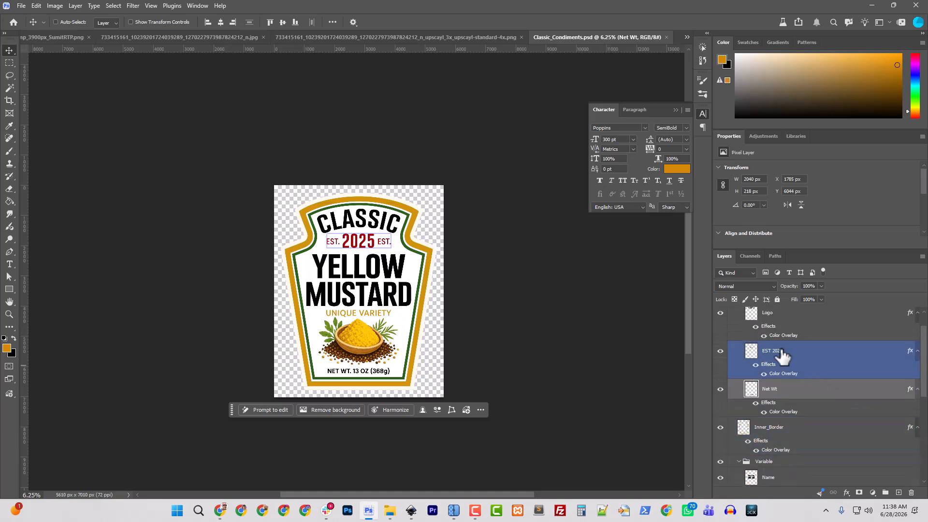
click(761, 313)
click(730, 312)
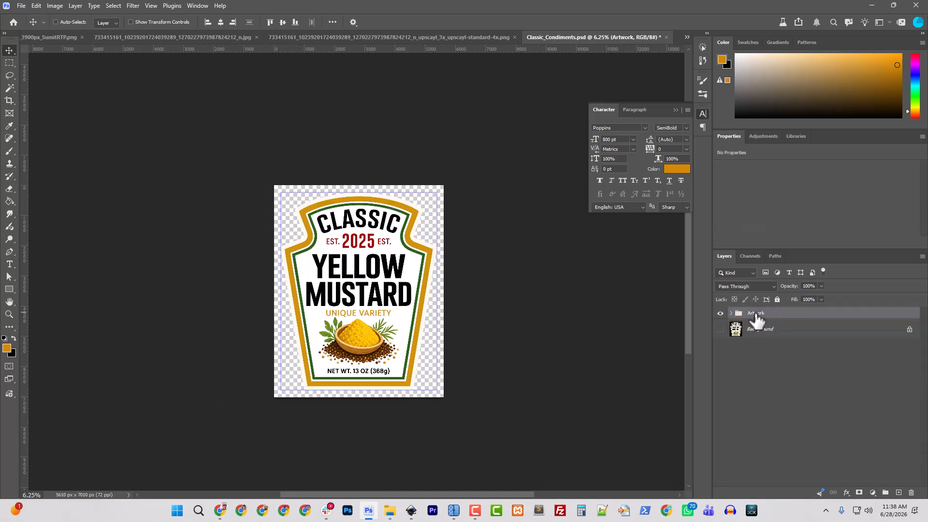
double_click(756, 313)
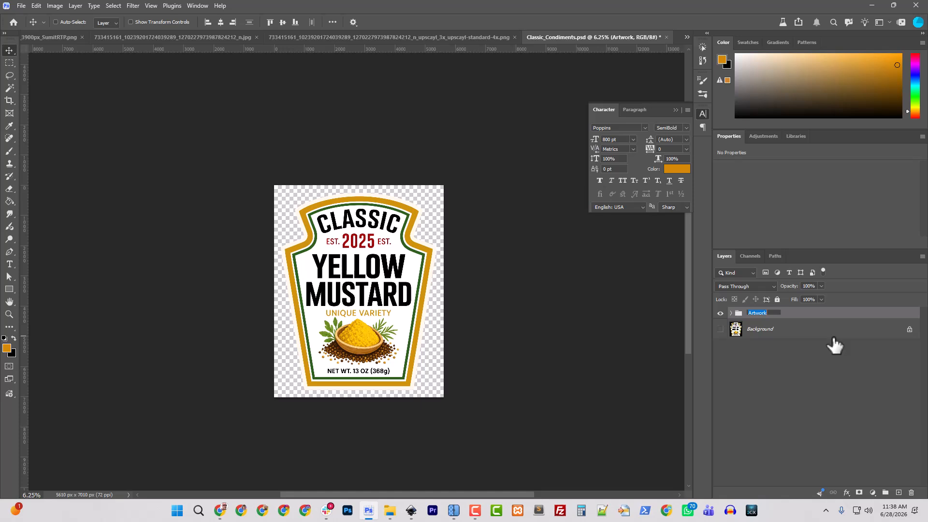
text(Yellow_Mustard)
key(Return)
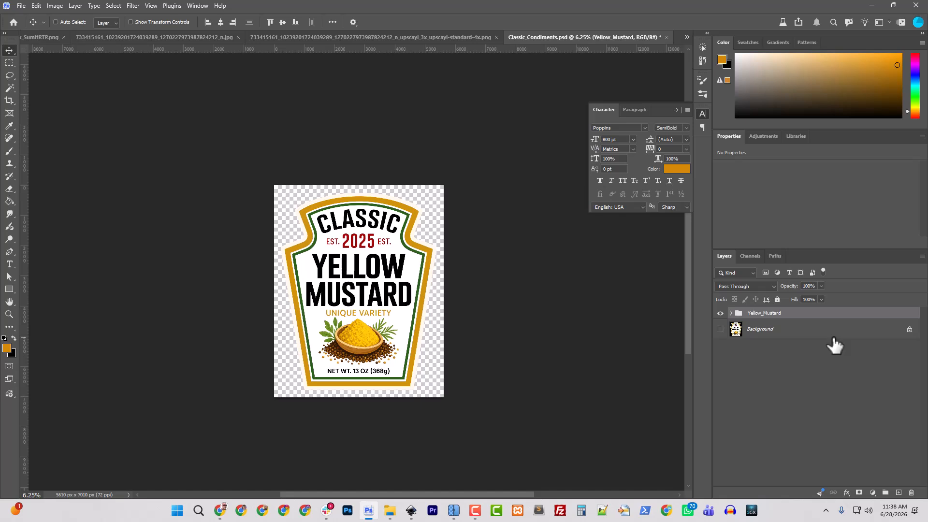
Duplicate the Yellow_Mustard group within Classic_Condiments.psd, keeping the suggested name Yellow_Mustard copy.
right_click(755, 314)
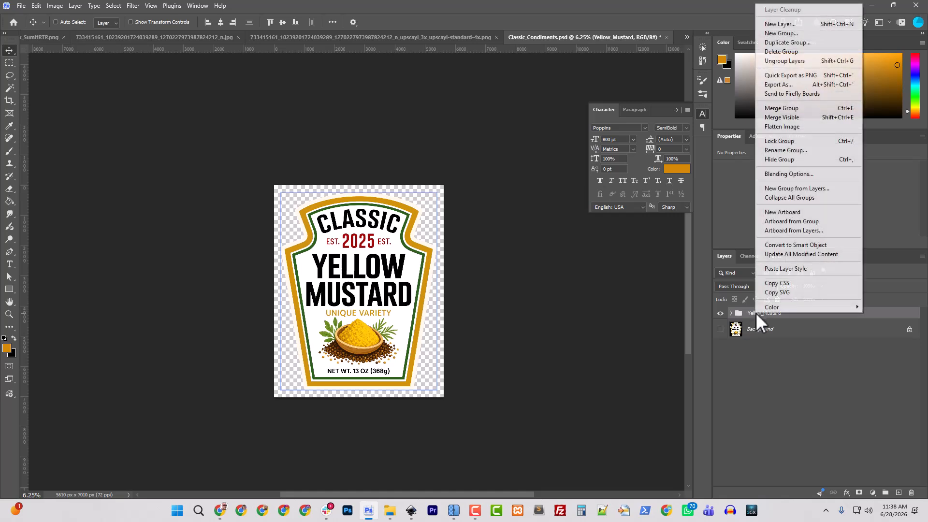
click(792, 43)
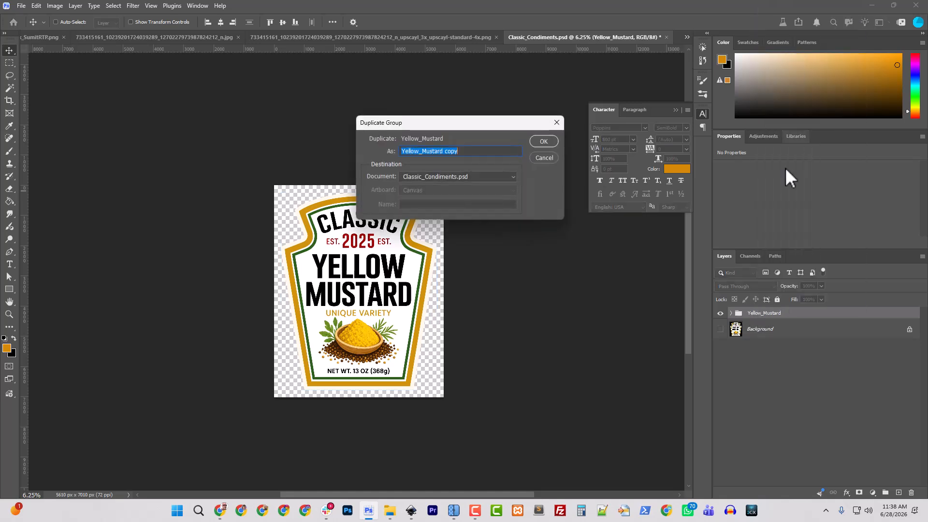
click(542, 142)
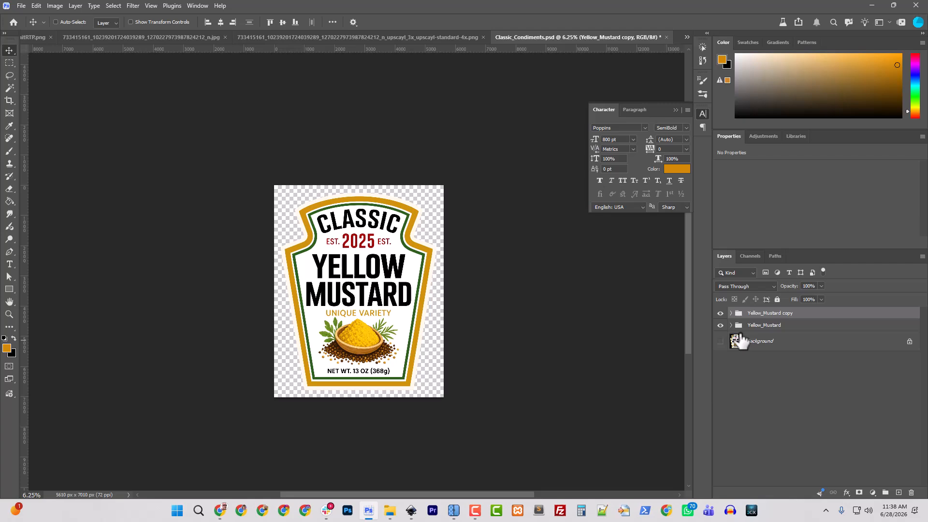
click(390, 510)
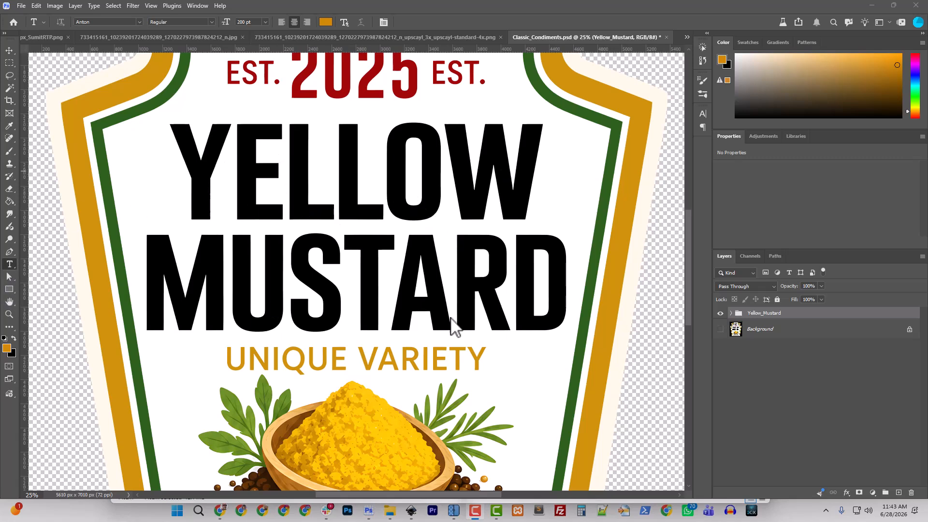
Expand the Yellow_Mustard group, collapse its Branding subgroup and select the Name layer, with the type style left at Regular.
click(730, 312)
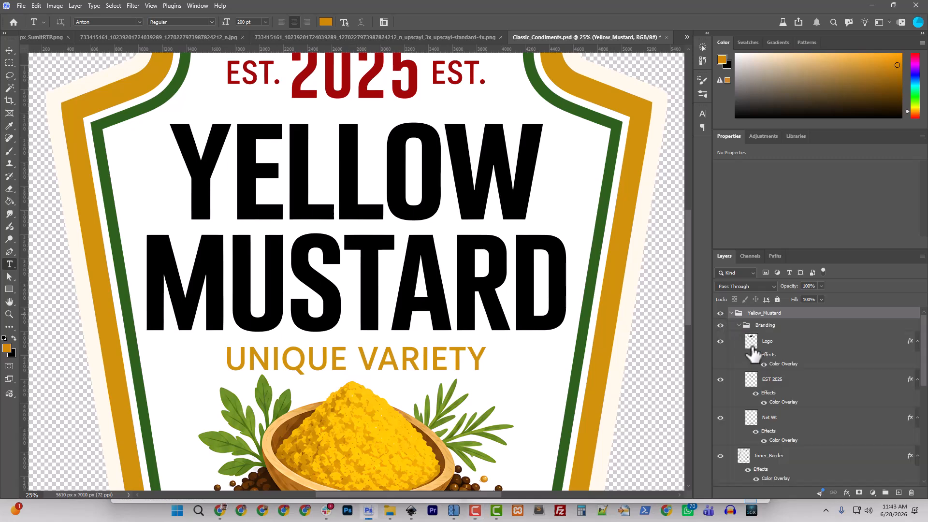
click(738, 325)
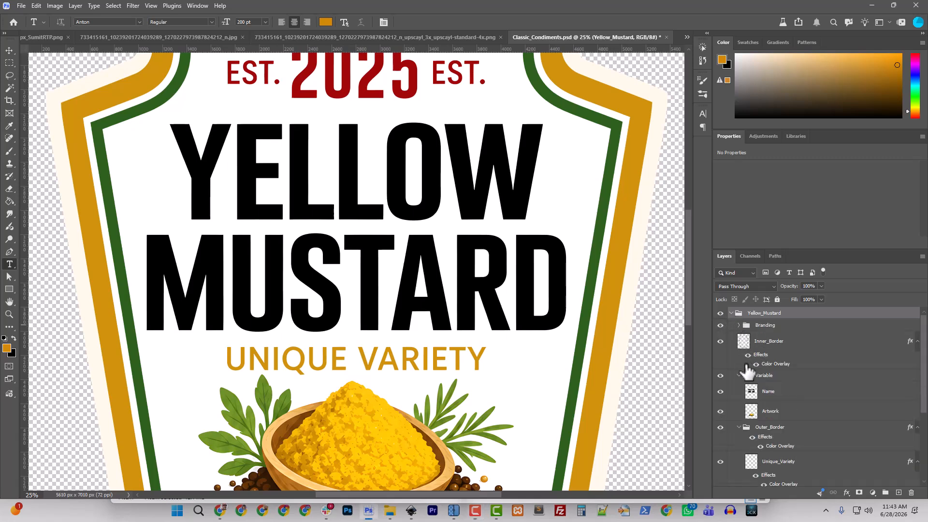
click(770, 392)
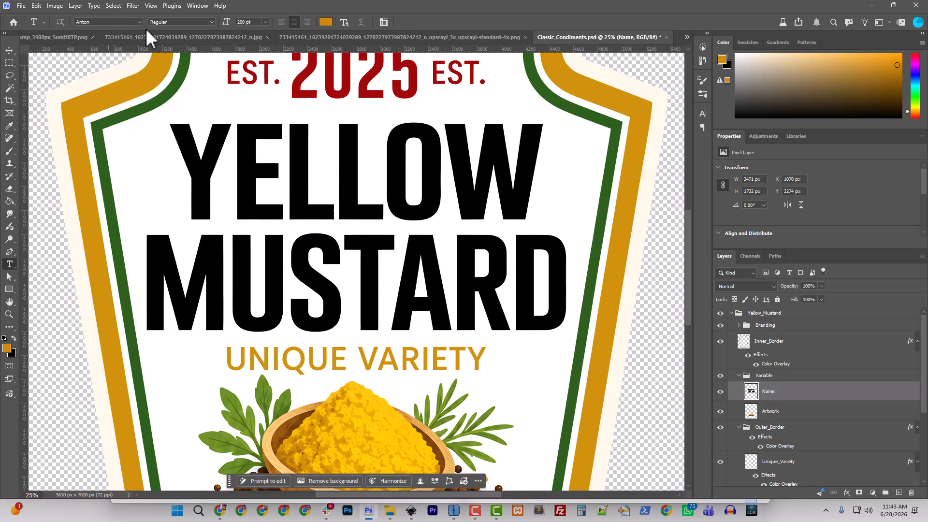
click(212, 22)
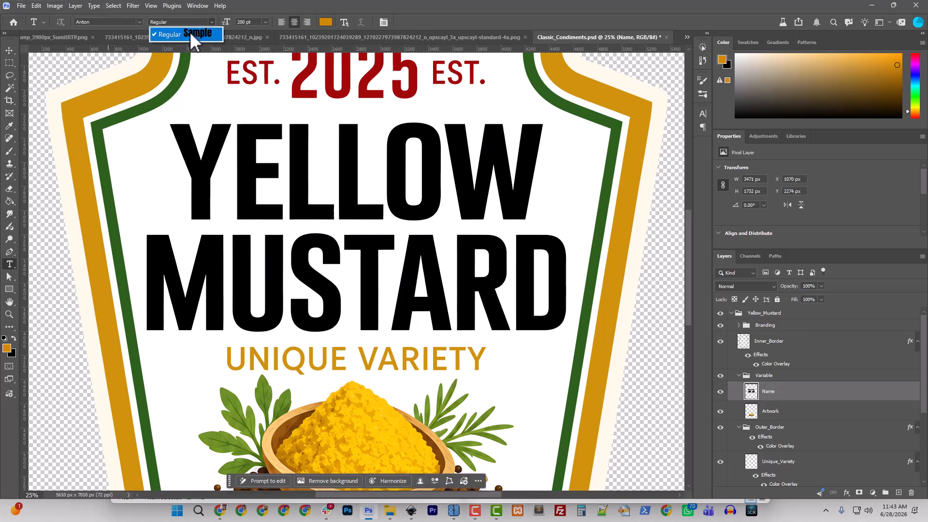
click(190, 33)
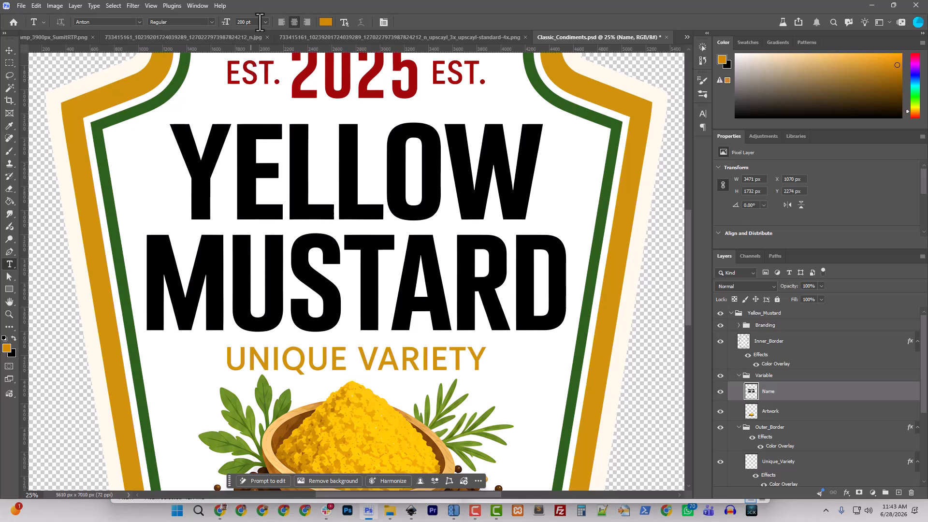
drag(256, 23, 189, 26)
Set the document resolution to 300 pixels/inch with resampling turned off.
click(55, 5)
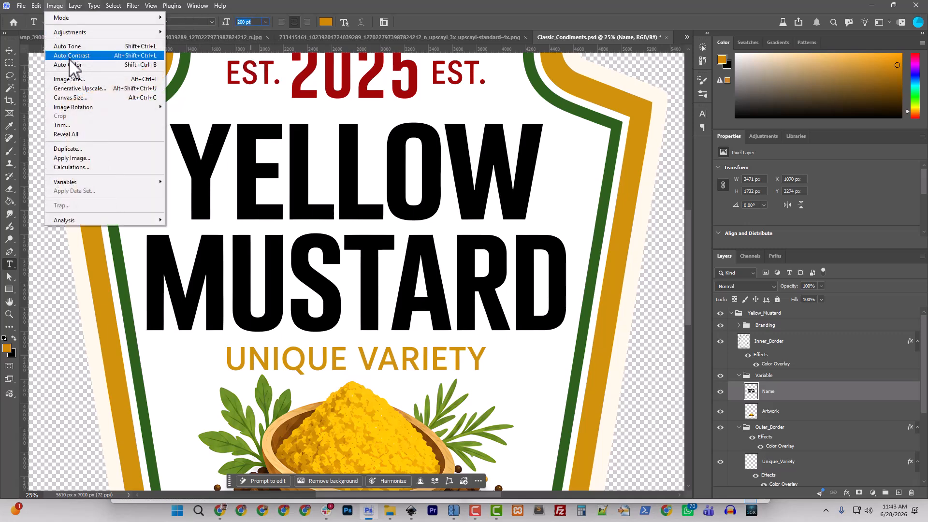
click(72, 78)
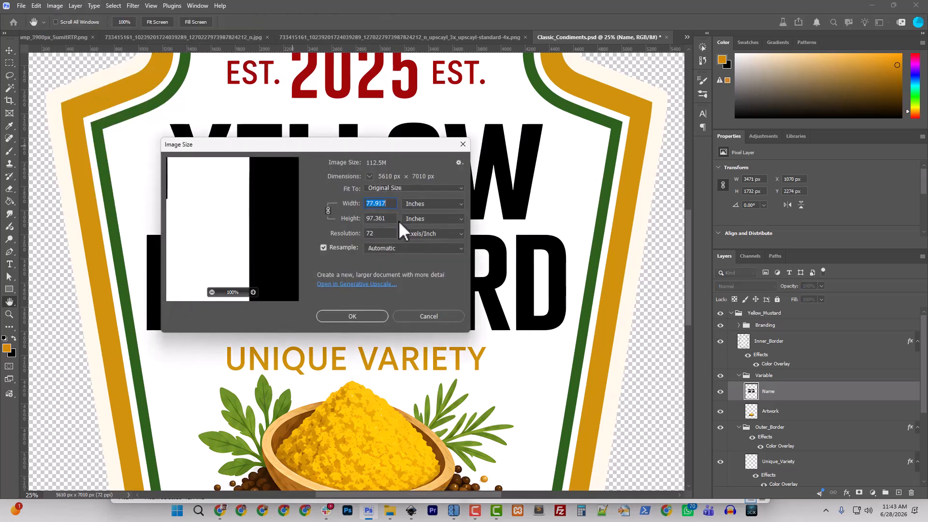
click(337, 244)
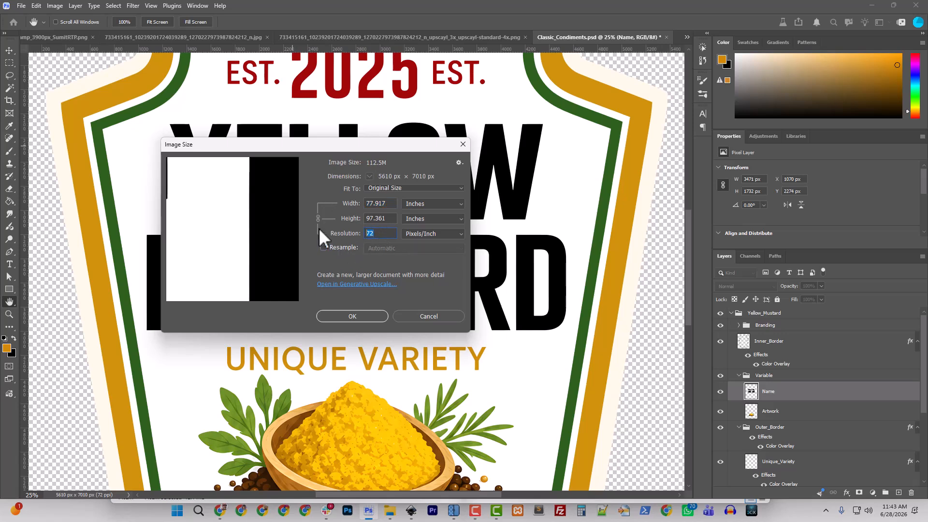
text(300)
click(351, 315)
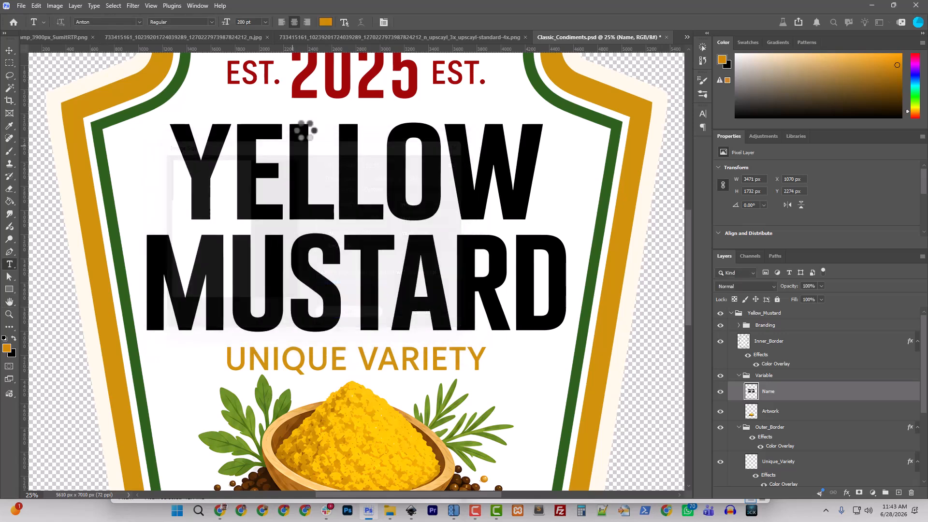
Add the text YELLOW in Anton Regular at 200 pt over the existing black YELLOW lettering.
click(349, 212)
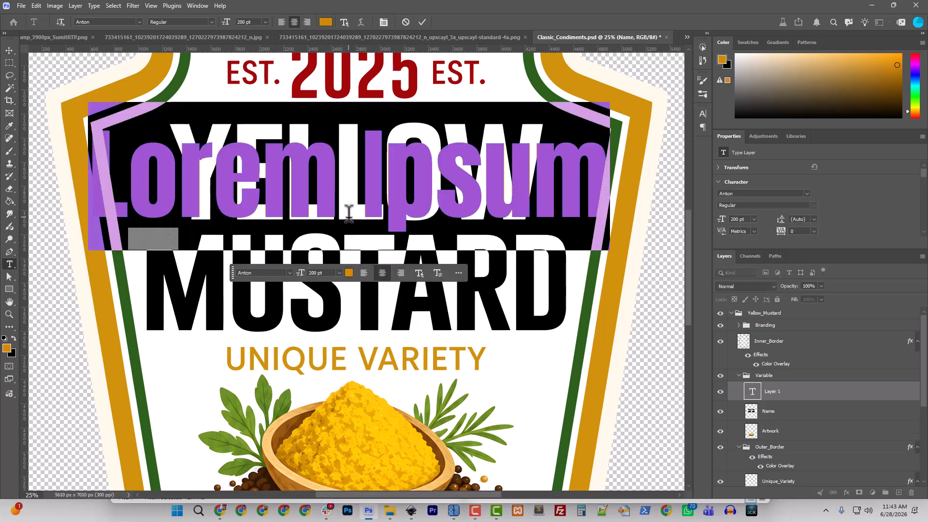
text(YELLOW)
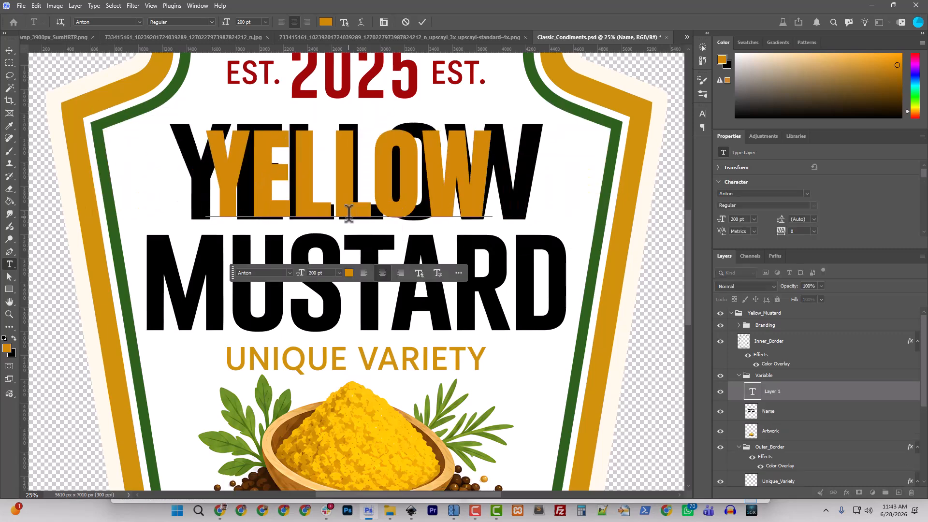
click(9, 50)
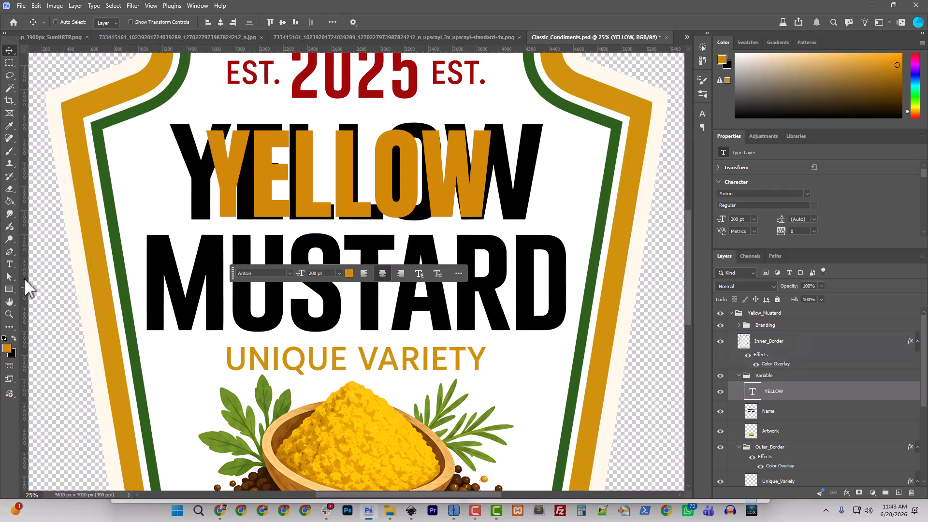
click(9, 264)
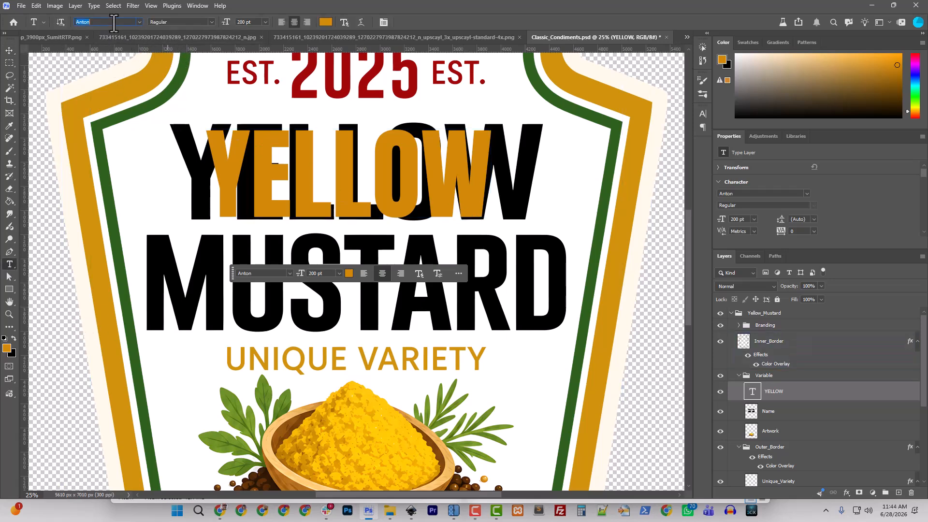
text(imp)
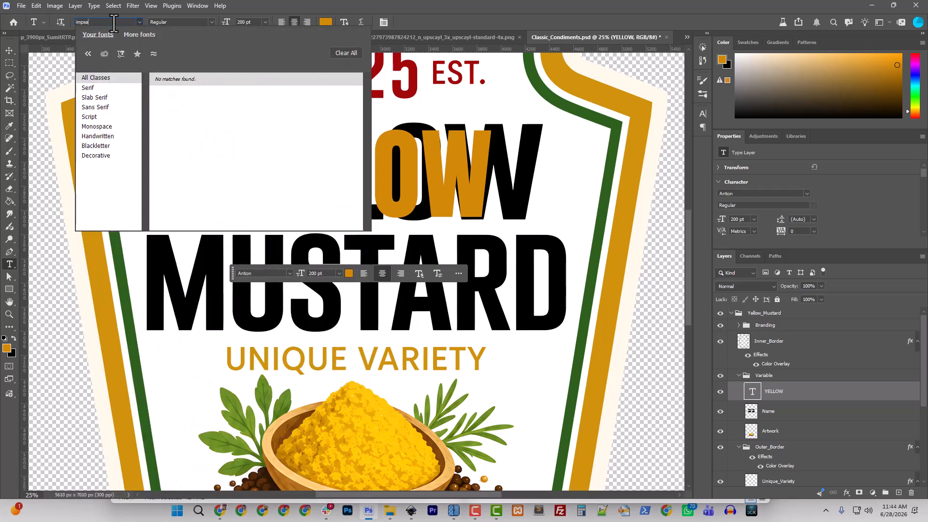
key(Escape)
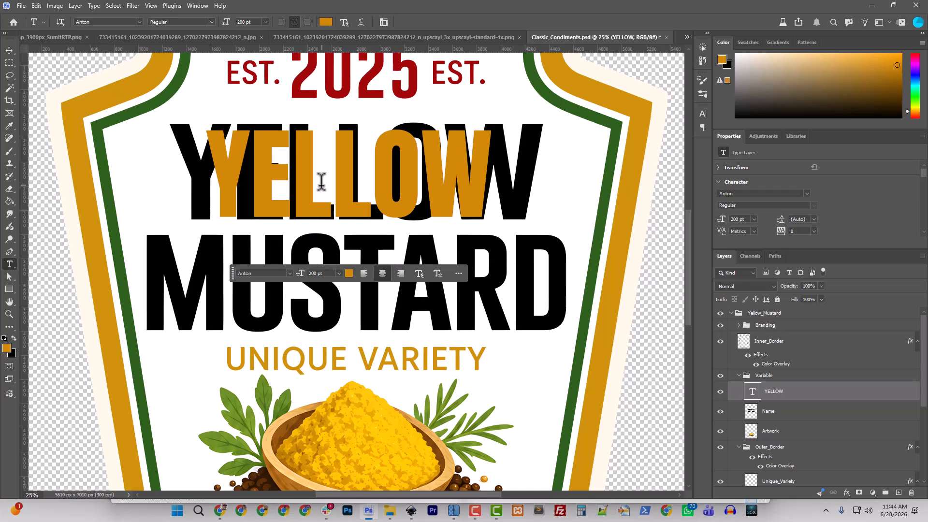
Change the font of the new YELLOW text layer to Impact.
click(702, 115)
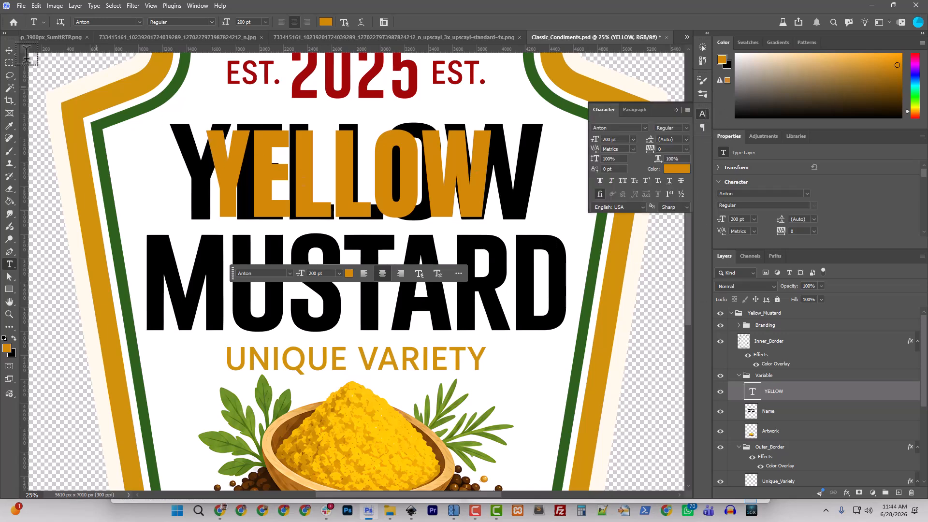
key(v)
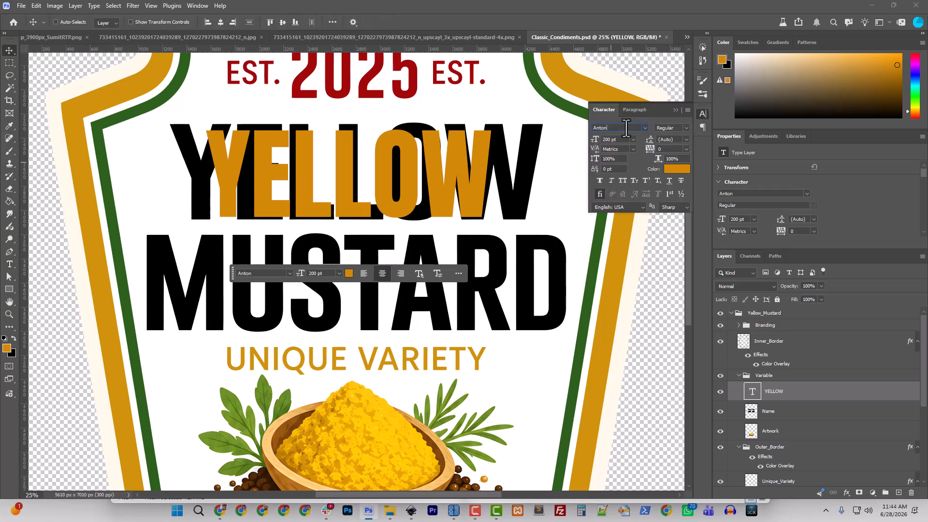
text(impac)
click(623, 128)
drag(619, 131, 558, 129)
text(impact)
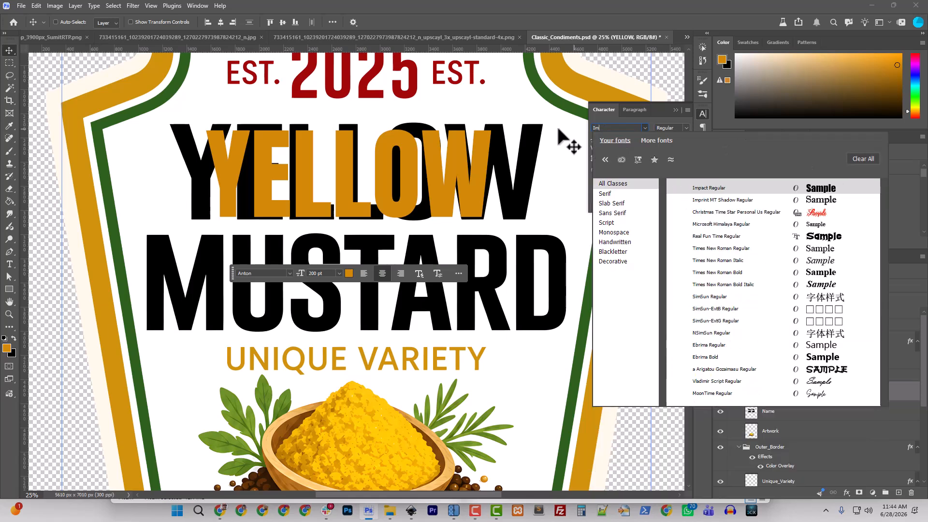
key(Return)
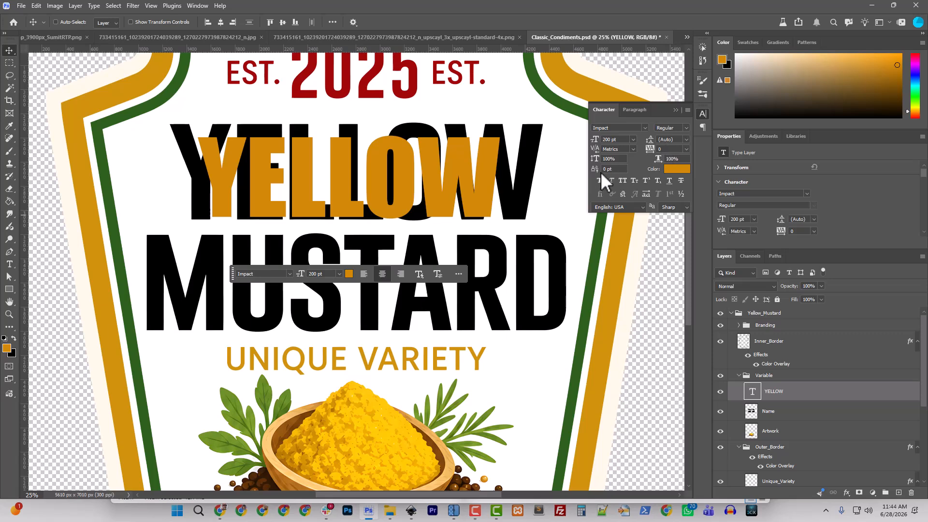
Set the YELLOW text layer's font size to 250 pt.
click(620, 140)
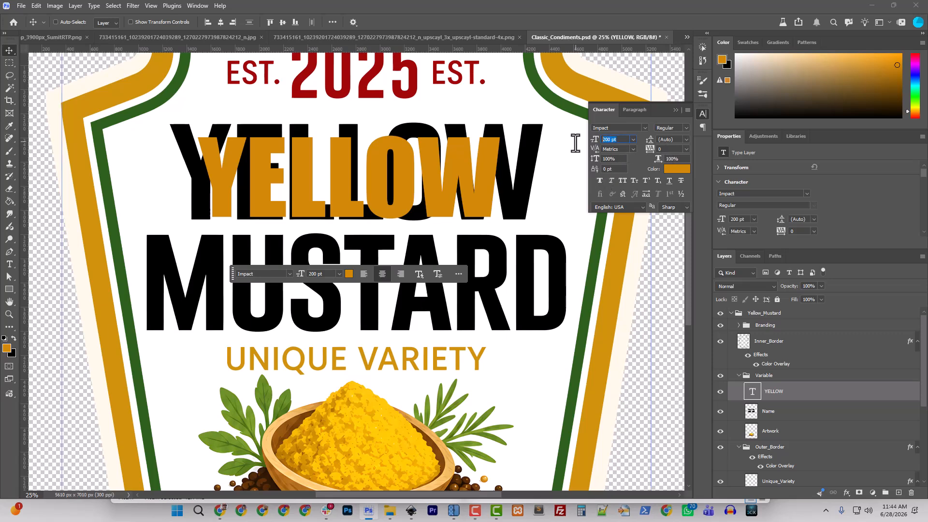
text(250)
key(Return)
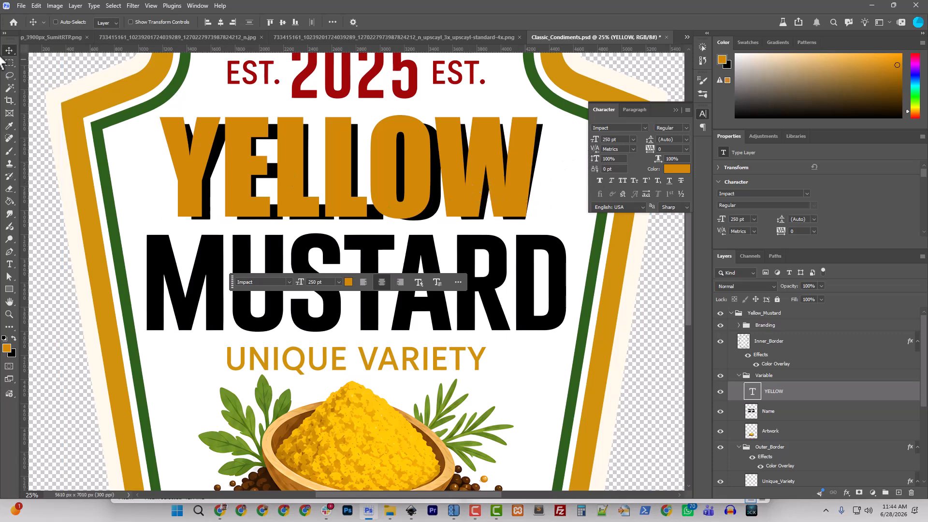
Centre the YELLOW text horizontally on the canvas, nudge it up slightly and check the available Impact styles.
click(221, 23)
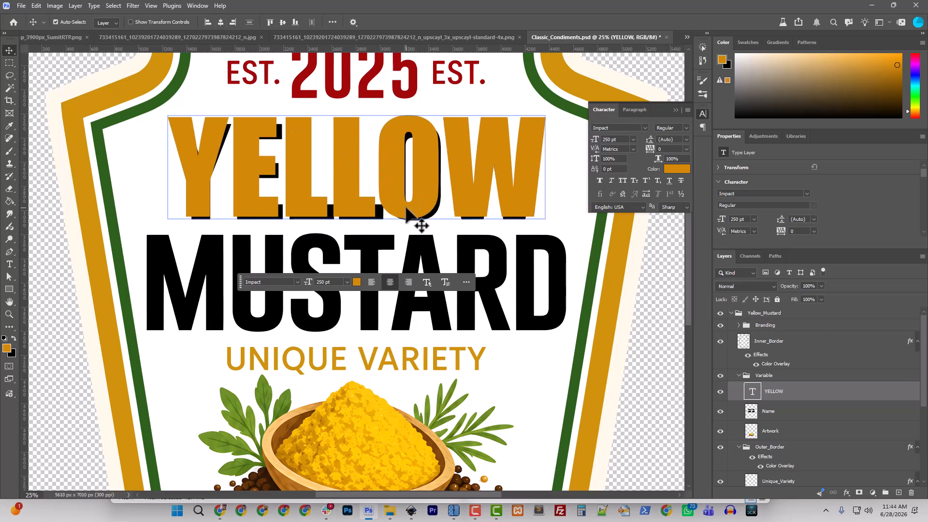
drag(406, 207, 407, 212)
click(684, 127)
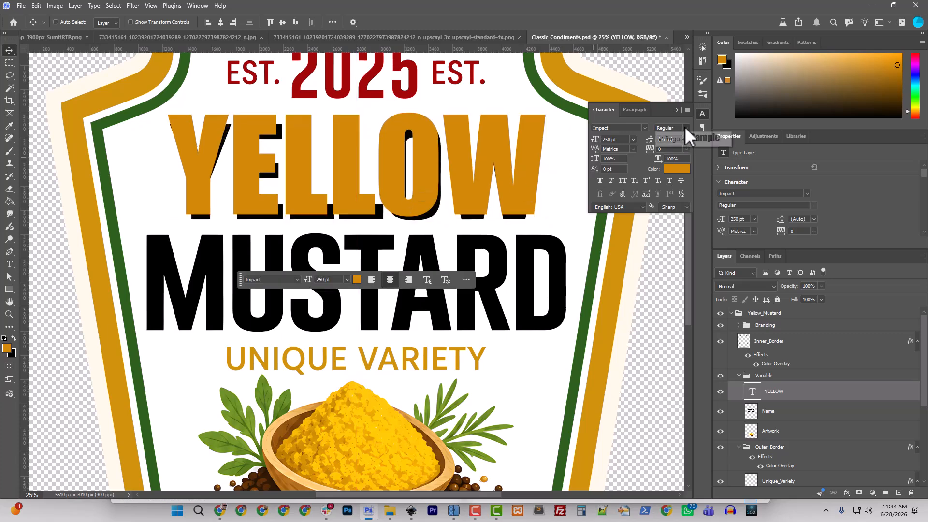
click(616, 124)
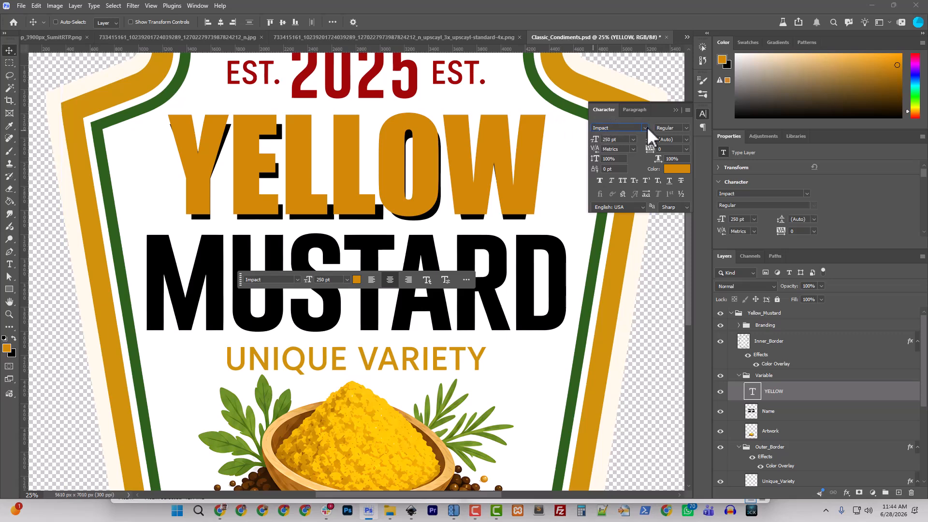
Set the YELLOW text's size to 240 pt and its font to Anton Regular.
click(617, 140)
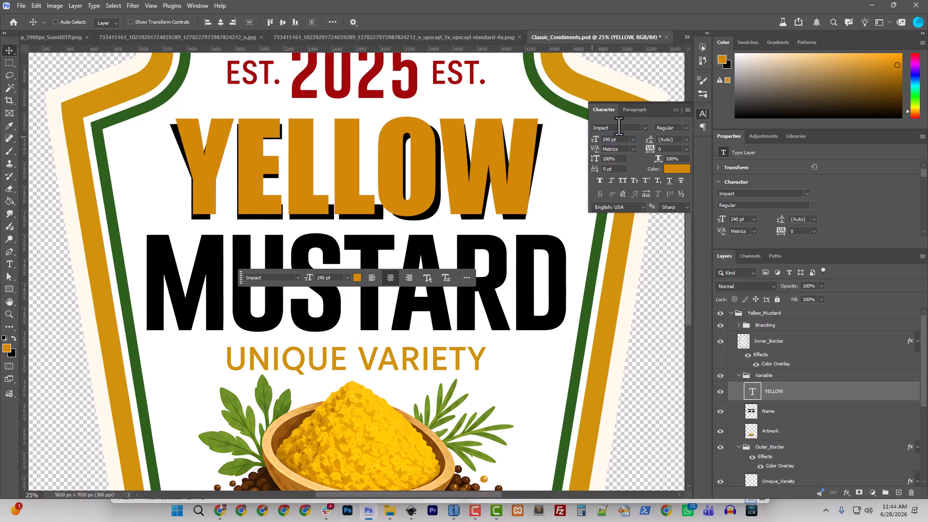
text(Anton)
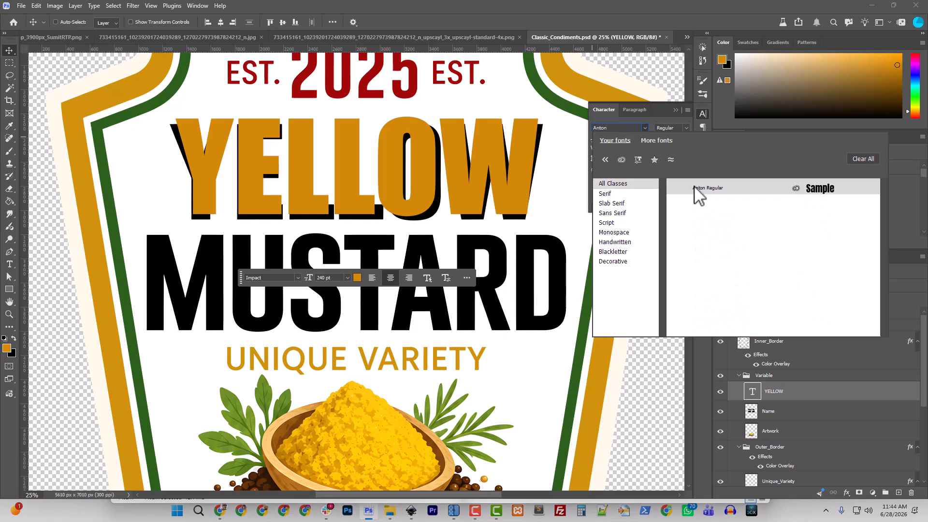
click(695, 189)
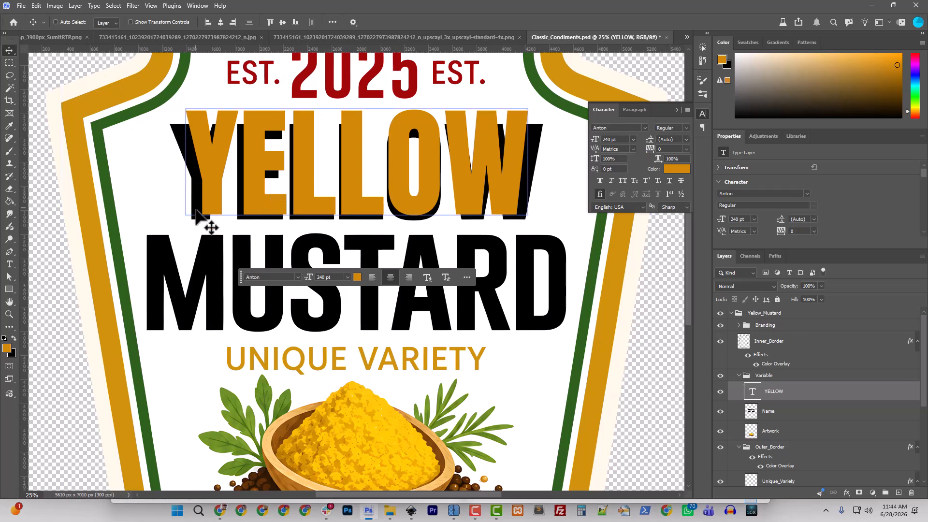
Move the YELLOW text onto the left edge of the black word, then try 200 pt and settle on a size of 230 pt.
drag(211, 192, 200, 195)
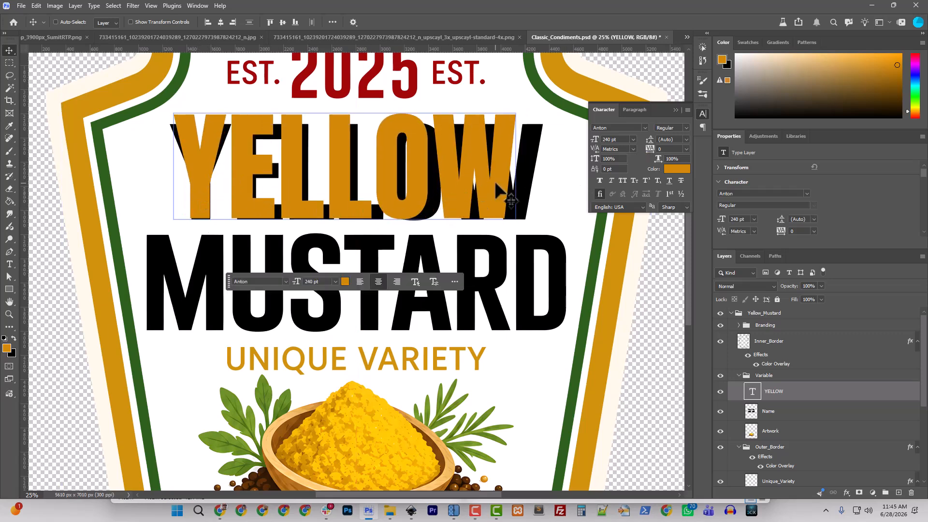
click(610, 140)
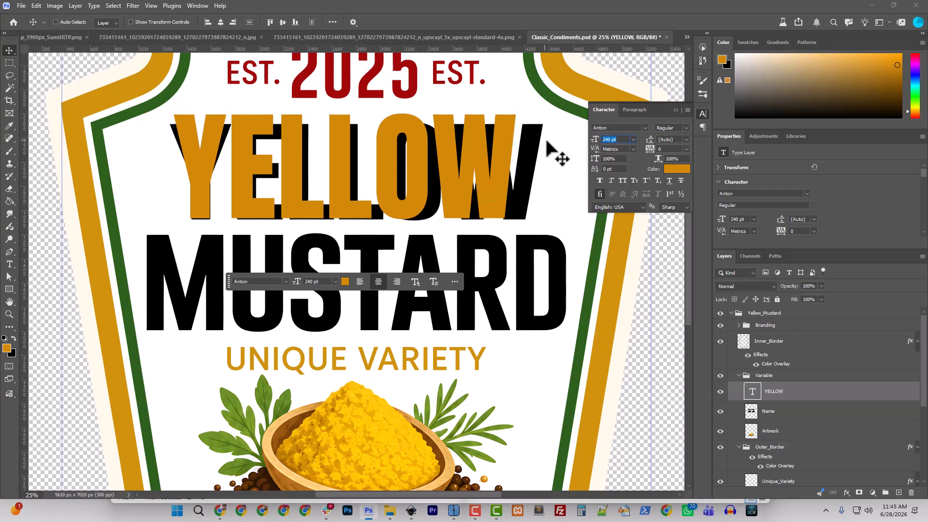
key(Return)
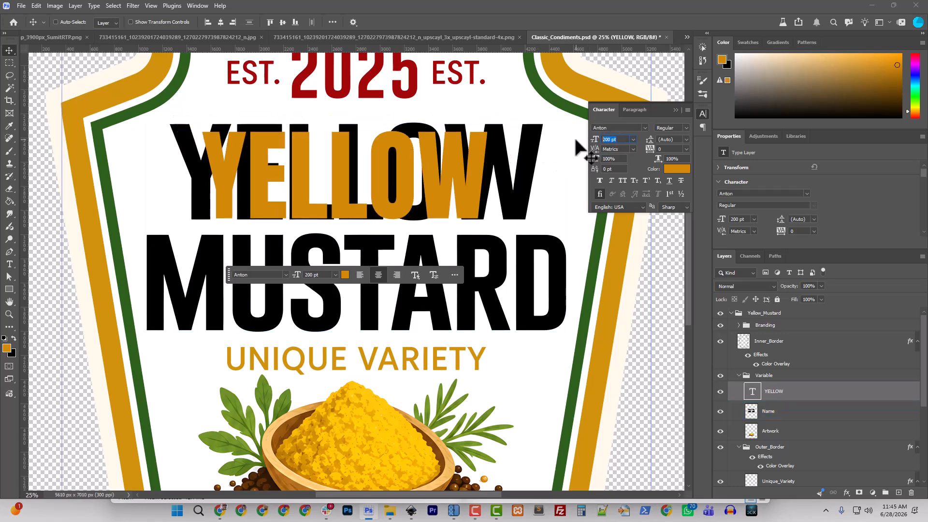
text(230)
key(Return)
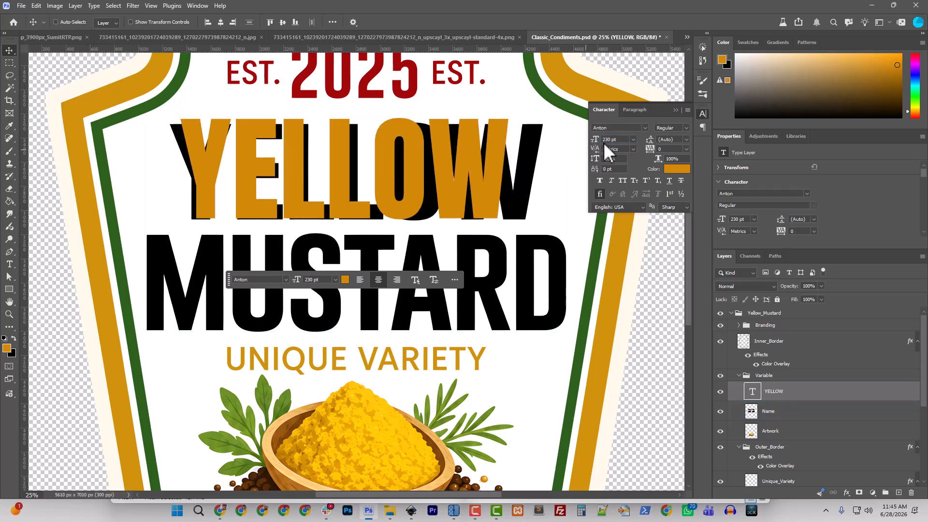
Set the YELLOW text's size to 225 pt and tracking to 50, and centre it horizontally on the canvas.
click(621, 140)
text(225)
key(Return)
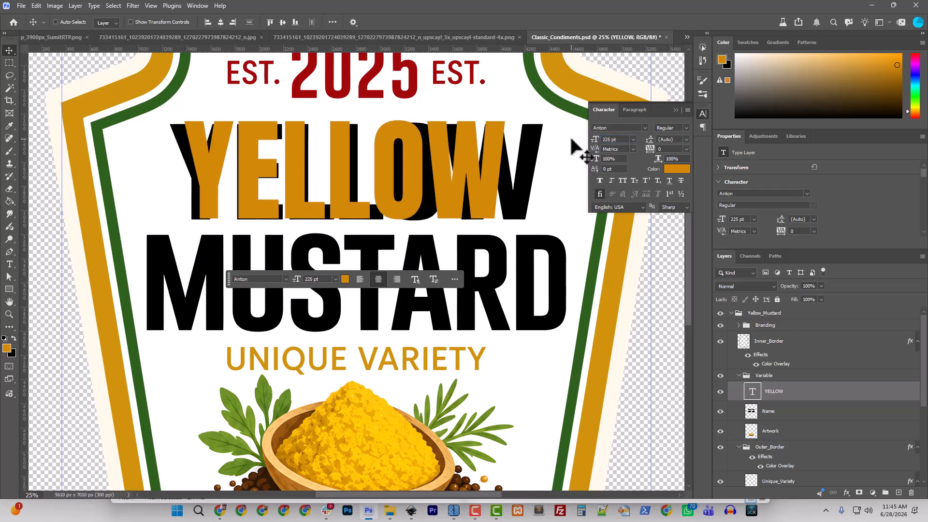
click(649, 150)
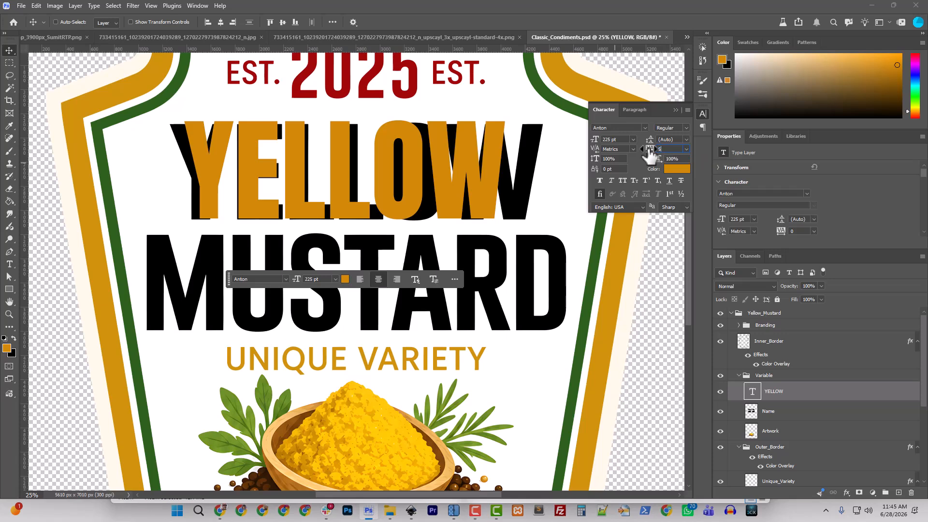
text(50)
key(Return)
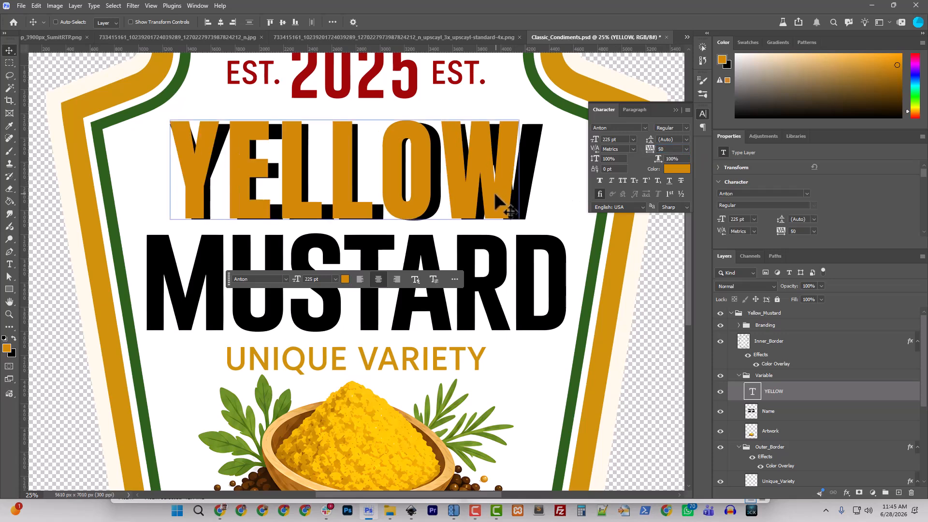
click(221, 22)
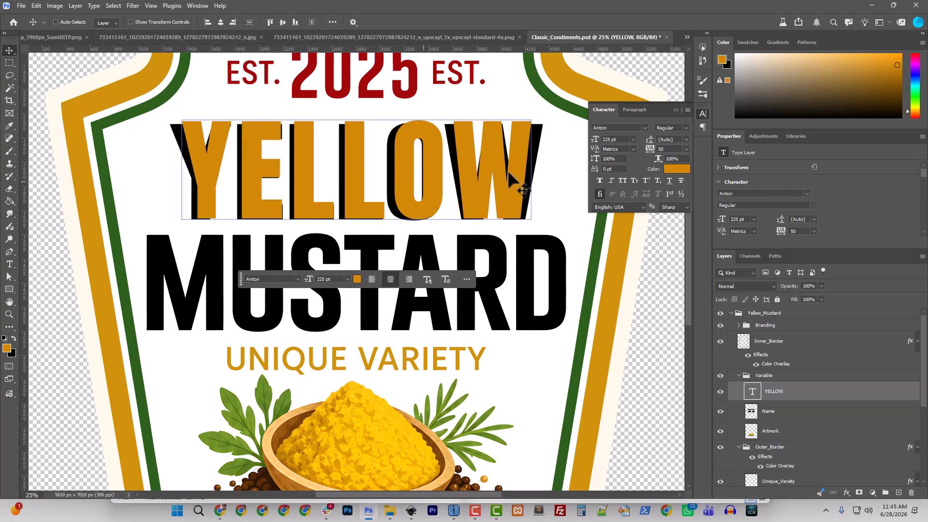
Set the YELLOW text's size to 220 pt, align it over the original black word and widen it symmetrically to the same width.
drag(620, 140, 588, 140)
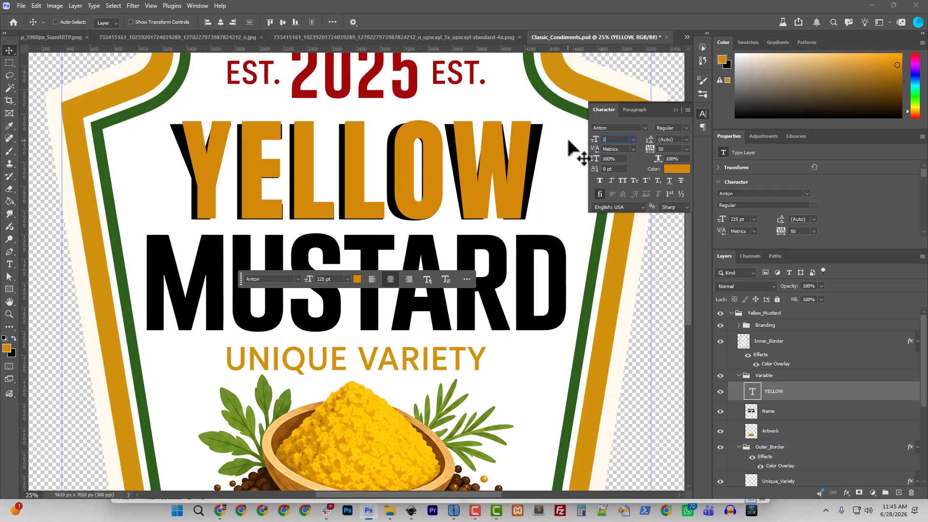
key(Return)
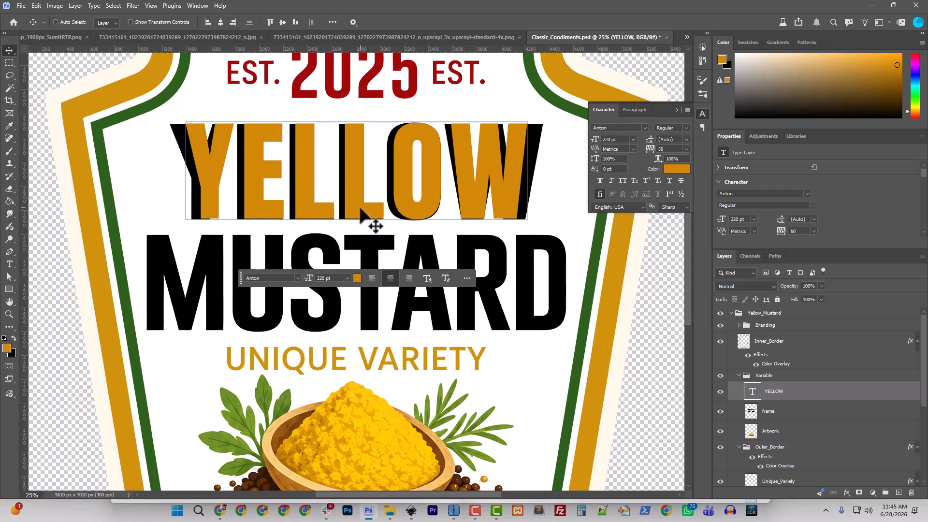
drag(359, 208, 367, 220)
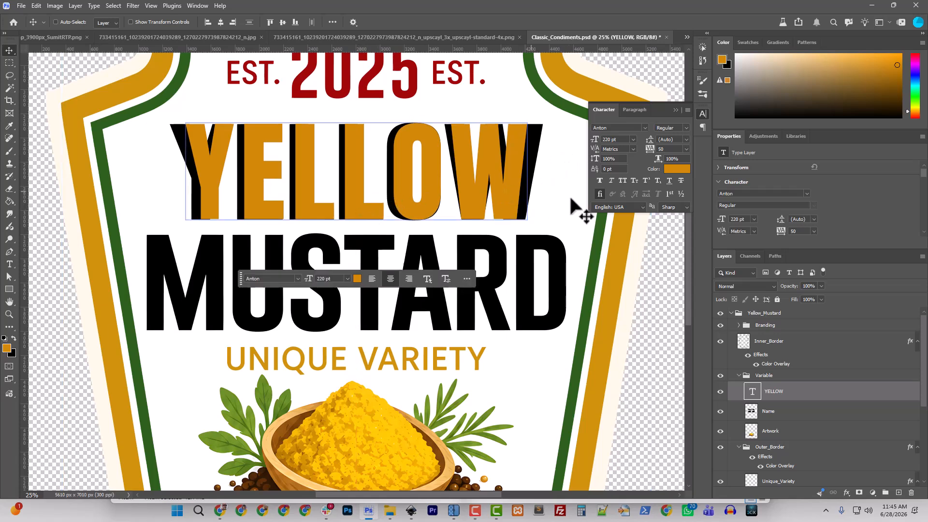
key(ctrl+t)
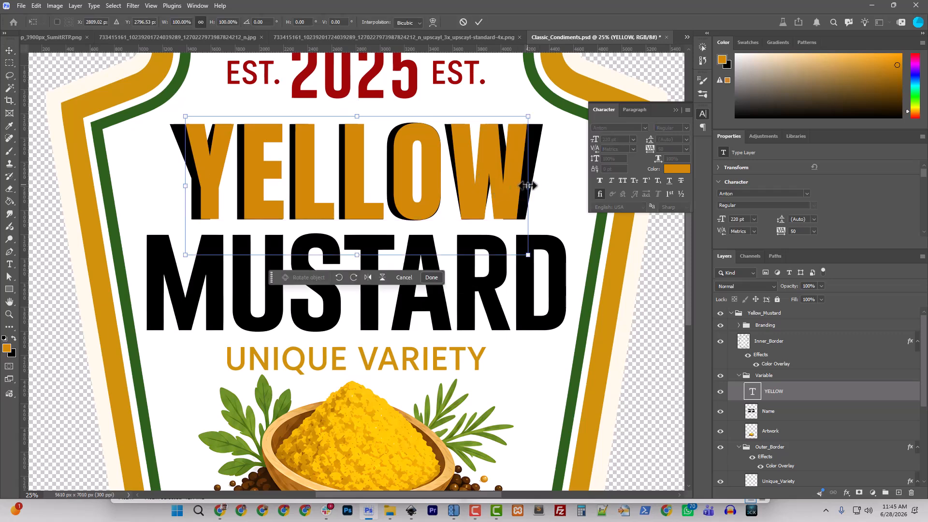
drag(527, 185, 542, 187)
key(Return)
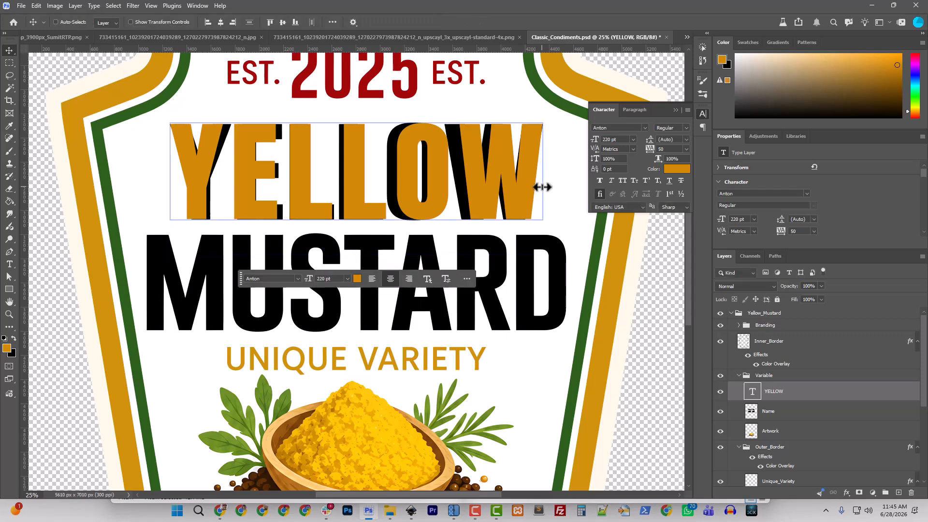
Change the YELLOW text's colour to black (000000).
click(676, 169)
text(000000)
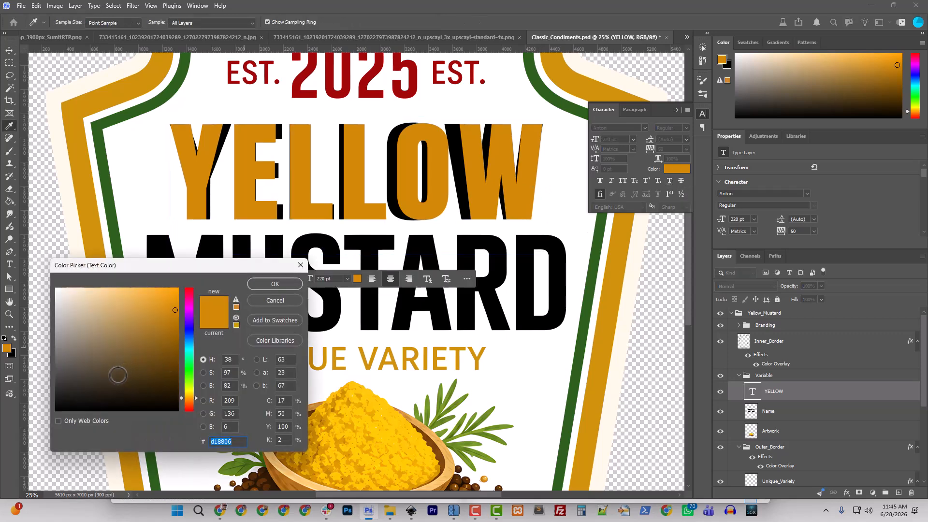
click(275, 285)
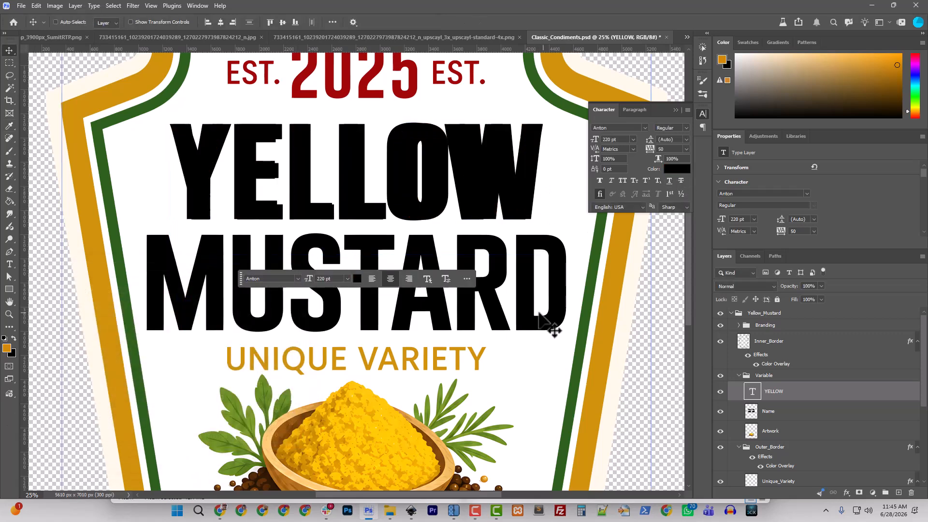
Duplicate the YELLOW text layer and move the copy down over the original word MUSTARD.
right_click(782, 392)
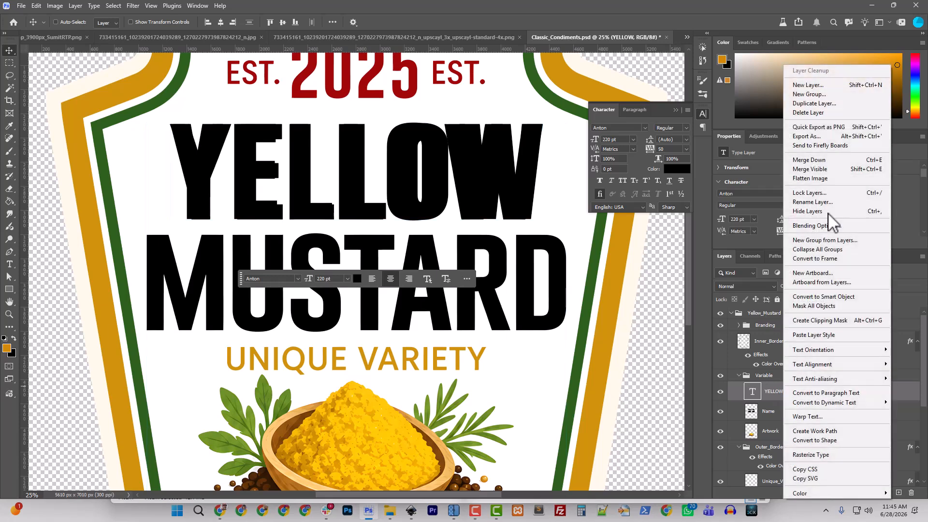
click(825, 106)
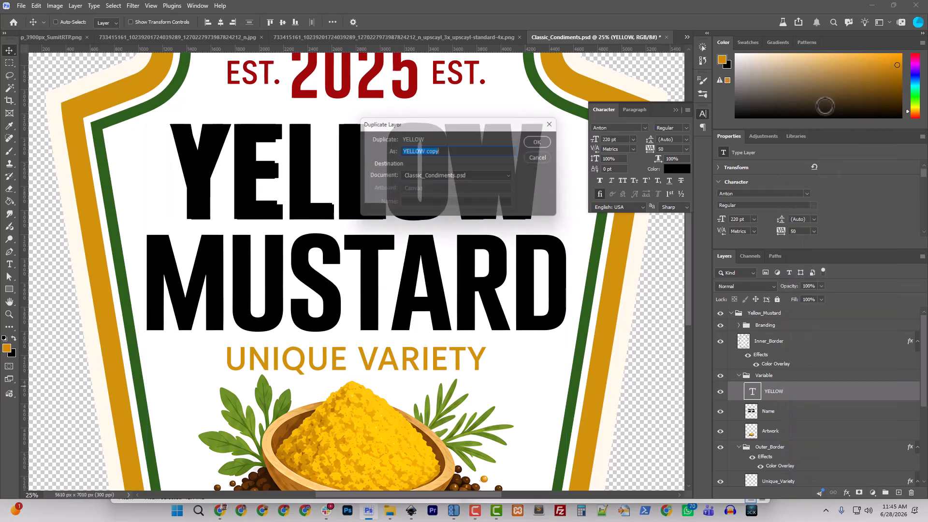
click(543, 145)
drag(417, 220, 390, 322)
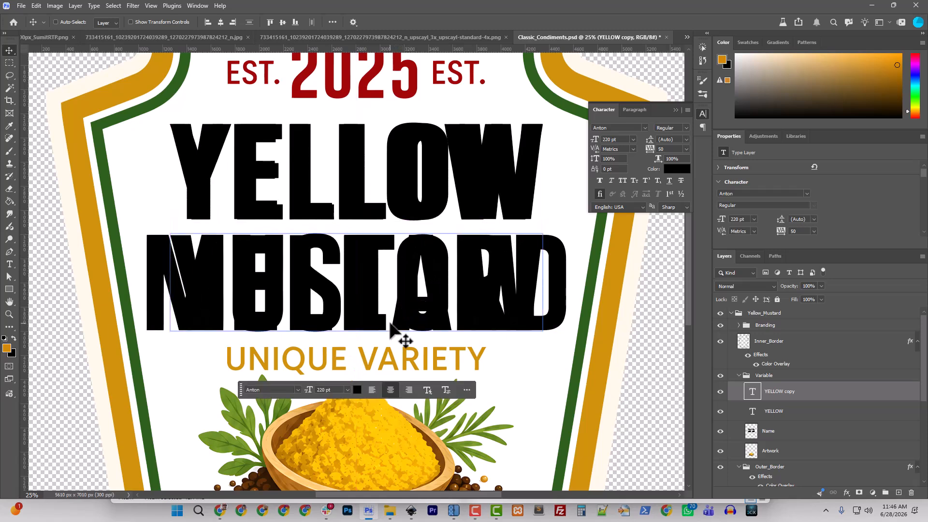
Replace the duplicated layer's text with MUSTARD.
click(9, 264)
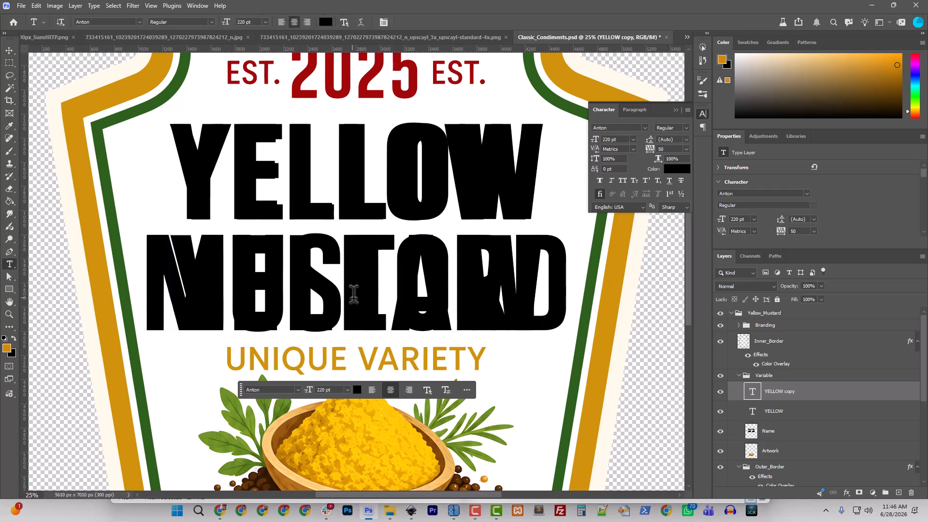
click(355, 299)
key(ctrl+a)
text(MUSTARD)
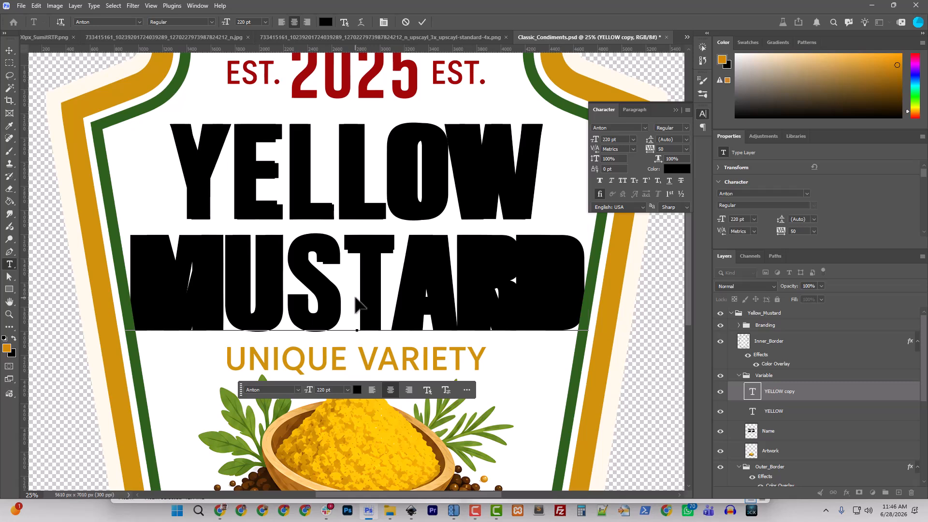
click(9, 50)
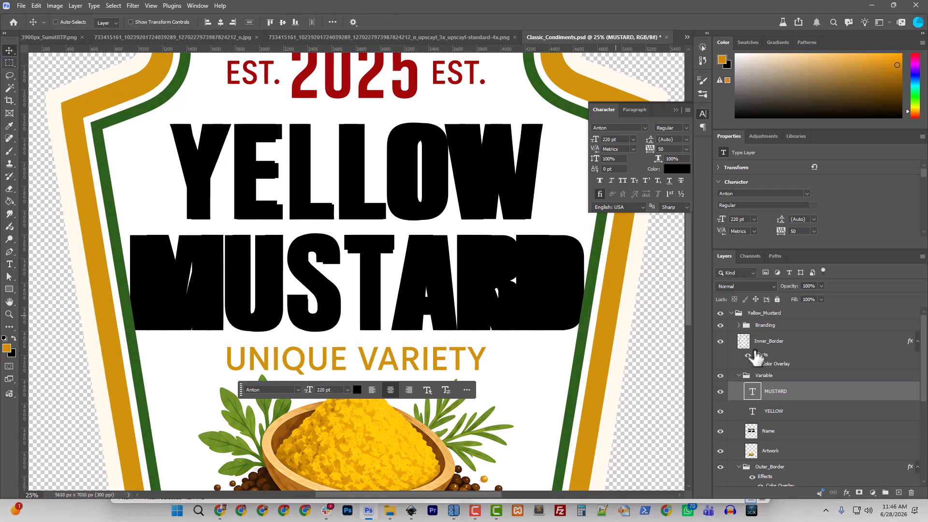
Narrow the MUSTARD text symmetrically to about 92.7% width so it matches the original lettering underneath.
key(ctrl+t)
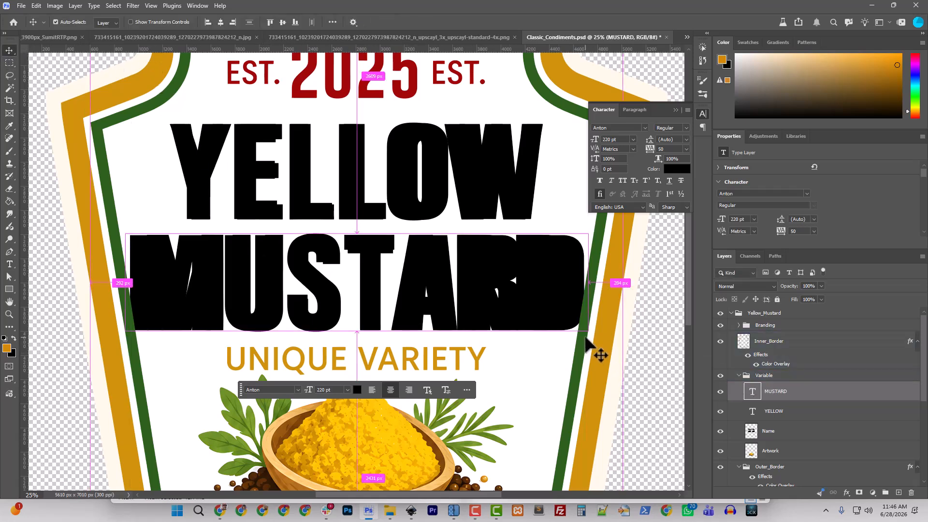
drag(588, 296, 572, 299)
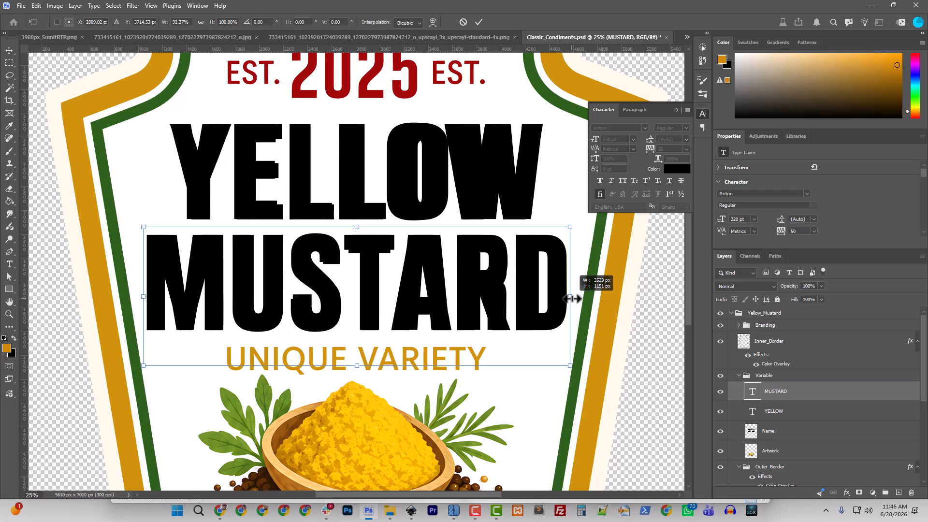
drag(572, 298, 572, 298)
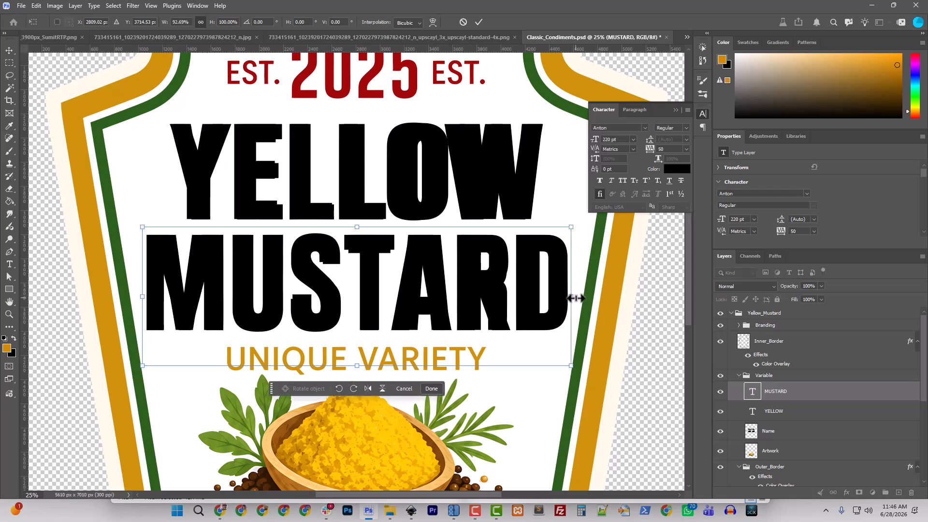
key(Return)
key(ctrl+semicolon)
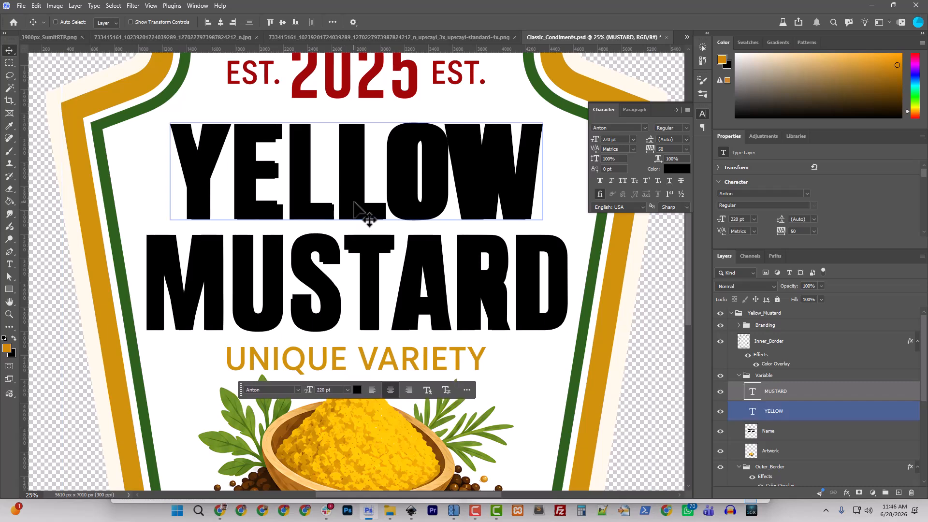
Hide the original Name layer and reorder the MUSTARD text layer beneath the YELLOW text layer.
click(744, 432)
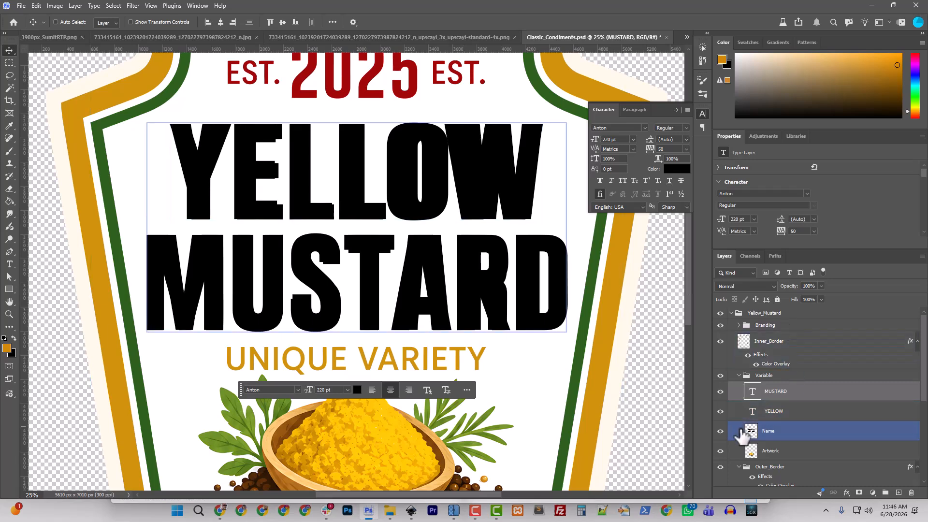
click(720, 431)
drag(788, 392, 777, 416)
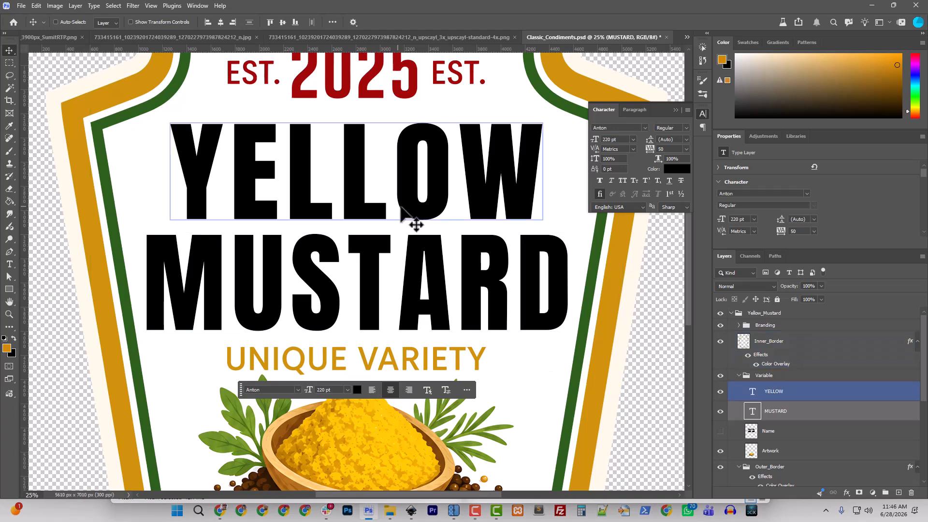
Collapse and duplicate the whole Yellow_Mustard group, and hide the original group.
key(ctrl+minus)
key(ctrl+minus)
key(ctrl+minus)
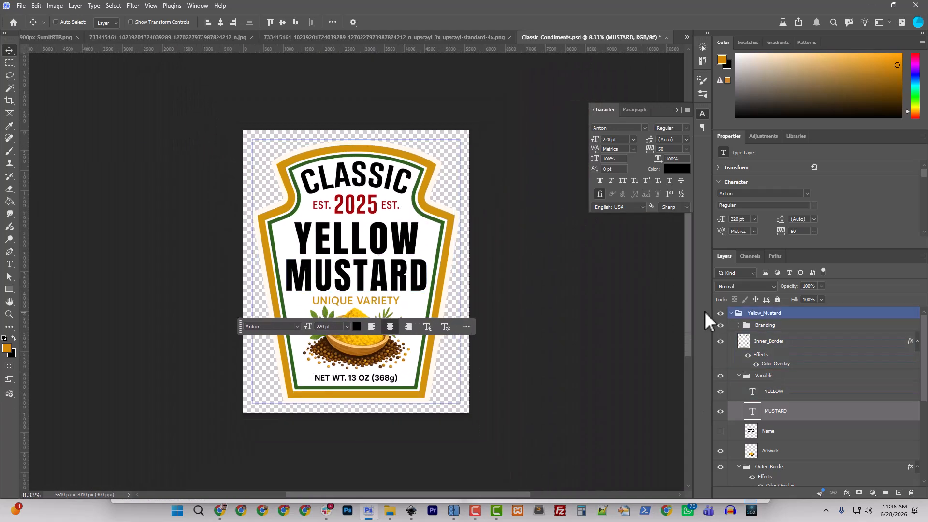
click(731, 314)
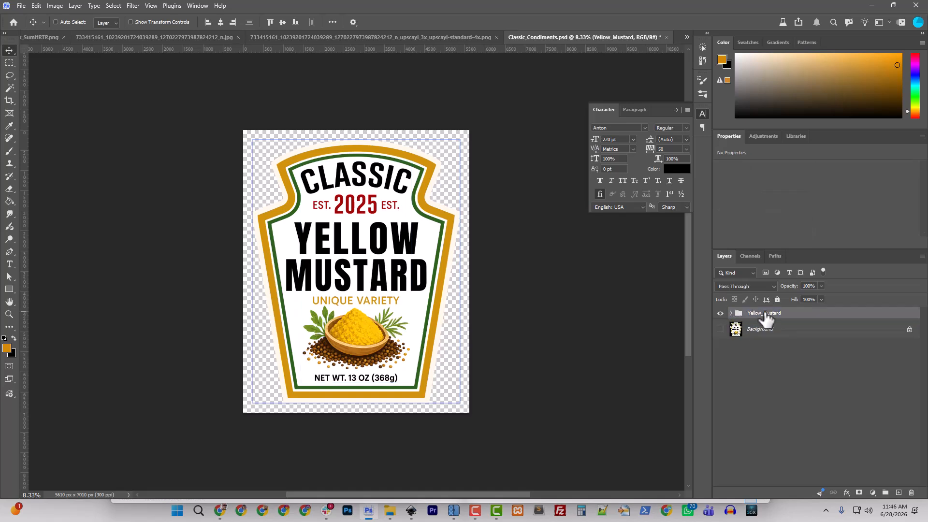
right_click(765, 314)
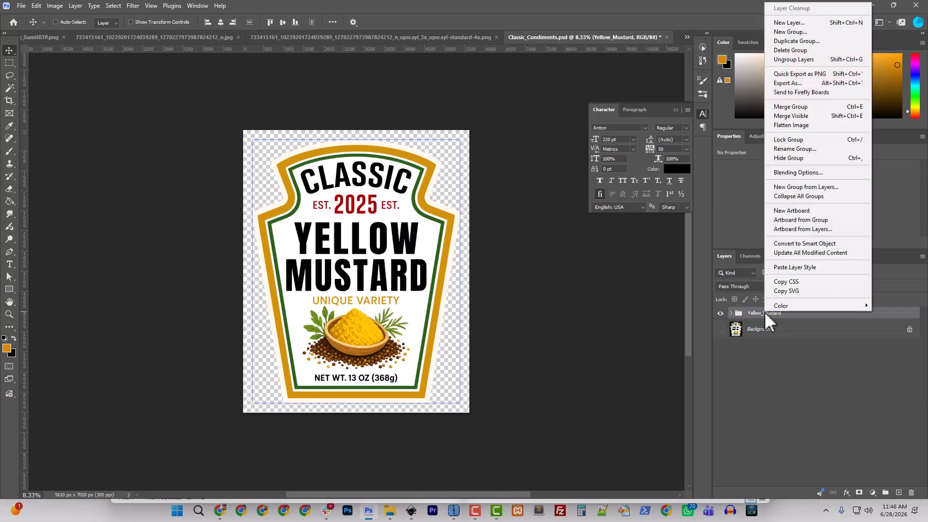
click(809, 42)
click(555, 140)
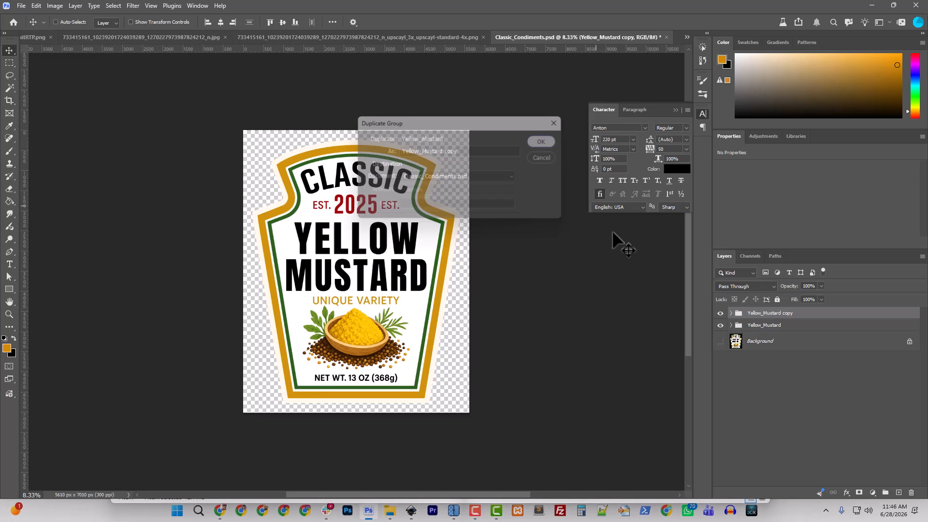
click(720, 325)
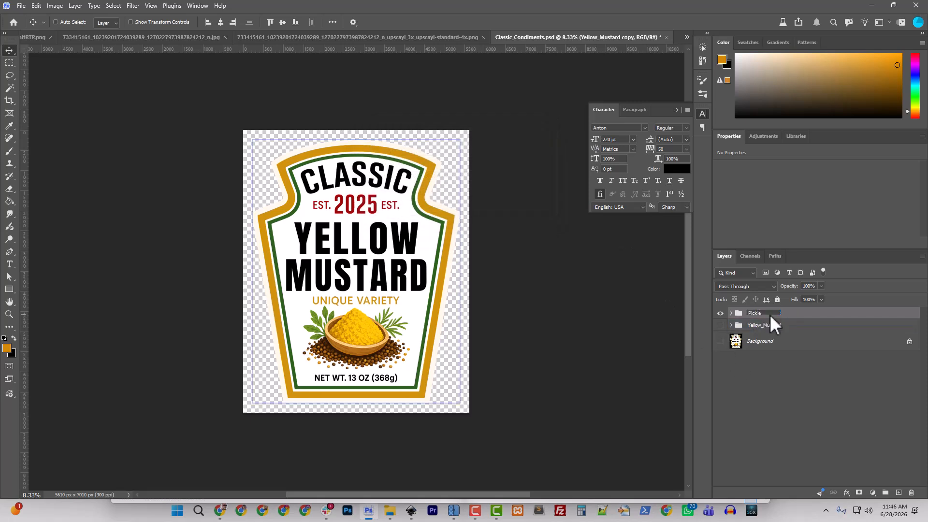
Rename the duplicated group as Pickle_Relish.
key(Return)
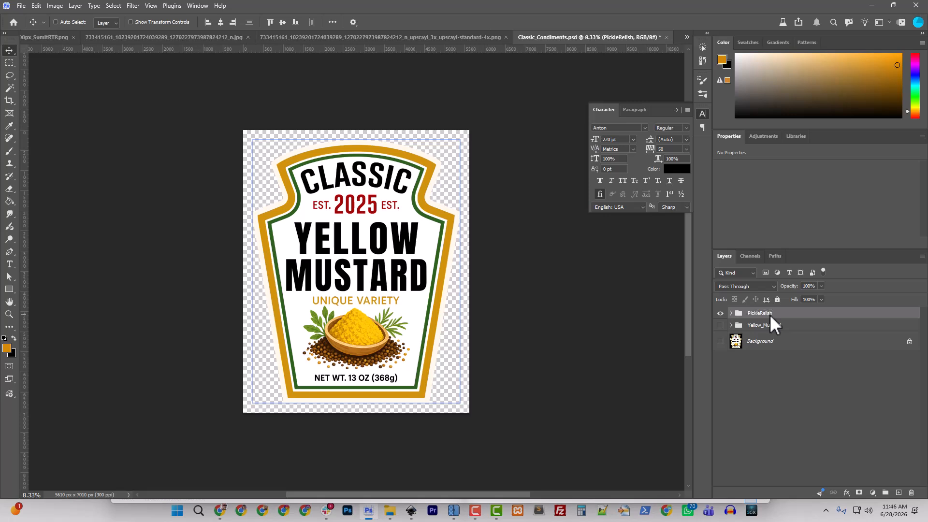
double_click(764, 313)
click(759, 314)
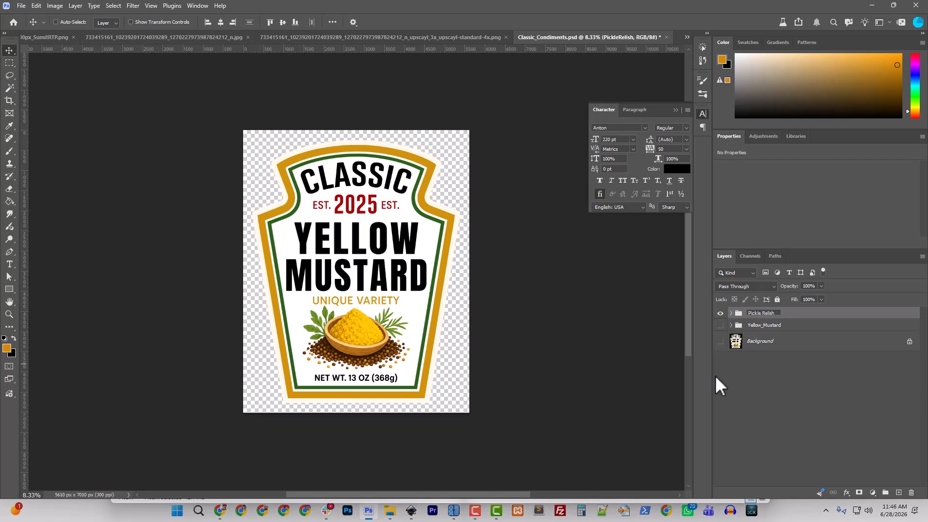
key(BackSpace)
text(_)
key(Return)
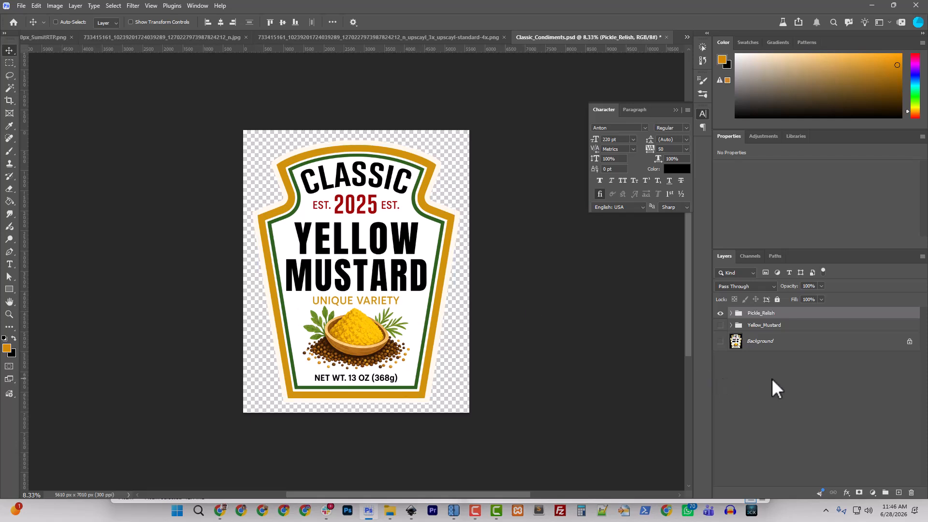
Export the label as a PNG named Classic_Condiments_Template.png into the concepts folder.
click(21, 6)
mouse_move(78, 176)
click(189, 176)
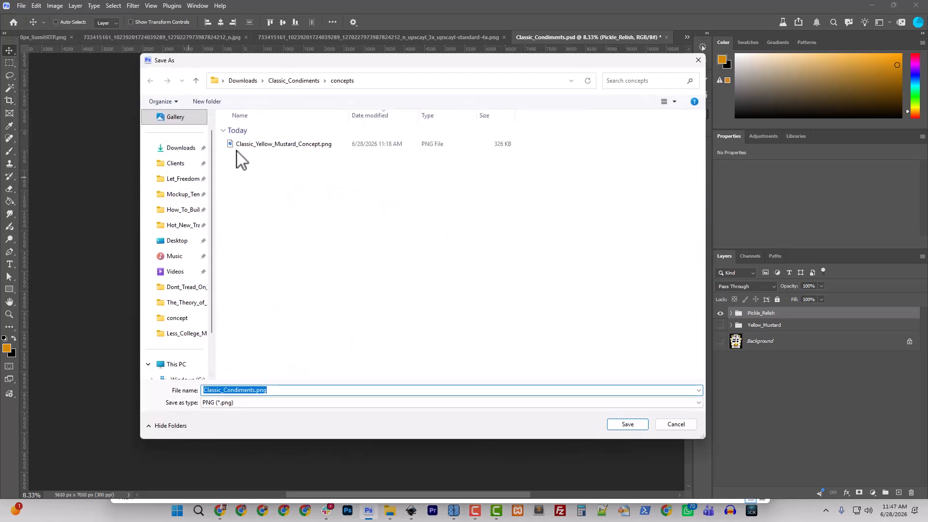
click(263, 390)
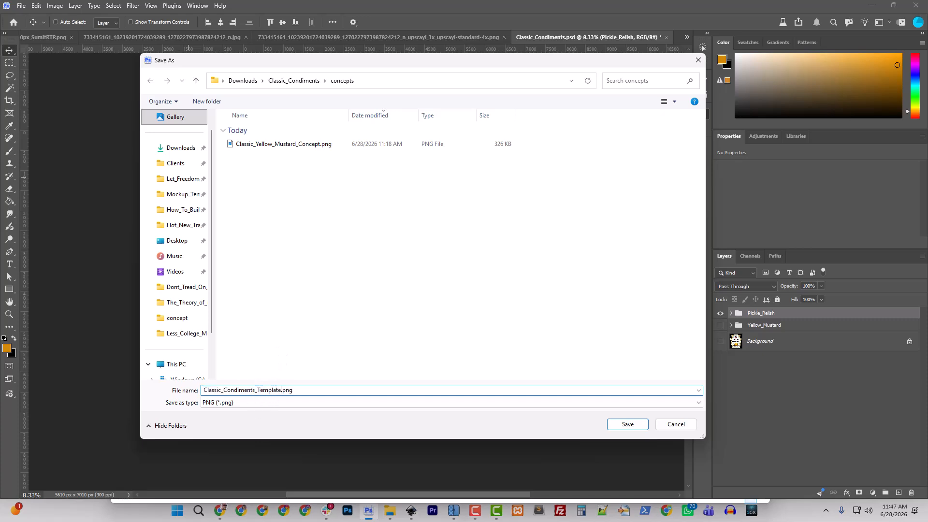
text(_Template)
key(Return)
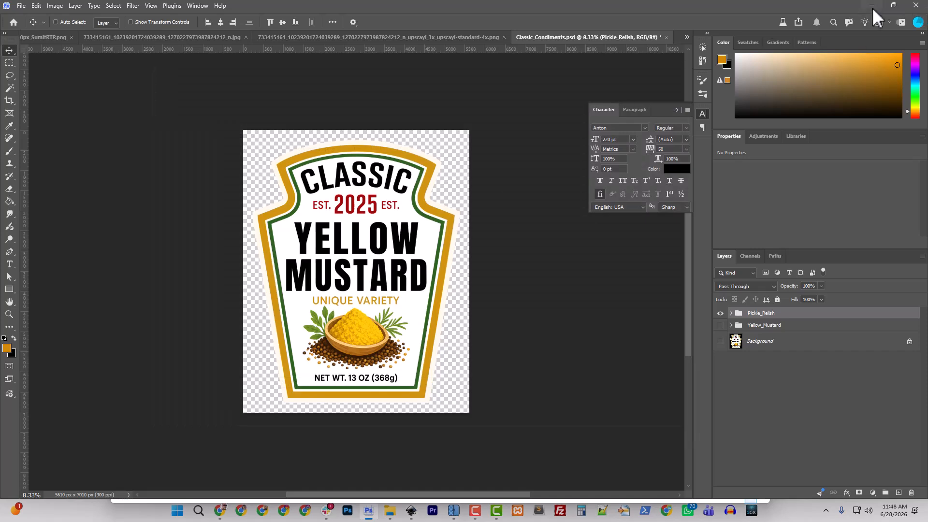
Switch to ChatGPT in the browser, start a new chat and attach Classic_Condiments_Template.png from the concepts folder.
click(871, 6)
click(547, 19)
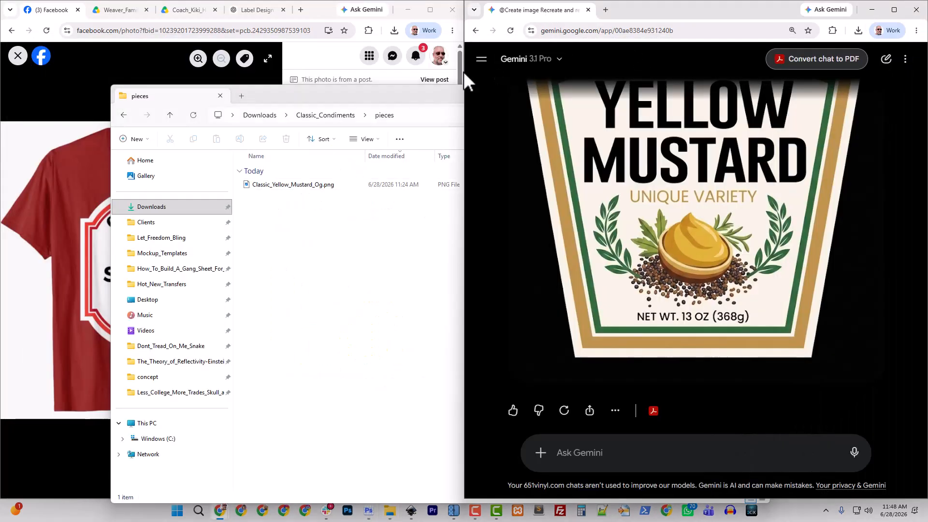
click(247, 10)
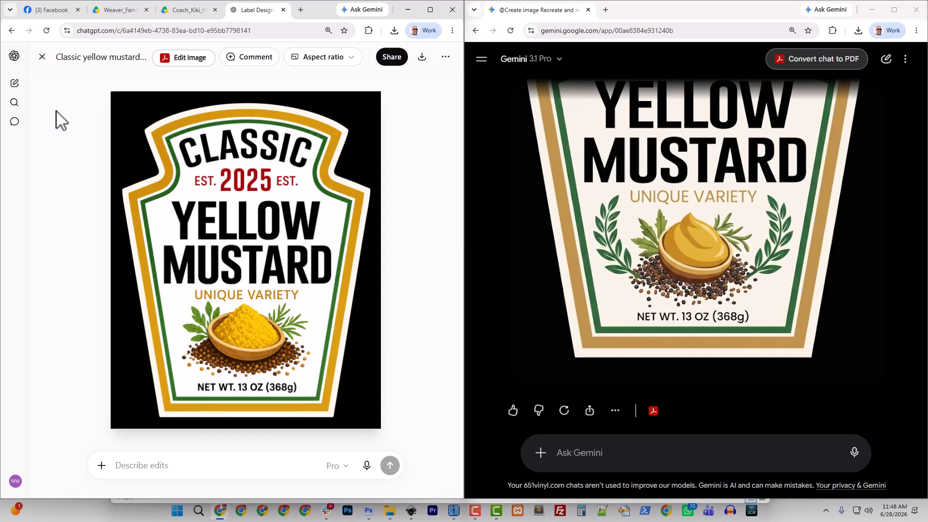
click(14, 83)
click(89, 247)
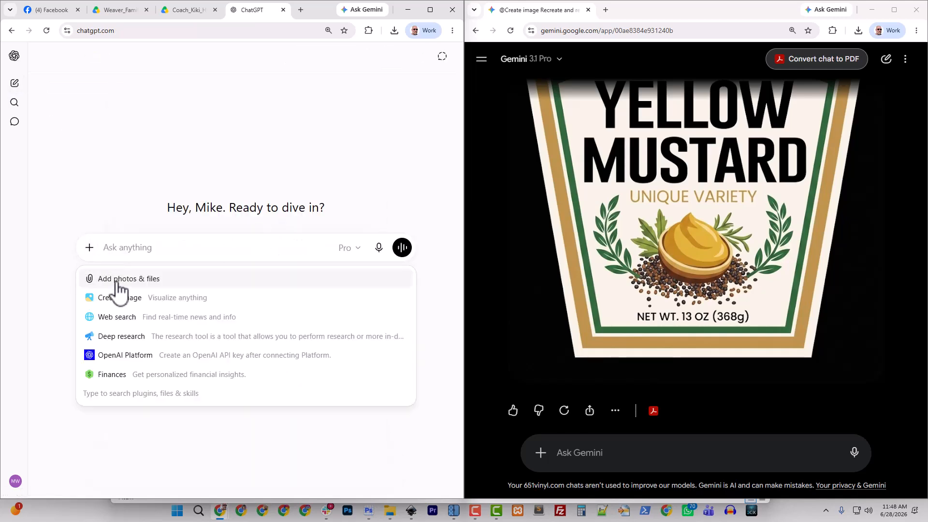
click(116, 279)
click(276, 91)
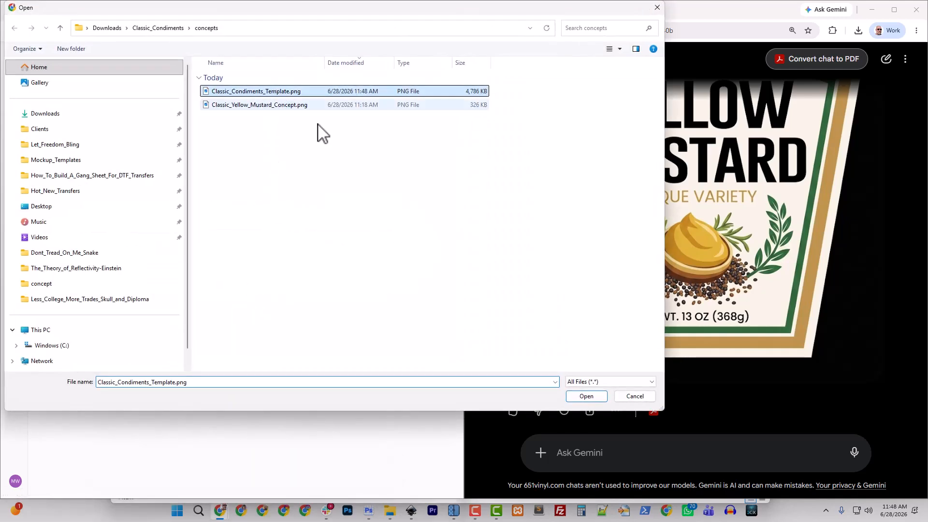
click(586, 396)
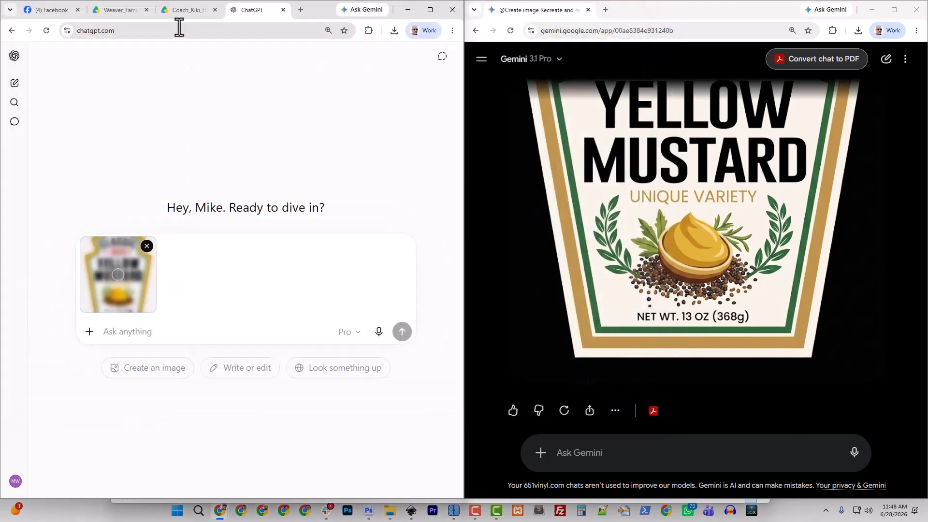
Find the green Pickle Relish shirt photo in the Facebook post and save it to Downloads as a JPEG.
click(48, 10)
click(27, 283)
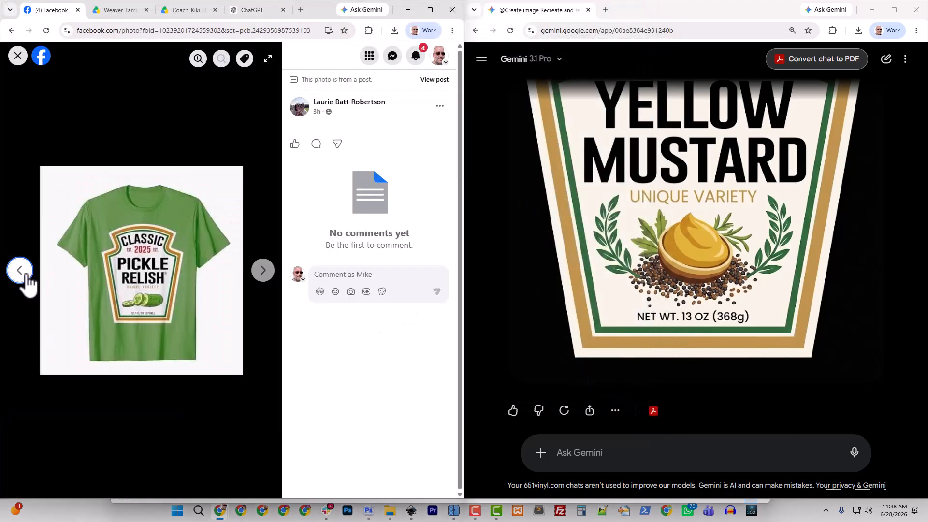
right_click(150, 269)
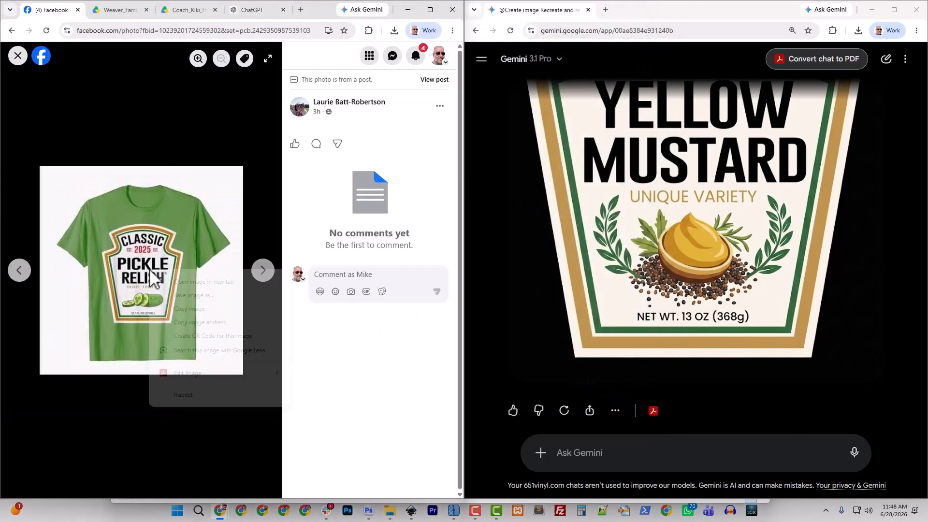
click(192, 295)
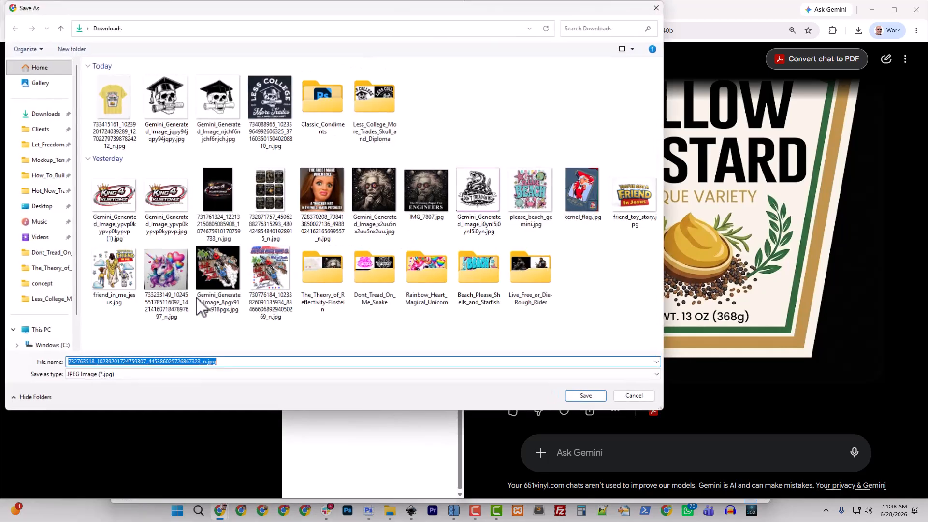
click(595, 396)
Open the newly saved Pickle Relish shirt JPG from the Downloads folder in Adobe Photoshop 2026.
click(389, 510)
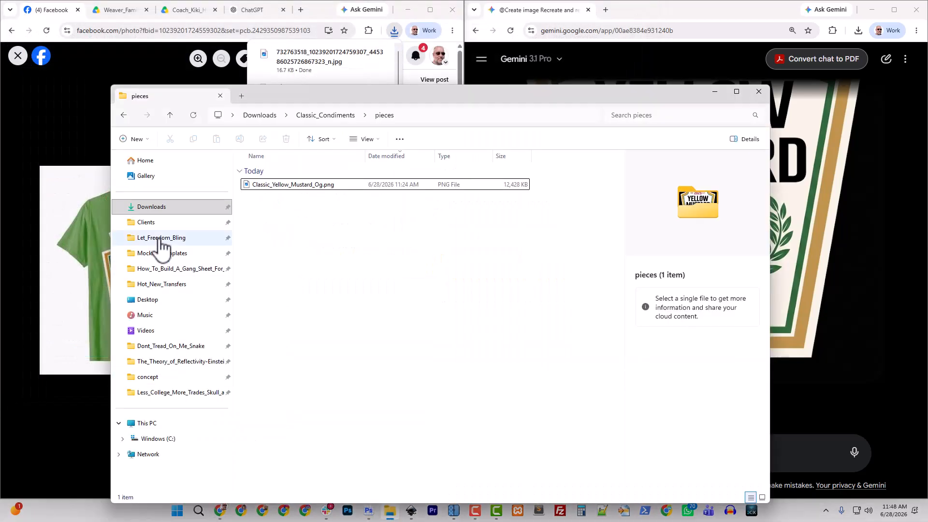
click(174, 208)
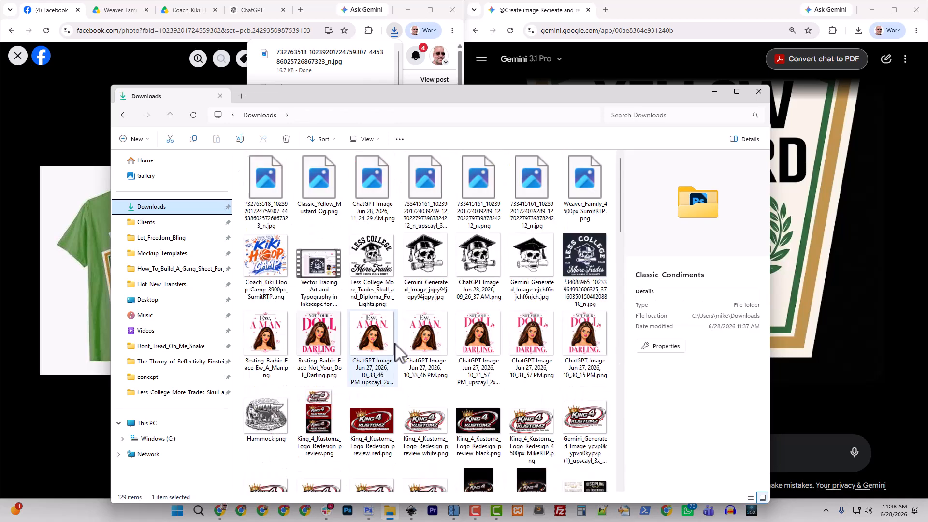
right_click(268, 181)
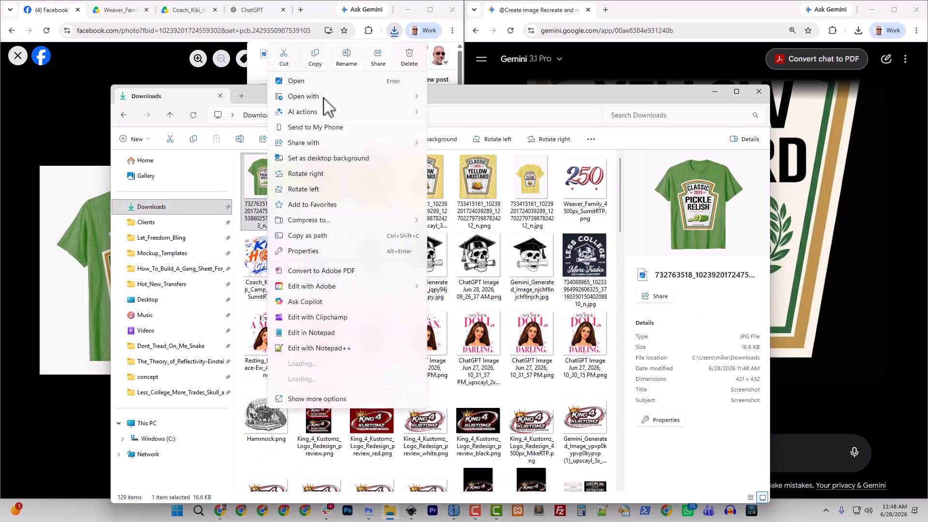
mouse_move(331, 98)
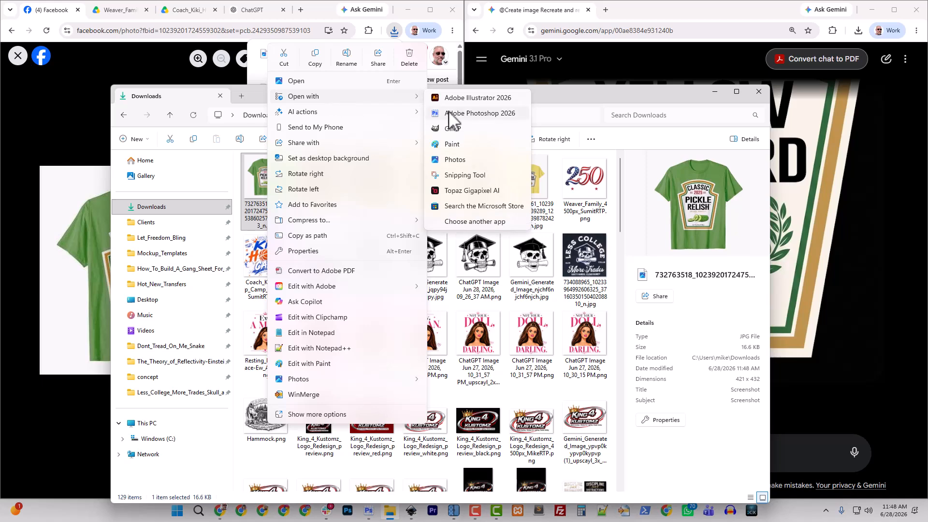
click(479, 113)
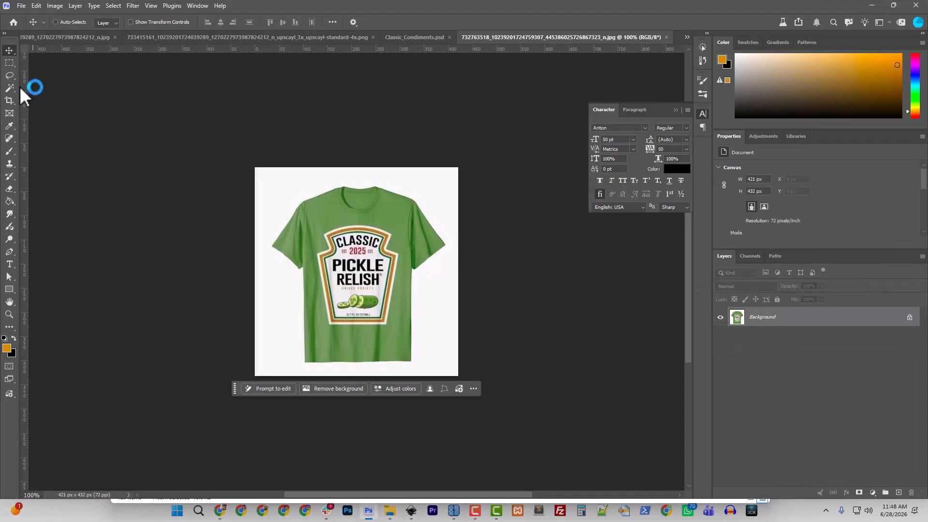
Crop the shirt photo tightly around the Pickle Relish label to about 187 × 226 px and save the JPG.
click(9, 100)
drag(459, 167, 432, 192)
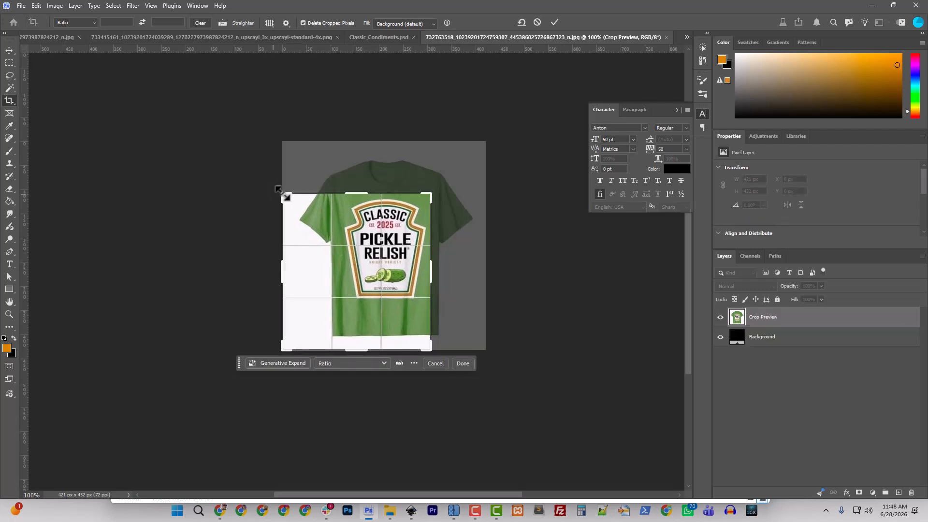
drag(279, 190, 310, 191)
drag(363, 346, 363, 326)
key(Return)
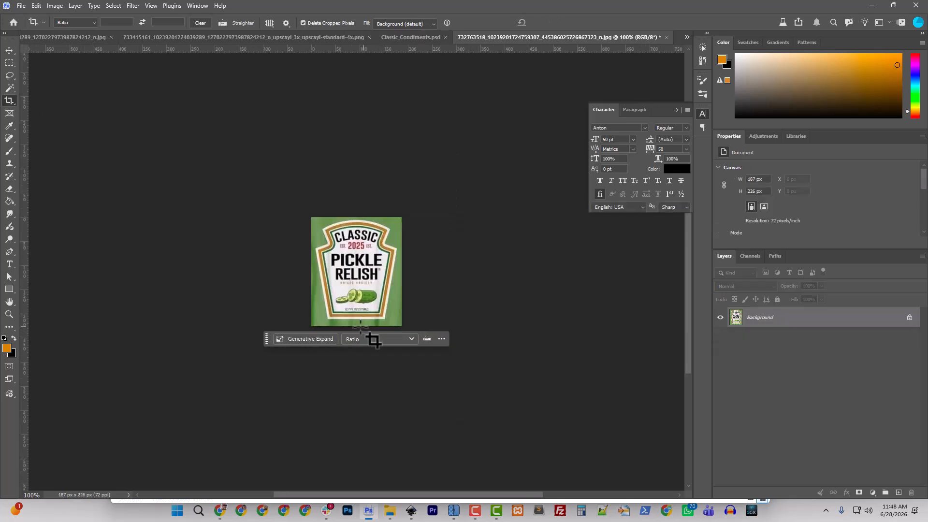
click(21, 6)
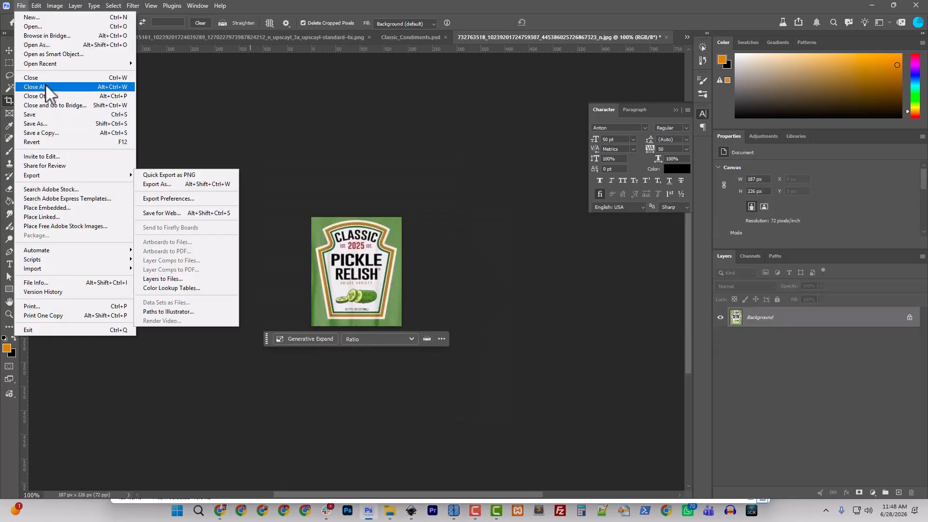
click(42, 116)
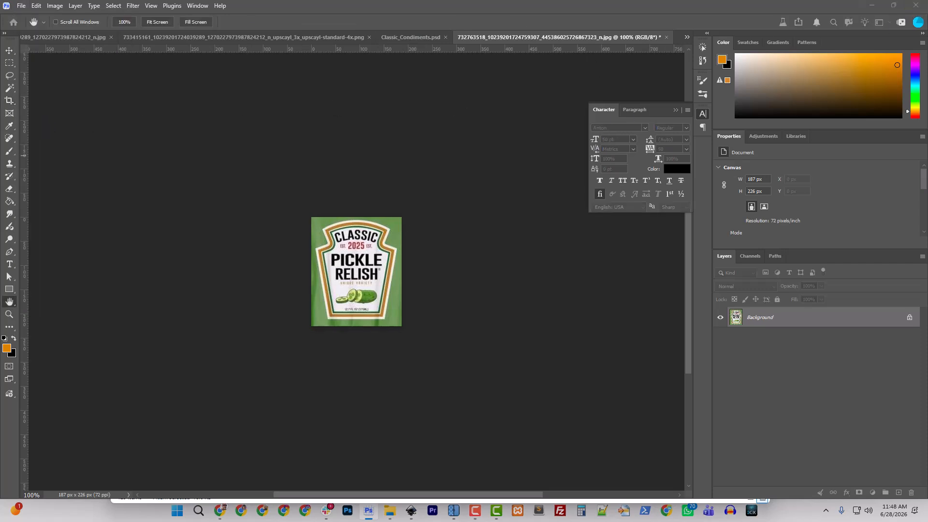
Return to the ChatGPT chat and, while adding files, move the cropped JPG from Downloads into Classic_Condiments/concepts.
click(871, 6)
click(251, 10)
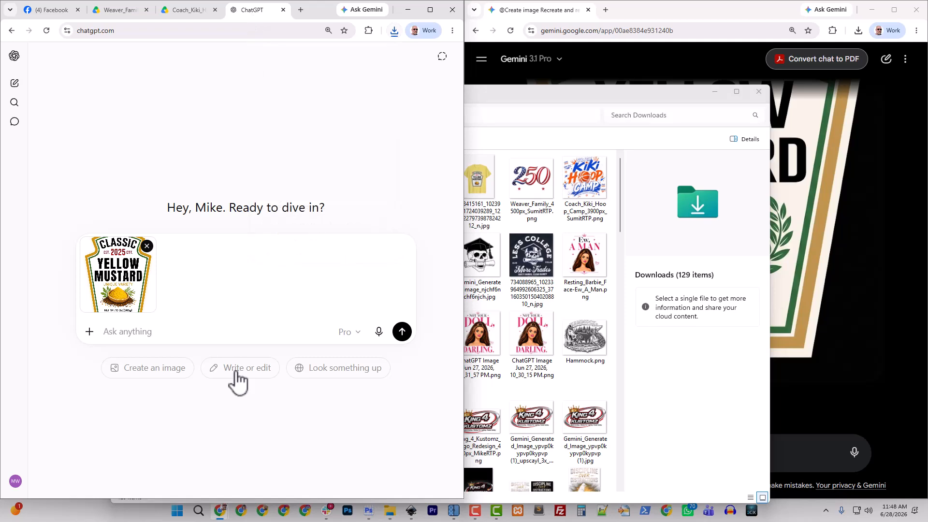
click(91, 332)
click(131, 358)
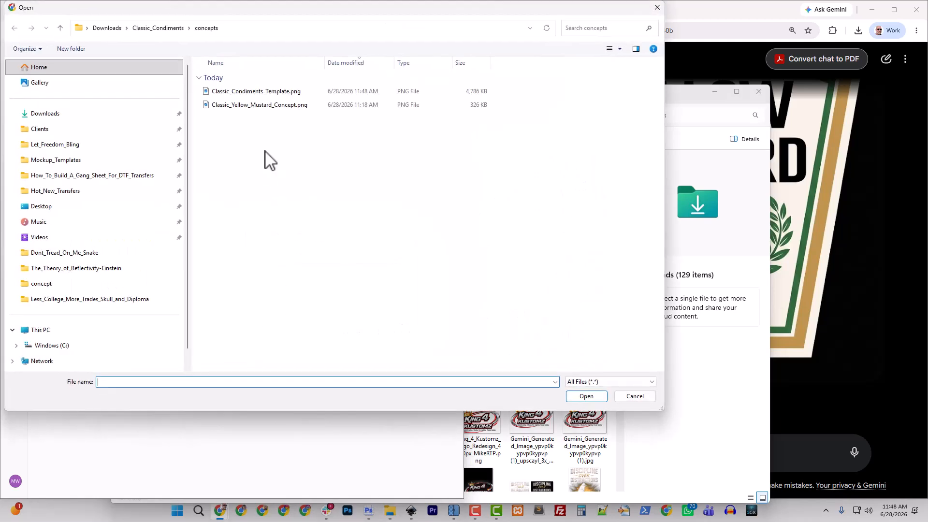
click(46, 113)
click(234, 108)
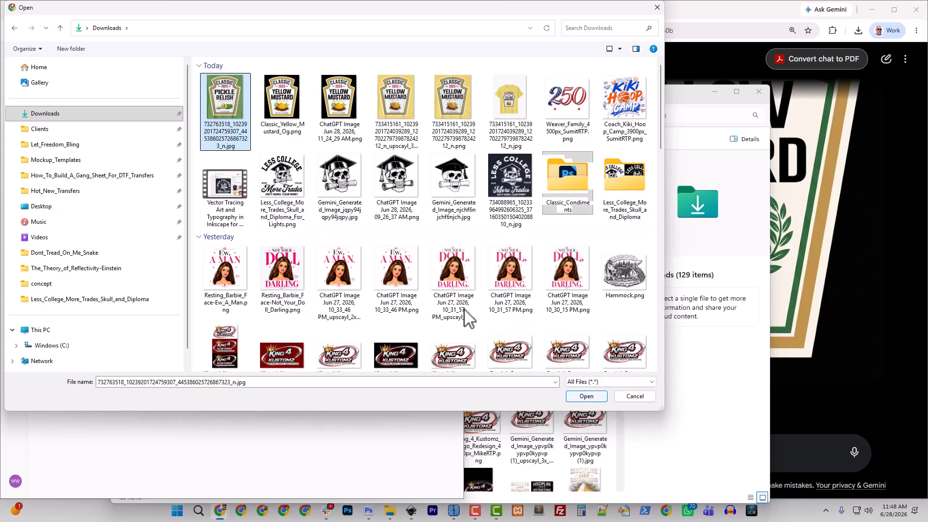
double_click(562, 195)
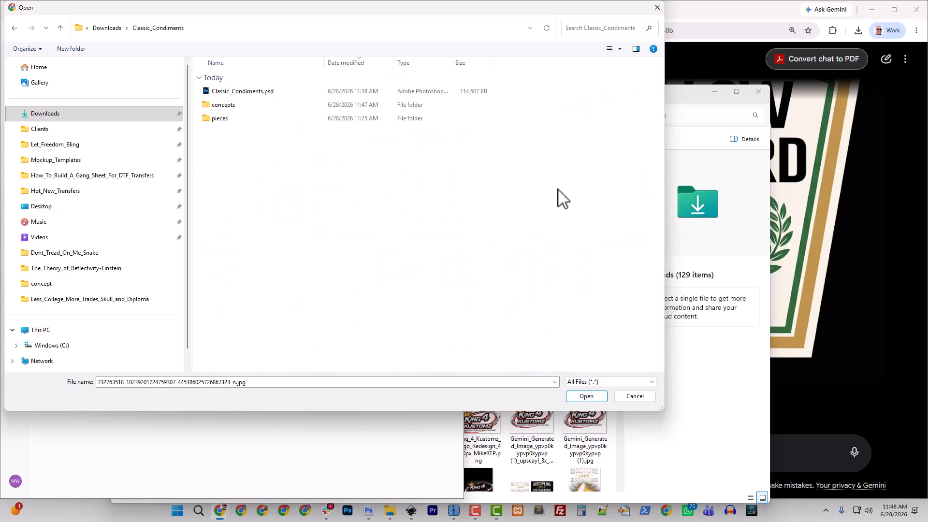
double_click(222, 105)
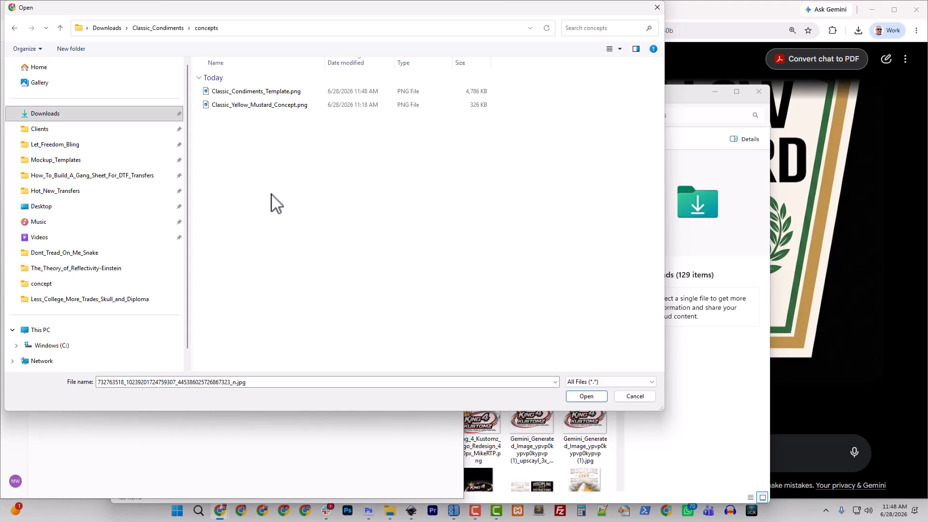
key(ctrl+v)
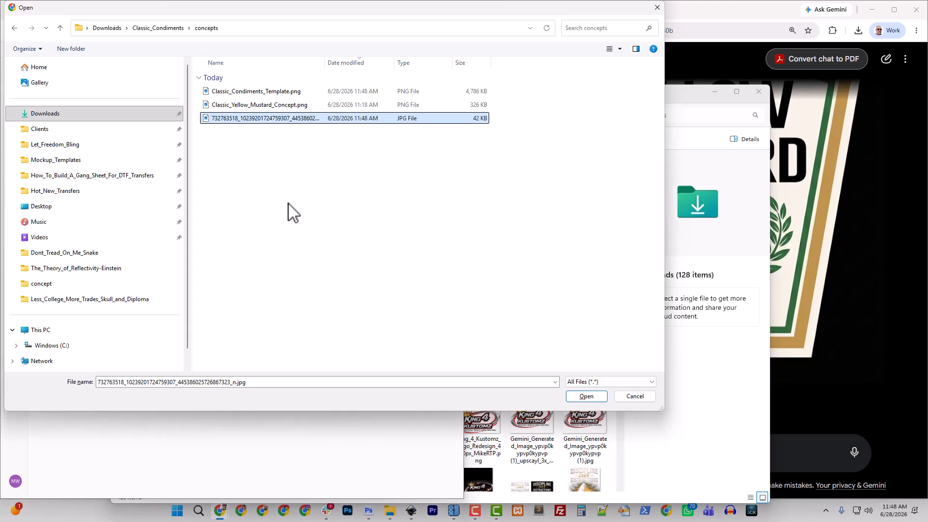
Rename the moved JPG in the concepts folder as Pickle_Relish_Concept.jpg.
right_click(296, 121)
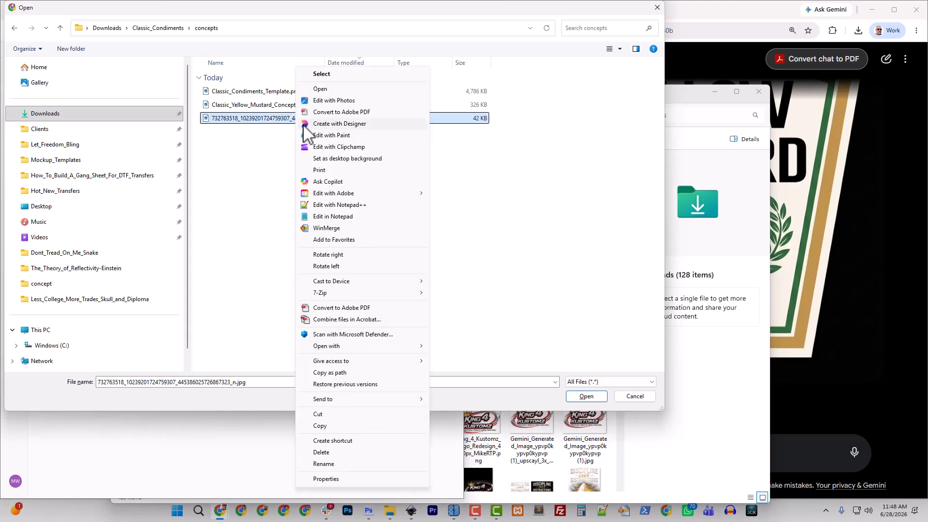
click(338, 465)
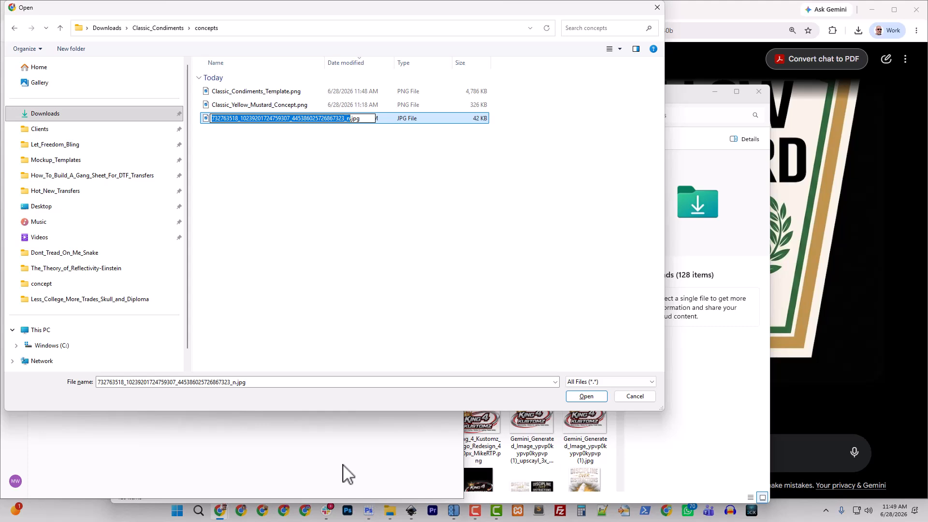
text(Pickle_Relish_Concept)
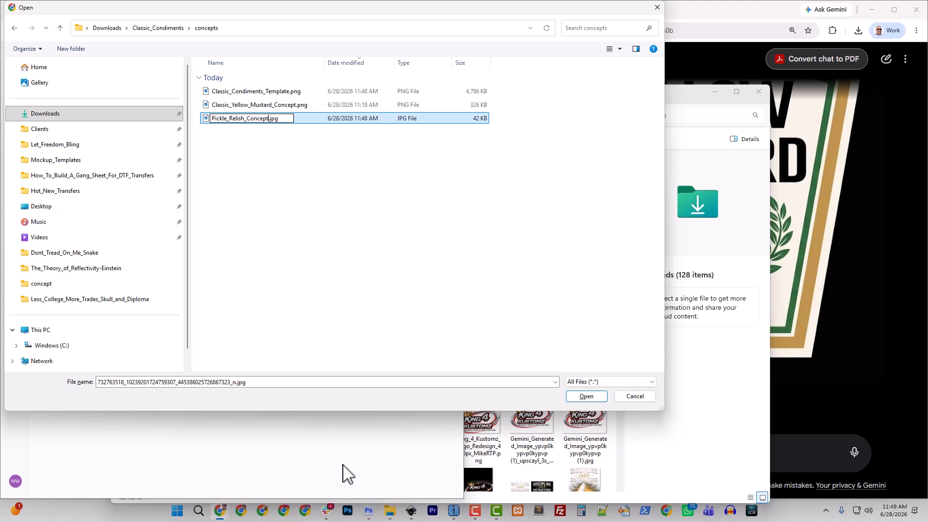
key(Return)
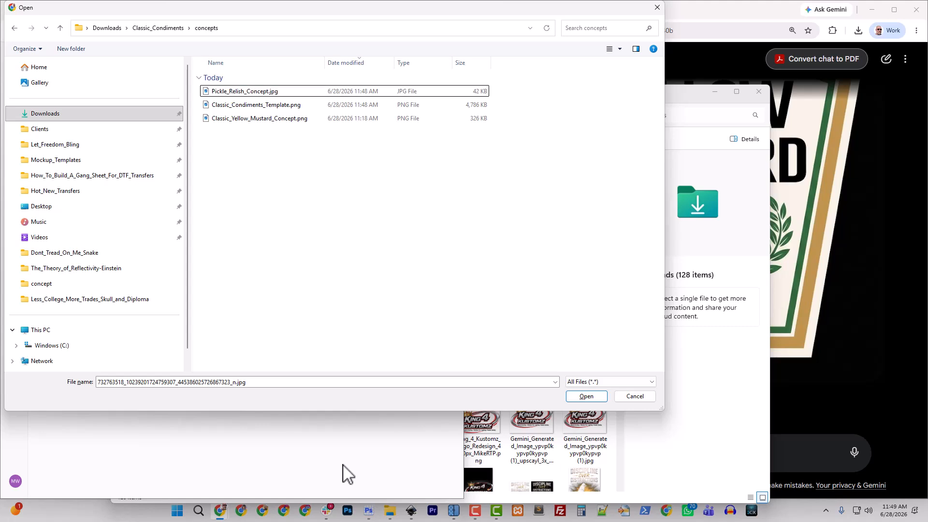
Attach Pickle_Relish_Concept.jpg to the chat message alongside the template image.
click(237, 78)
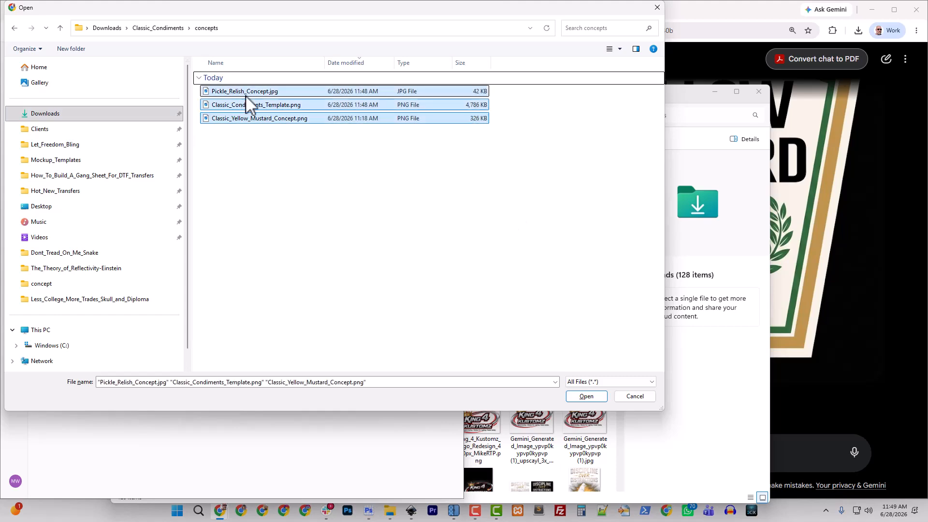
click(252, 94)
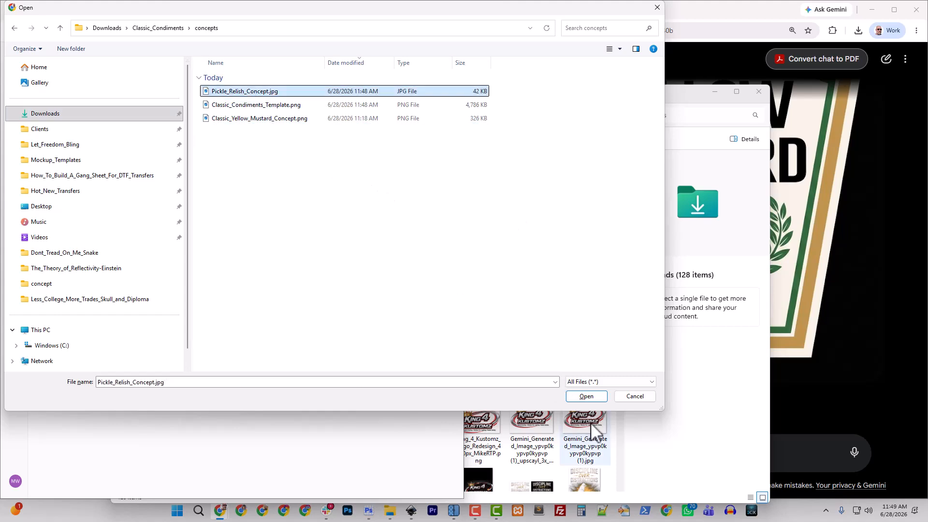
click(586, 396)
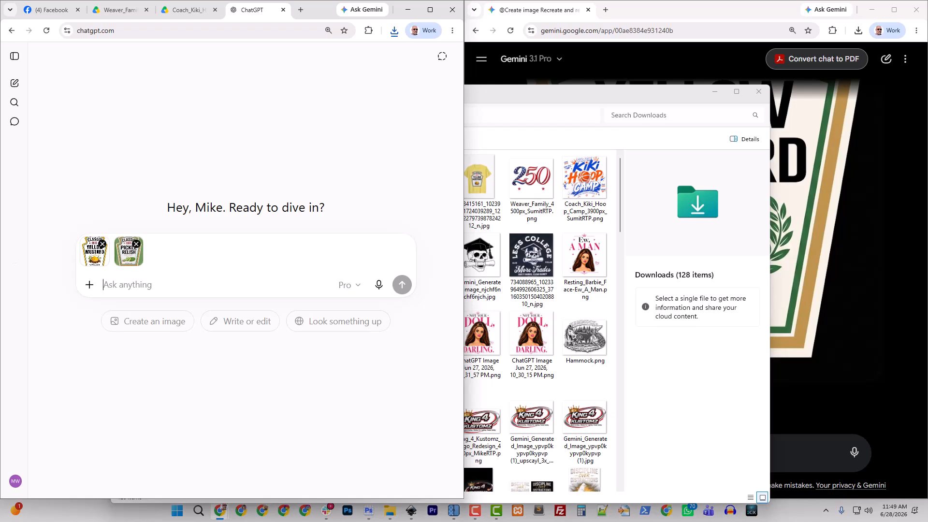
Paste and review the CLASSIC label-series prompt requesting a "PICKLE RELISH" label matching the template's wording, layout and shape, isolated on a black background.
key(ctrl+v)
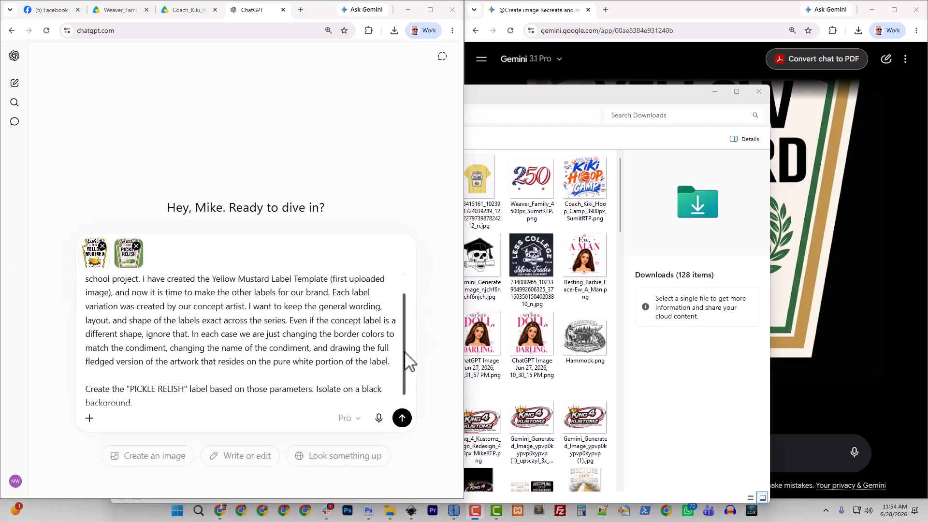
drag(409, 363, 410, 327)
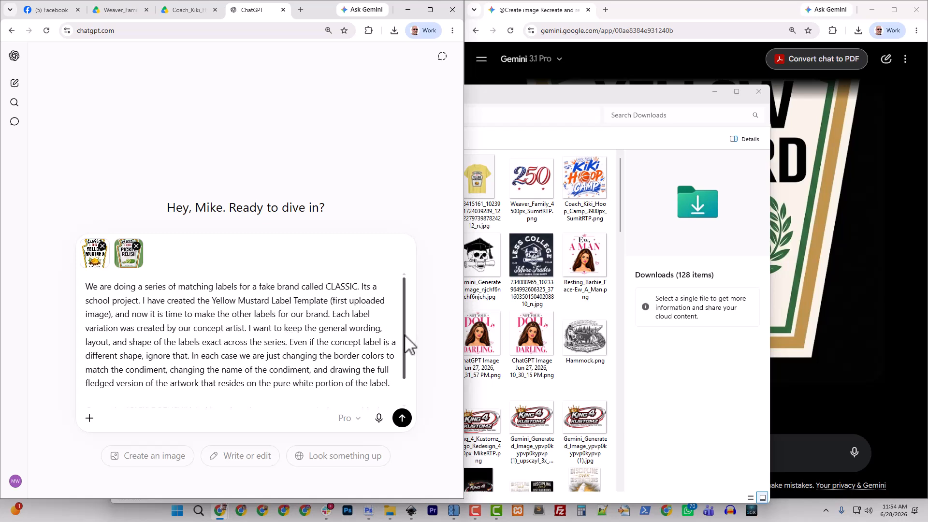
drag(409, 344, 412, 362)
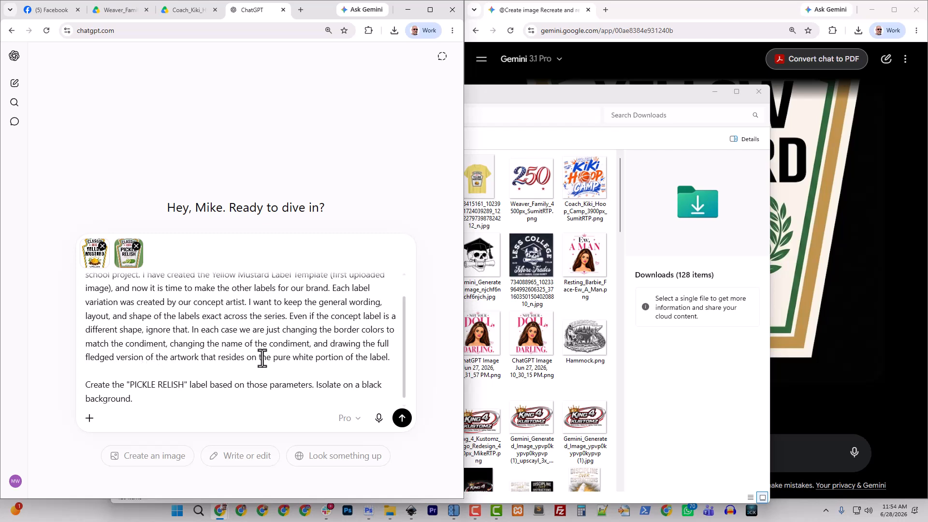
scroll(303, 358, down, 1)
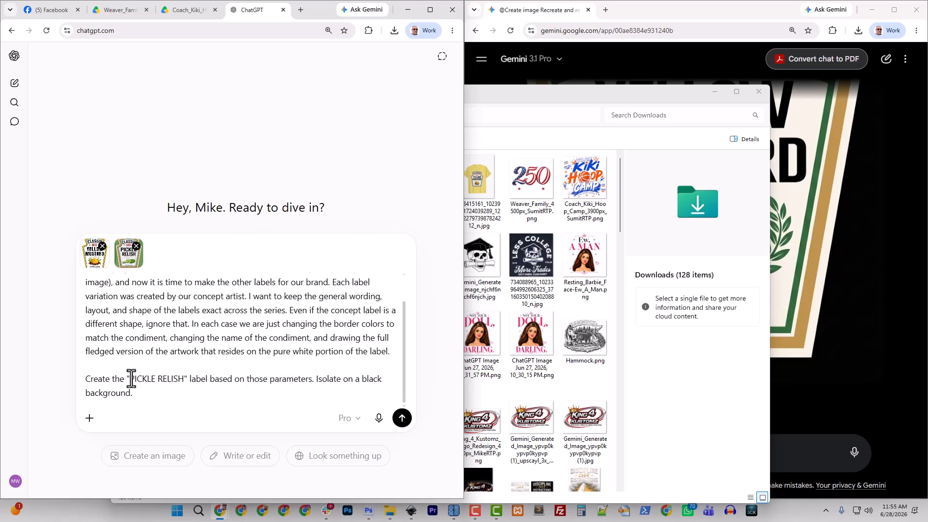
drag(130, 379, 184, 379)
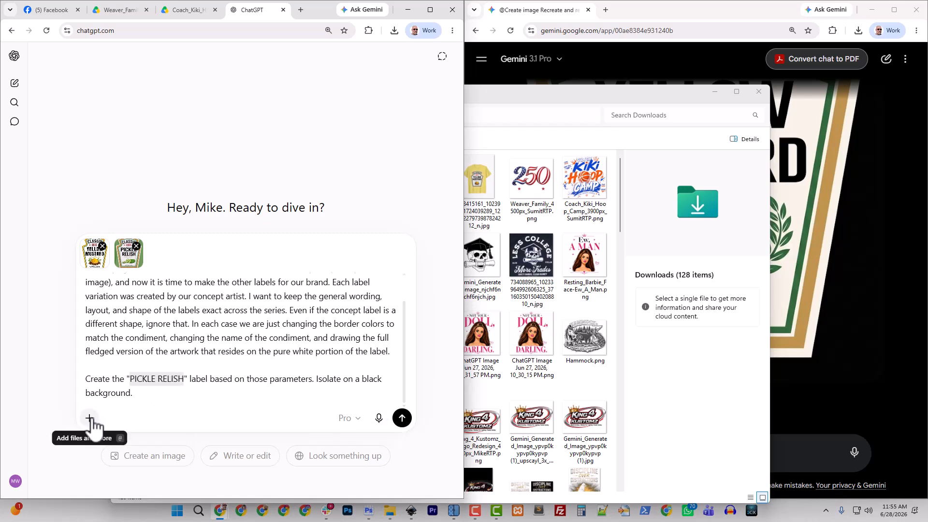
Add the Create image tool to the "PICKLE RELISH" prompt and send the message.
click(143, 398)
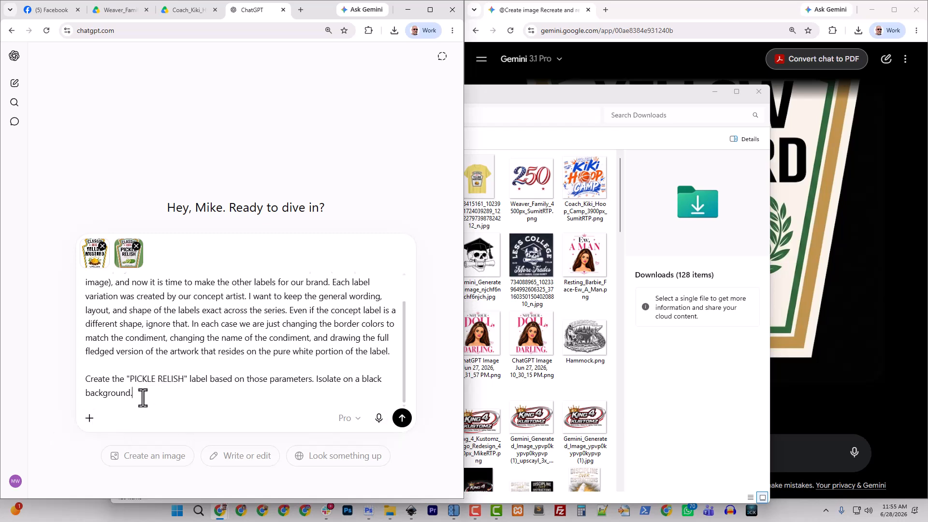
click(89, 418)
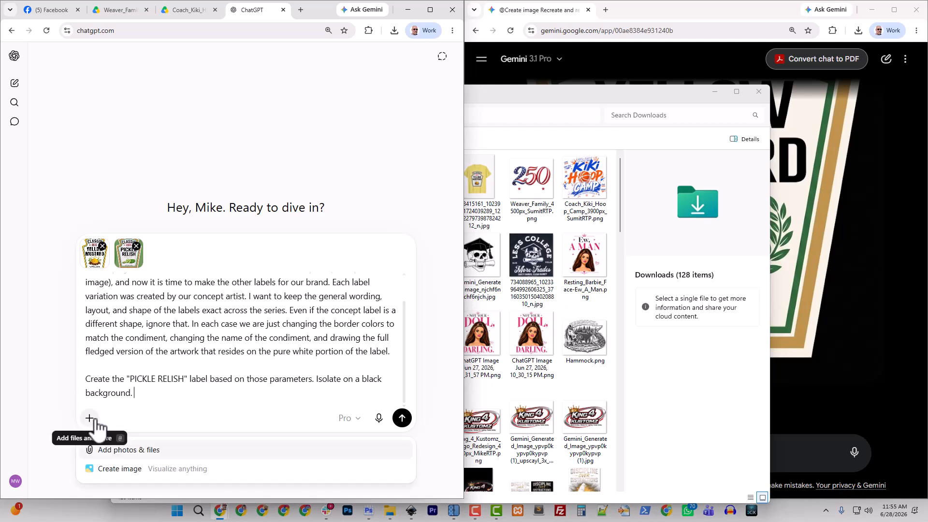
click(120, 469)
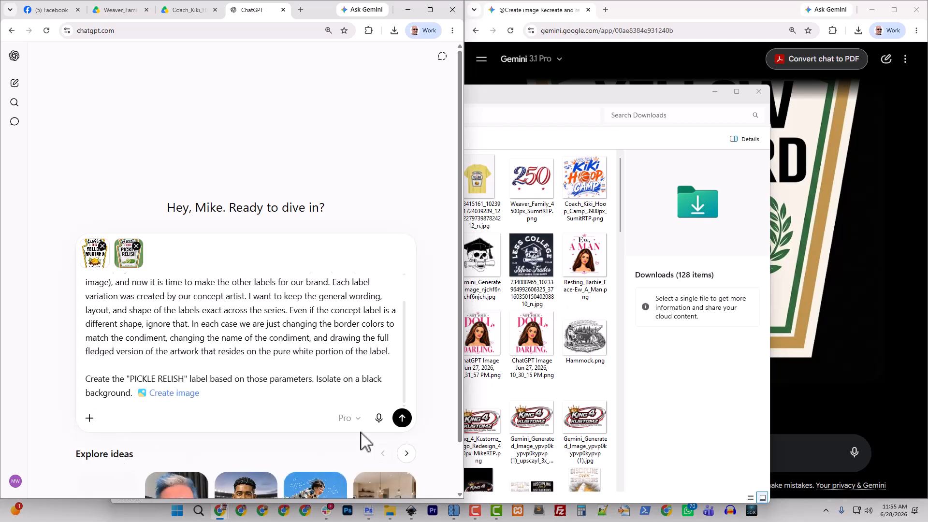
click(400, 419)
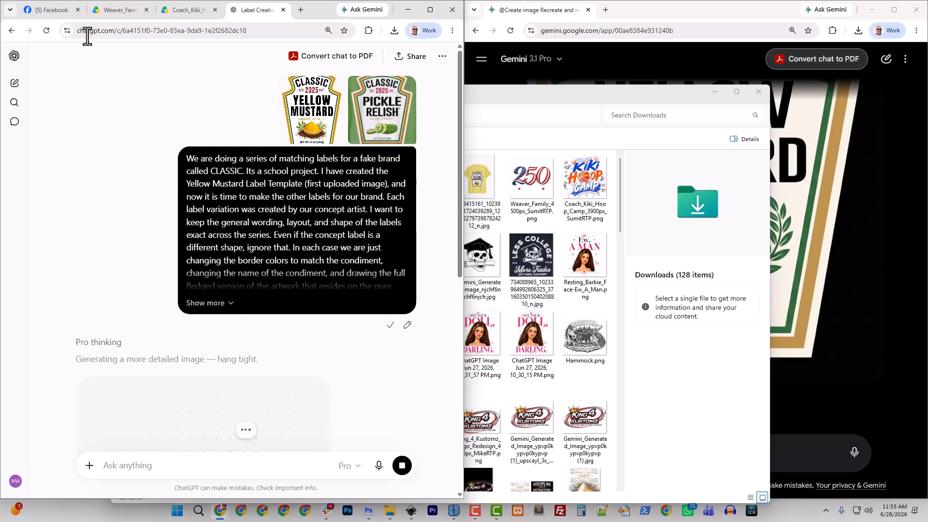
Go to the BBQ Sauce shirt photo on Facebook and save it in Classic_Condiments/concepts as BBQ_Sauce_Concept.jpg.
click(62, 10)
click(264, 270)
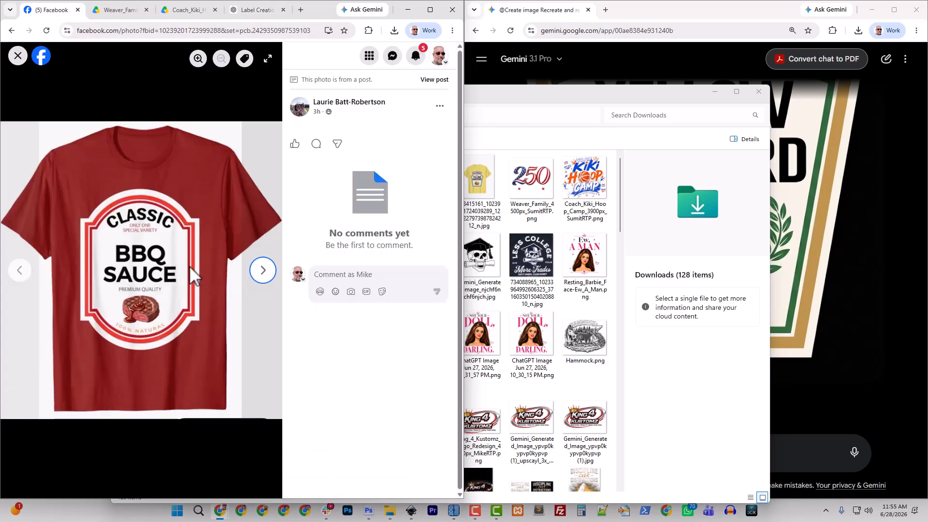
right_click(167, 266)
click(210, 290)
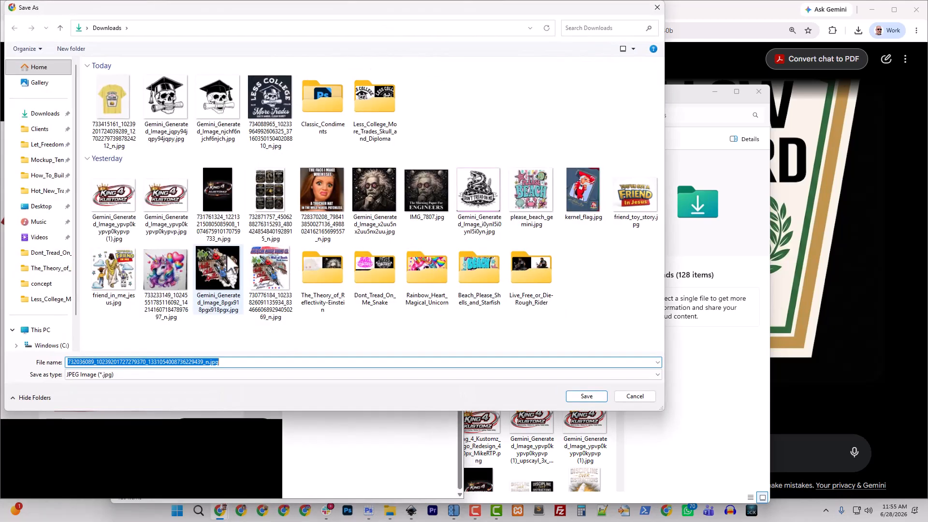
double_click(324, 103)
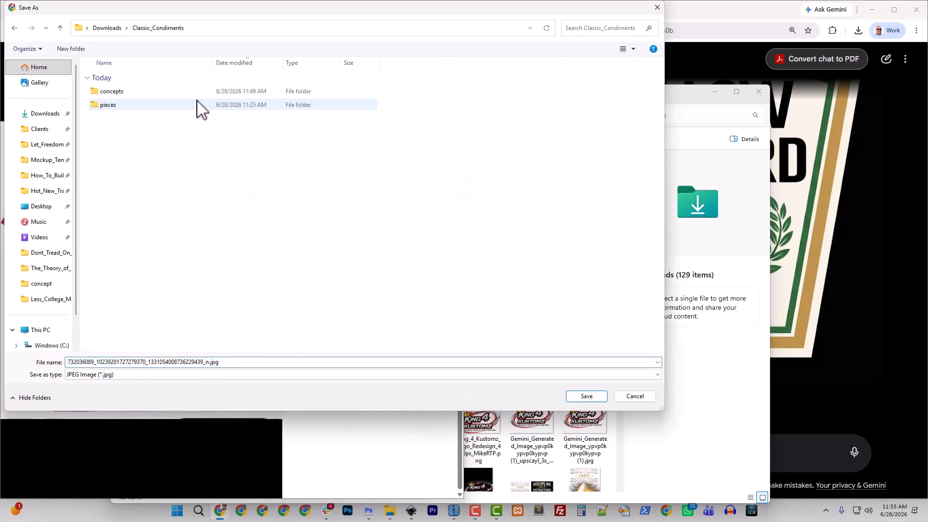
double_click(119, 93)
double_click(205, 362)
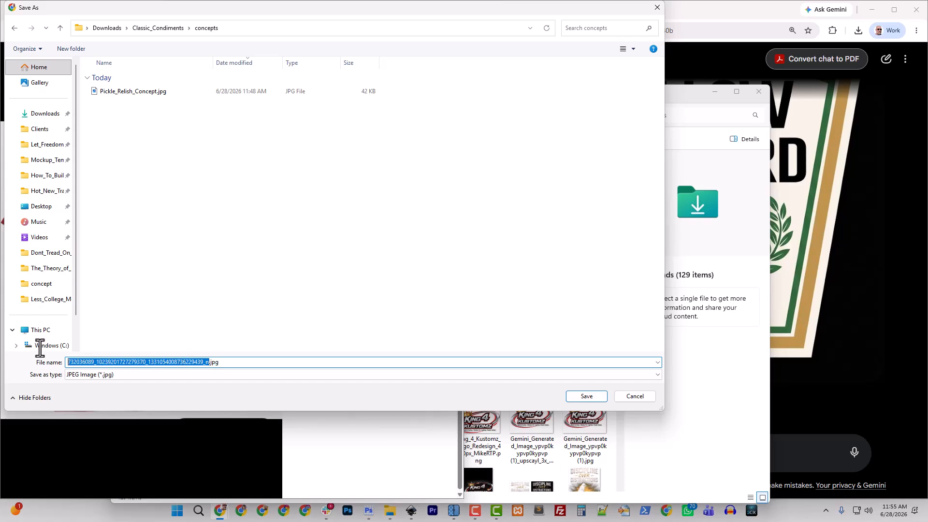
drag(296, 11, 622, 75)
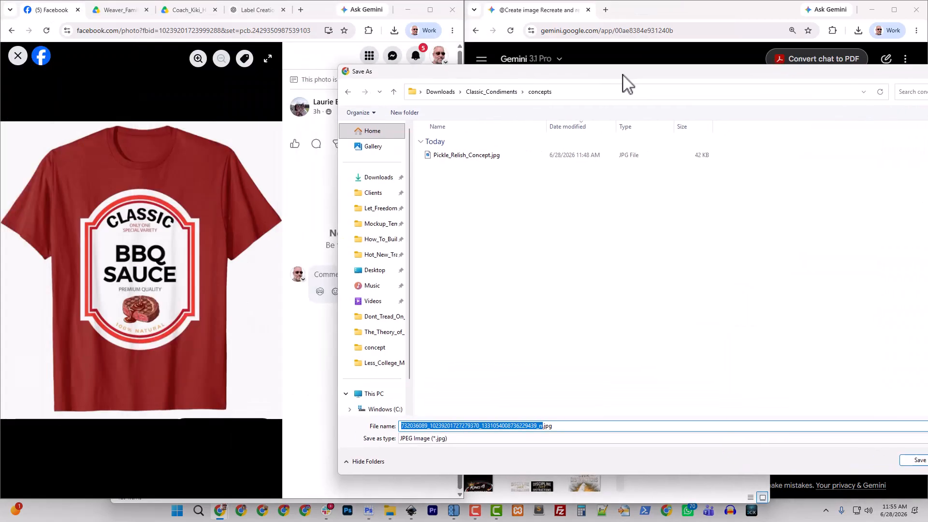
text(B)
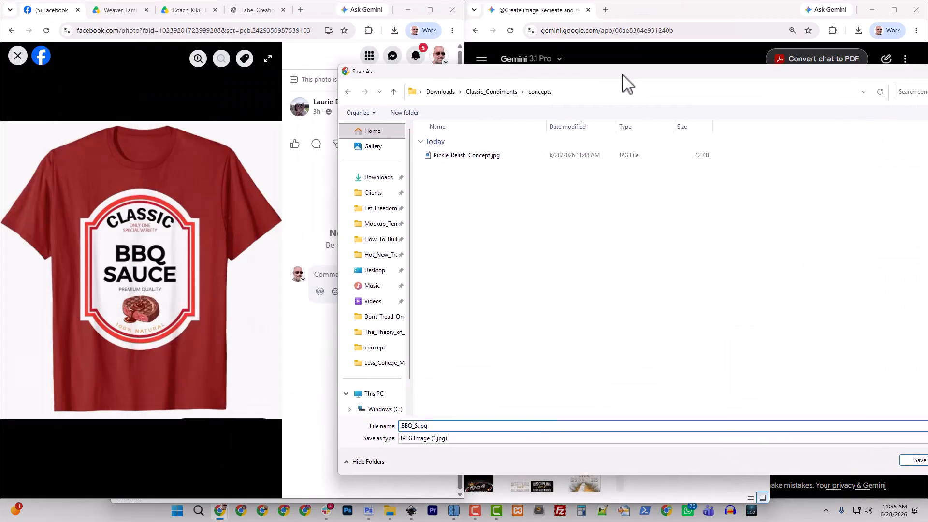
text(BQ_Sauce_Concept)
key(Return)
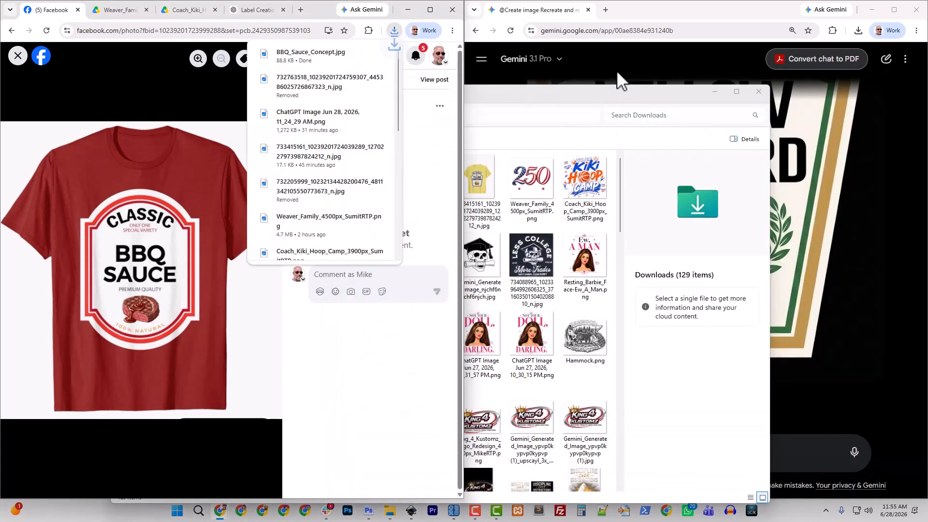
Return to the label chat, place its tab beside Facebook, close the Drive tabs after it and maximize the browser window.
click(262, 6)
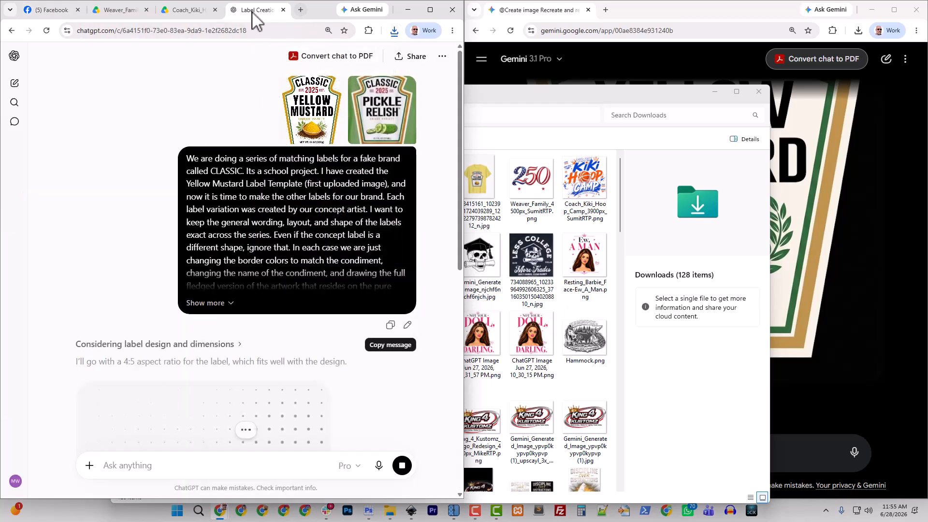
drag(251, 10, 130, 14)
right_click(129, 16)
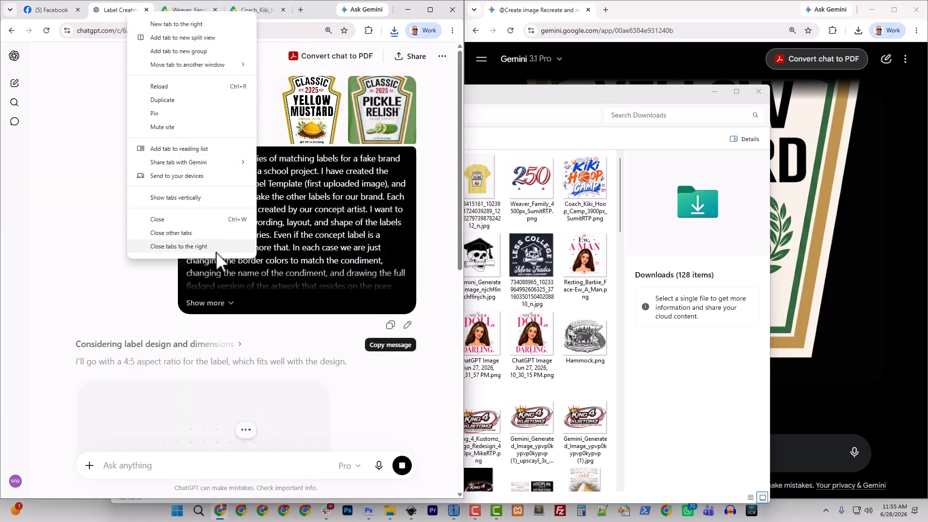
click(216, 248)
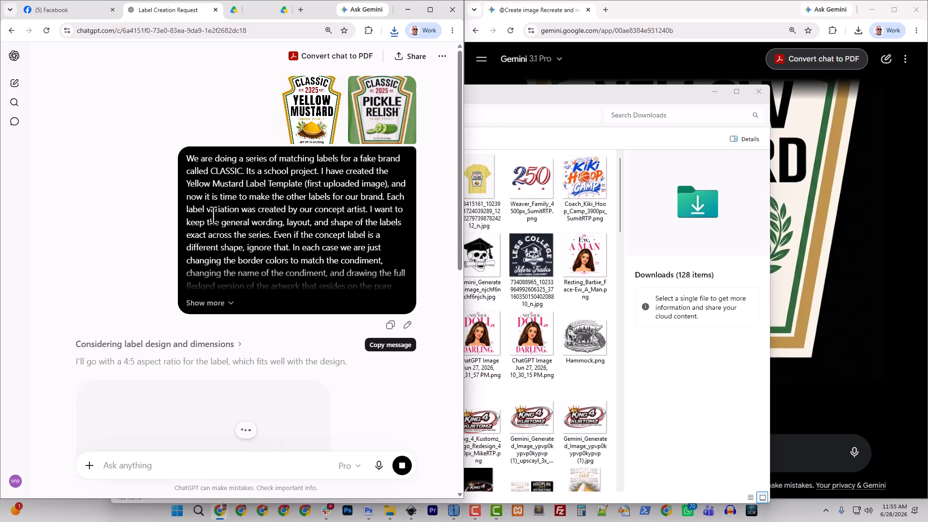
click(429, 10)
Open a new ChatGPT chat in a separate browser tab and paste the CLASSIC label-series prompt into the message.
click(255, 10)
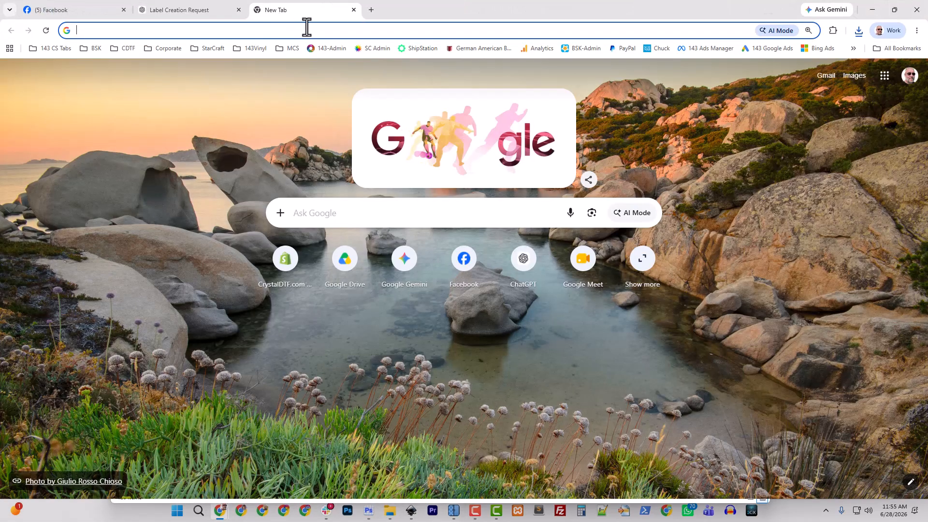
text(chatg)
key(Return)
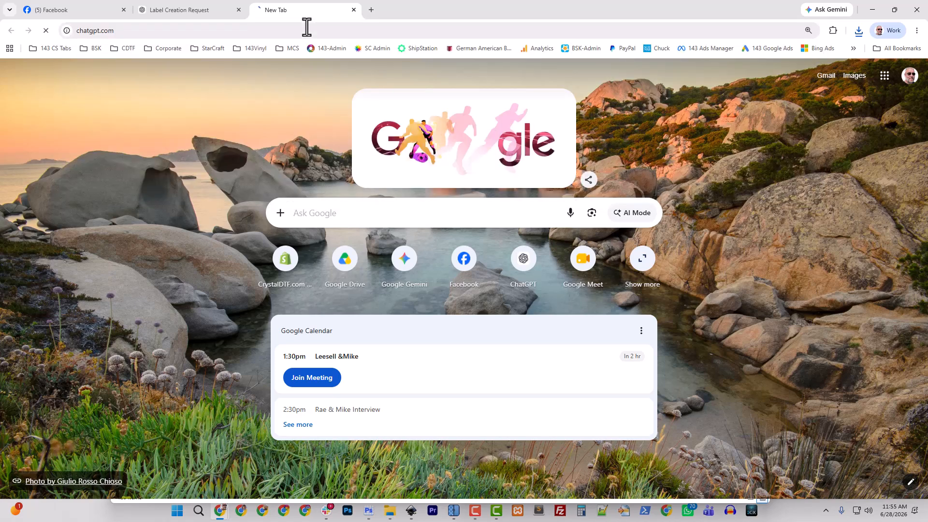
text(We are doing a series of matching labels for a fake brand called CLASSIC. Its a school project. I have created the Yellow Mustard Label Template (first uploaded image), and now it is time to make the other labels for our brand. Each label variation was created by our concept artist. I want to keep the general wording, layout, and shape of the labels exact across the series. Even if the concept label is a different shape, ignore that. In each case we are just changing the border colors to match the condiment, changing the name of the condiment, and drawing the full fledged version of the artwork that resides on the pure white portion of the label.  Create the "PICKLE RELISH" label based on those parameters. Isolate on a black background.)
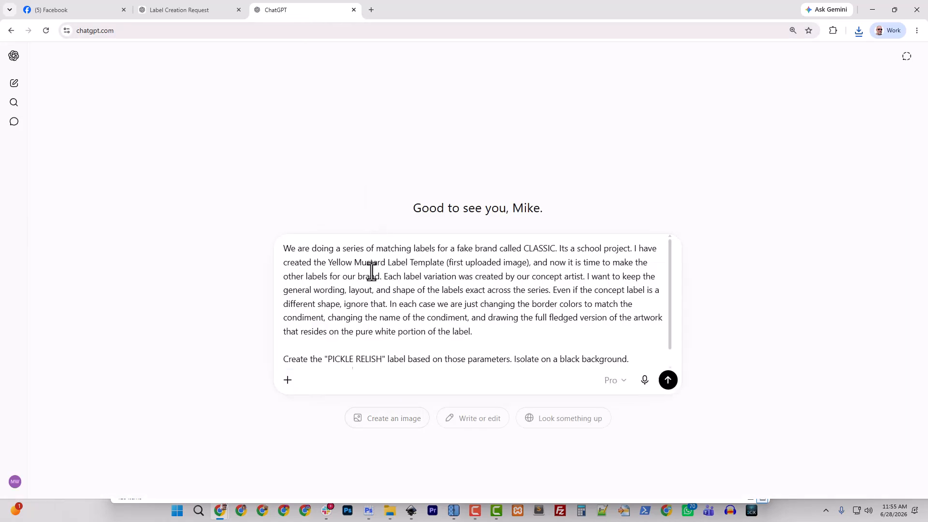
Replace "PICKLE RELISH" with "BBQ SAUCE" in the pasted prompt.
drag(381, 358, 326, 360)
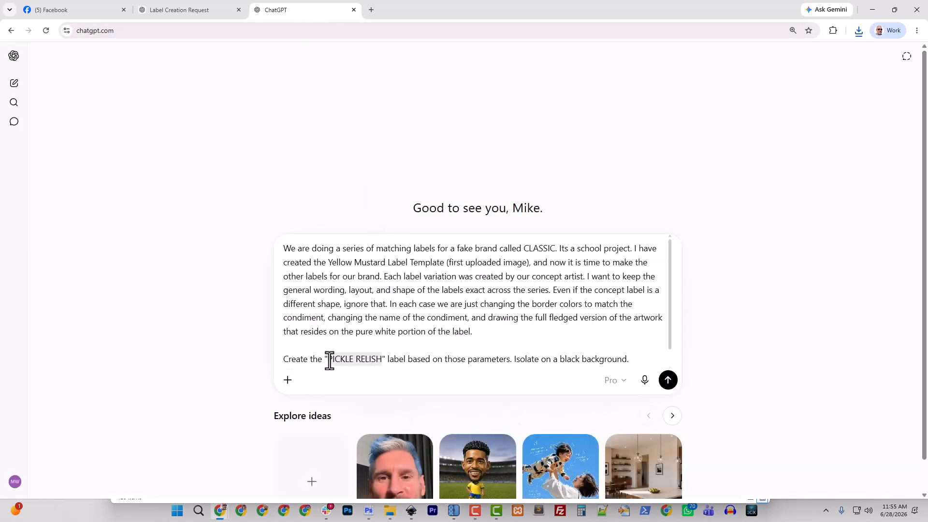
text(BBQ)
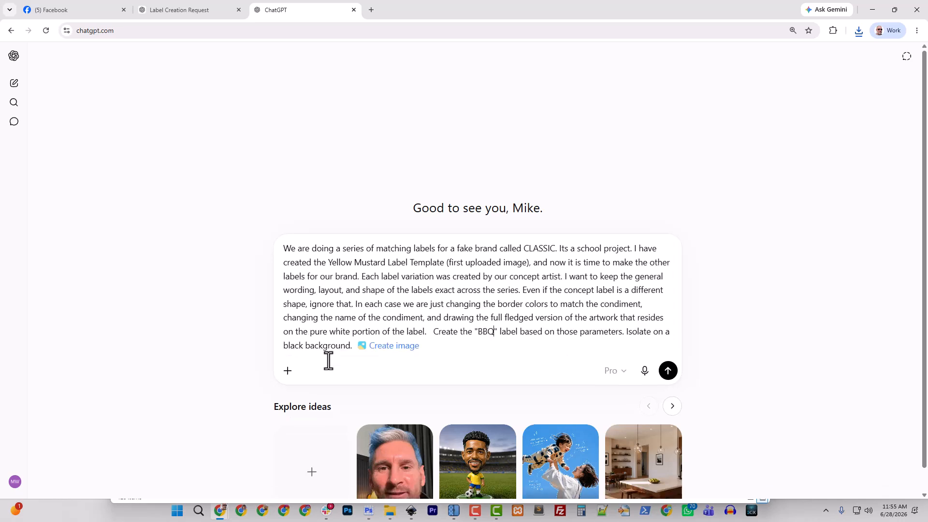
text( Sauce)
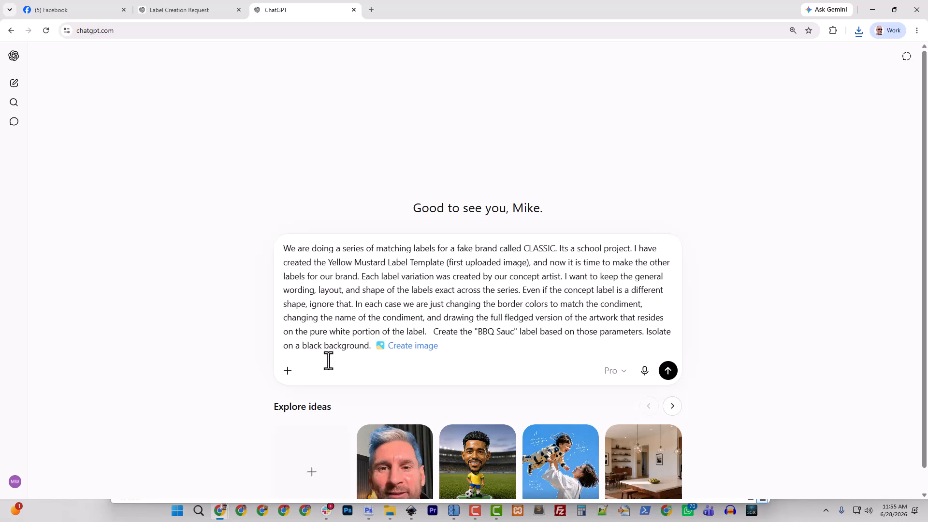
key(BackSpace)
key(BackSpace)
key(BackSpace)
key(BackSpace)
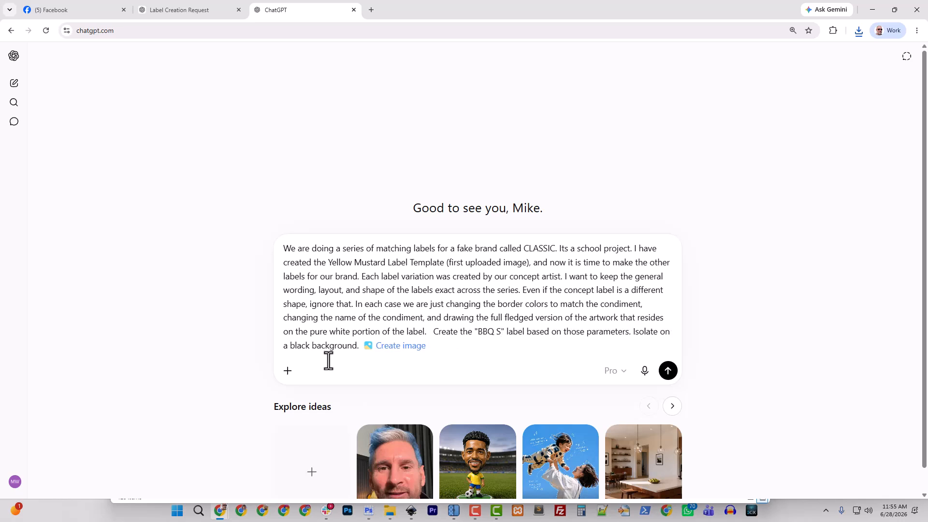
text(AUCE)
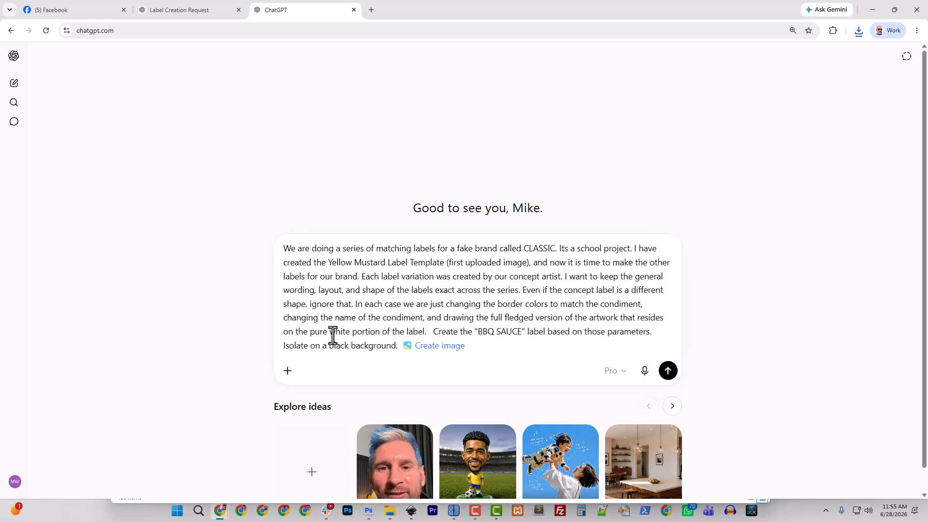
click(287, 370)
click(313, 400)
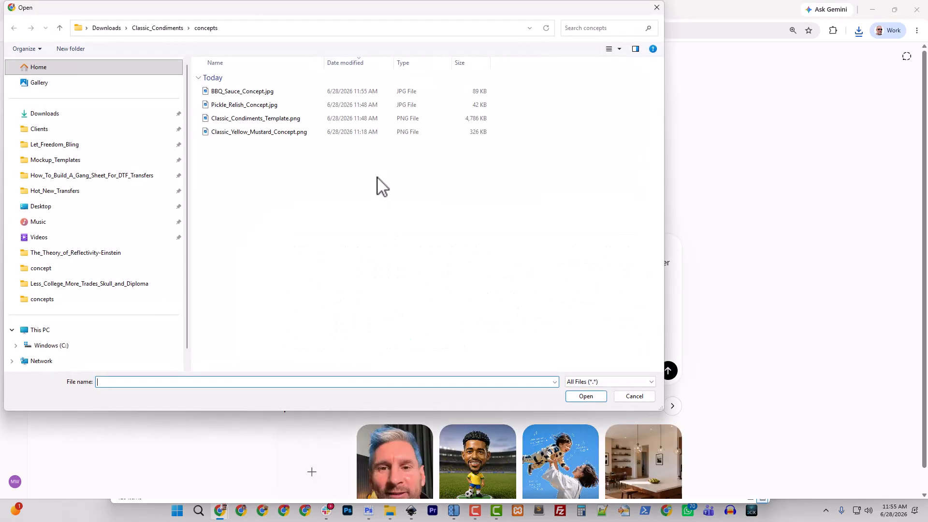
click(272, 120)
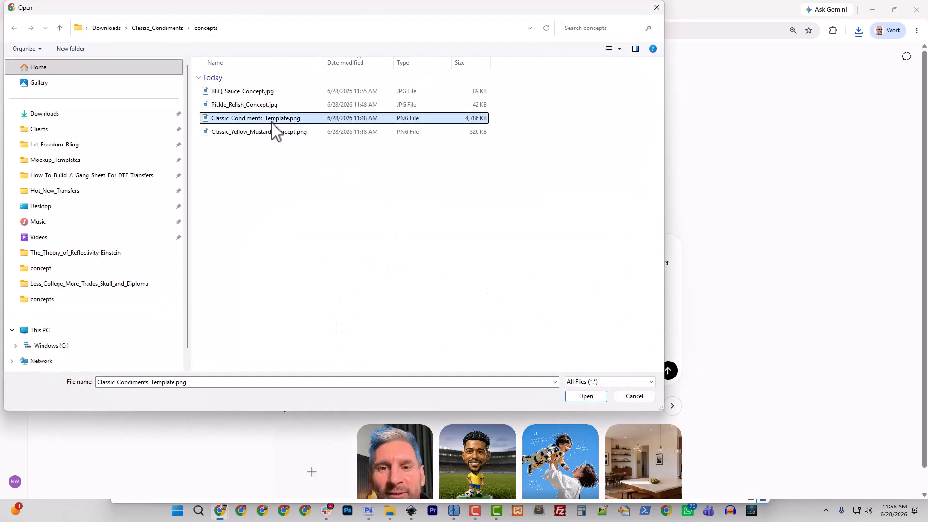
ctrl+click(266, 92)
click(586, 396)
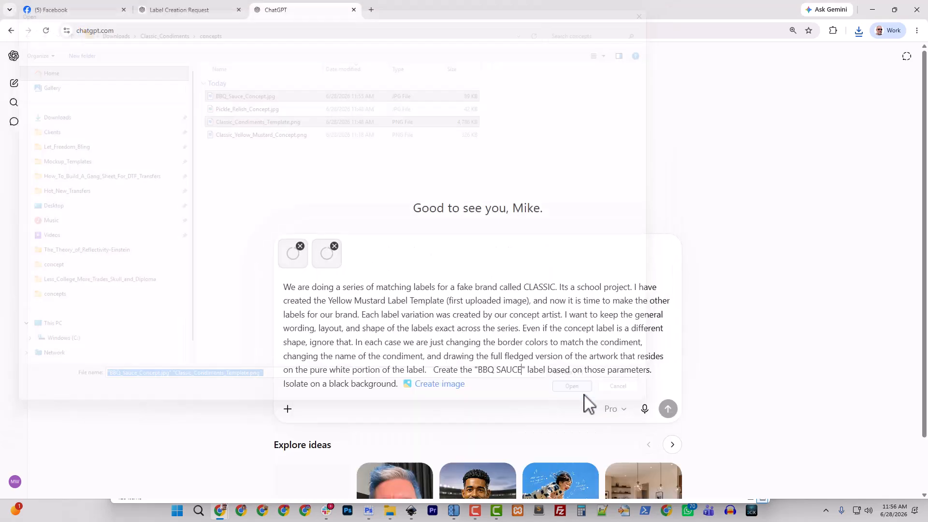
click(300, 246)
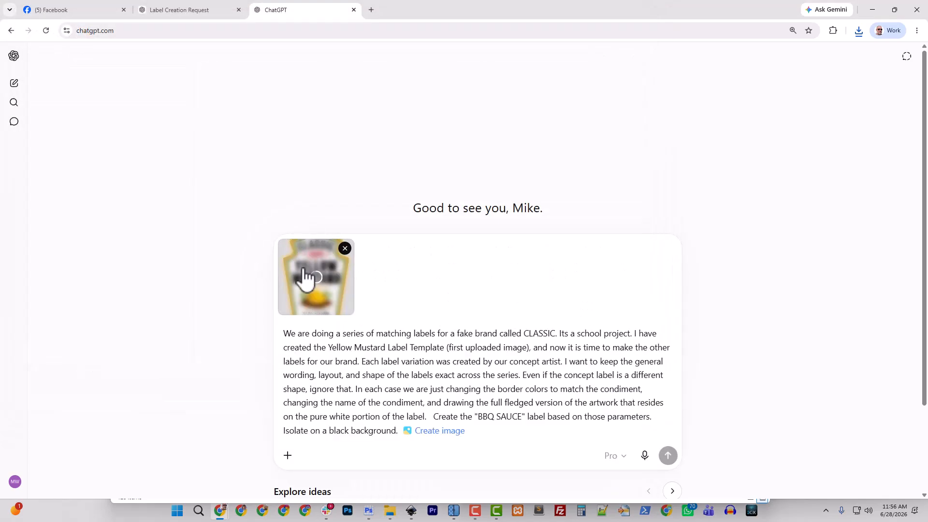
click(287, 458)
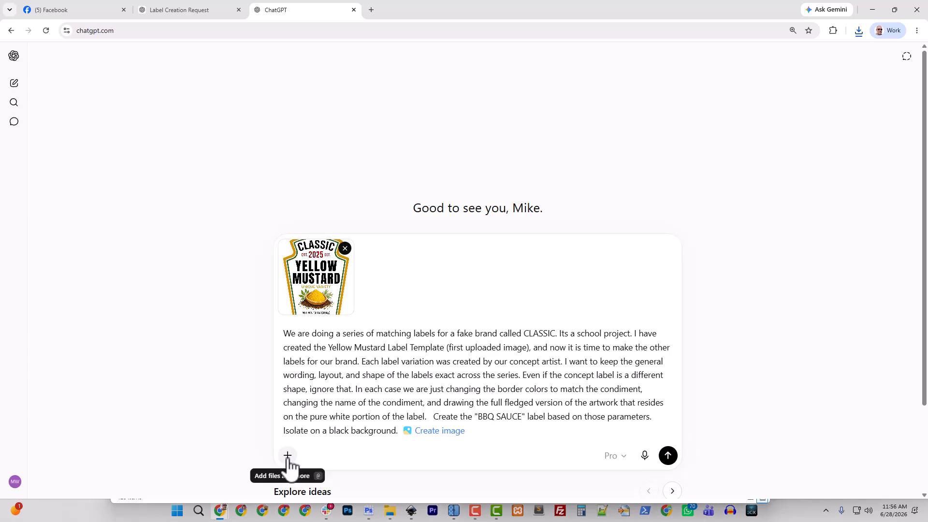
scroll(364, 435, down, 3)
scroll(530, 296, up, 3)
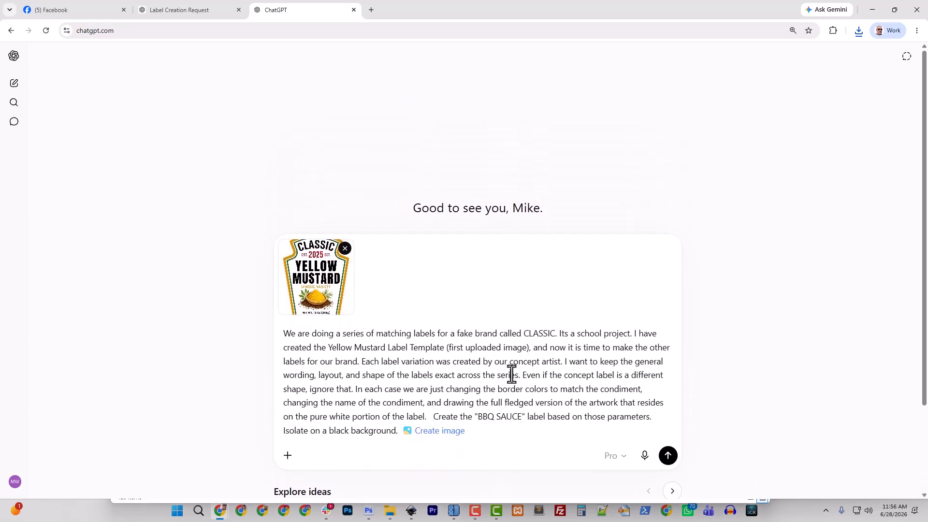
Cut the entire "BBQ SAUCE" prompt from the message and reload the page to start with an empty chat.
click(511, 375)
scroll(511, 375, down, 3)
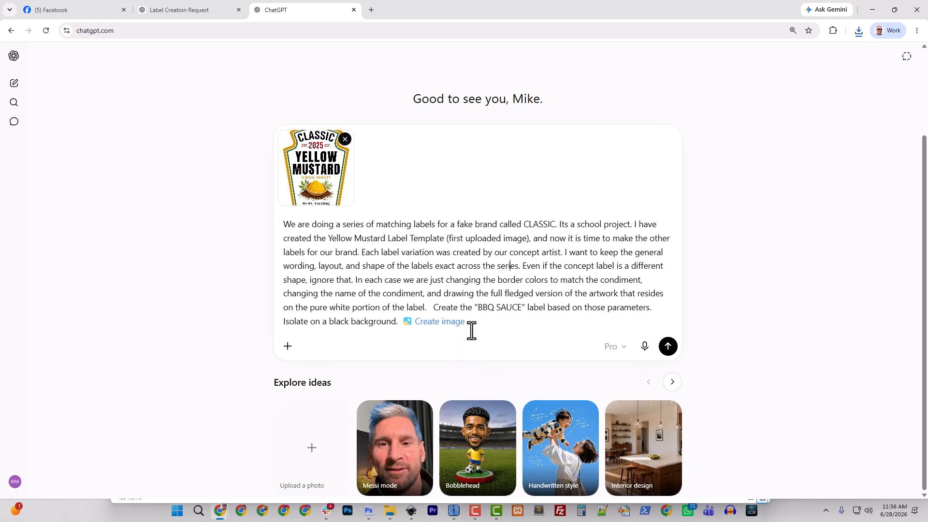
key(ctrl+a)
key(ctrl+x)
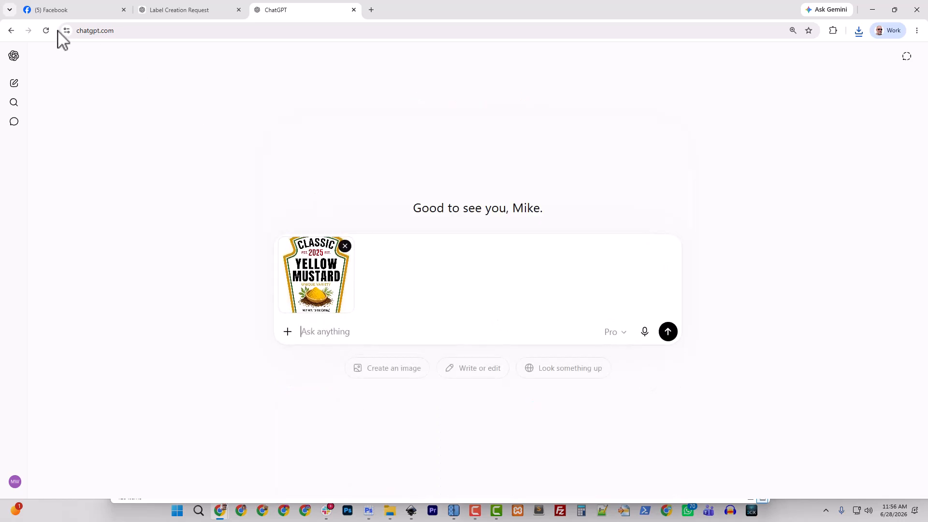
click(46, 31)
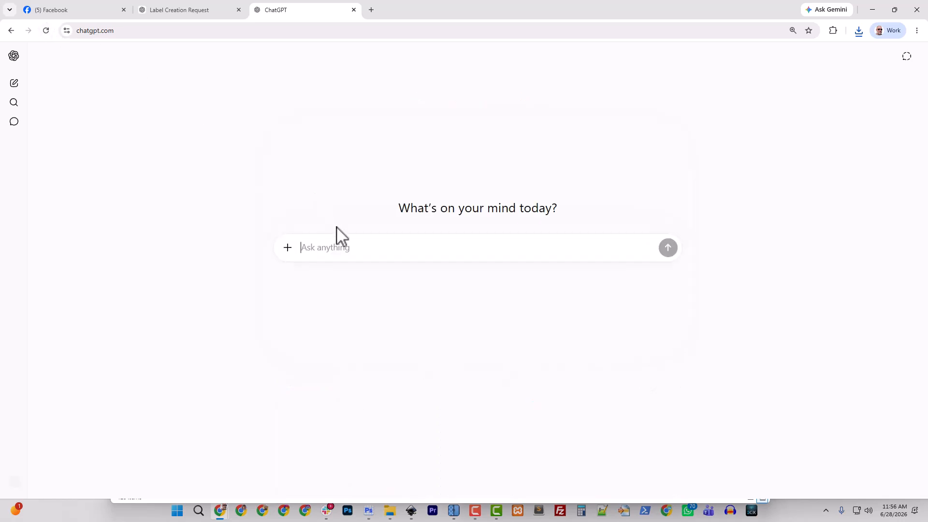
Attach Classic_Condiments_Template.png and BBQ_Sauce_Concept.jpg to the message one at a time, with the template as the first image.
click(288, 247)
click(323, 284)
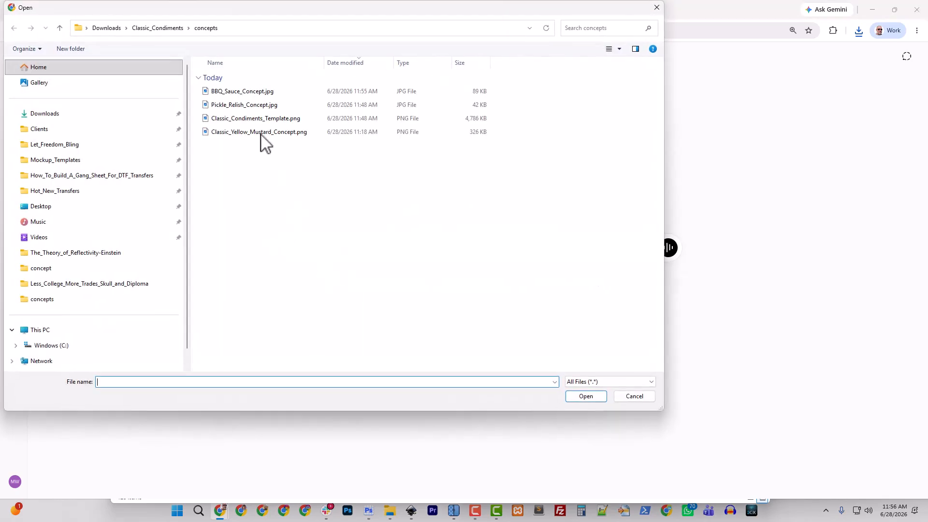
click(256, 118)
click(585, 396)
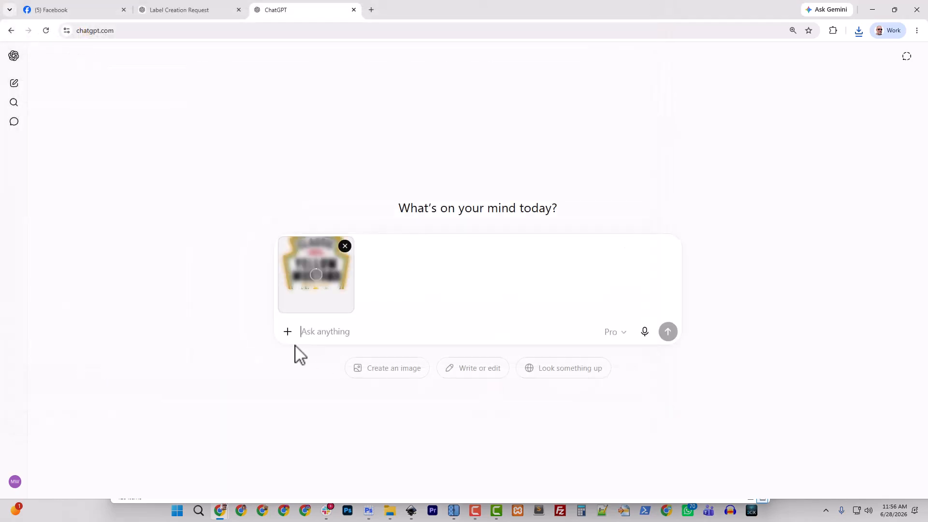
click(289, 331)
click(324, 361)
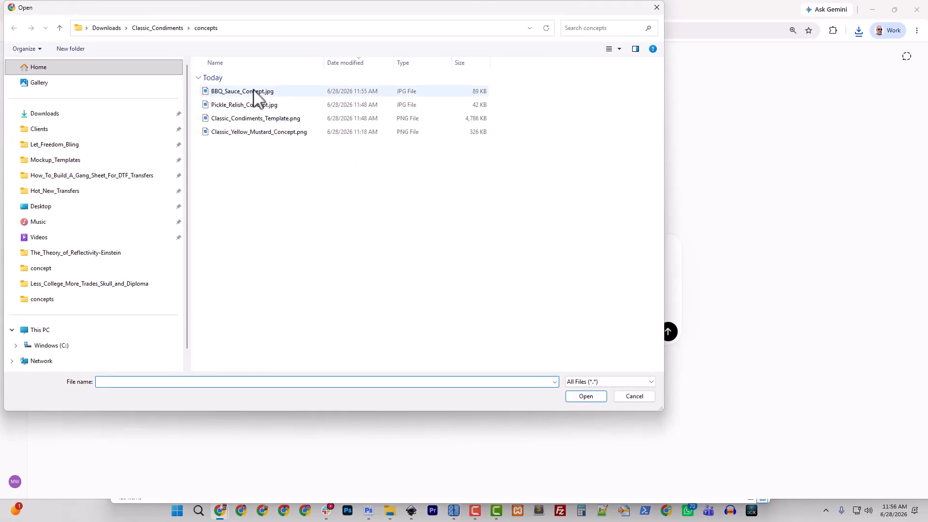
click(251, 92)
click(591, 399)
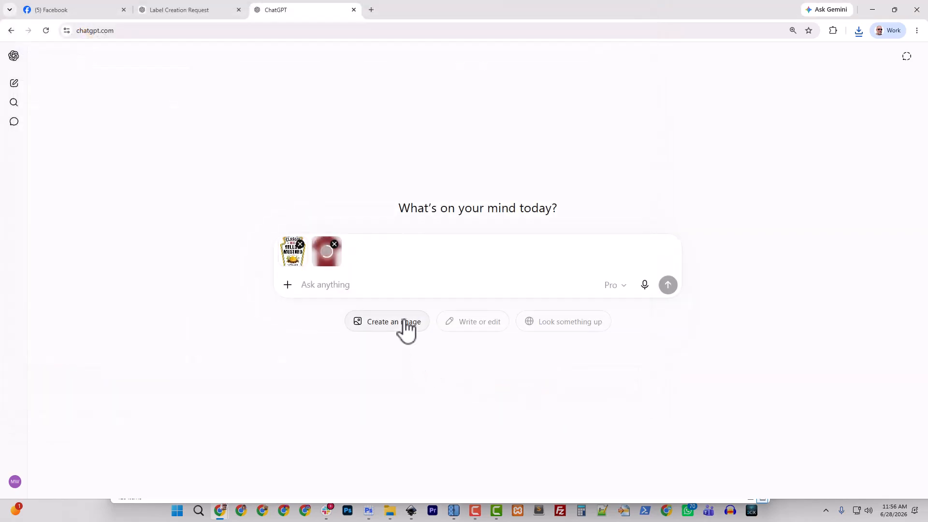
Paste the "BBQ SAUCE" label prompt below the two attached images and submit it.
key(ctrl+v)
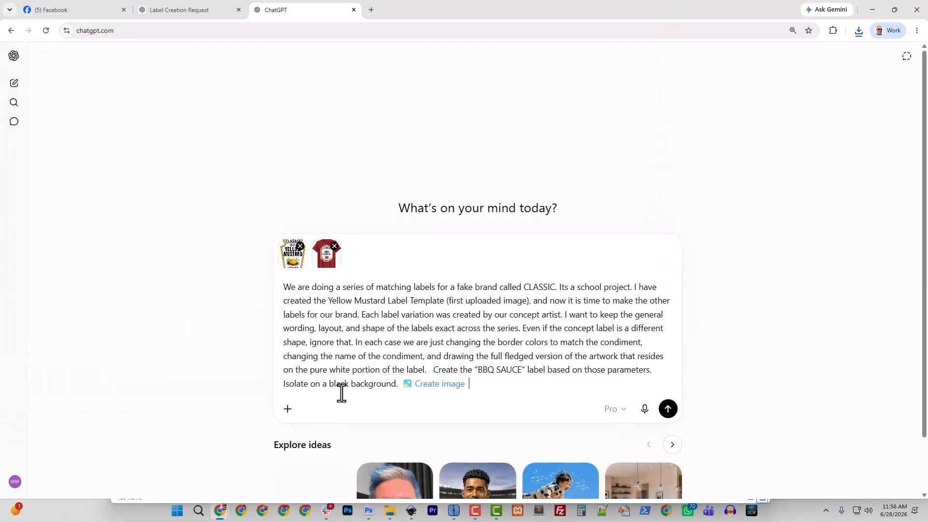
click(289, 412)
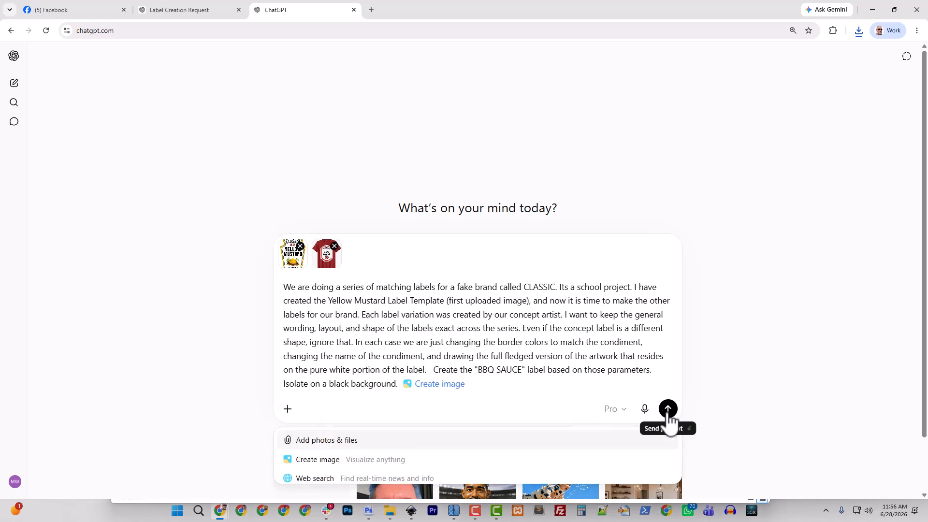
click(667, 414)
Open the generated PICKLE RELISH label in the earlier ChatGPT chat and download the image.
click(203, 9)
scroll(401, 258, down, 5)
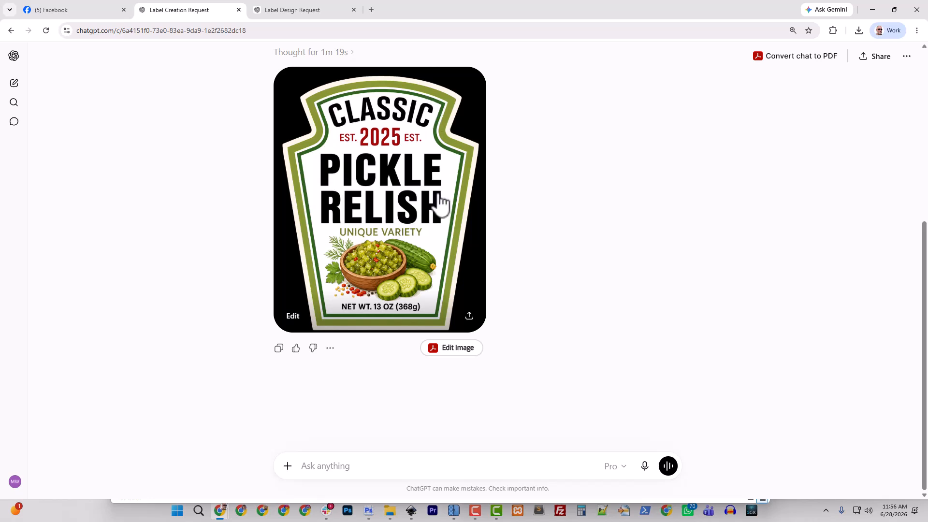
click(416, 189)
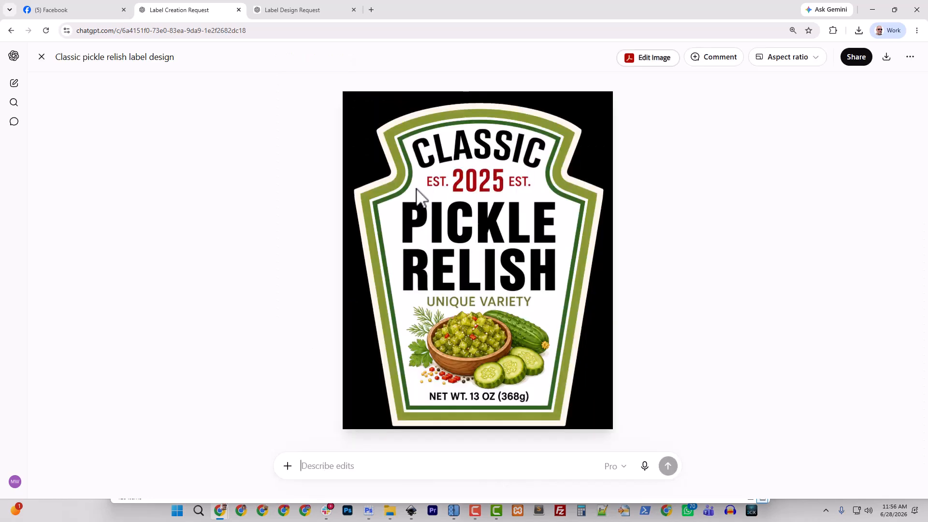
click(887, 58)
Save the yellow CHEESE SAUCE shirt photo from the Facebook post into Classic_Condiments/concepts as Cheese_Sauce_concept.jpg.
click(300, 13)
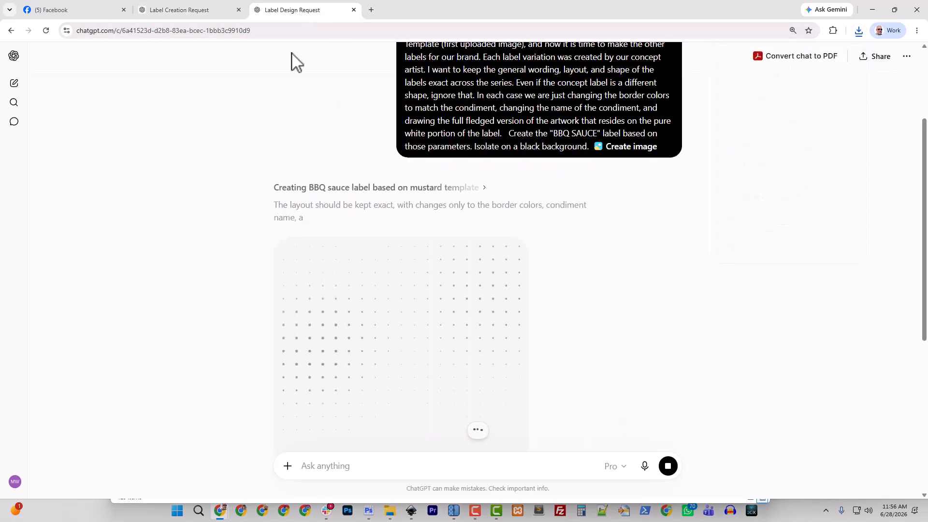
click(85, 12)
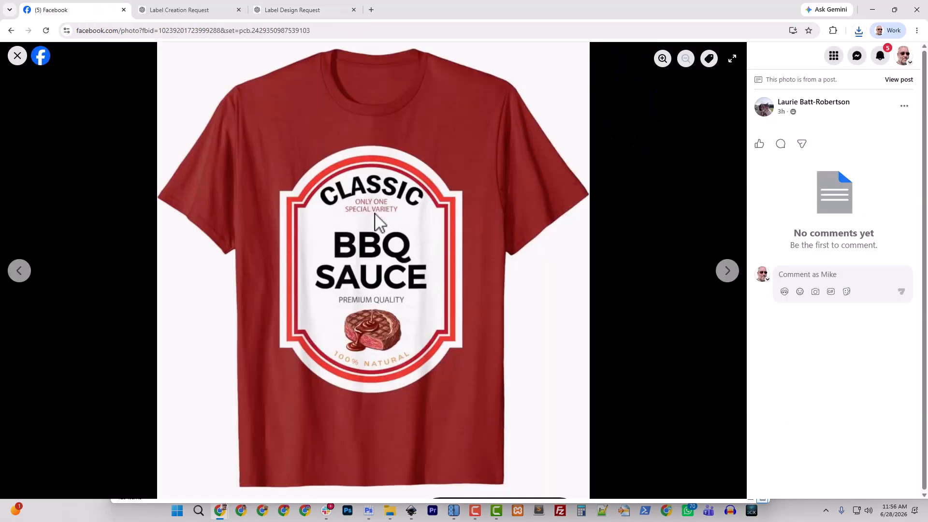
click(728, 270)
right_click(413, 265)
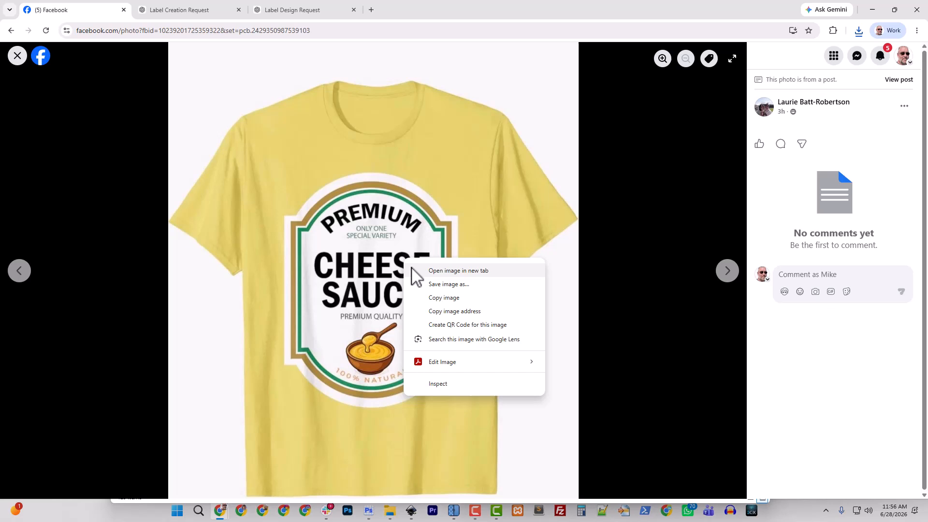
click(442, 284)
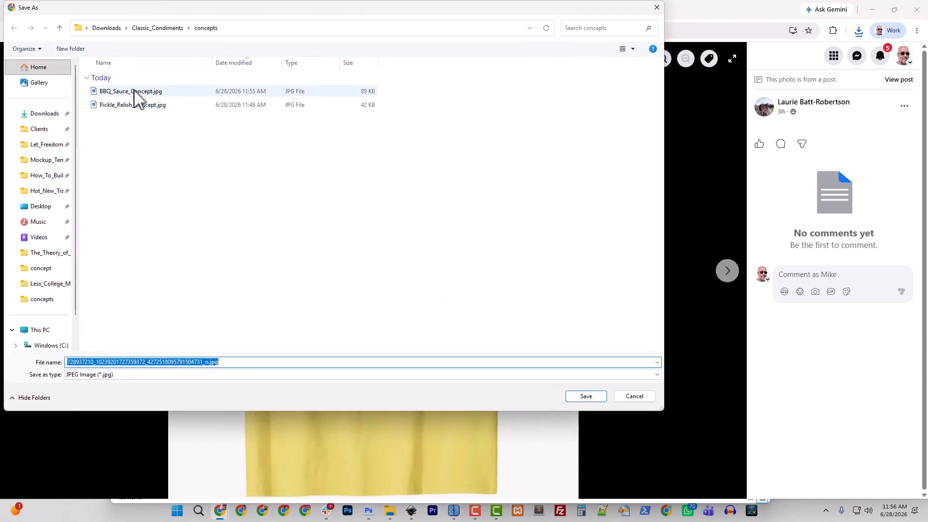
click(159, 28)
double_click(118, 94)
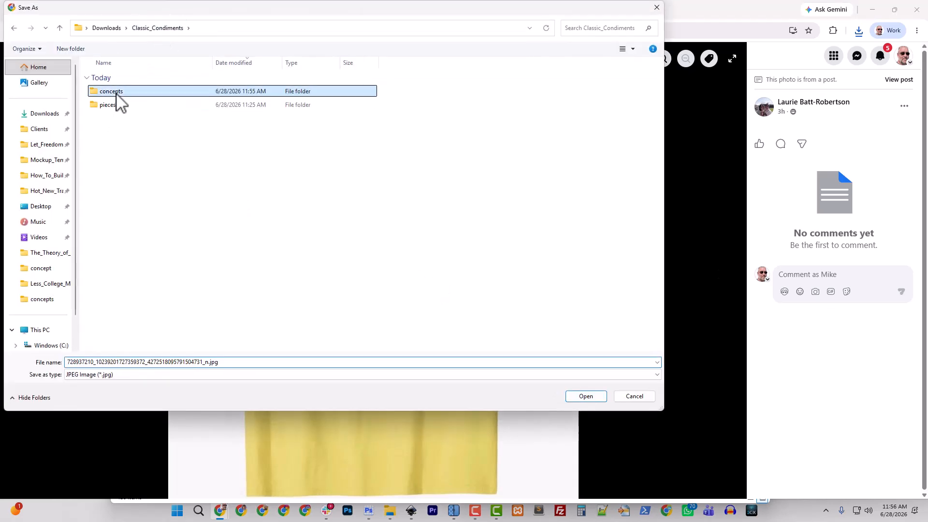
click(207, 362)
drag(208, 363, 34, 362)
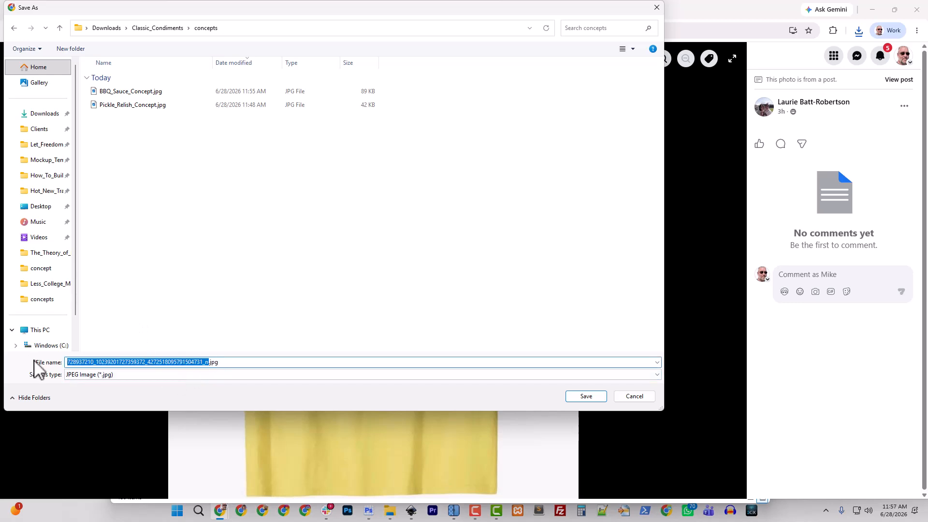
text(Premium_Chees)
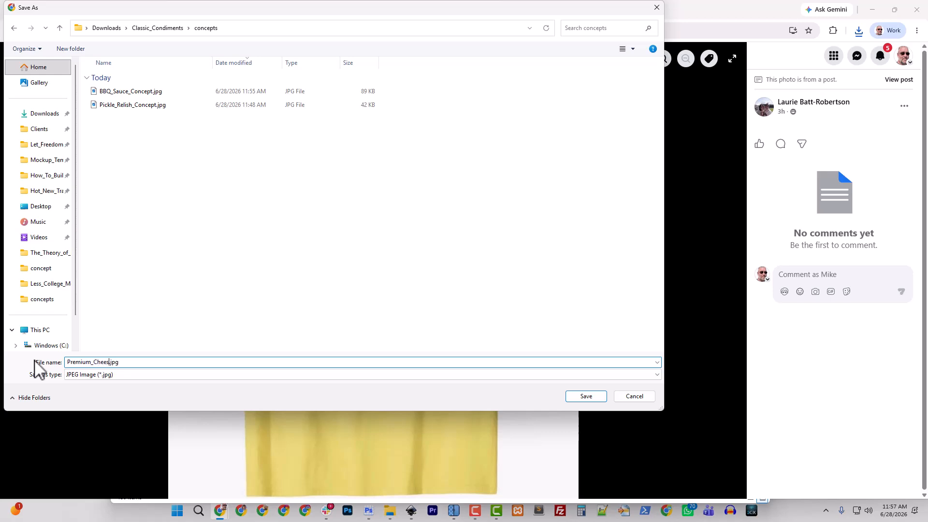
drag(263, 15, 351, 64)
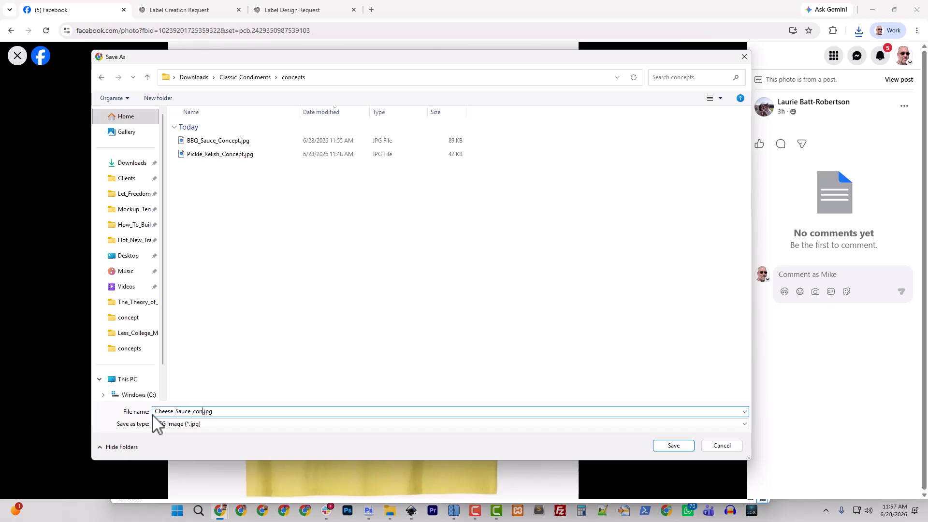
key(Return)
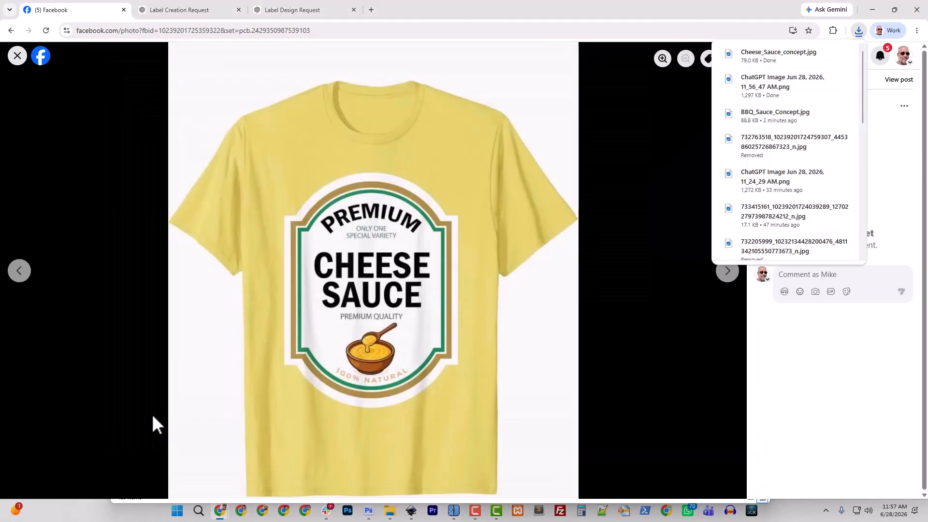
Start a new ChatGPT chat in the browser tab holding the pickle relish chat and paste the "BBQ SAUCE" label prompt into the message.
click(263, 9)
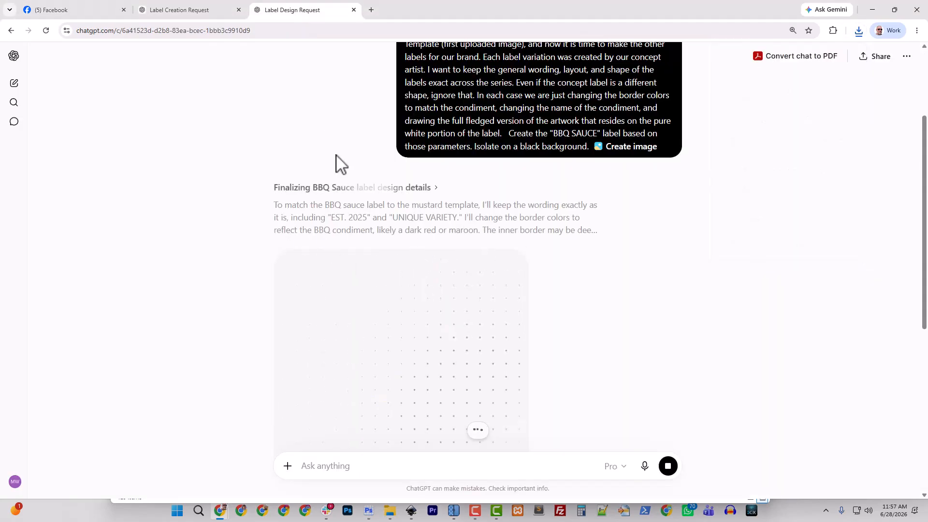
click(198, 11)
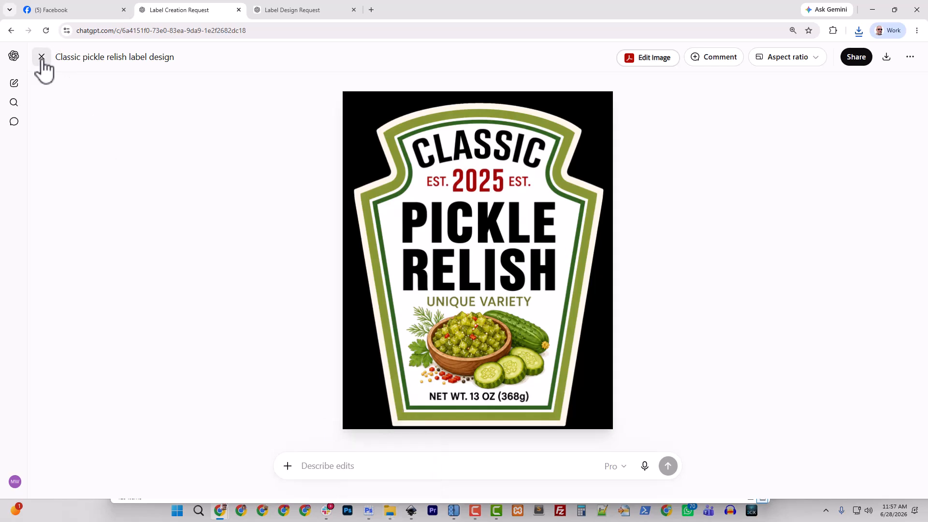
click(315, 11)
click(219, 12)
click(13, 86)
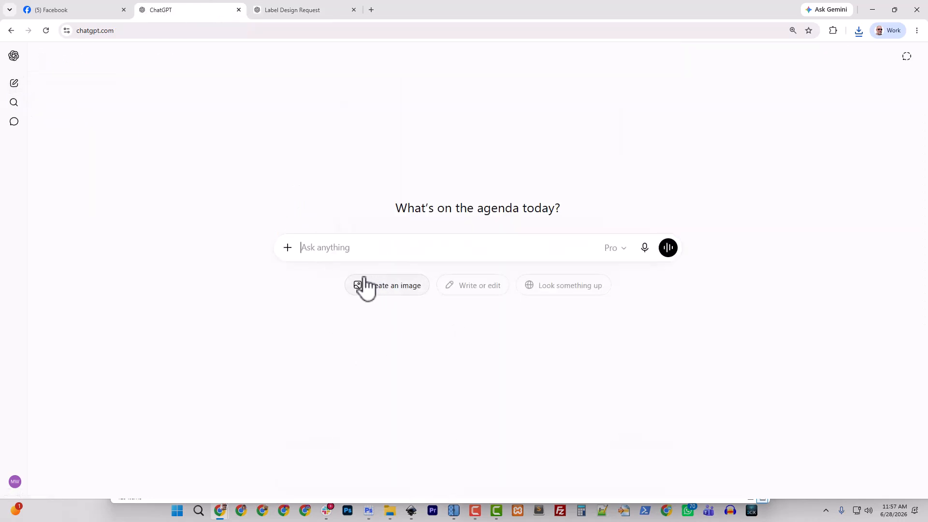
click(296, 11)
scroll(471, 164, up, 2)
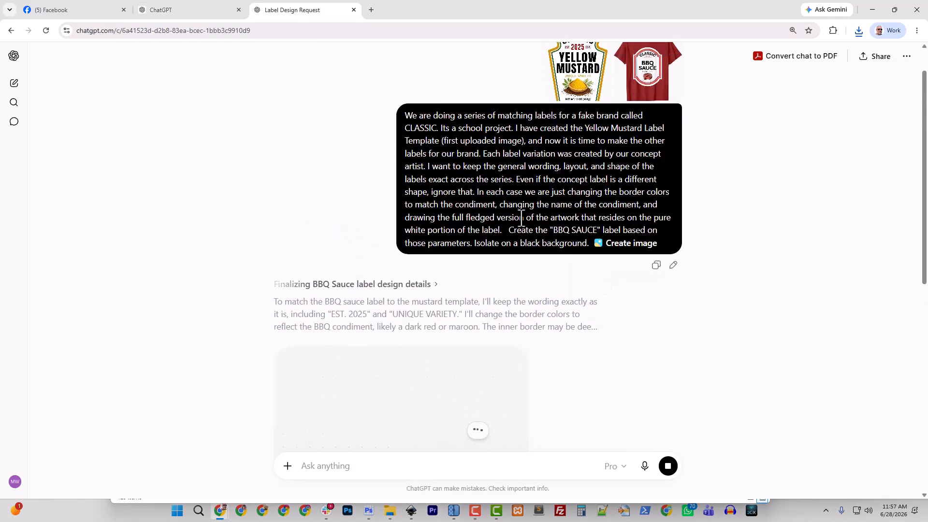
click(201, 11)
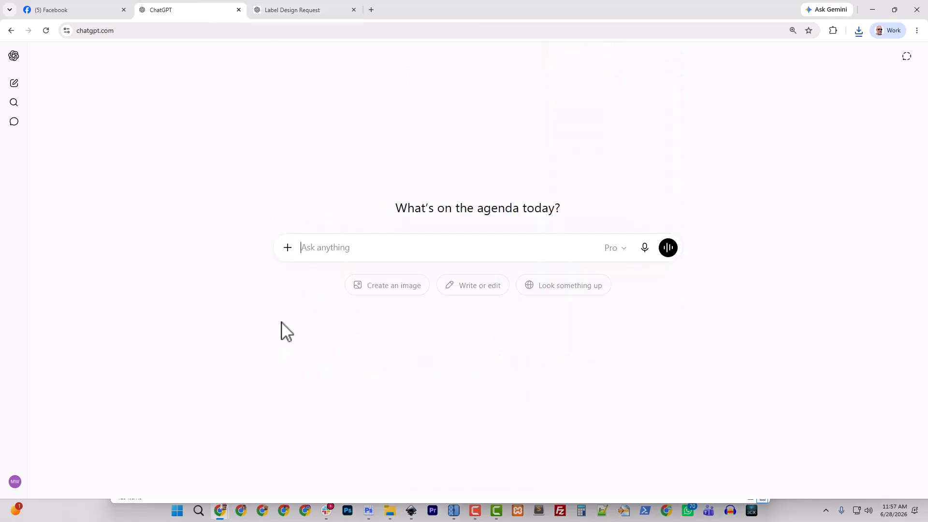
text(We are doing a series of matching labels for a fake brand called CLASSIC. Its a school project. I have created the Yellow Mustard Label Template (first uploaded image), and now it is time to make the other labels for our brand. Each label variation was created by our concept artist. I want to keep the general wording, layout, and shape of the labels exact across the series. Even if the concept label is a different shape, ignore that. In each case we are just changing the border colors to match the condiment, changing the name of the condiment, and drawing the full fledged version of the artwork that resides on the pure white portion of the label.   Create the "BBQ SAUCE" label based on those parameters. Isolate on a black background.)
Attach Classic_Condiments_Template.png and Cheese_Sauce_concept.jpg to the message one at a time, with the template first.
click(288, 371)
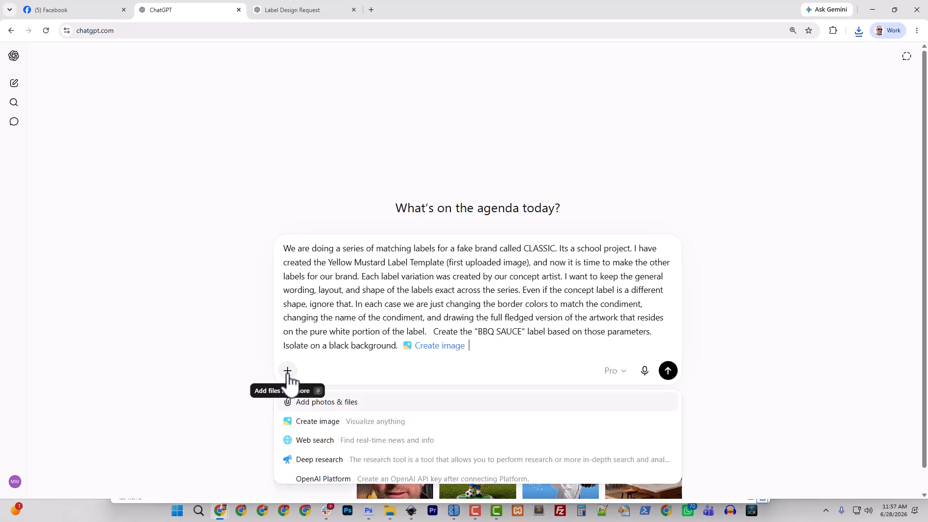
click(332, 406)
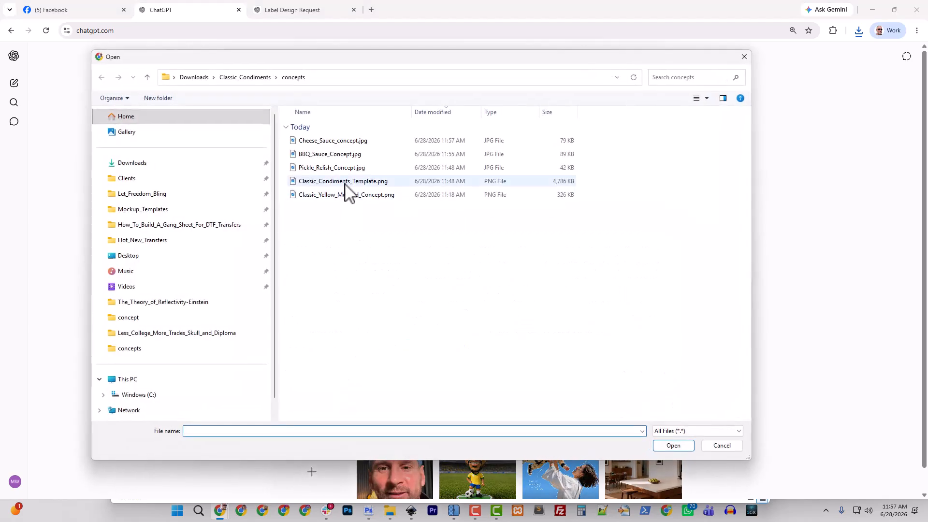
click(346, 183)
click(669, 444)
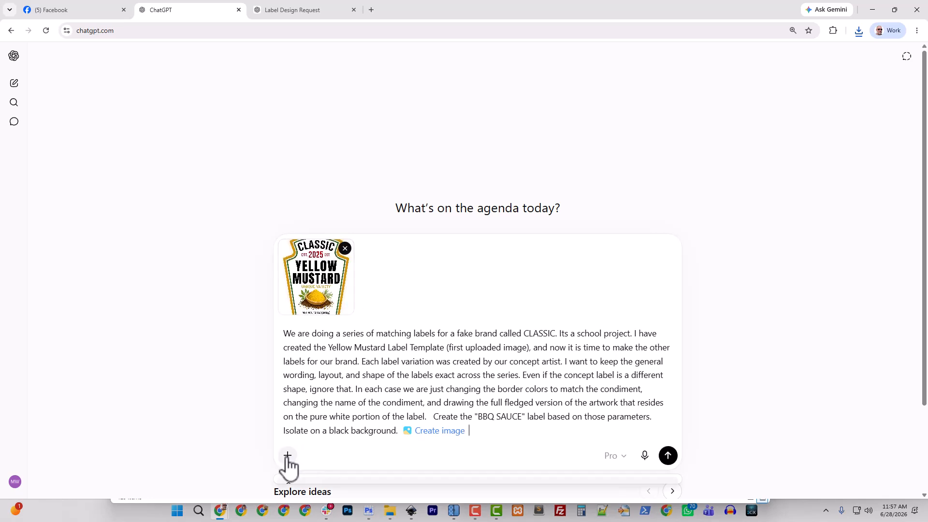
scroll(324, 447, down, 2)
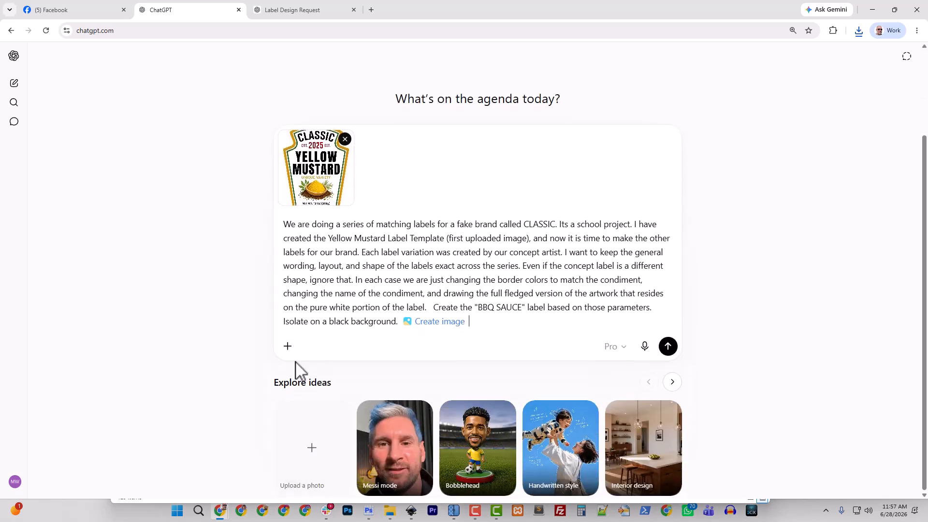
click(288, 346)
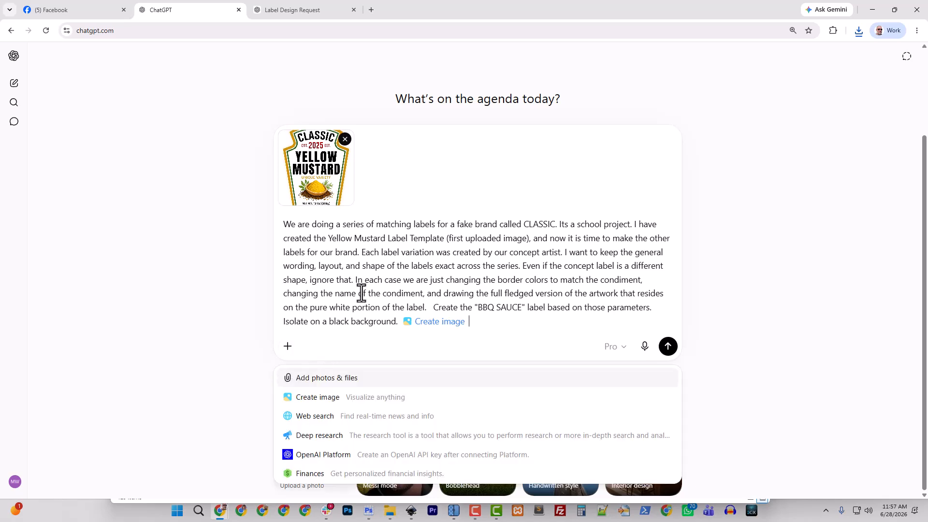
click(309, 379)
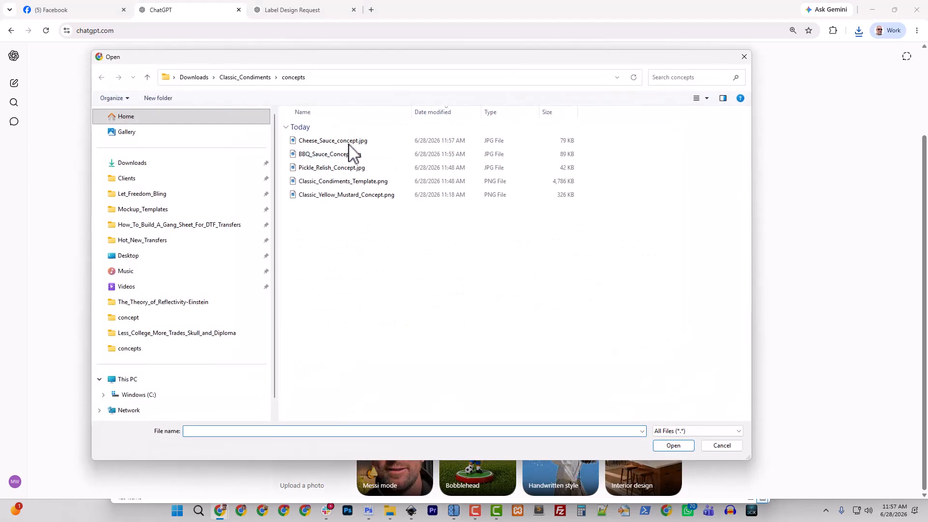
click(329, 140)
click(673, 445)
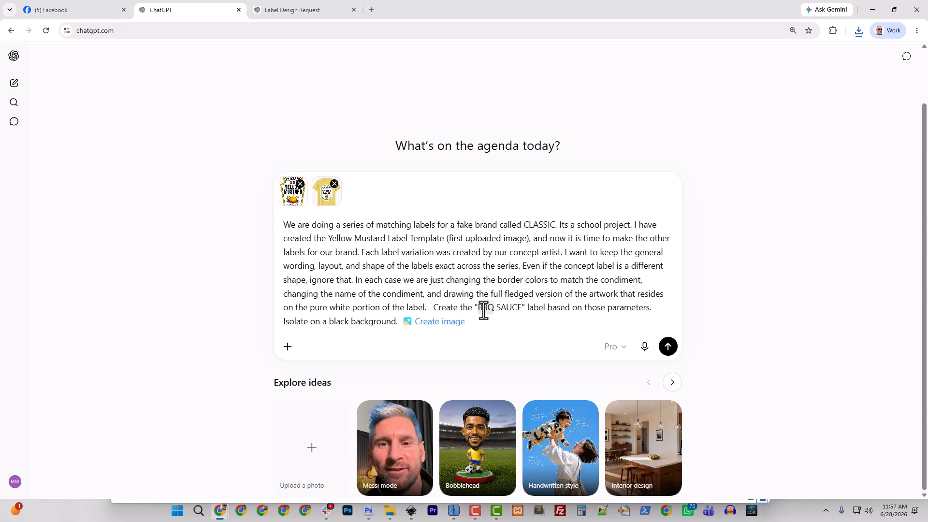
Replace "BBQ" with "CHEESE" in the requested label name and submit the prompt.
text(CHEESE)
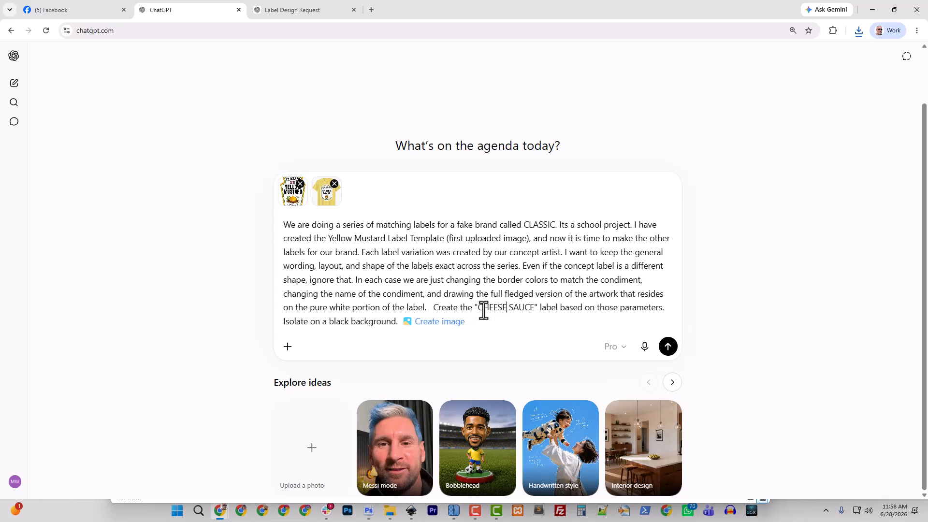
click(669, 349)
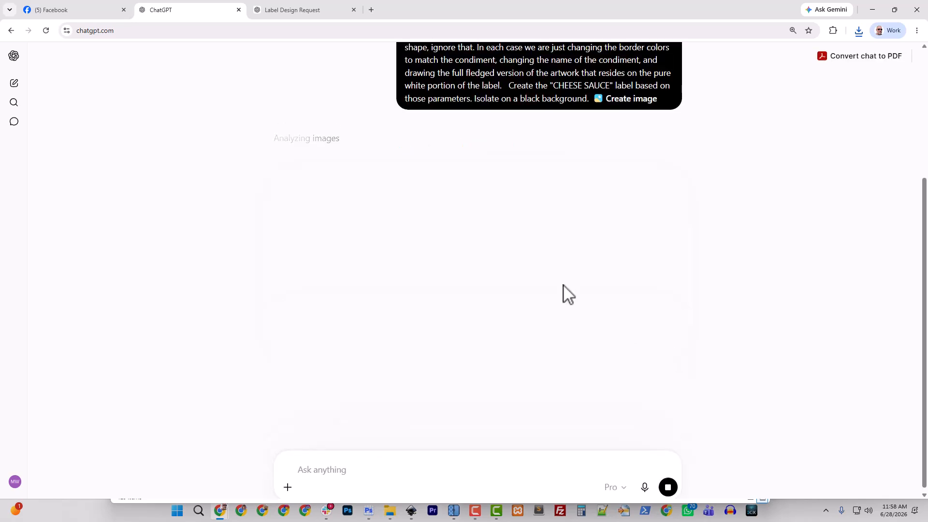
Open the generated BBQ SAUCE label in the other ChatGPT chat and download the image.
click(276, 9)
scroll(471, 276, down, 4)
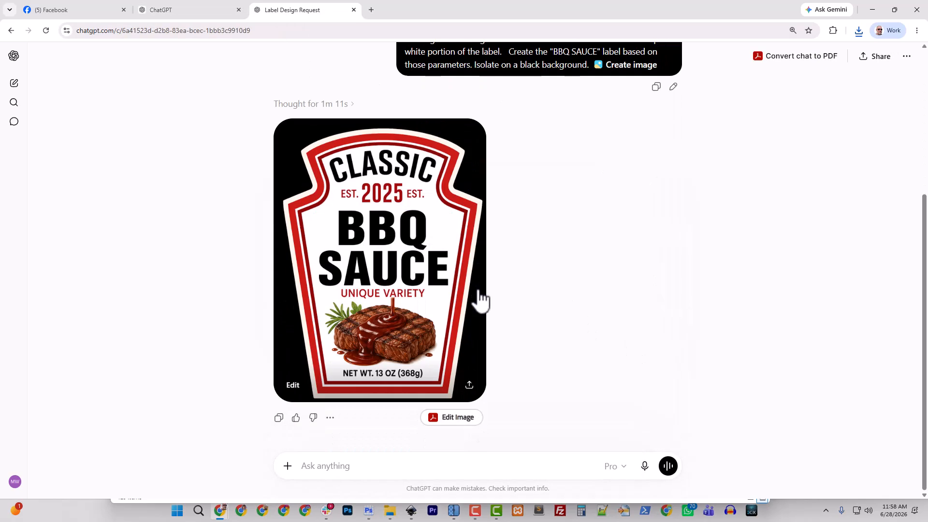
click(419, 269)
click(887, 57)
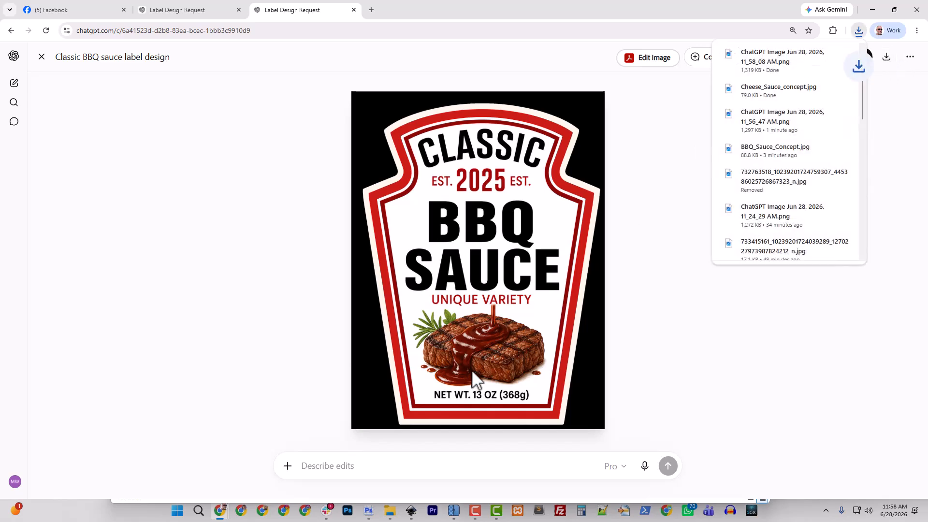
Switch to Photoshop and close every open document except Classic_Condiments.psd, discarding their unsaved changes.
click(368, 510)
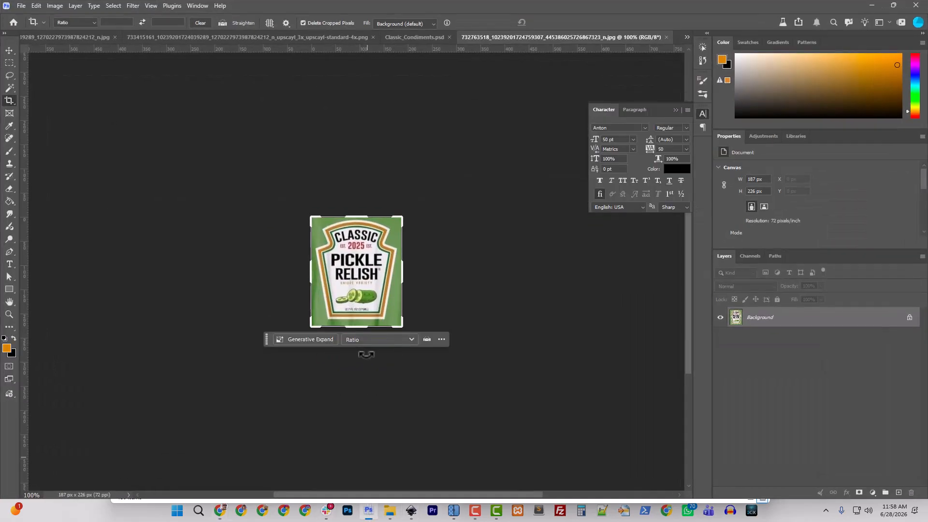
click(428, 37)
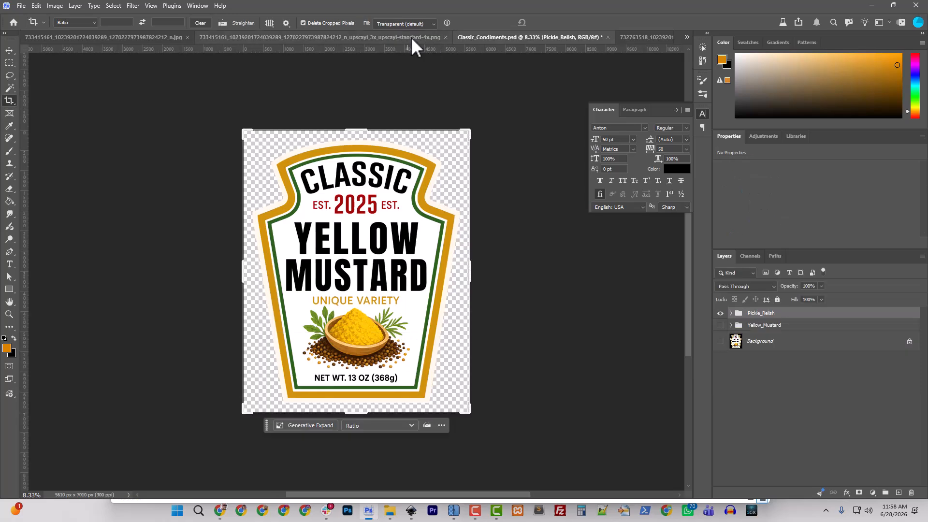
right_click(509, 37)
click(540, 75)
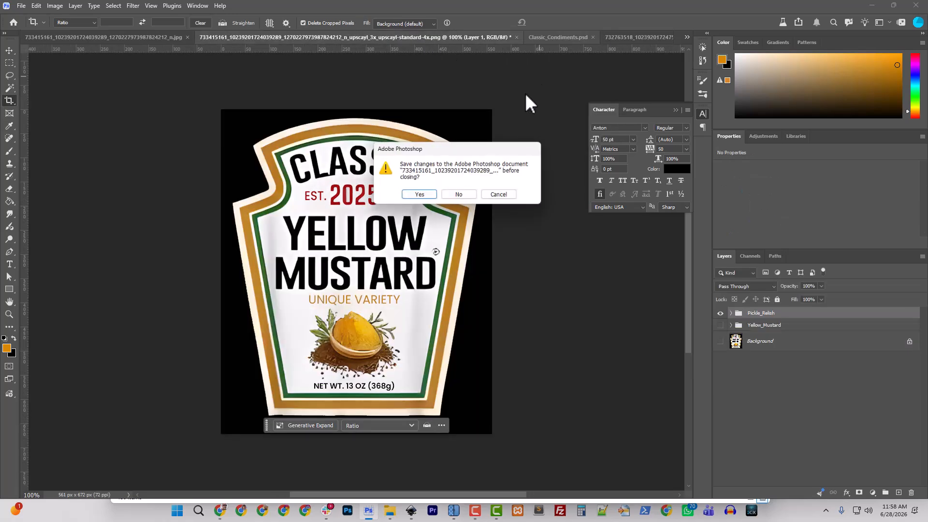
click(463, 194)
click(463, 195)
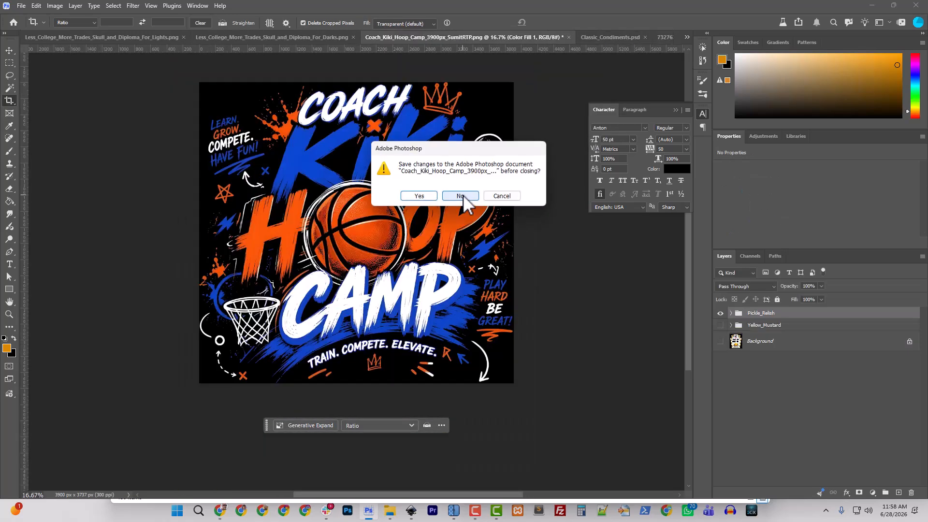
click(463, 195)
click(463, 192)
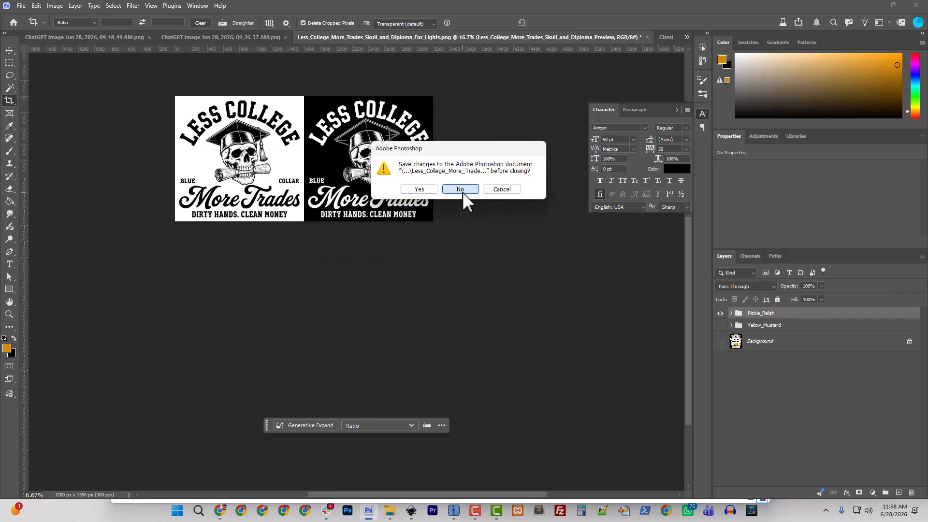
click(462, 193)
click(462, 194)
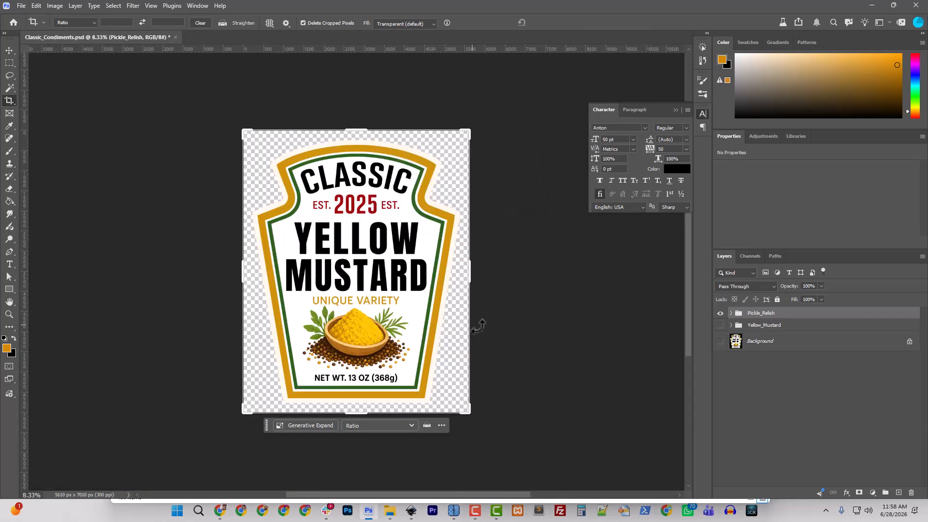
Expand the Pickle_Relish group and replace the YELLOW text in its Variable subgroup with PICKLE.
click(730, 313)
scroll(763, 401, down, 3)
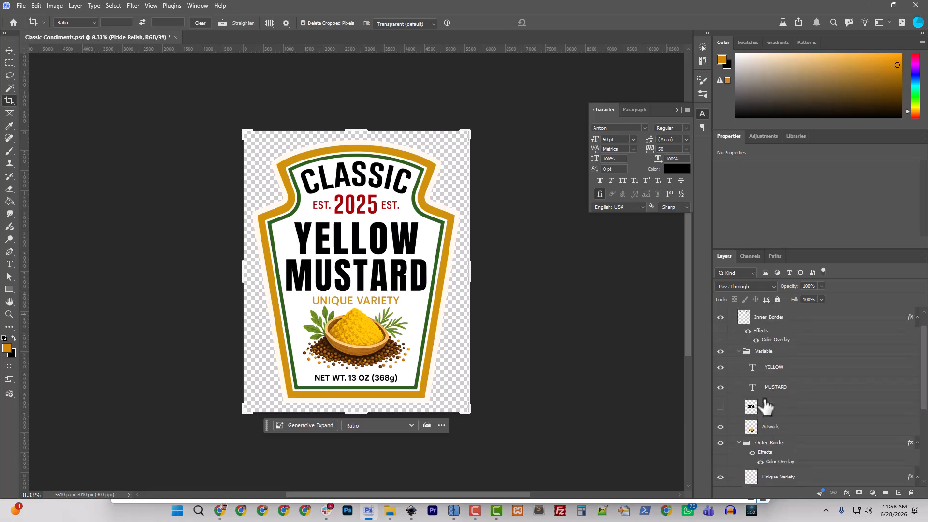
double_click(771, 380)
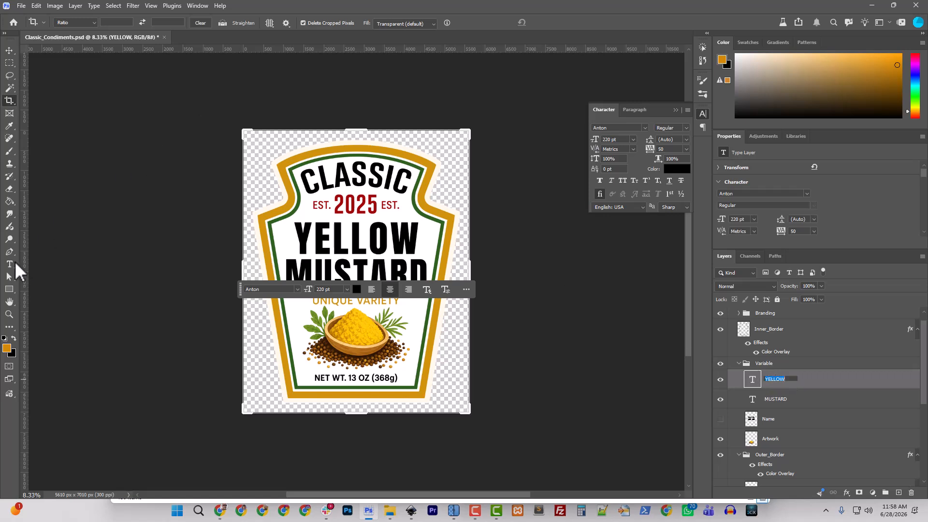
click(11, 265)
click(357, 244)
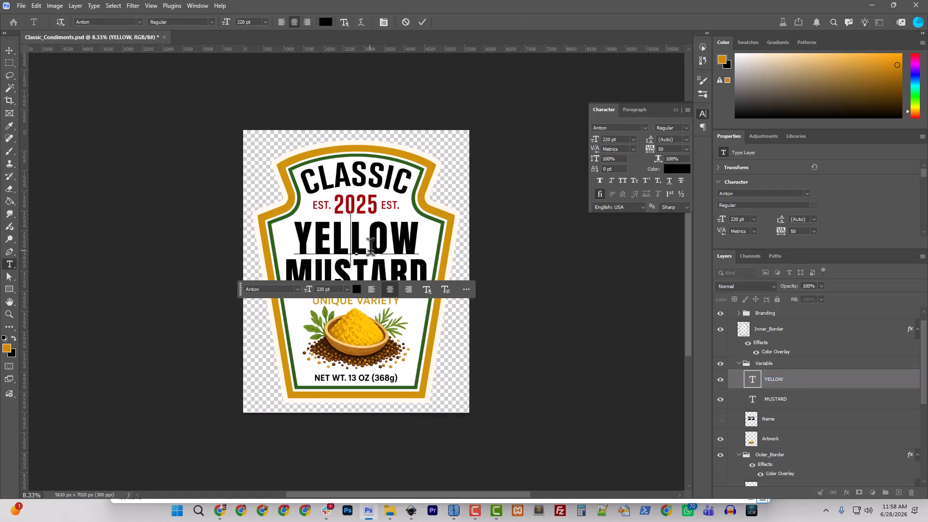
double_click(369, 245)
text(PICKLE)
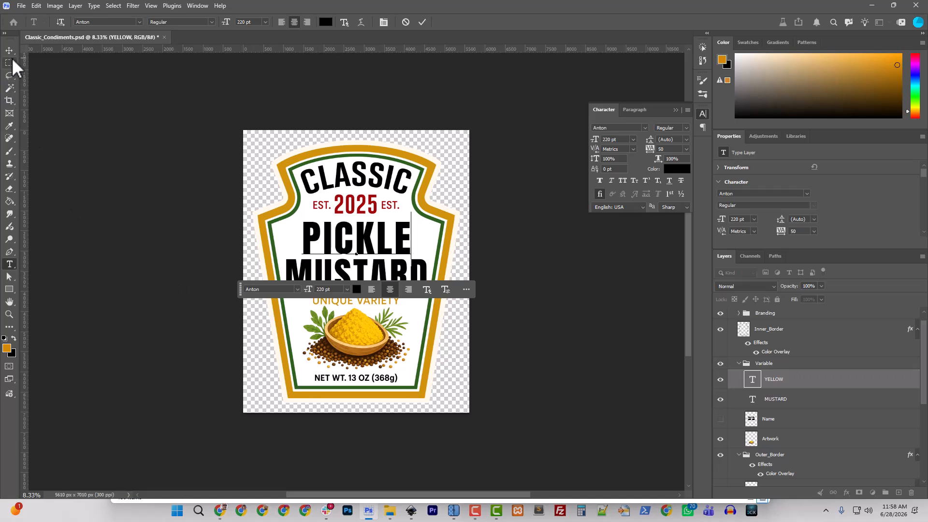
Replace the MUSTARD text on the label with RELISH.
click(9, 264)
click(330, 273)
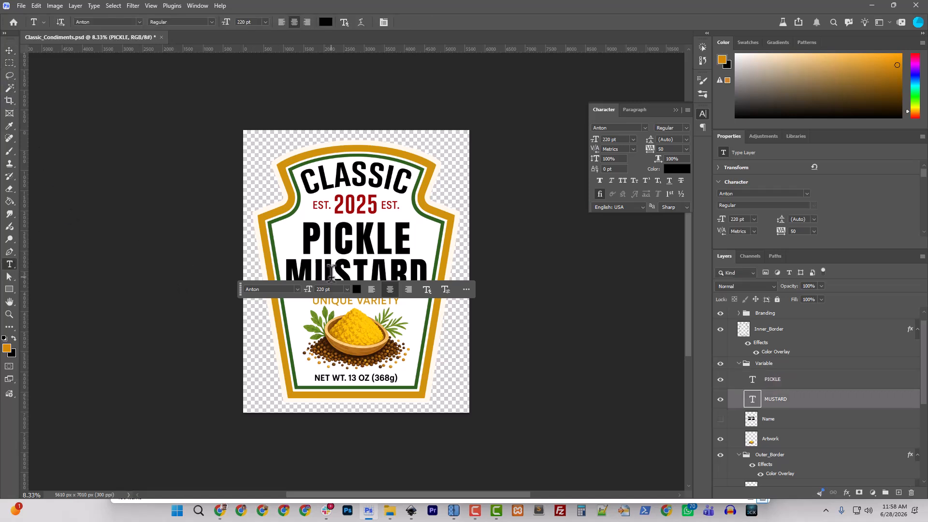
double_click(330, 273)
text(RELISH)
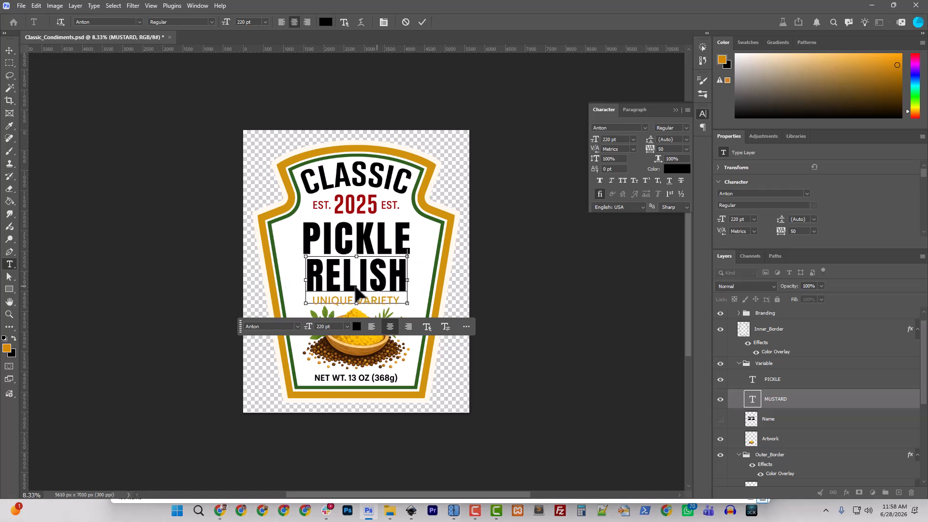
Stretch the RELISH text horizontally about its center to about 124% width, keeping the height at 100%.
key(ctrl+t)
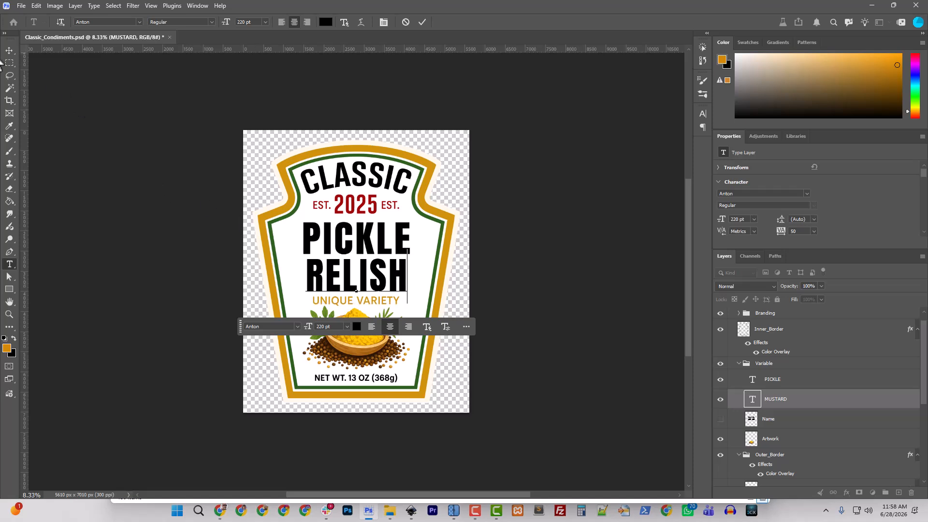
click(9, 52)
key(ctrl+t)
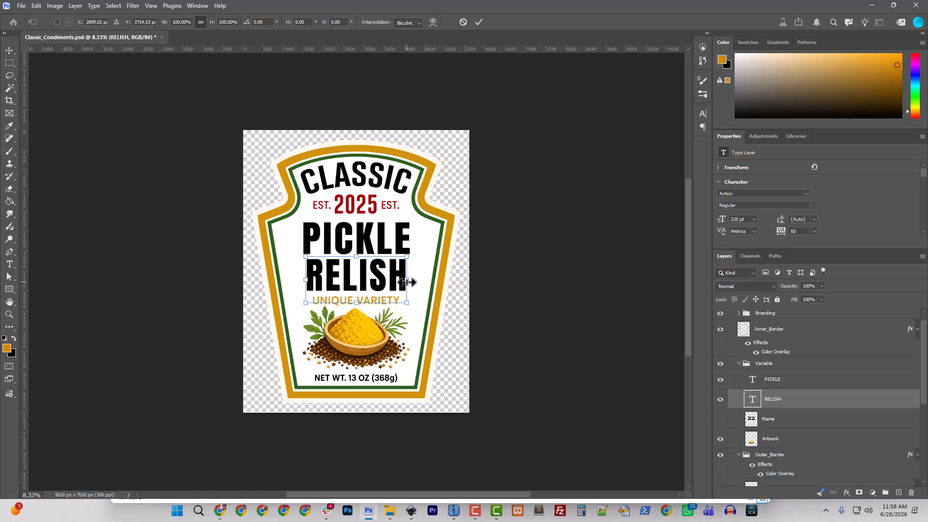
drag(408, 282, 421, 282)
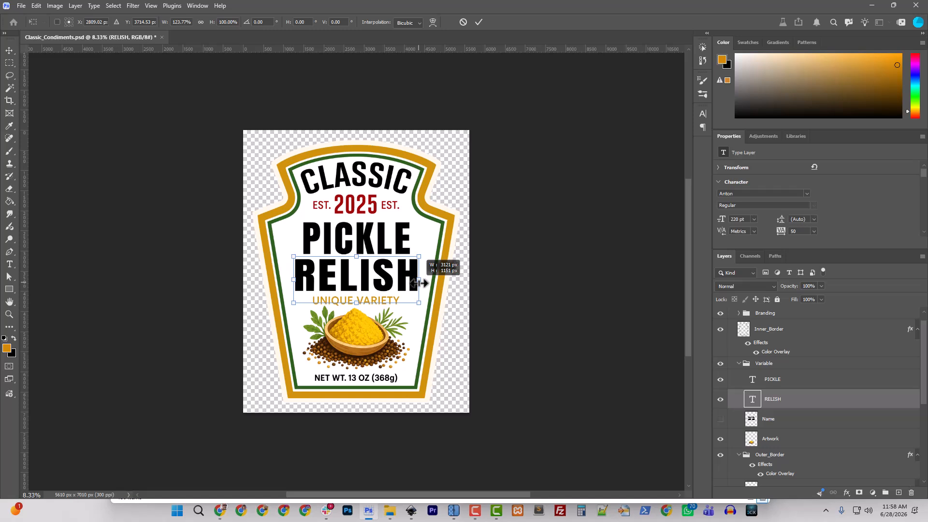
key(Return)
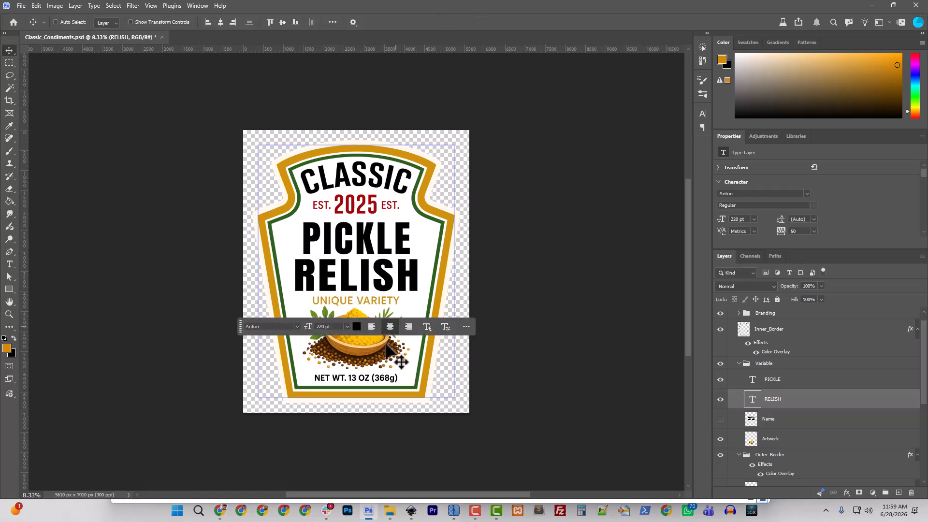
Switch to File Explorer's Downloads folder and rename the generated pickle relish image as Pickle_Relish_OG.
click(390, 510)
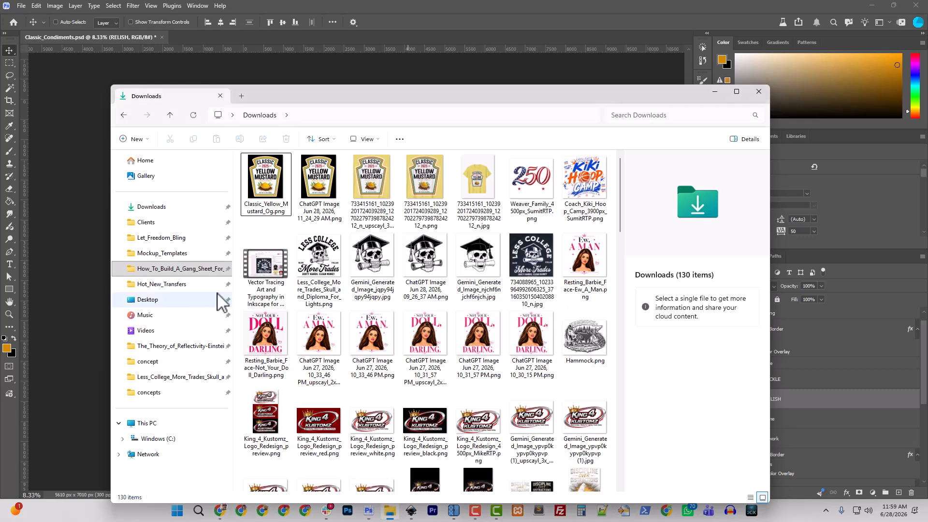
click(159, 208)
click(322, 190)
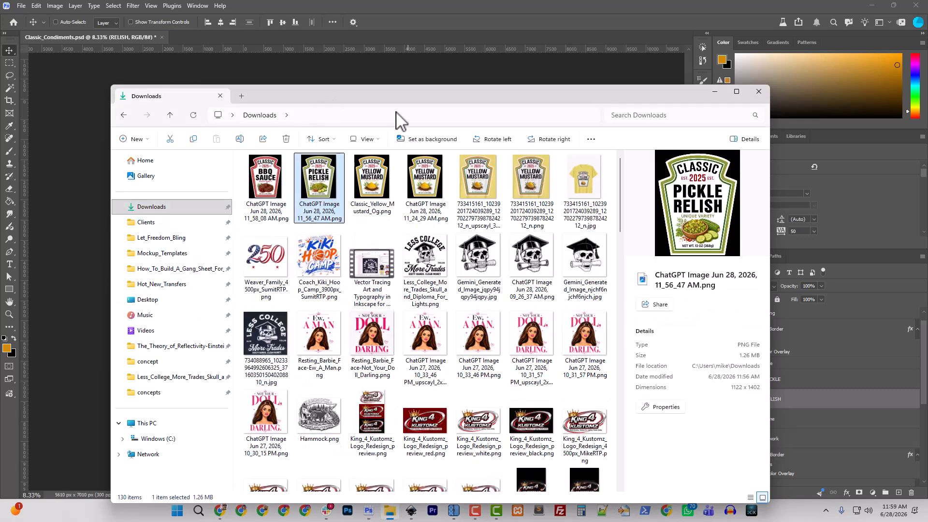
right_click(319, 208)
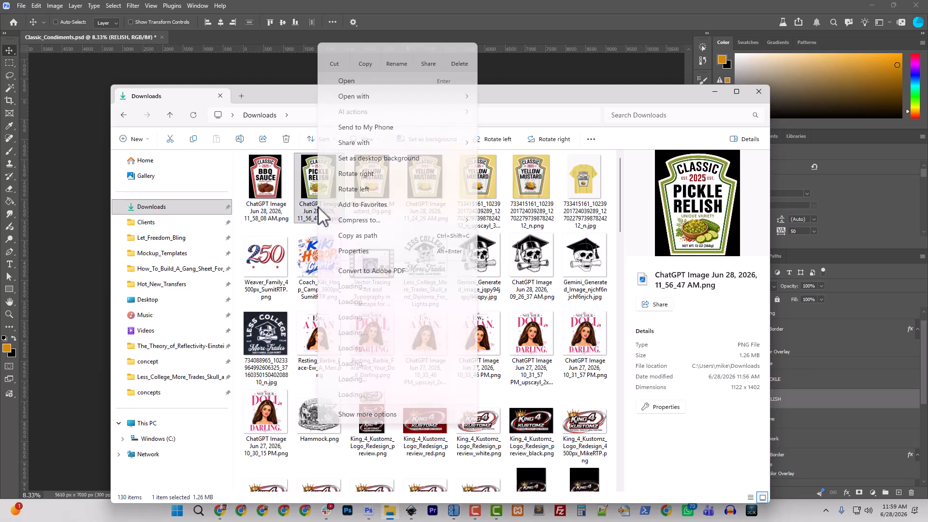
click(399, 61)
text(Pickle)
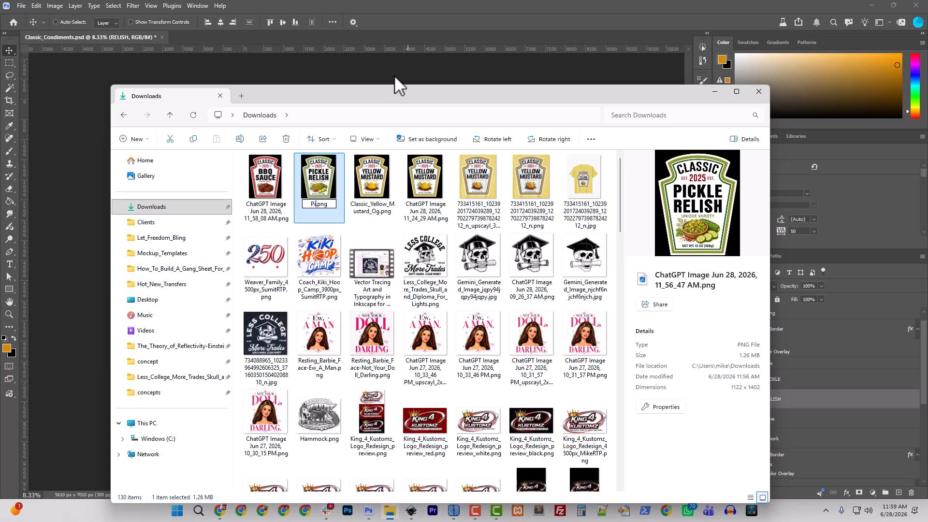
text(_Relish_)
text(OG)
key(Return)
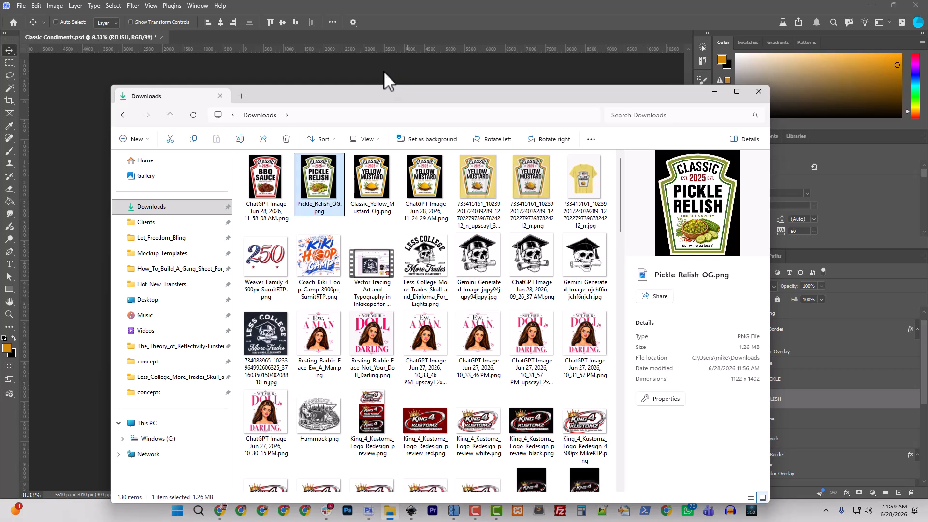
Rename the downloaded ChatGPT image of the BBQ sauce label as BBQ_Sauce.
right_click(270, 208)
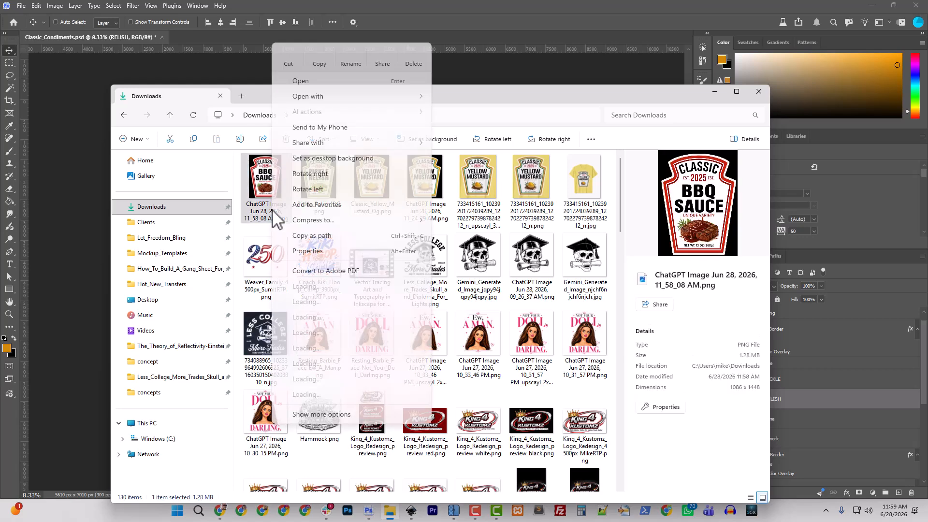
click(351, 58)
text(BB)
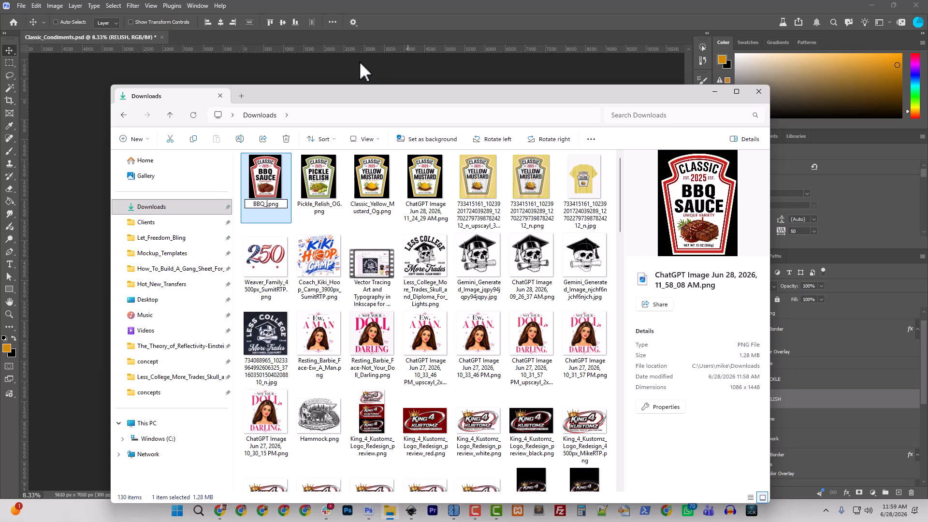
text(Q_Sauce)
key(Return)
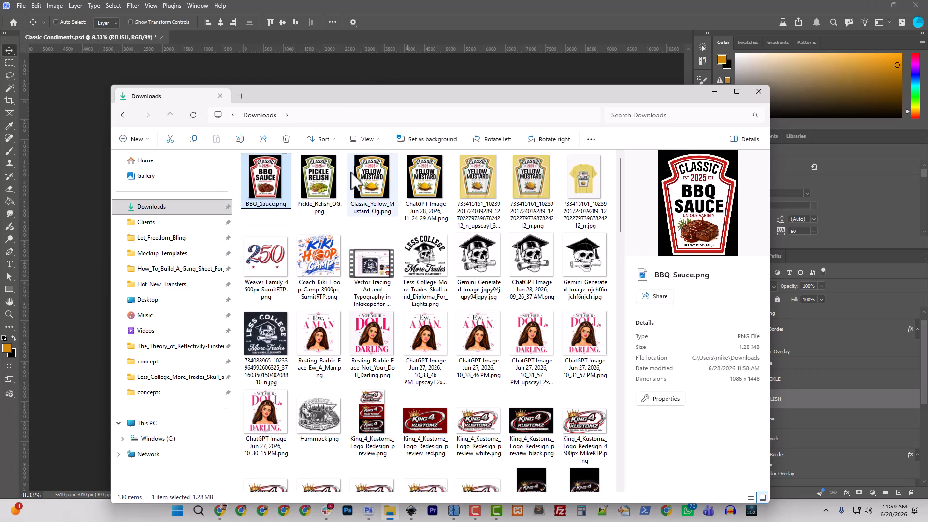
Switch to Upscayl, load Pickle_Relish_OG.png from Downloads and upscale it 5x with the Upscayl Standard model.
click(454, 512)
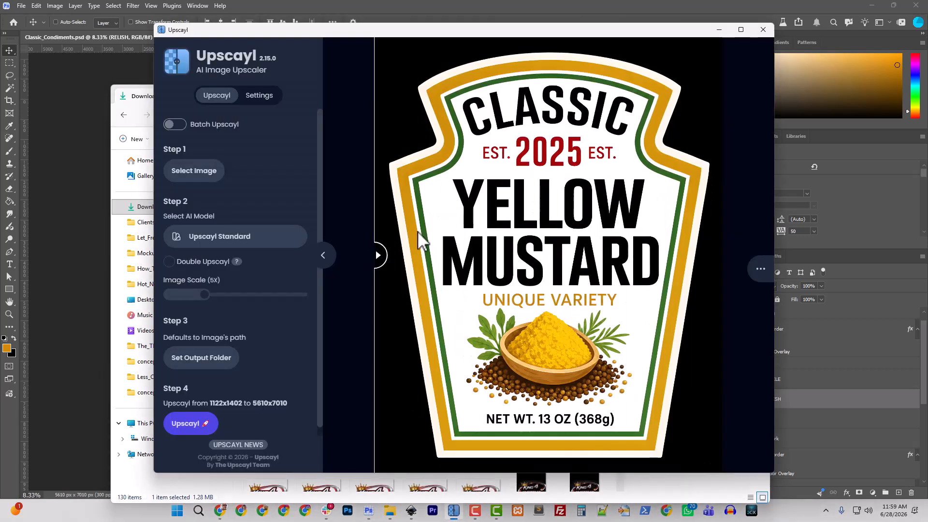
click(203, 174)
click(497, 196)
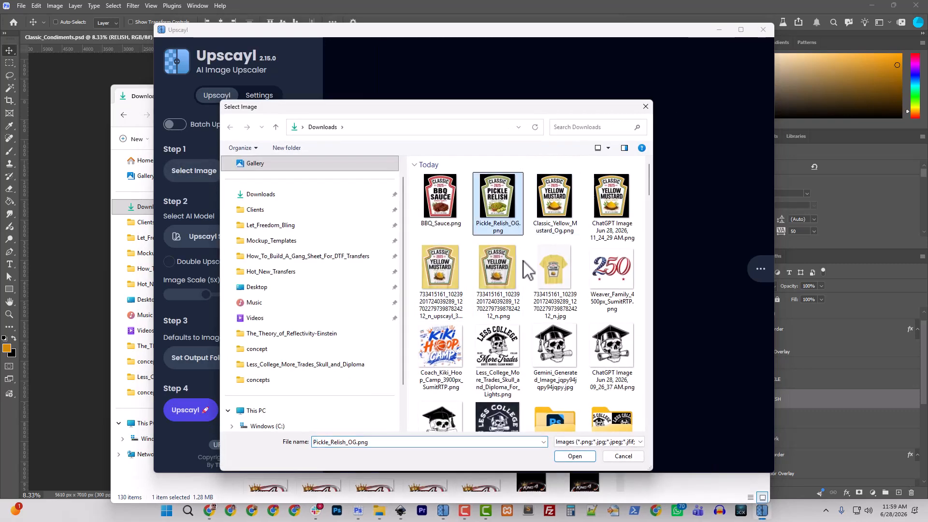
click(574, 456)
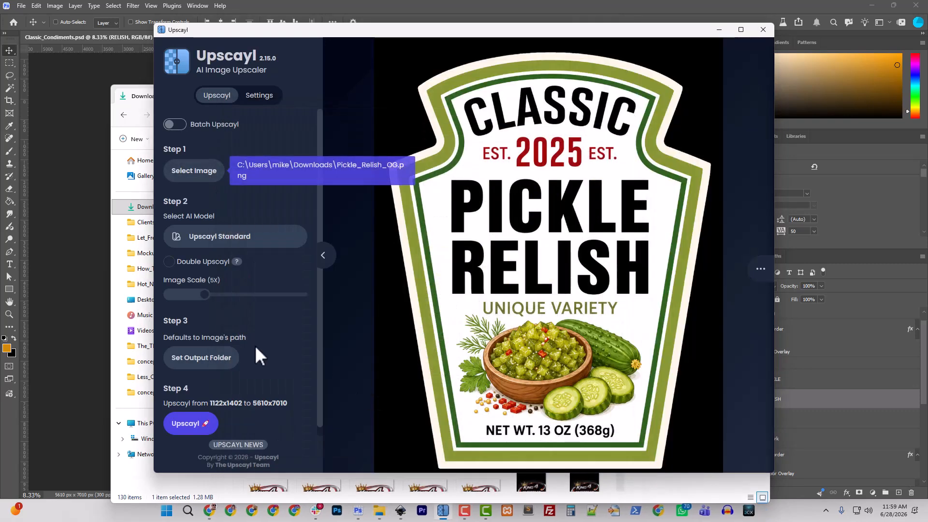
click(189, 424)
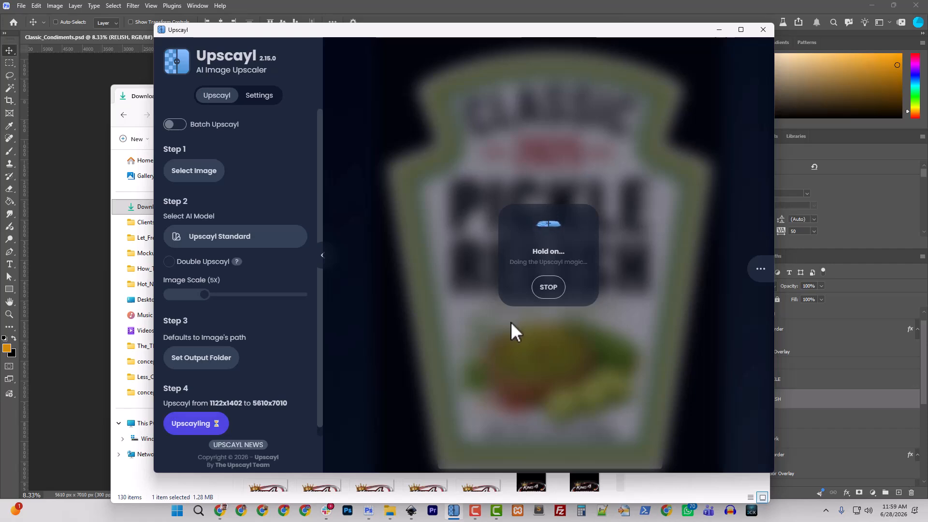
Switch to File Explorer and move the upscaled pickle relish PNG from Downloads into the Classic_Condiments\pieces folder.
click(388, 512)
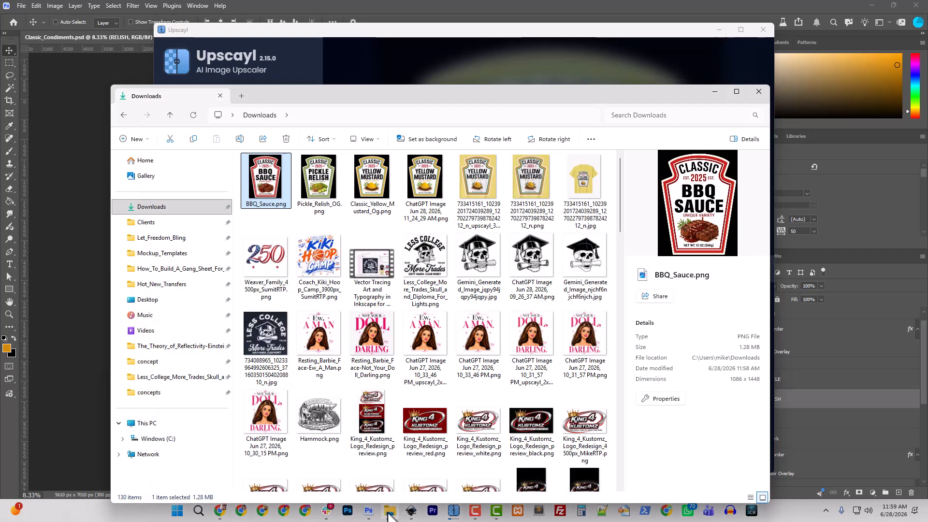
click(144, 222)
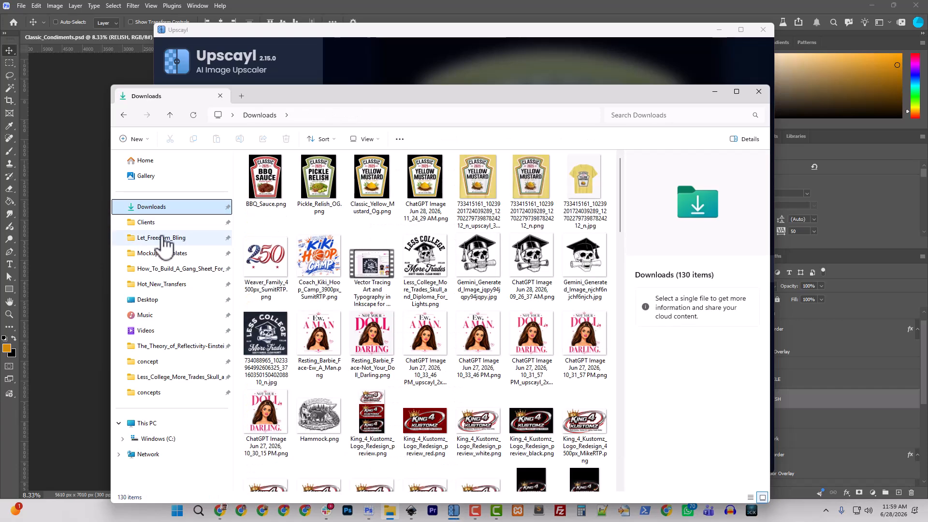
click(151, 220)
click(152, 208)
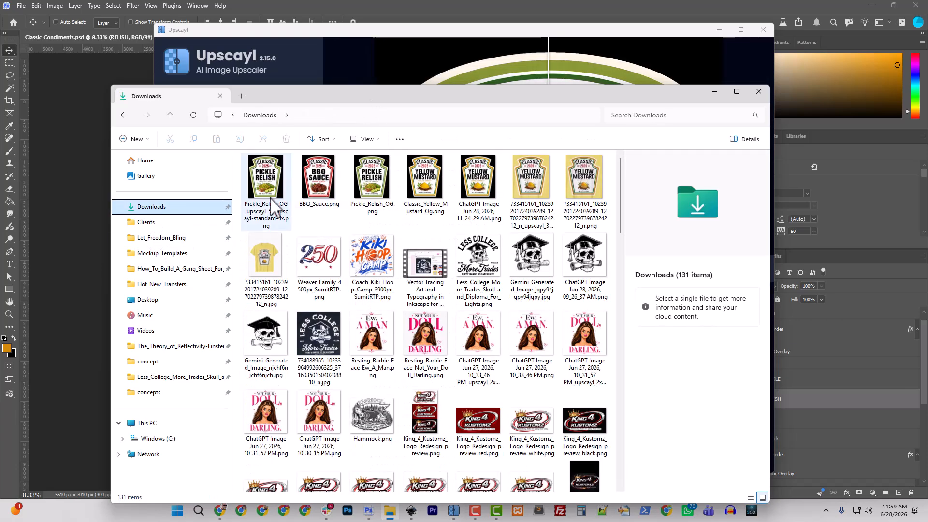
click(278, 208)
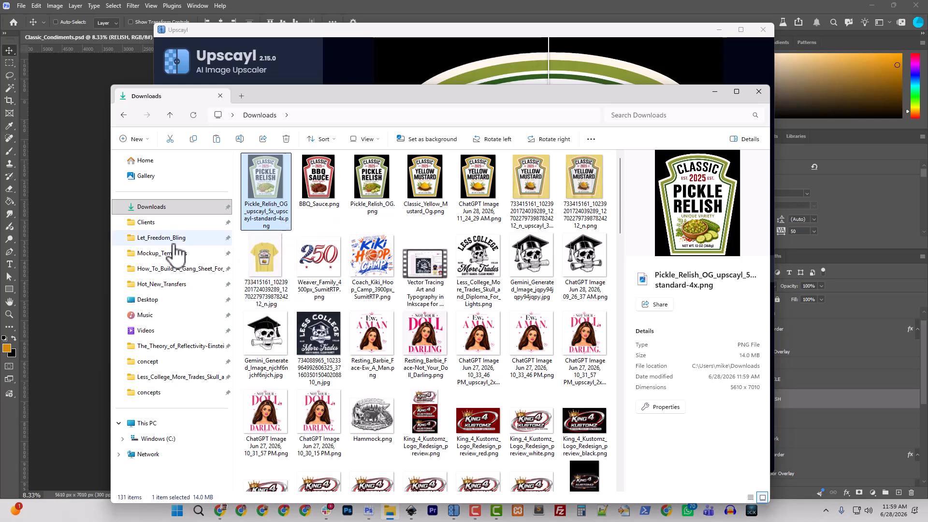
scroll(478, 372, down, 3)
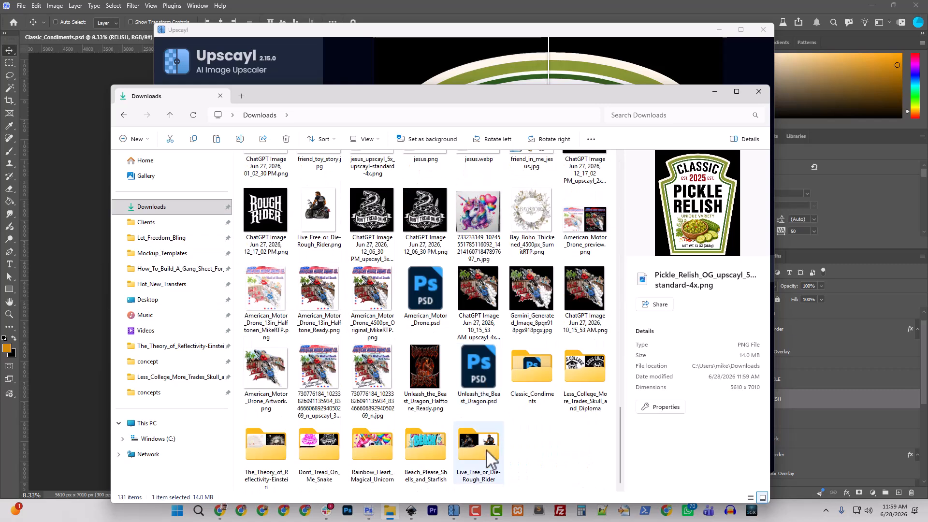
double_click(525, 384)
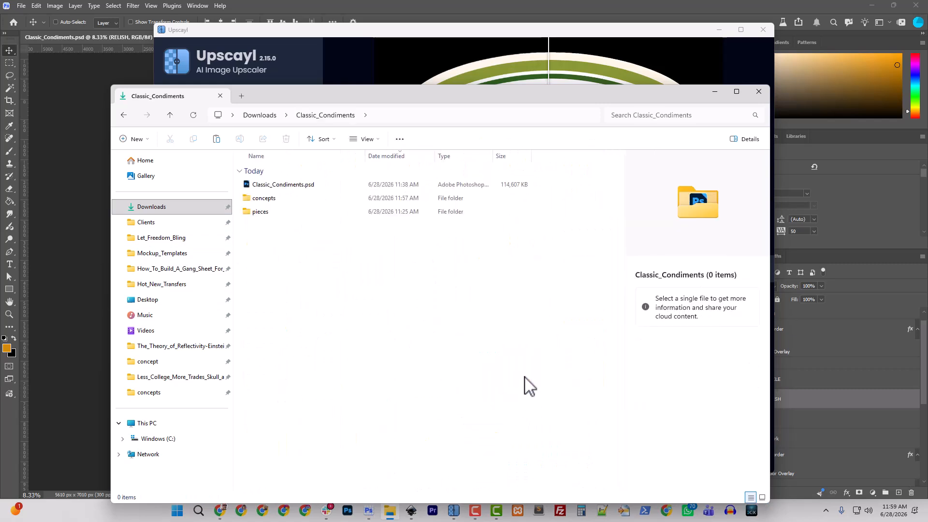
double_click(261, 212)
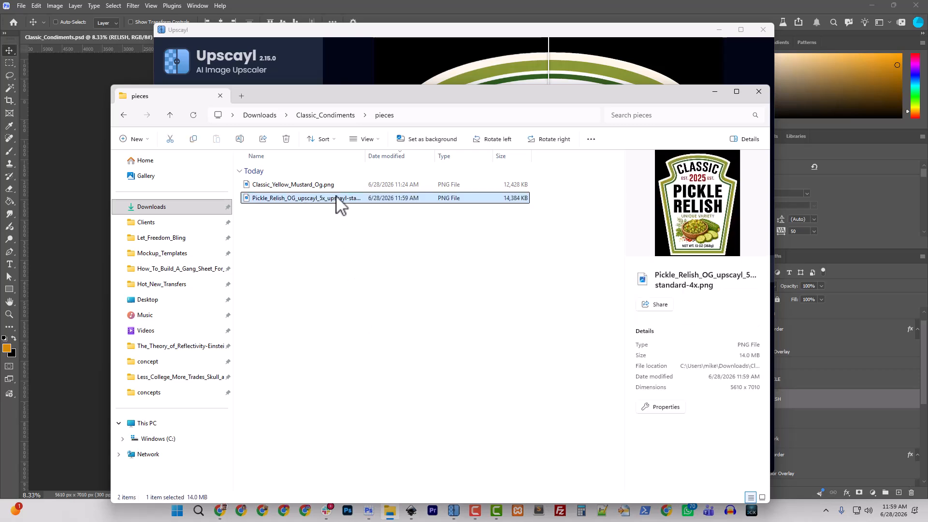
Rename the upscaled file in the pieces folder as Pickle_Relish_OG.png by removing the Upscayl suffix.
right_click(338, 198)
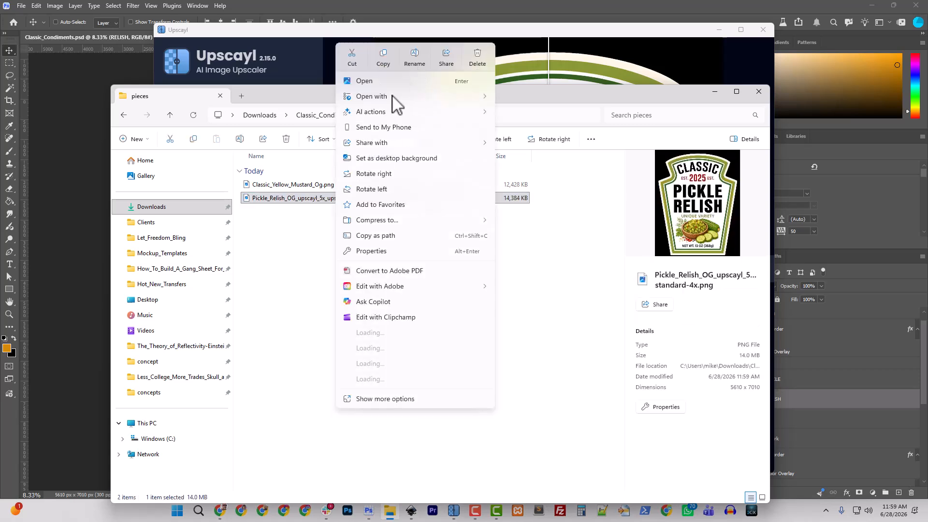
click(414, 57)
click(295, 198)
drag(295, 198, 366, 198)
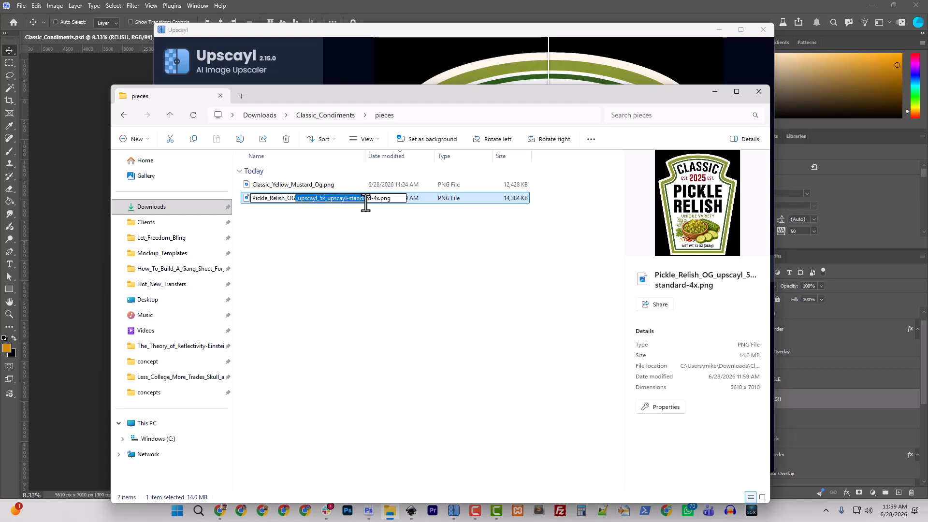
key(BackSpace)
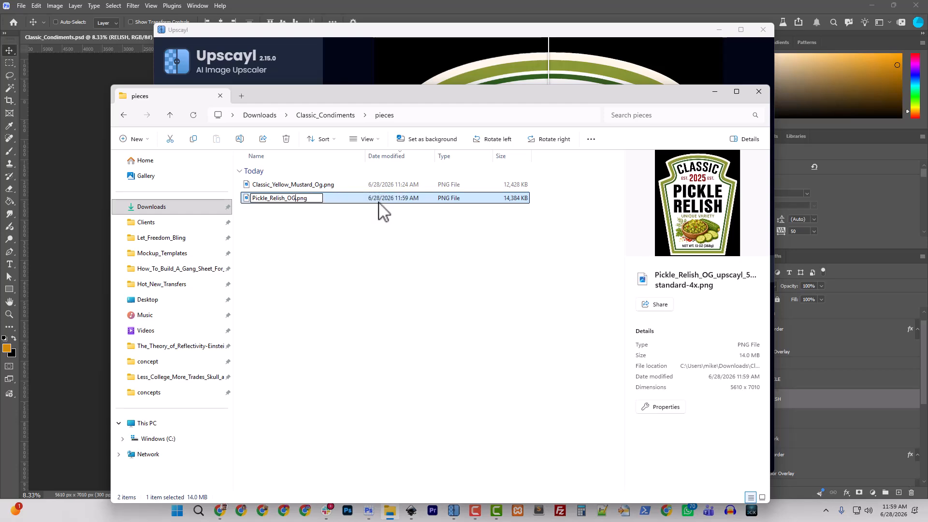
click(383, 300)
Switch to Photoshop, place Pickle_Relish_OG.png into Classic_Condiments.psd and move its layer to the top of the Pickle_Relish group.
click(370, 18)
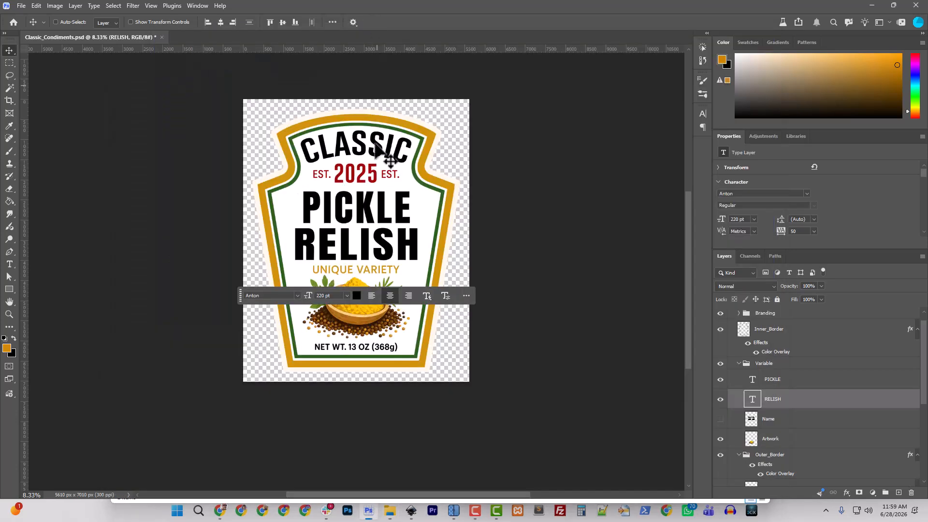
click(391, 510)
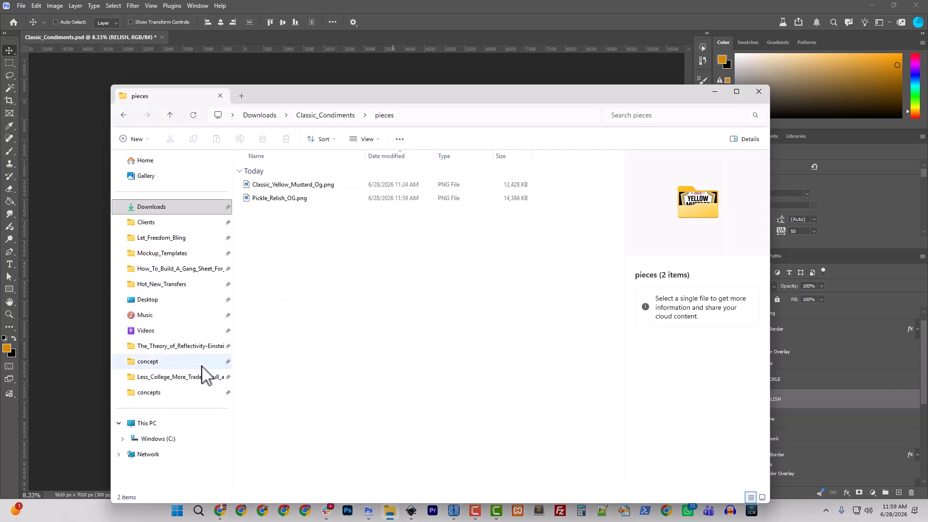
drag(292, 98, 339, 279)
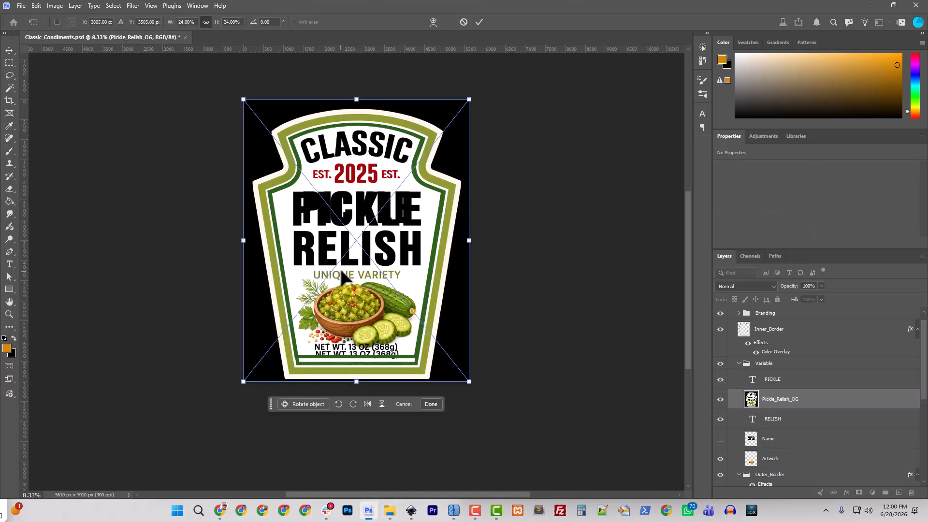
key(Return)
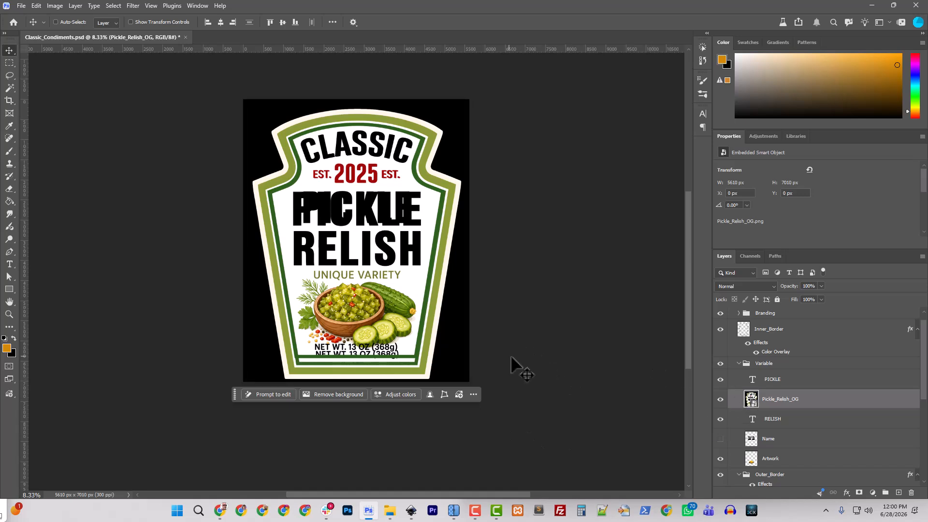
drag(784, 407, 763, 334)
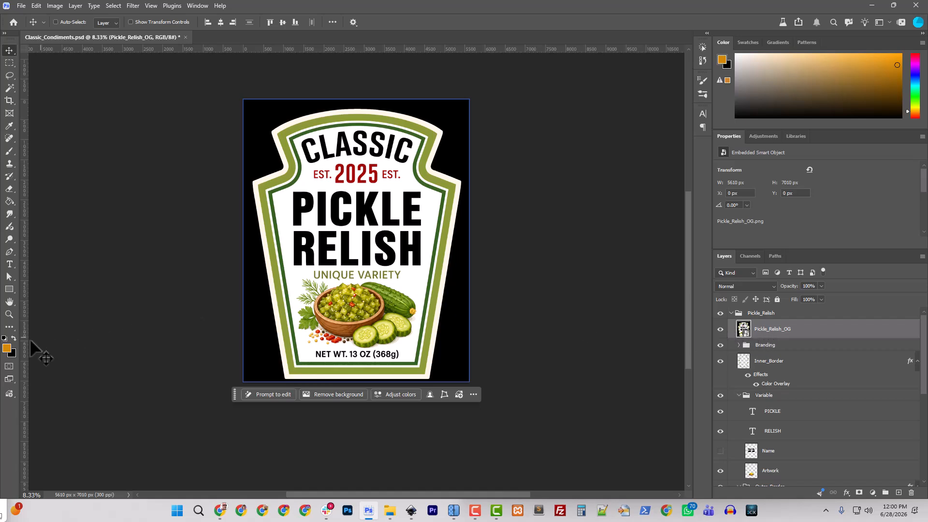
Set the Inner_Border layer's Color Overlay to the dark green sampled from the reference label's inner border.
click(7, 349)
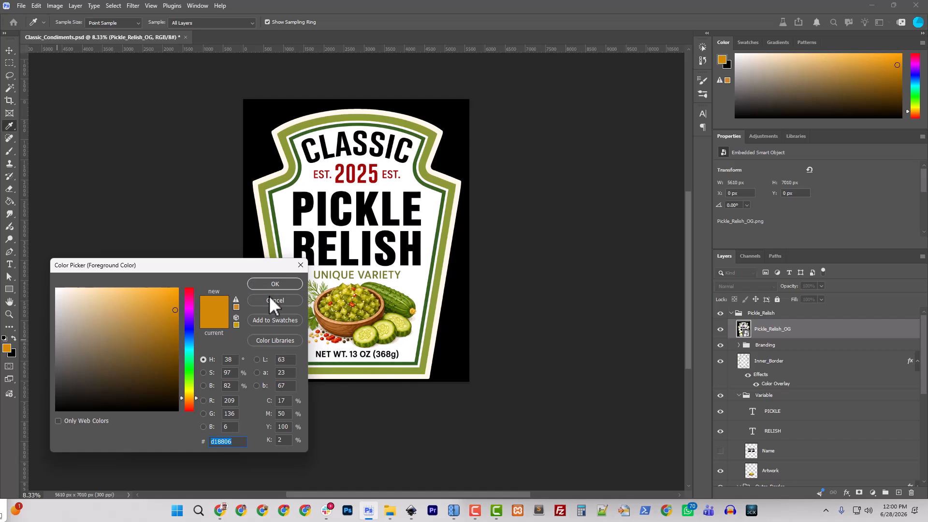
click(269, 300)
click(800, 377)
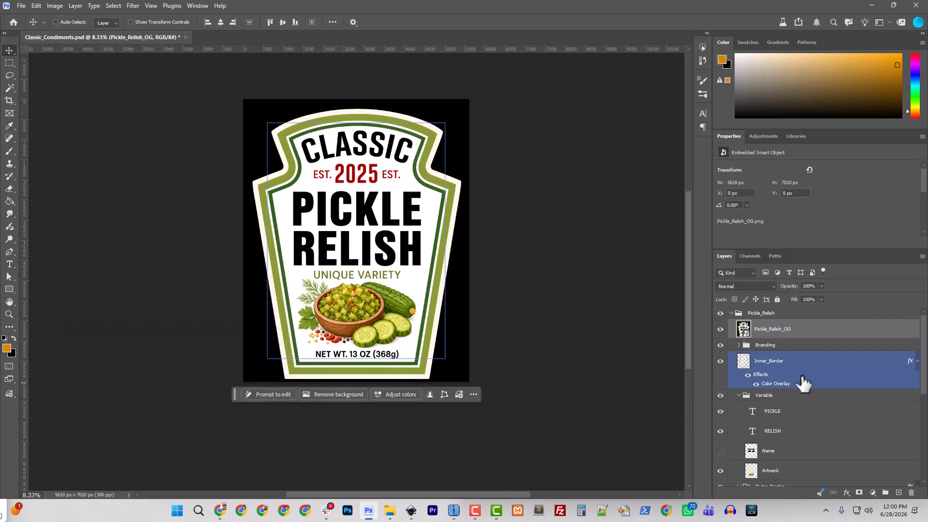
double_click(774, 384)
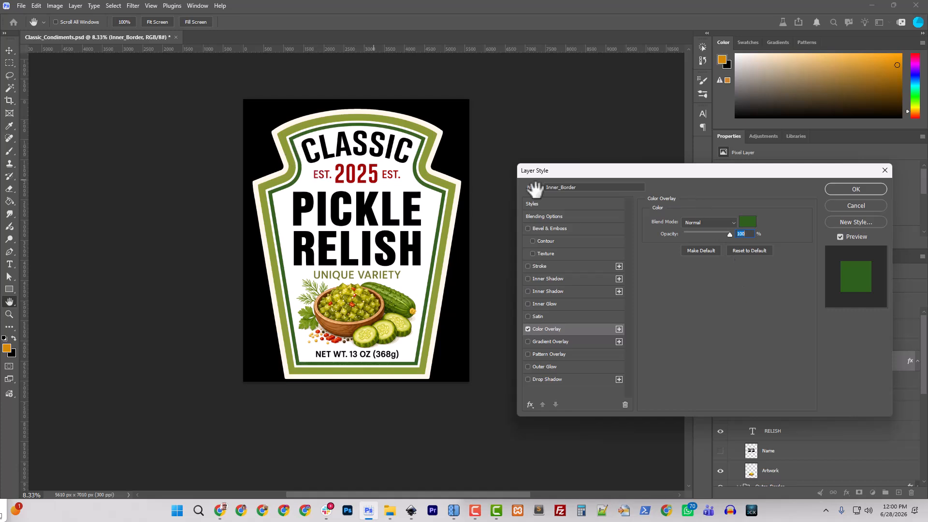
click(746, 222)
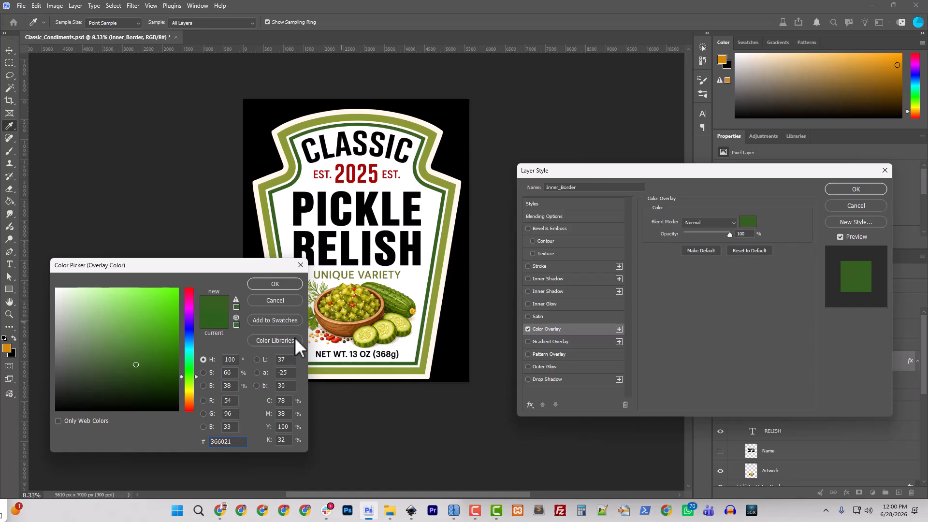
click(275, 300)
click(747, 222)
click(284, 286)
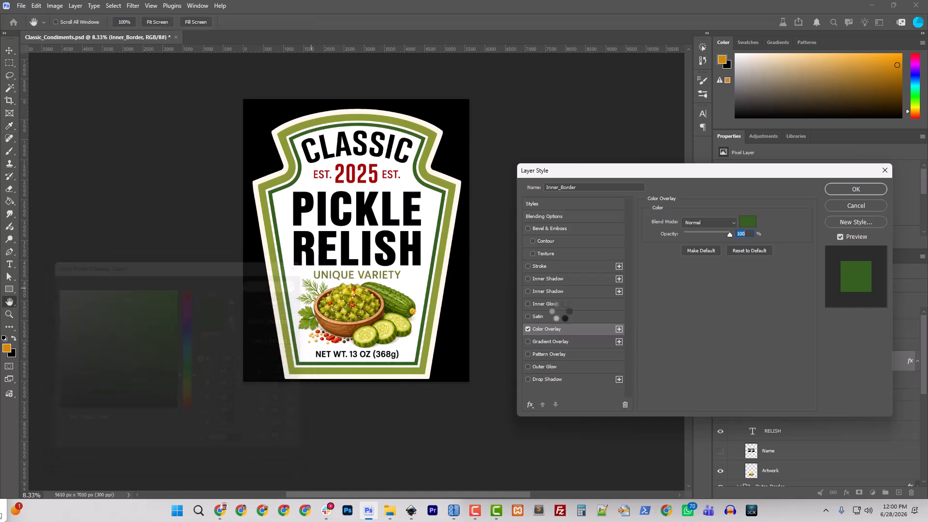
click(863, 190)
Set the Outer_Border group's Color Overlay to the olive green sampled from the reference label's outer border.
scroll(781, 451, down, 5)
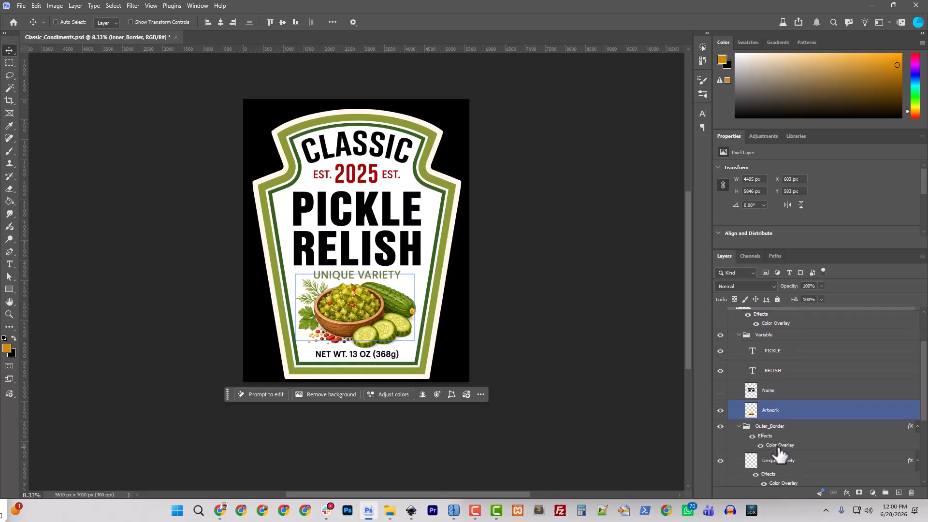
double_click(776, 445)
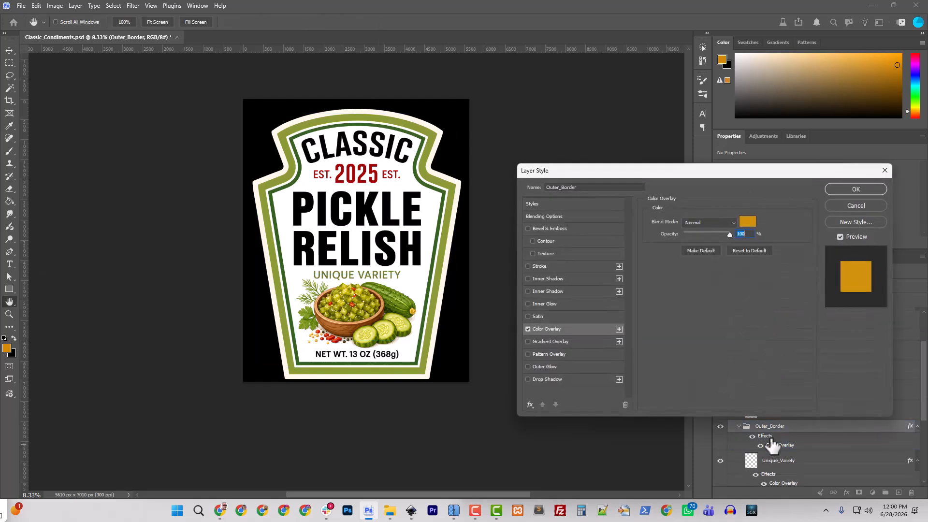
click(747, 222)
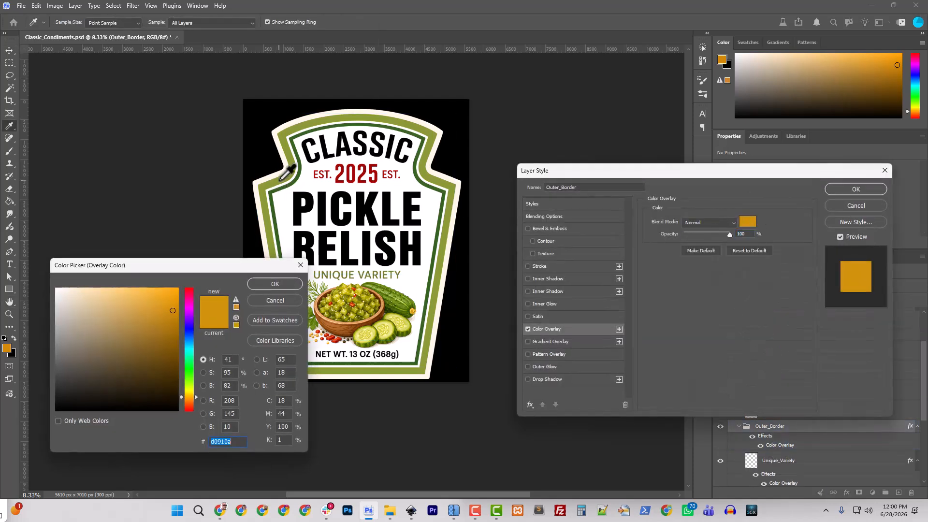
click(281, 180)
click(273, 285)
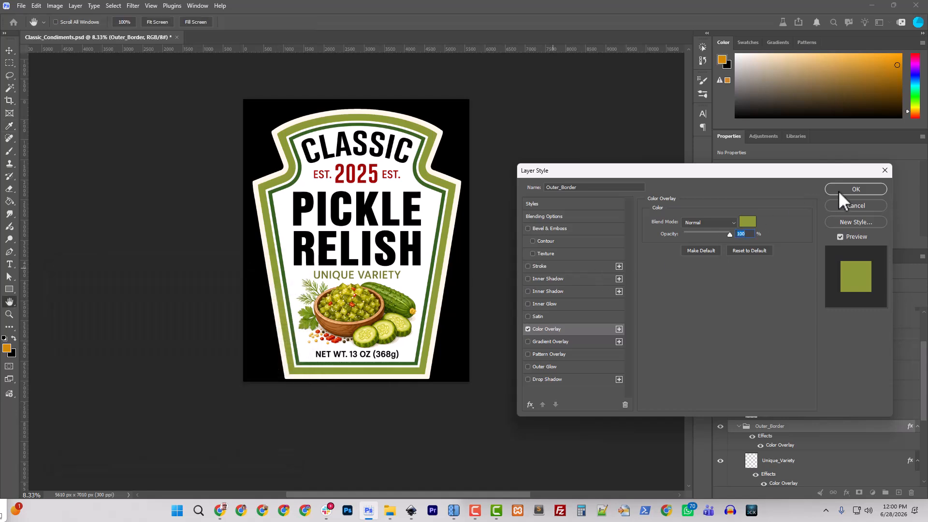
click(838, 189)
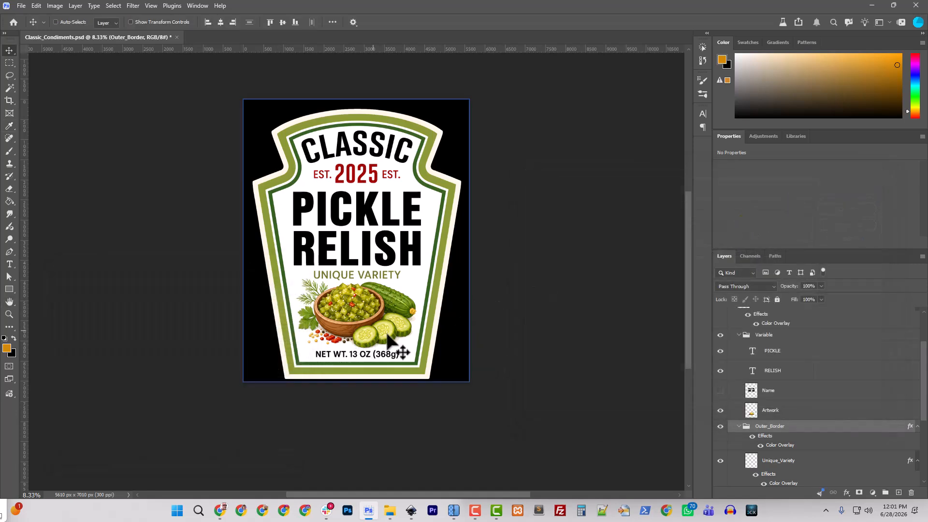
Lasso around the relish bowl and pickle artwork on the Pickle_Relish_OG layer.
key(ctrl+plus)
key(ctrl+plus)
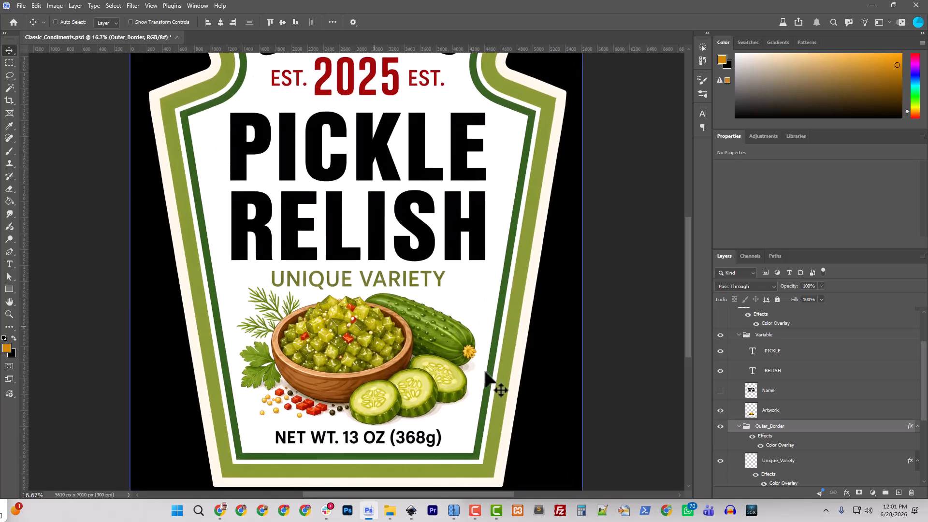
scroll(787, 406, up, 3)
click(770, 329)
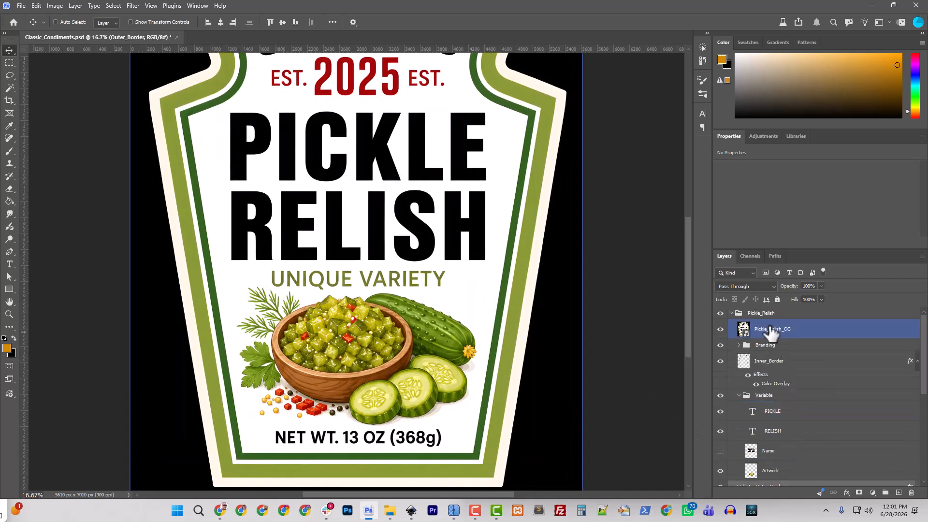
click(9, 75)
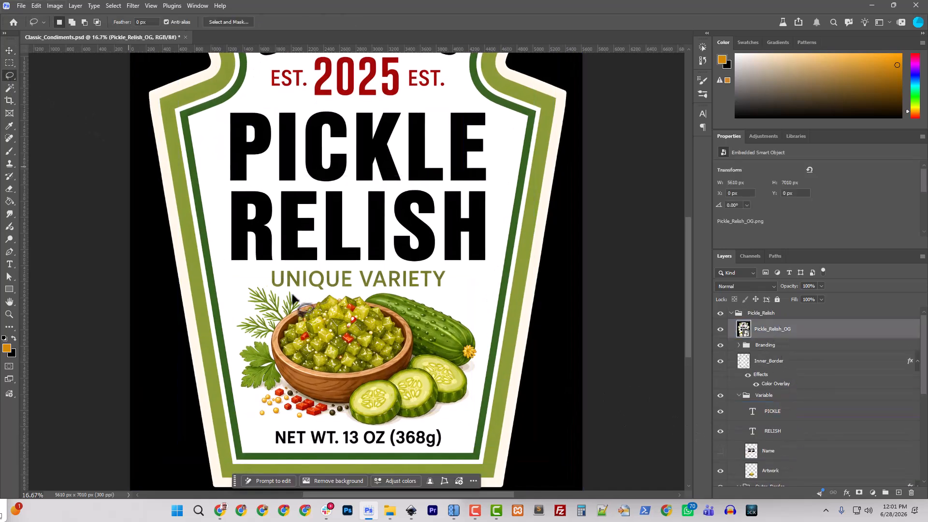
mouse_move(428, 423)
mouse_down()
mouse_move(469, 403)
mouse_move(474, 385)
mouse_move(478, 332)
mouse_move(461, 313)
mouse_move(403, 292)
mouse_move(230, 280)
mouse_move(249, 422)
mouse_move(459, 425)
mouse_up()
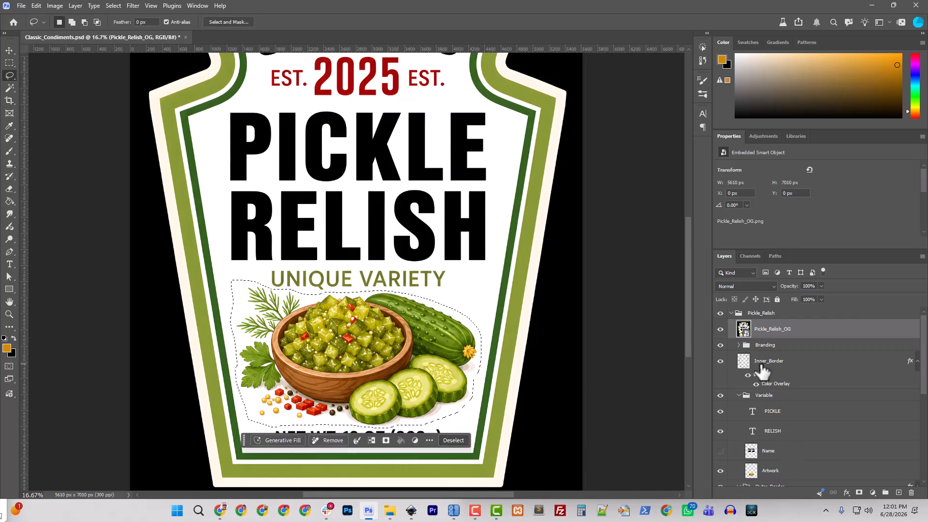
Copy the selected relish artwork to a new layer directly above Artwork and name it Picle_Relish.
click(771, 474)
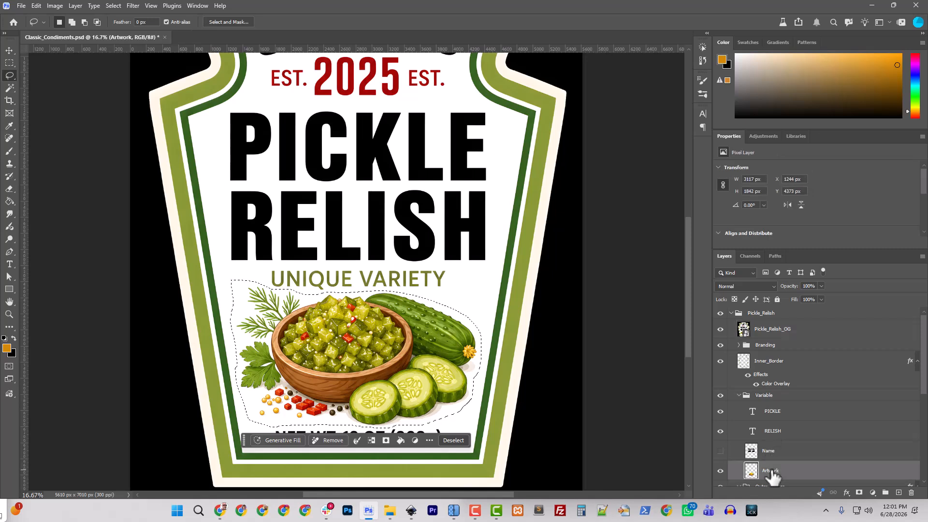
key(ctrl+j)
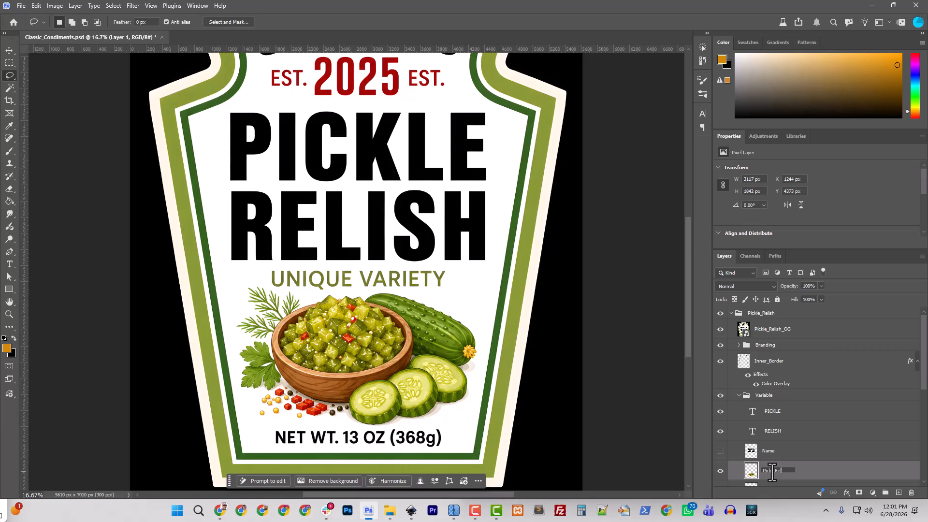
key(Return)
scroll(775, 466, down, 2)
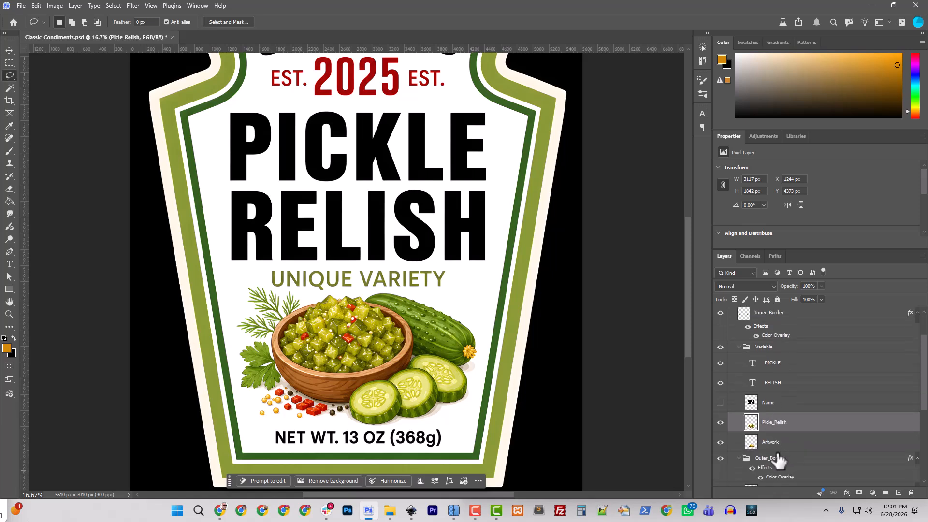
scroll(724, 435, up, 2)
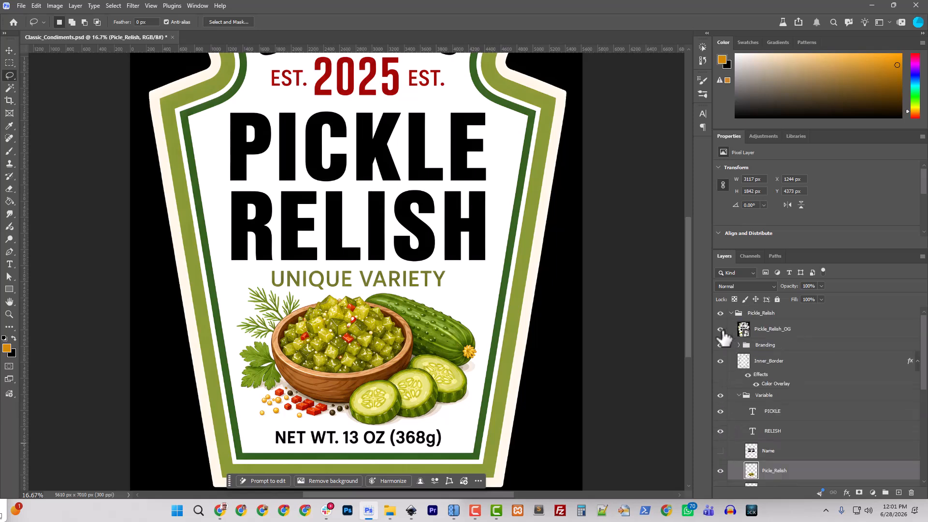
Hide the Pickle_Relish_OG layer, scale the Picle_Relish artwork to about 90% and raise it clear of the net weight text.
click(721, 329)
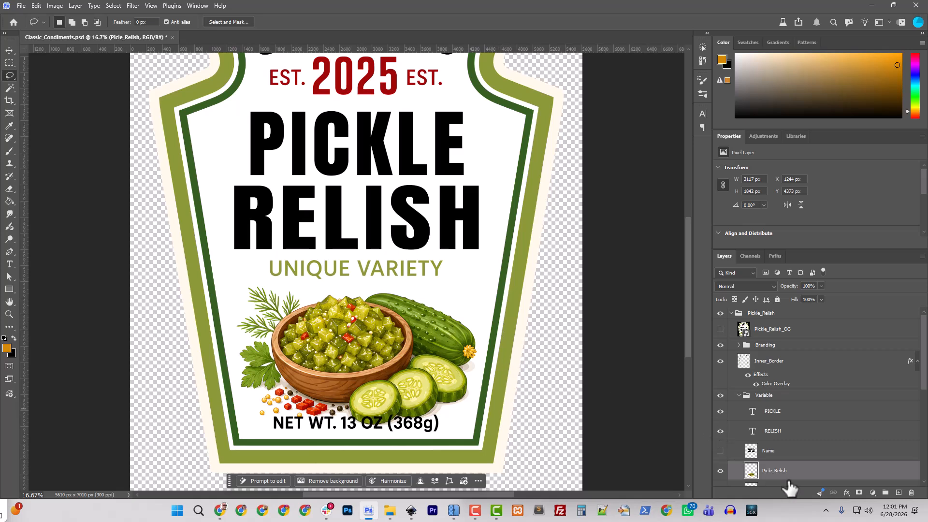
click(720, 450)
key(ctrl+t)
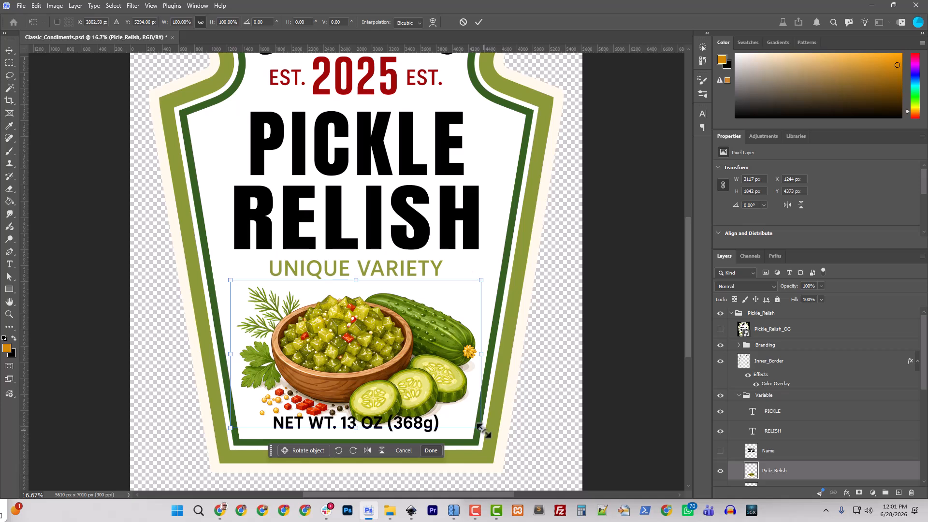
mouse_move(483, 429)
mouse_down()
mouse_move(476, 411)
mouse_move(468, 420)
mouse_up()
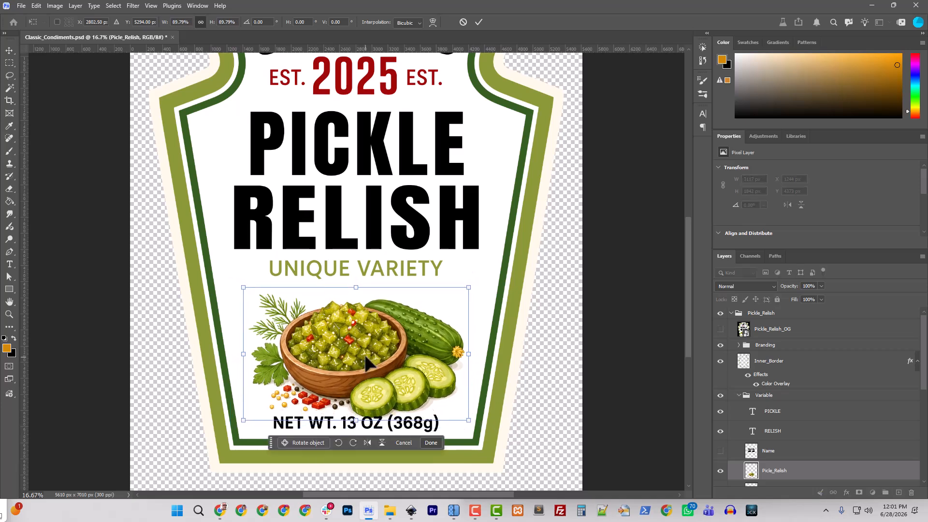
drag(364, 354, 365, 348)
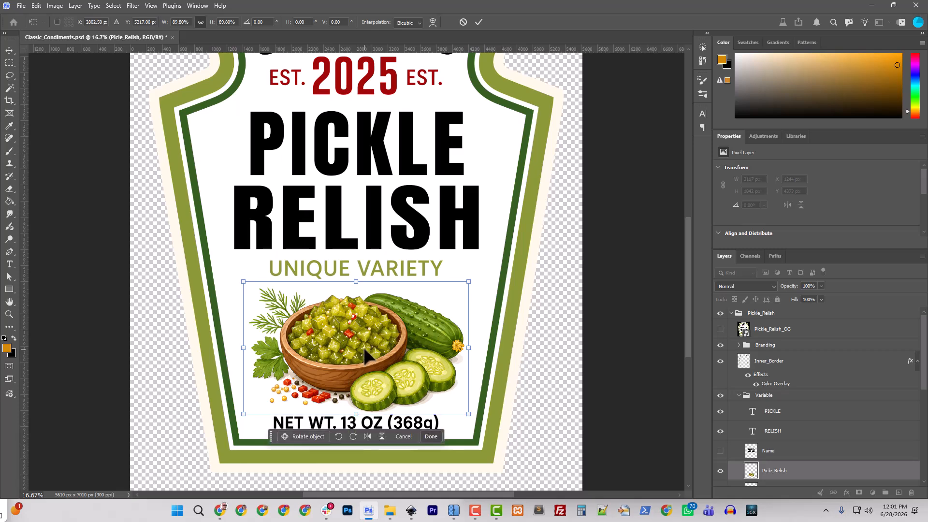
key(Return)
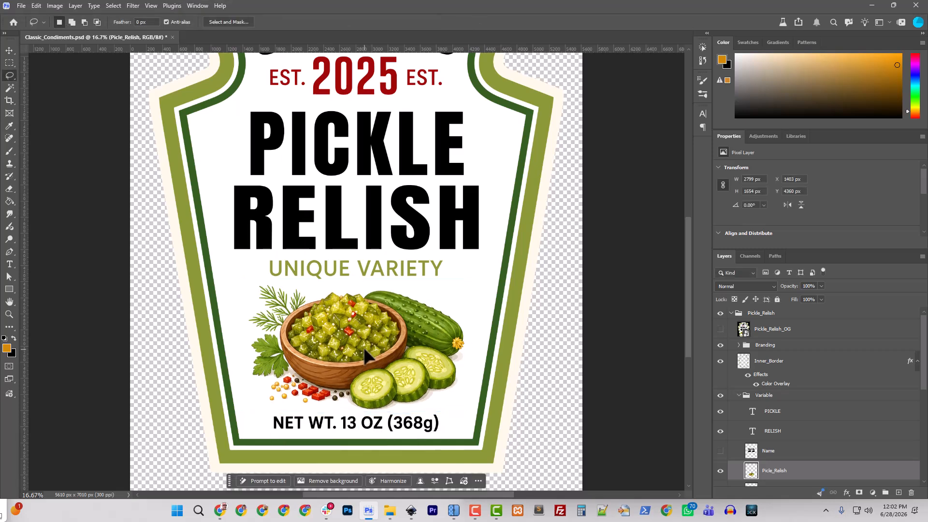
key(ctrl+minus)
key(ctrl+minus)
key(ctrl+minus)
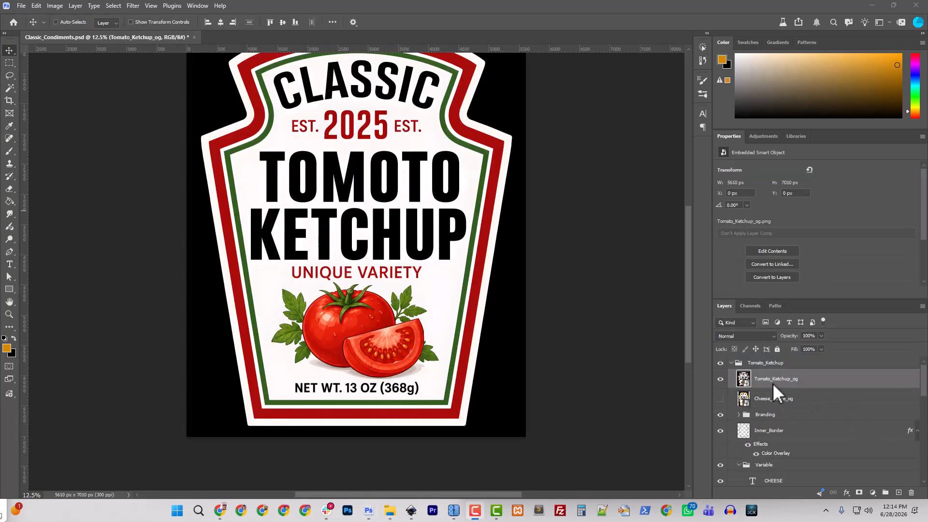
Delete the hidden cheese sauce reference layer from the Tomato_Ketchup group.
click(770, 397)
key(Delete)
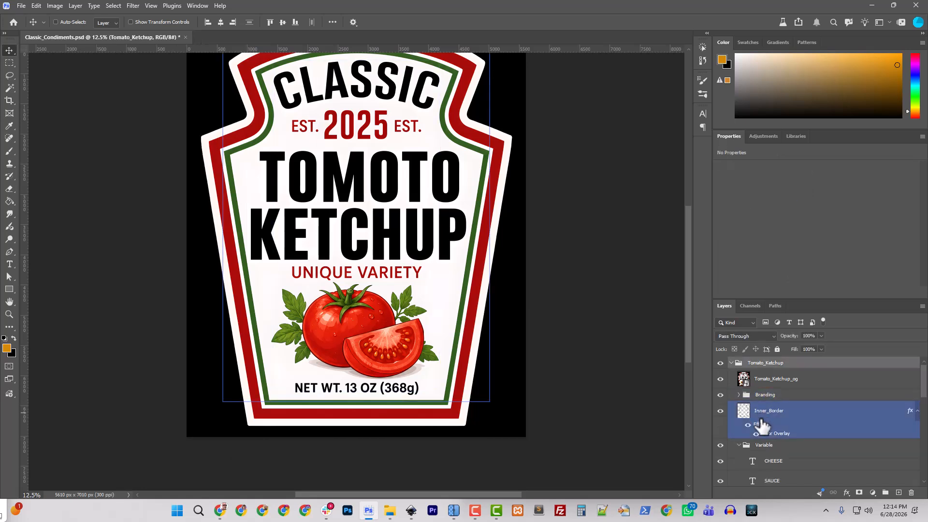
Set the Tomato_Ketchup group's Inner_Border Color Overlay to the green sampled from the ketchup label's inner border.
click(770, 432)
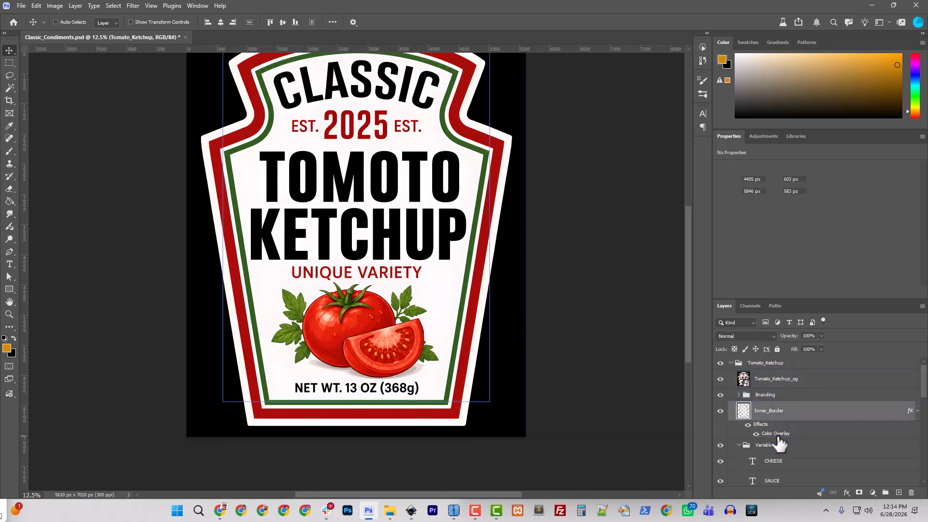
double_click(768, 430)
click(747, 221)
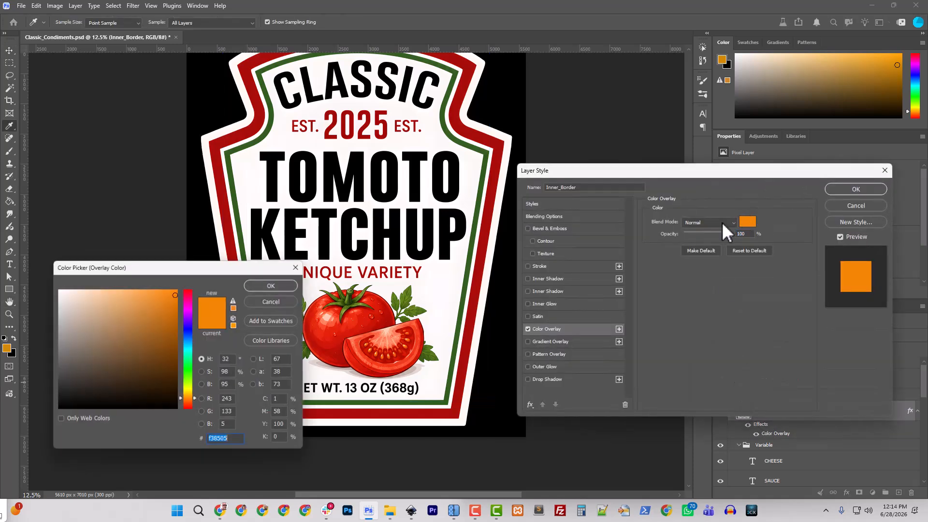
click(478, 216)
click(293, 286)
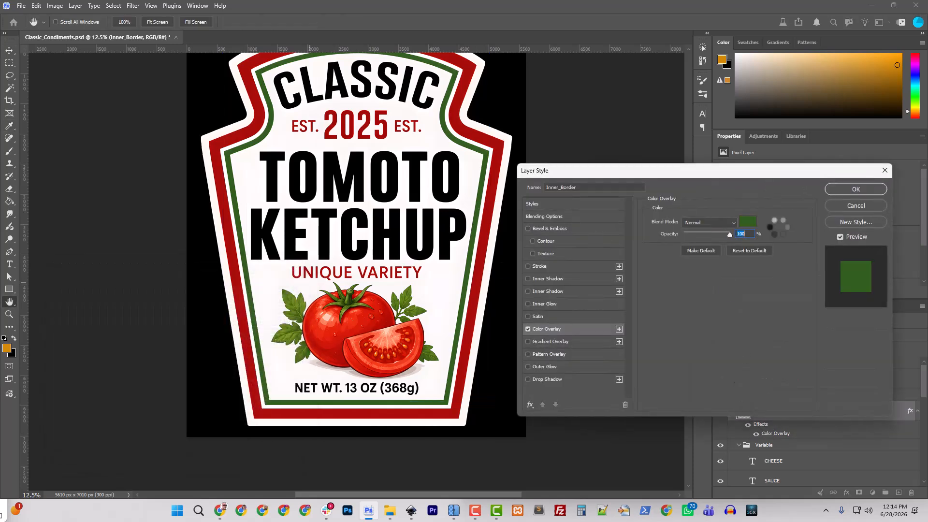
click(861, 192)
Set the Tomato_Ketchup group's Outer_Border Color Overlay to the red a60b08 sampled from the ketchup label.
scroll(787, 442, down, 7)
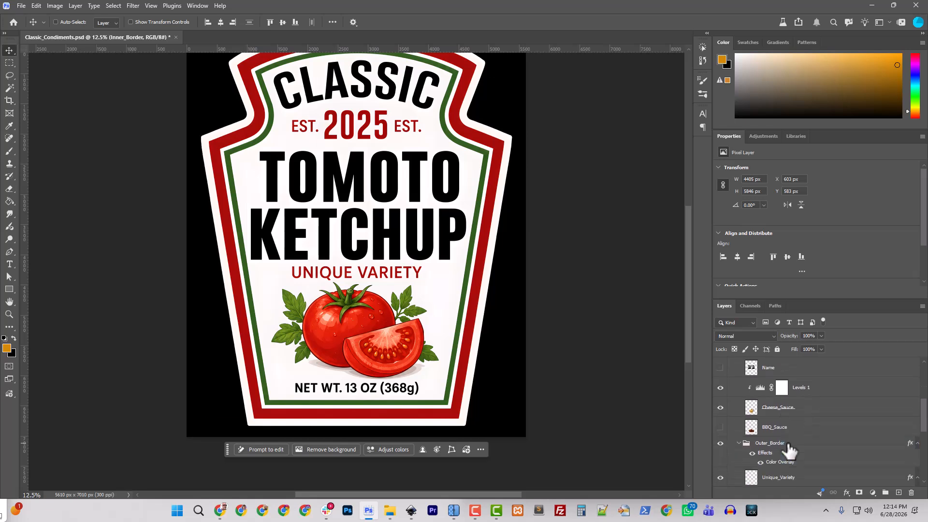
double_click(772, 438)
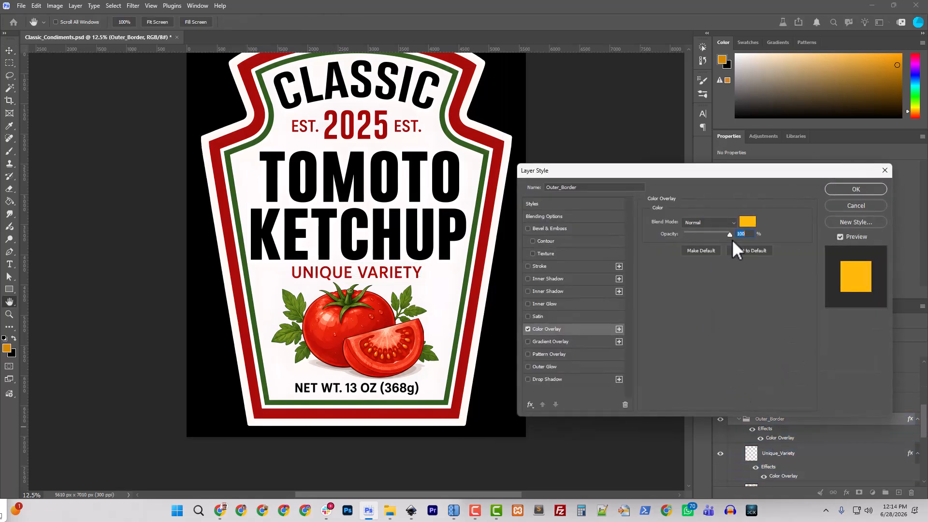
click(747, 222)
click(312, 272)
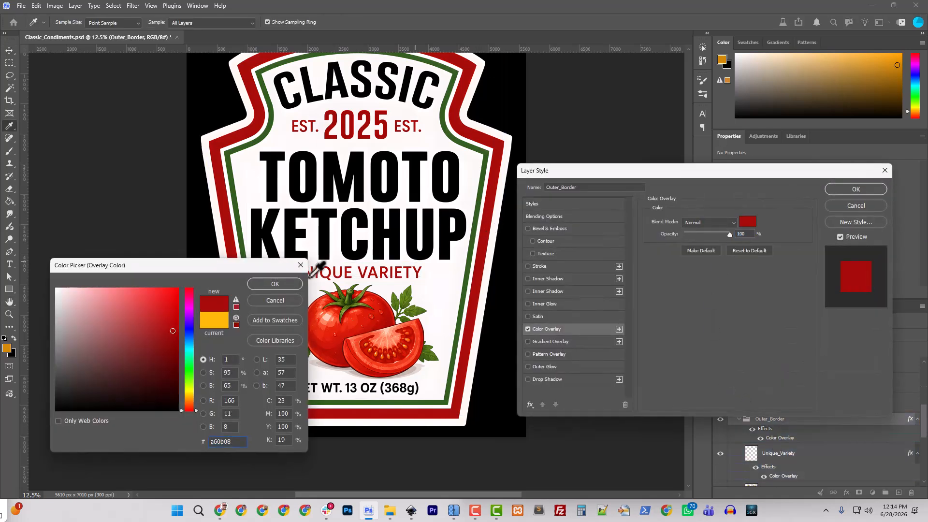
click(272, 282)
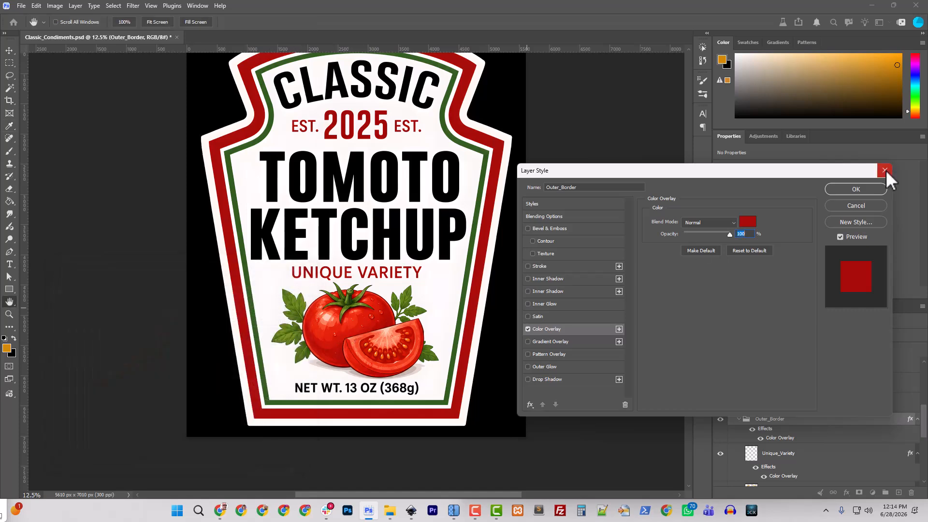
click(855, 188)
Lasso a freehand selection around the tomato artwork and its leaves on the Tomato_Ketchup_og layer.
scroll(808, 419, up, 5)
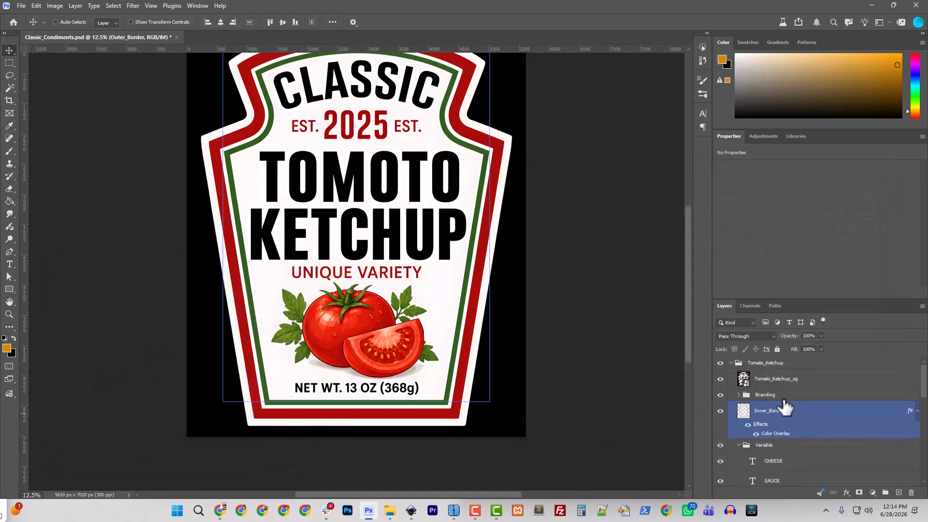
click(771, 384)
key(ctrl+plus)
key(ctrl+plus)
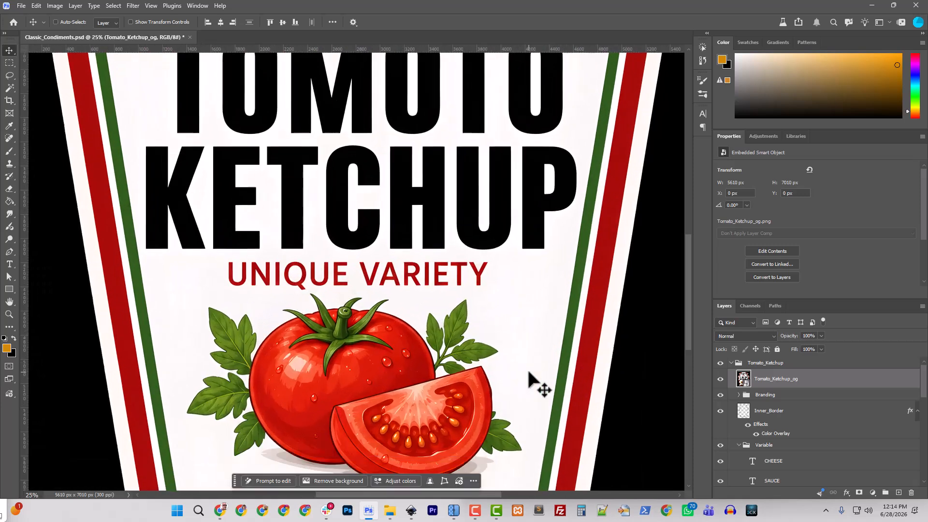
scroll(505, 367, down, 3)
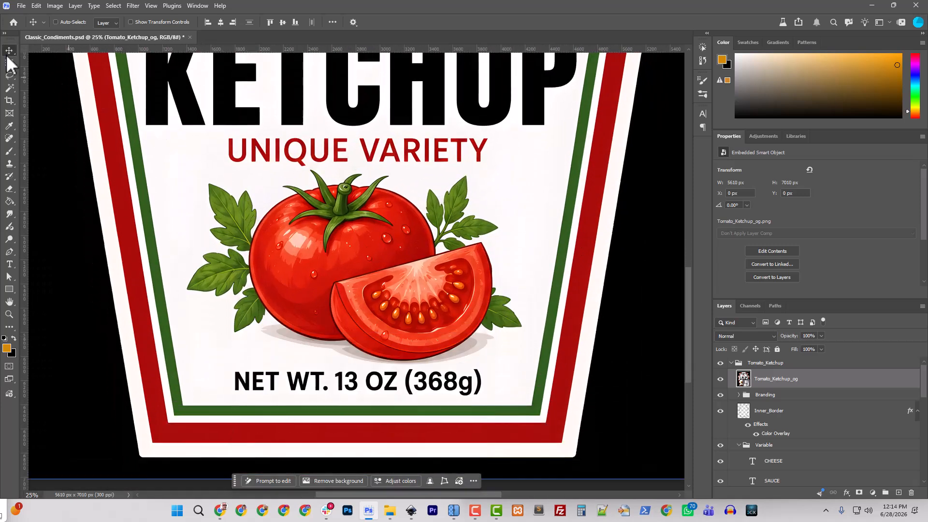
click(9, 75)
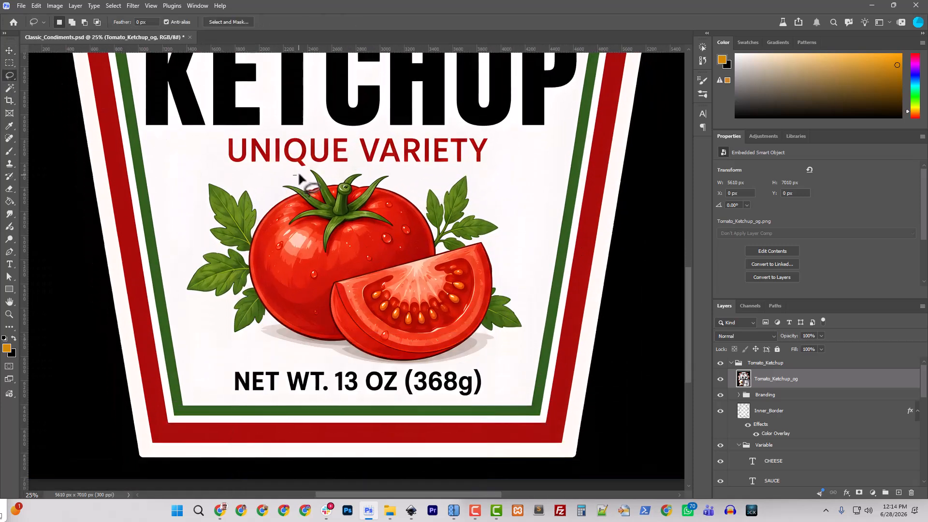
mouse_move(310, 168)
mouse_down()
mouse_move(363, 169)
mouse_move(362, 180)
mouse_move(387, 169)
mouse_up()
mouse_move(304, 177)
mouse_down()
mouse_move(330, 178)
mouse_move(391, 171)
mouse_move(394, 183)
mouse_move(476, 172)
mouse_move(477, 199)
mouse_move(503, 210)
mouse_move(525, 244)
mouse_move(533, 307)
mouse_move(524, 339)
mouse_move(470, 361)
mouse_move(344, 382)
mouse_move(219, 342)
mouse_move(175, 284)
mouse_move(191, 183)
mouse_move(208, 161)
mouse_move(250, 179)
mouse_move(307, 169)
mouse_up()
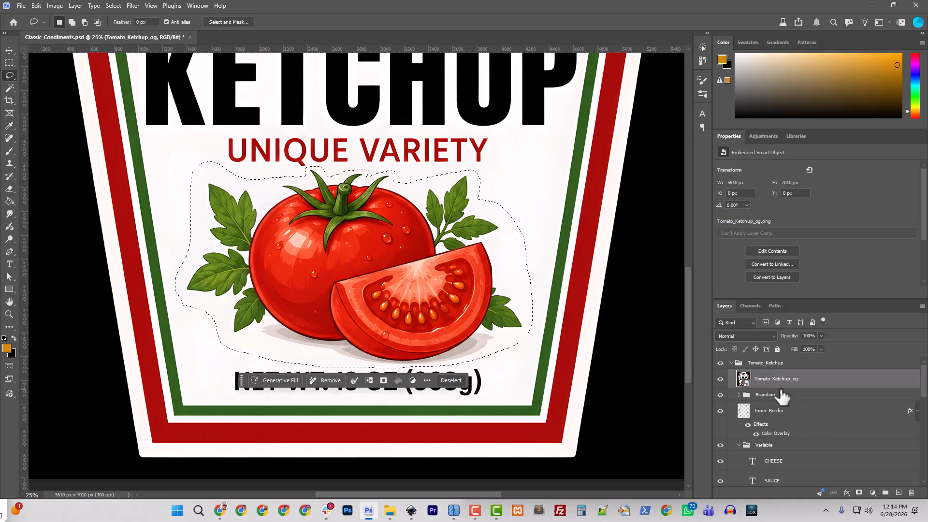
Copy the selected tomato artwork to a new layer directly above Cheese_Sauce and release it from the clipping mask.
scroll(782, 435, down, 5)
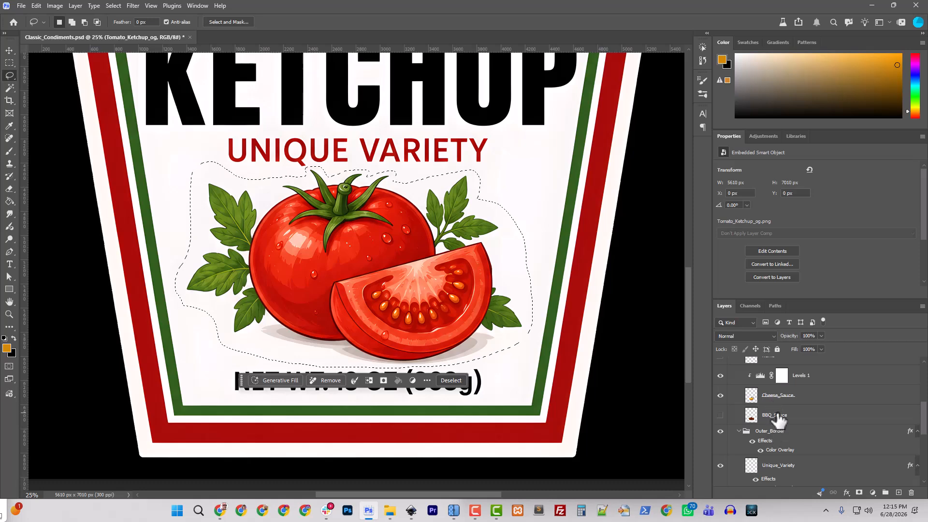
click(775, 416)
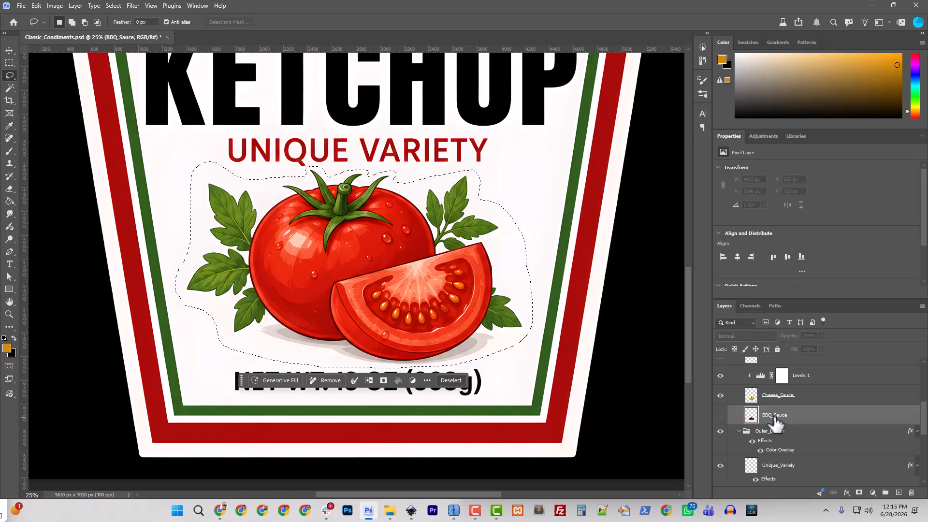
click(805, 399)
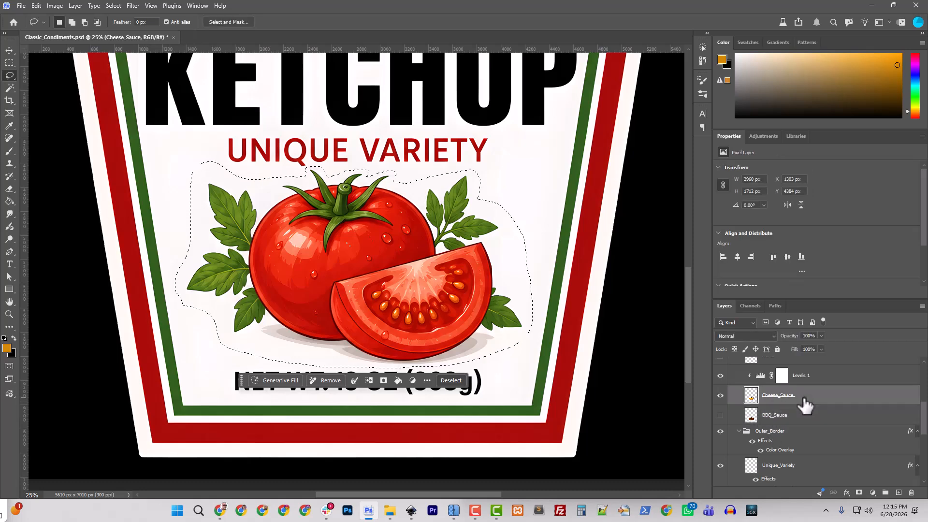
key(ctrl+j)
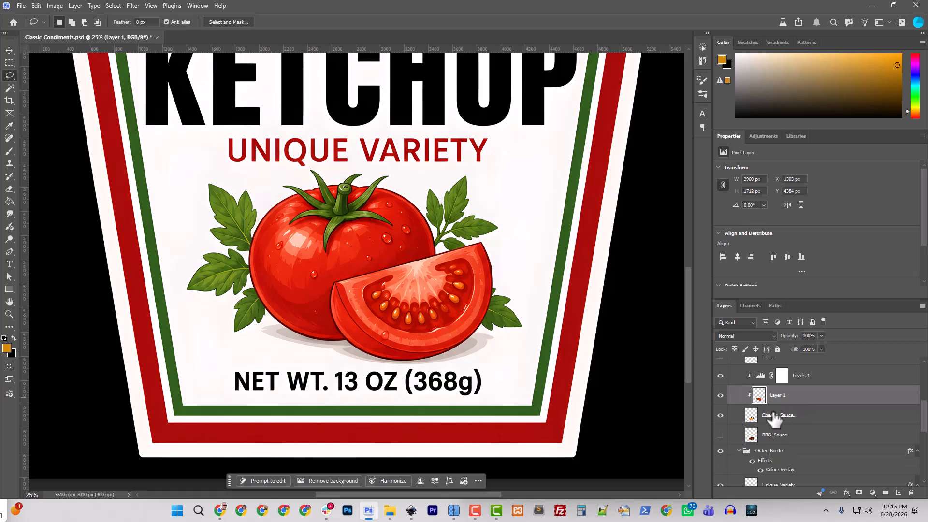
right_click(781, 396)
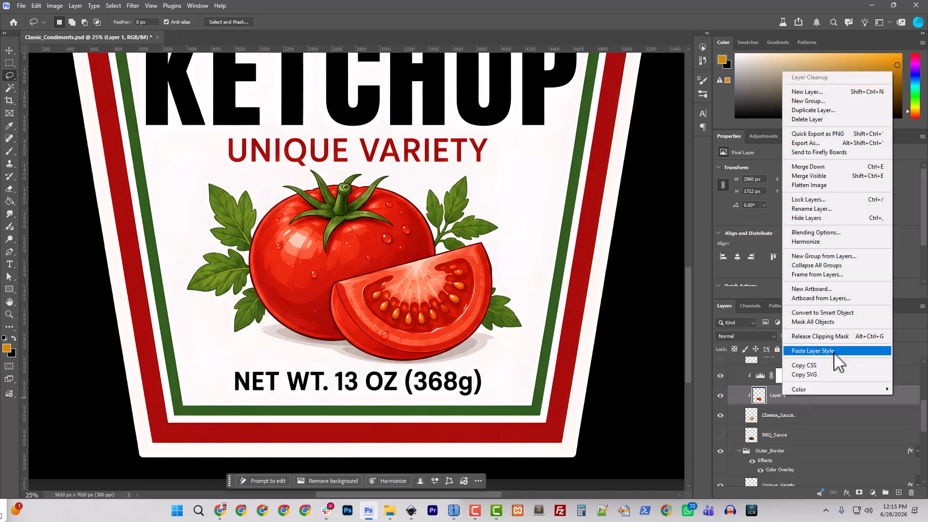
click(831, 337)
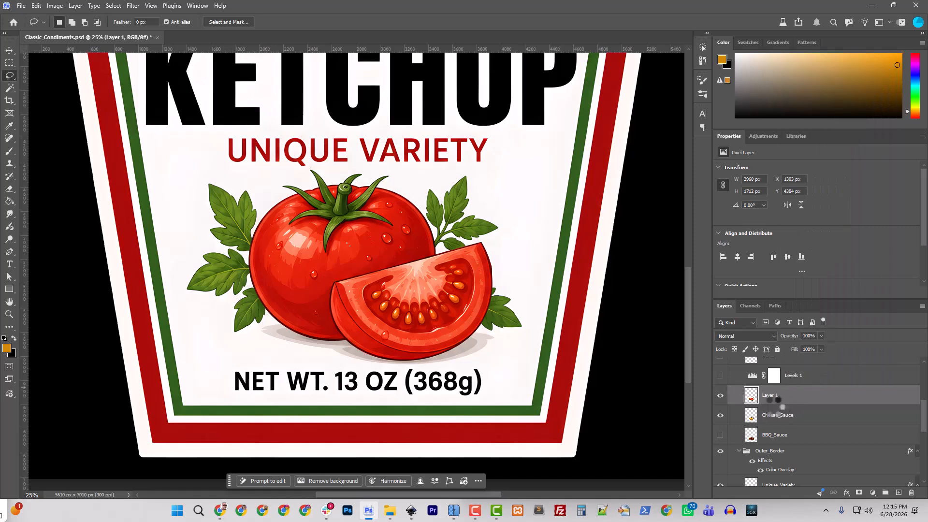
Delete the Cheese_Sauce and BBQ_Sauce artwork layers from the Tomato_Ketchup group.
click(774, 421)
key(Delete)
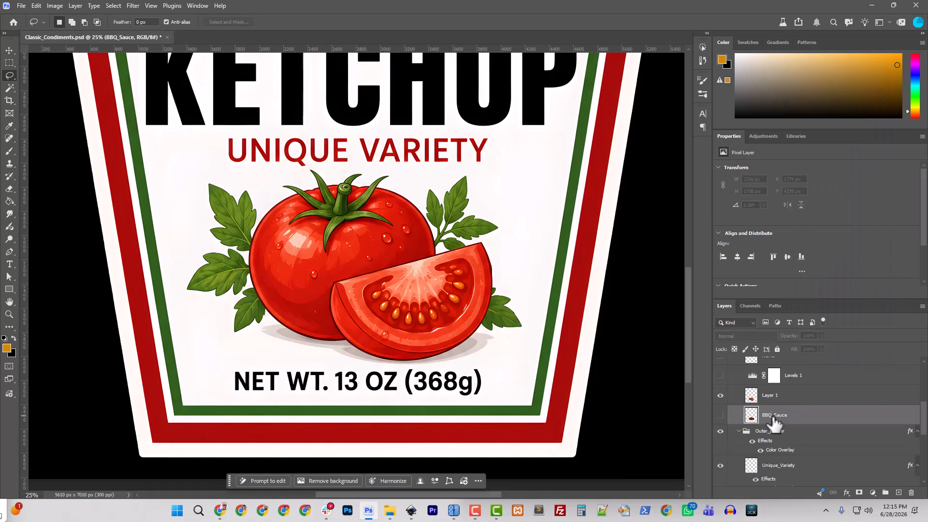
key(Delete)
Check the artwork layers in the Cheese_Sauce group, then collapse and hide that group.
scroll(768, 425, up, 5)
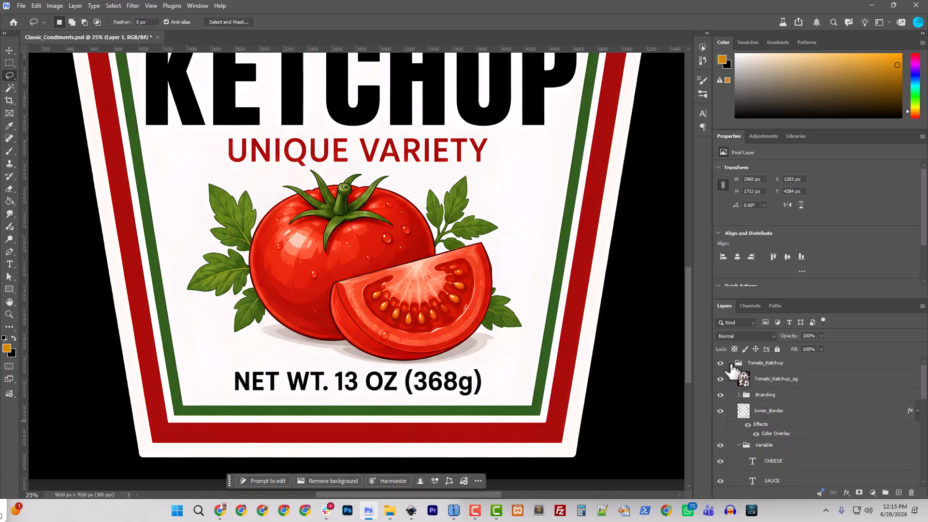
click(731, 363)
click(731, 363)
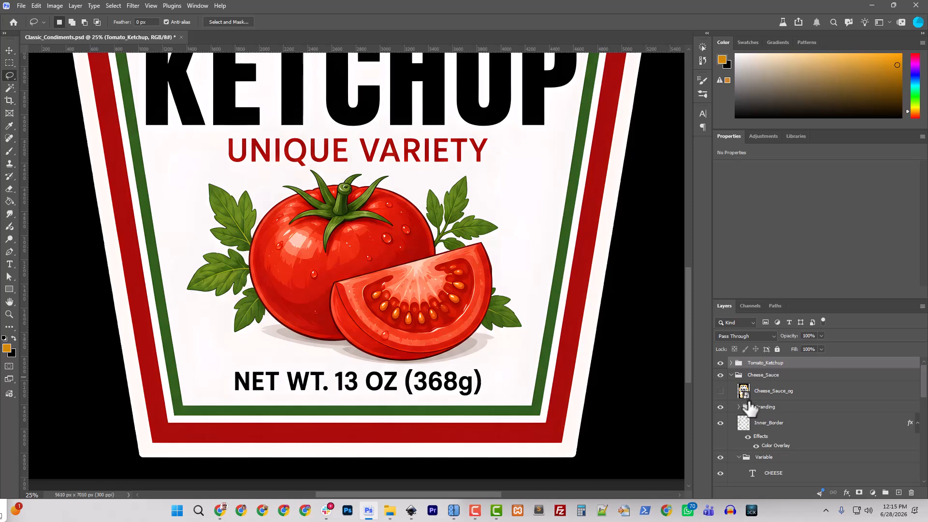
scroll(772, 439, down, 4)
click(774, 416)
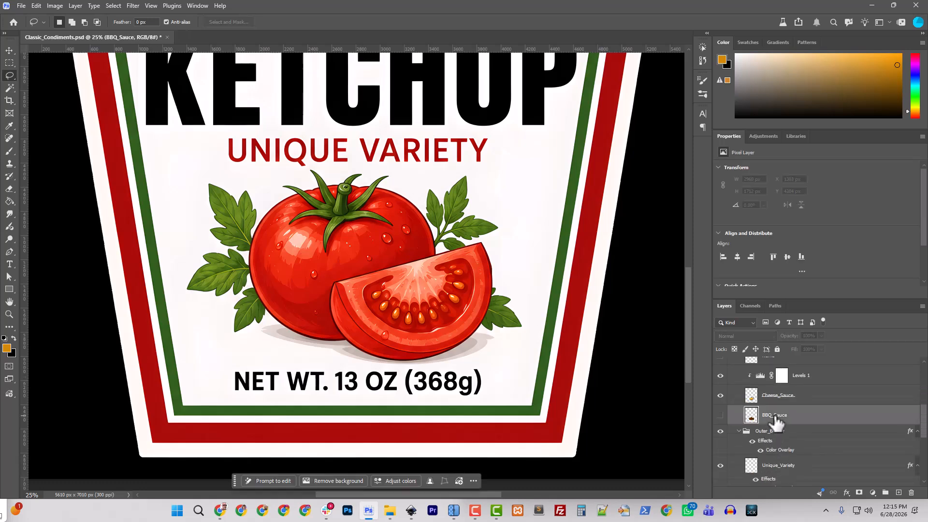
click(775, 395)
scroll(770, 419, up, 5)
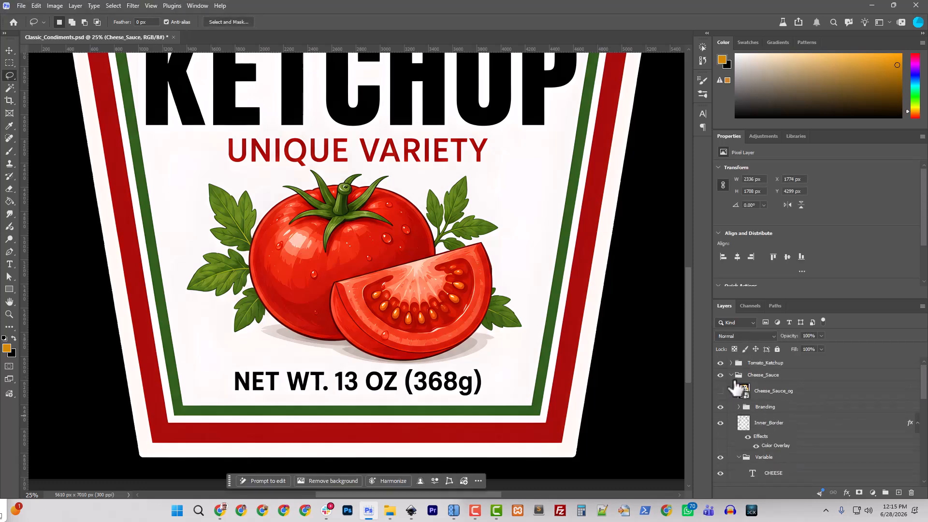
click(732, 375)
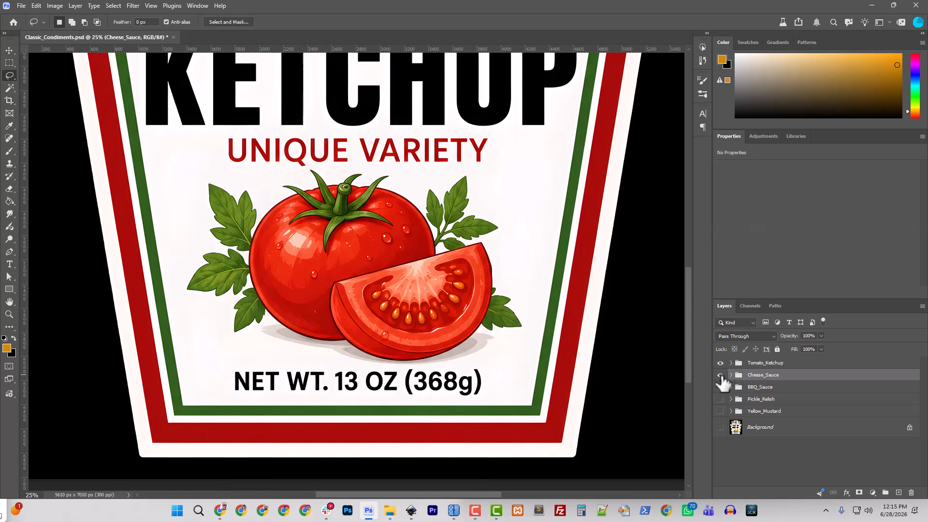
click(721, 375)
Hide the Tomato_Ketchup_og reference layer and rename the copied tomato artwork layer Ketchup.
click(731, 362)
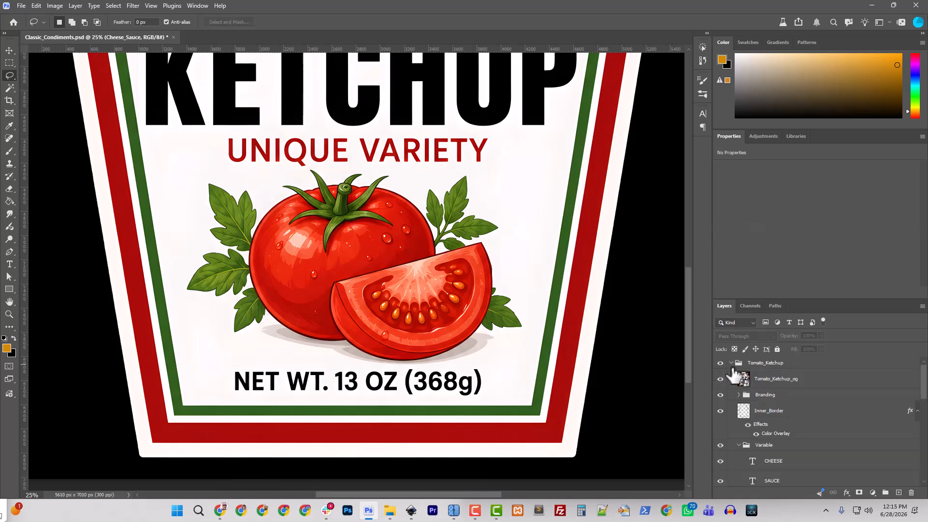
click(721, 378)
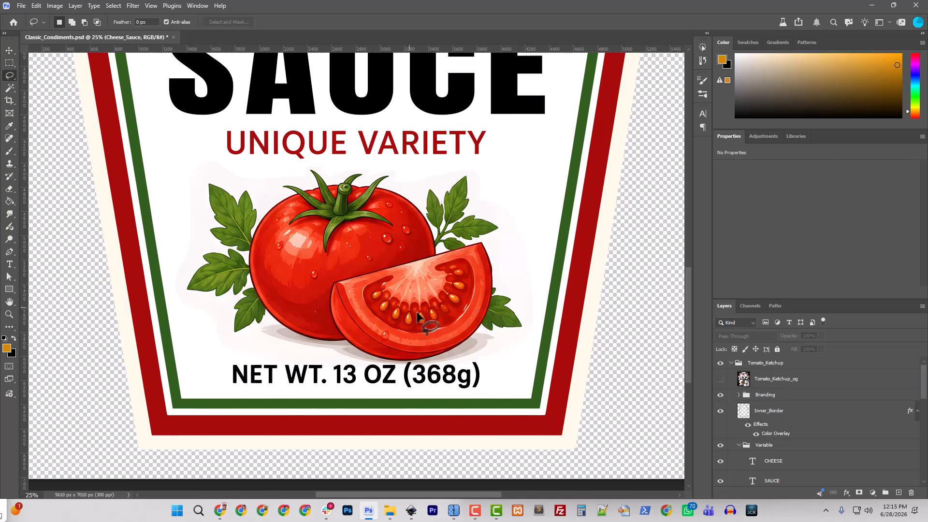
scroll(767, 437, down, 3)
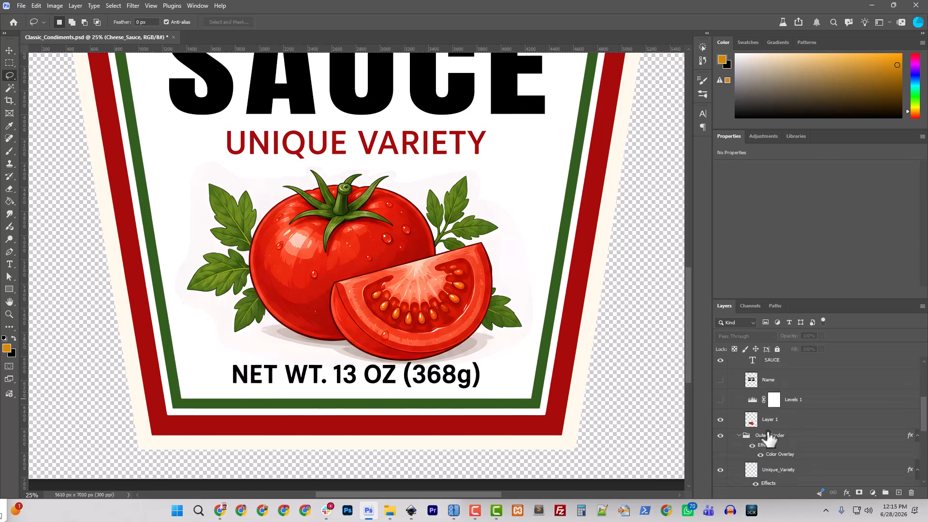
scroll(768, 438, down, 4)
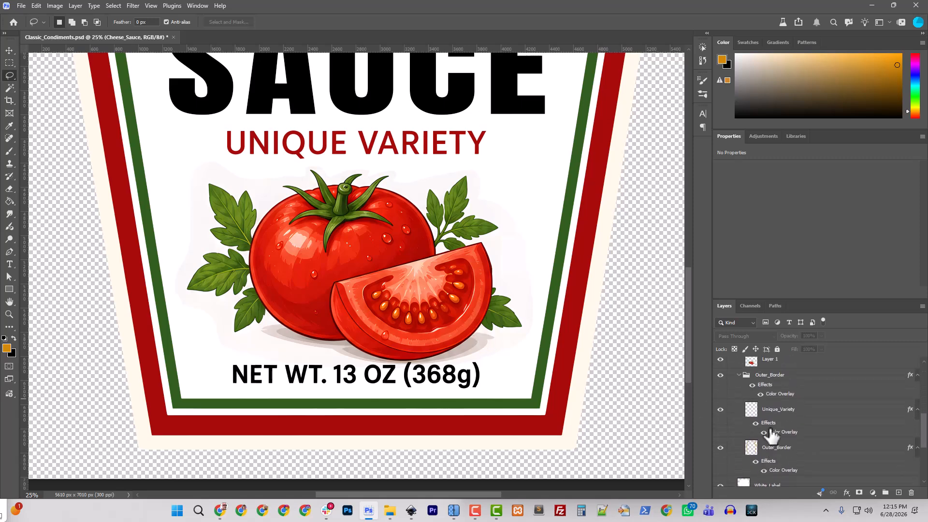
scroll(772, 435, up, 10)
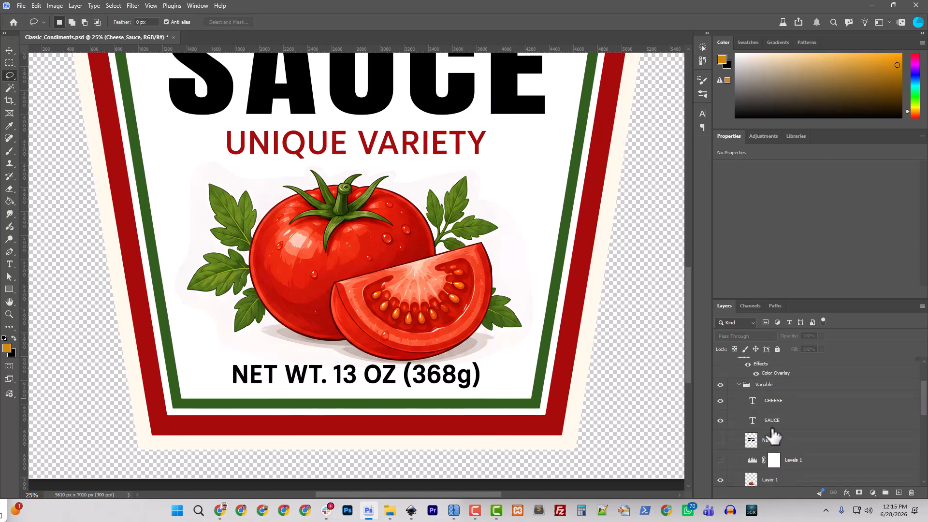
scroll(756, 441, down, 1)
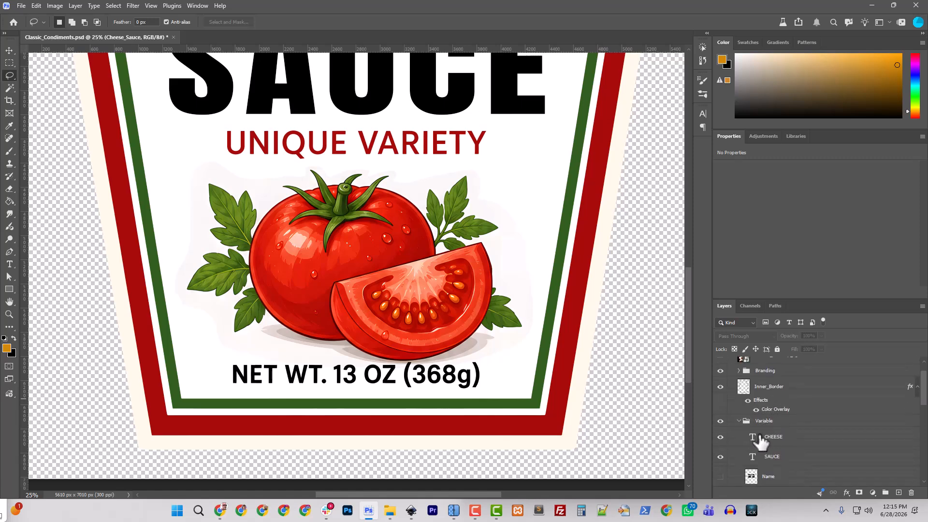
scroll(760, 441, down, 5)
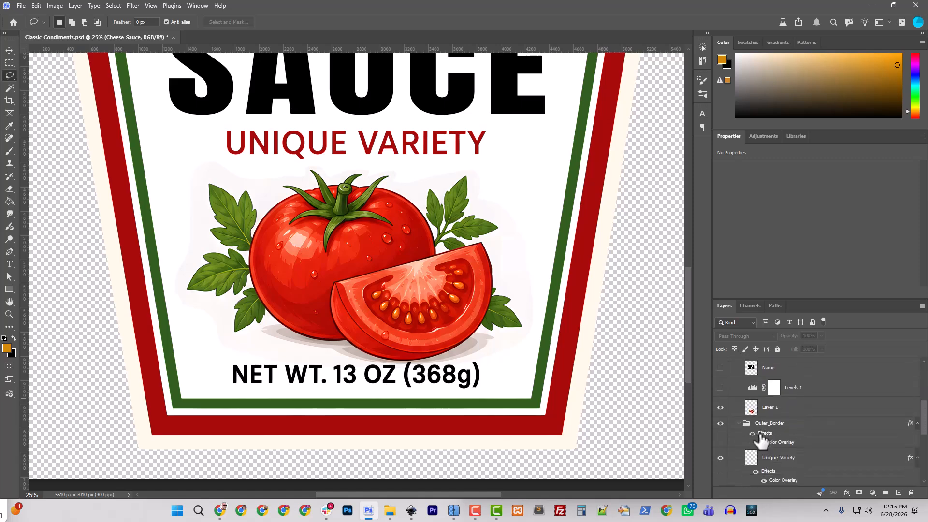
click(720, 407)
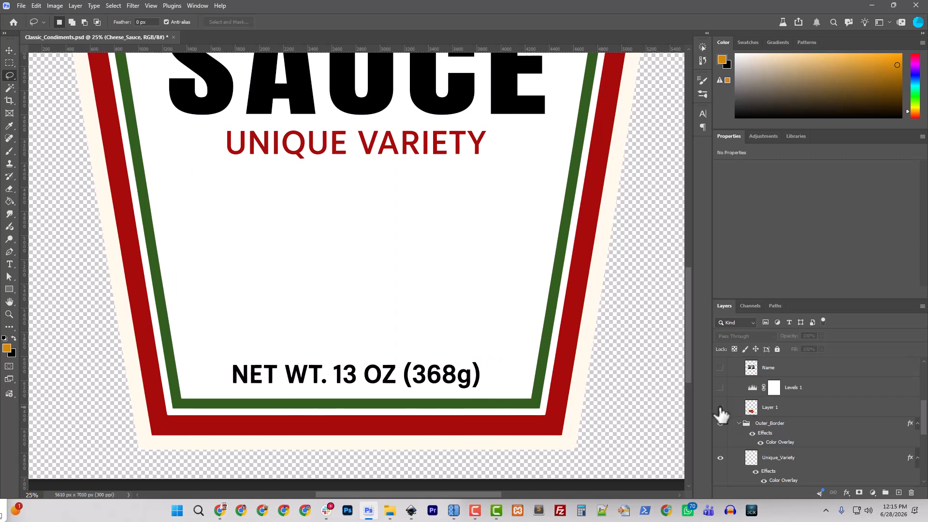
click(720, 407)
double_click(770, 407)
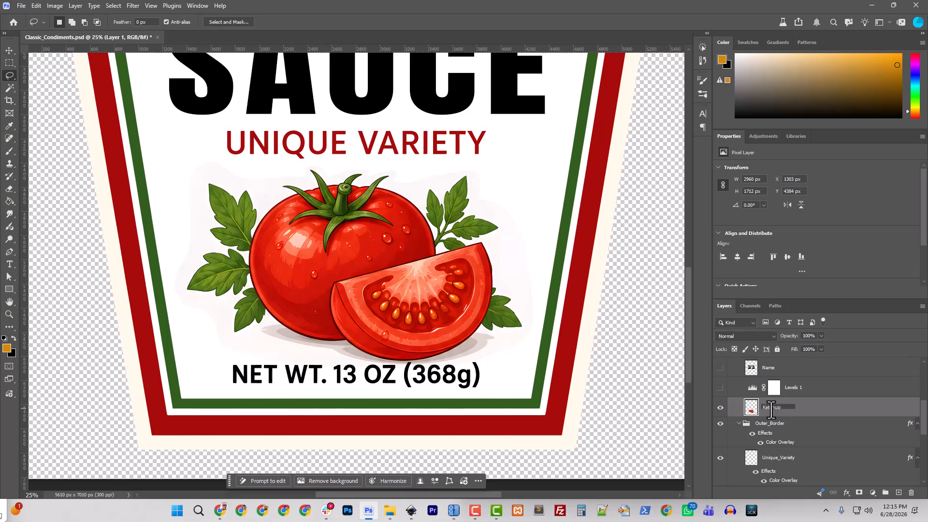
Show the Levels 1 adjustment and clip it to the Ketchup artwork layer.
click(719, 388)
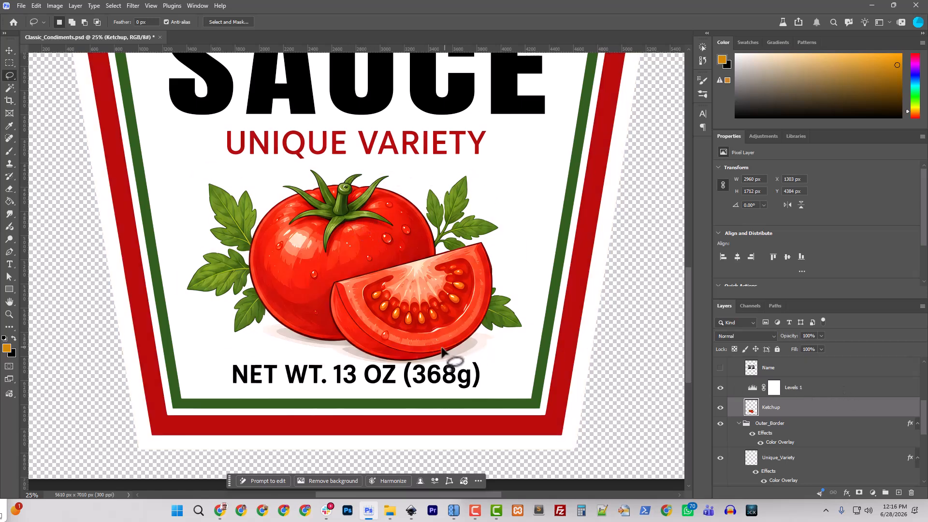
right_click(768, 407)
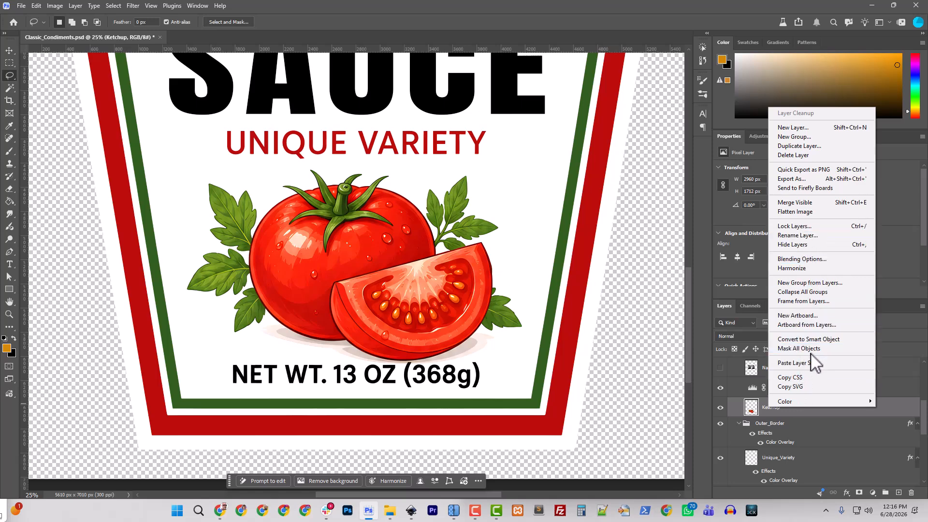
click(791, 416)
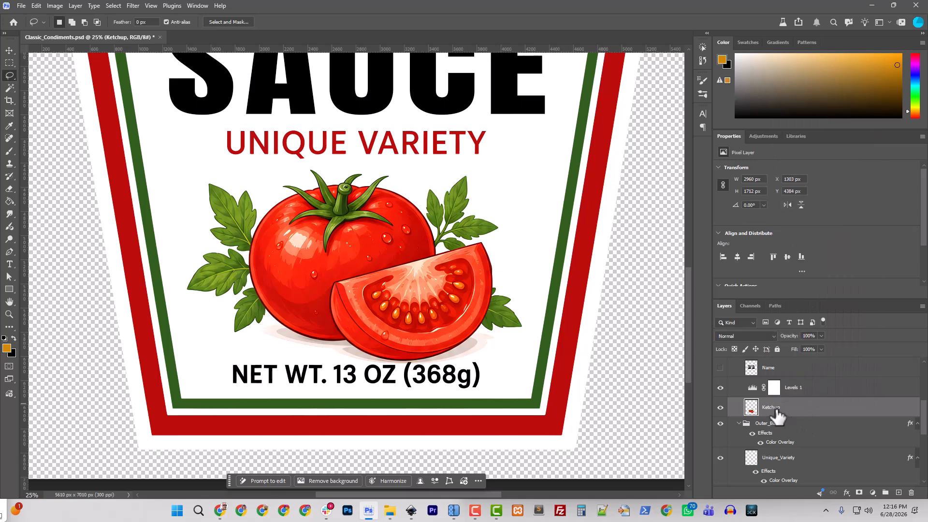
right_click(796, 390)
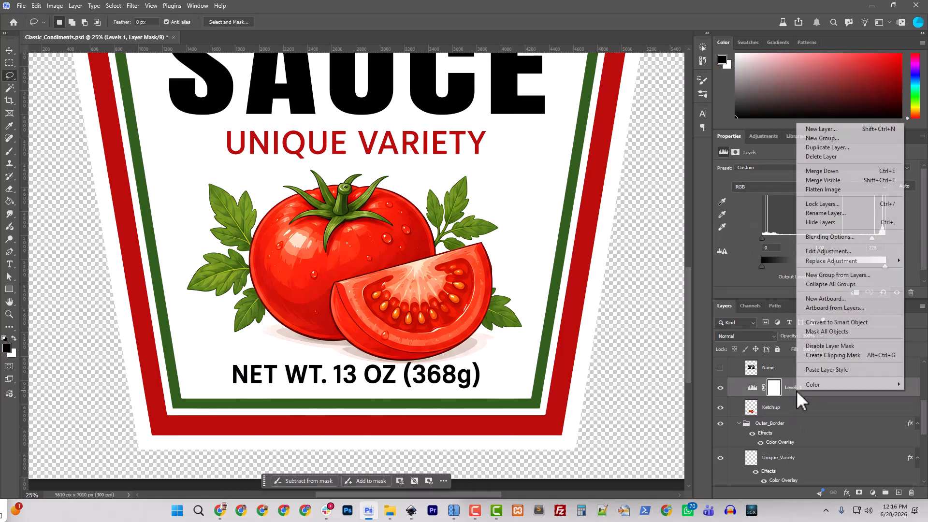
click(828, 355)
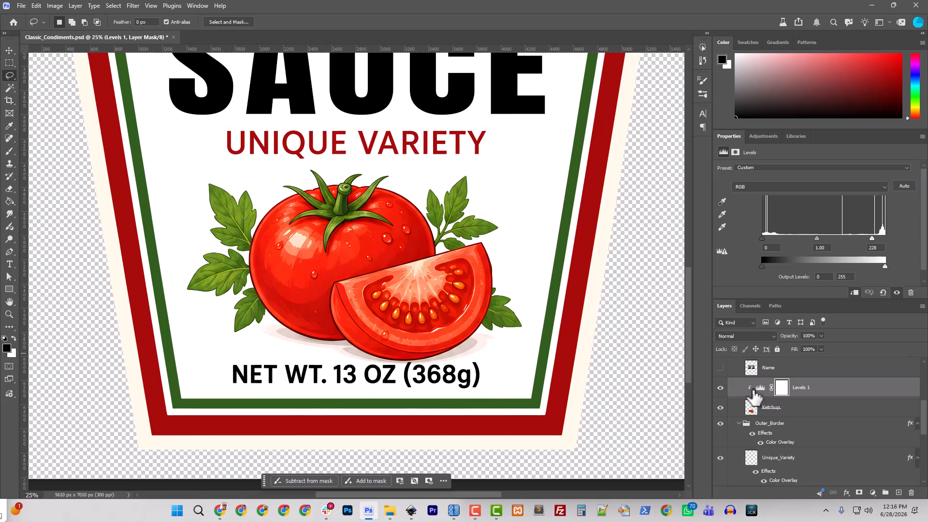
Set the Levels 1 highlight input to 244 and move the Ketchup artwork up 70 px, away from the net weight text.
drag(872, 239, 872, 238)
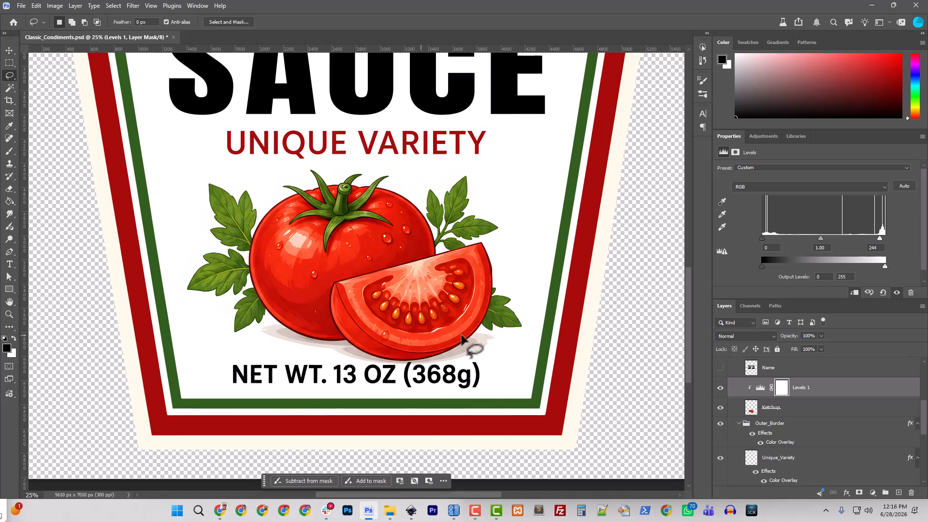
click(781, 409)
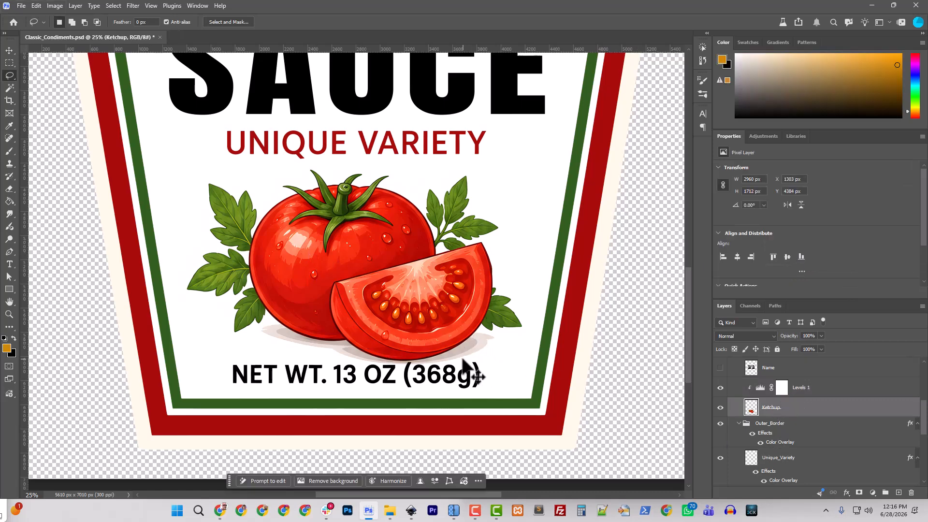
key(ctrl+t)
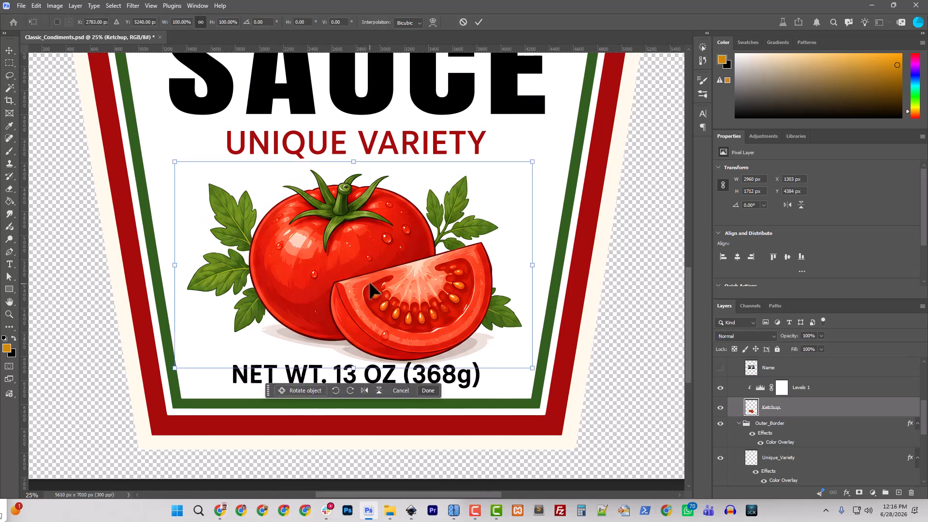
key(shift+Up)
key(shift+Up)
key(shift+Up)
key(shift+Up)
key(shift+Up)
key(shift+Up)
key(shift+Up)
key(shift+Up)
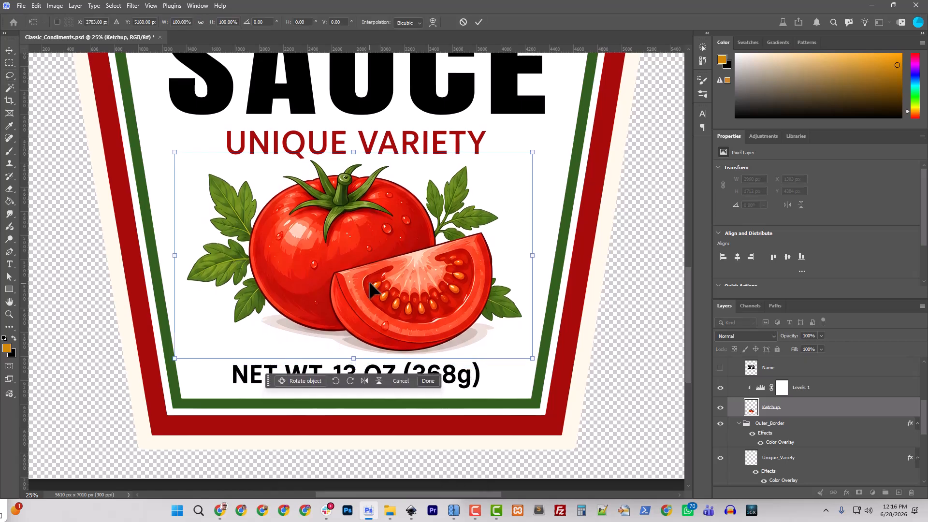
key(shift+Down)
key(Return)
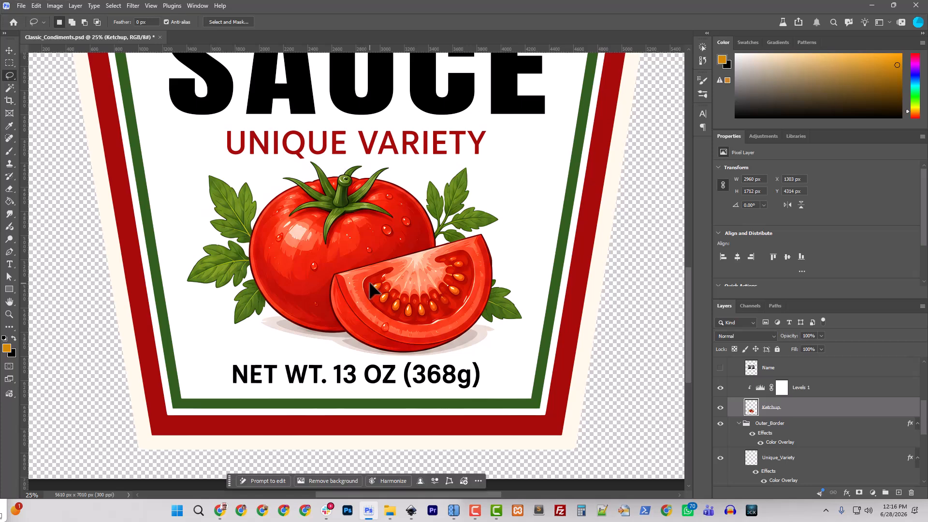
Replace the CHEESE text in the Variable group with TOMATO.
key(ctrl+minus)
key(ctrl+minus)
key(ctrl+minus)
key(l)
scroll(780, 438, up, 4)
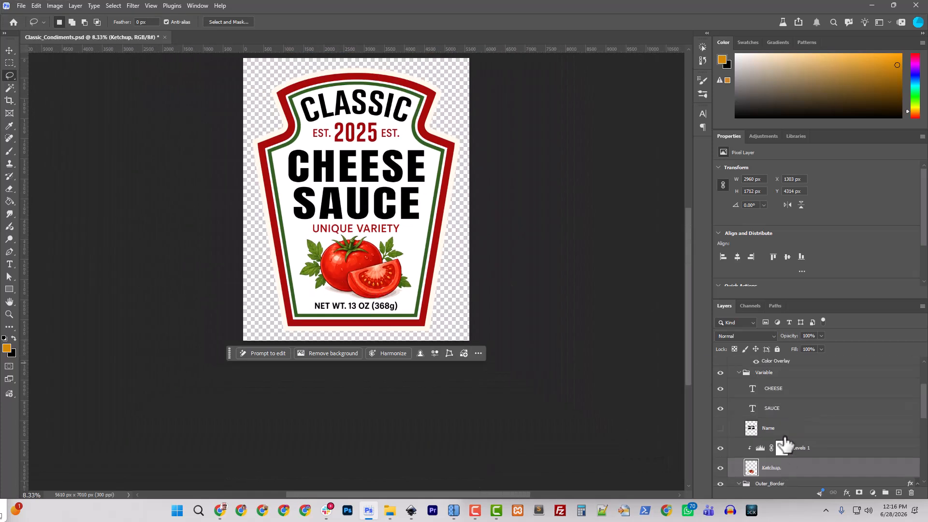
click(780, 430)
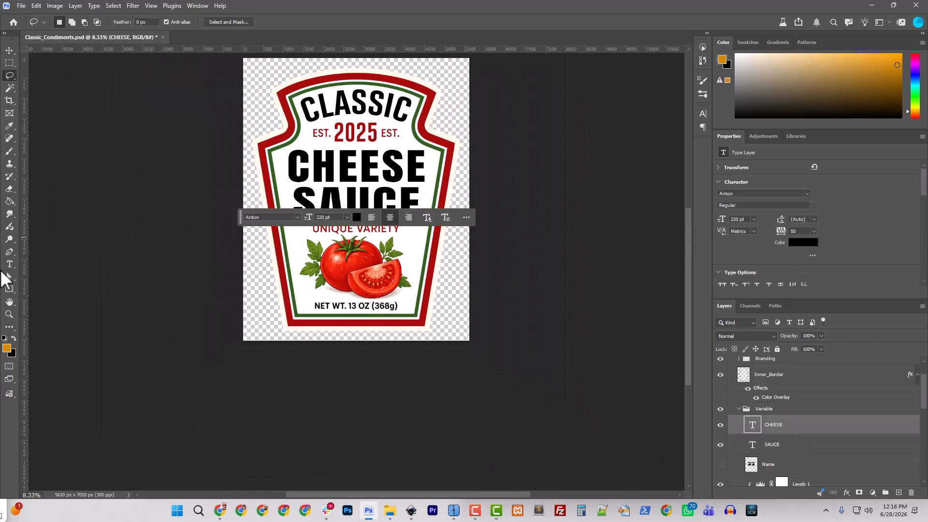
click(9, 264)
double_click(363, 175)
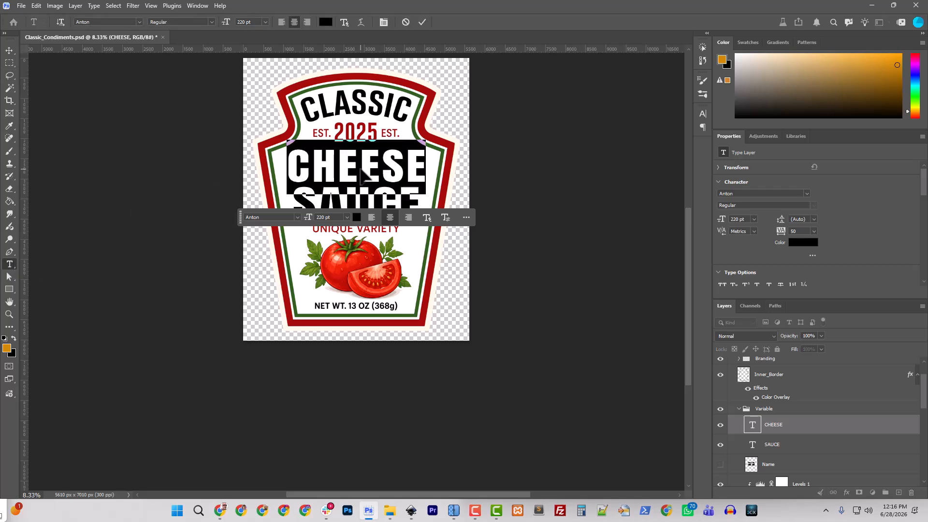
text(TOMATO)
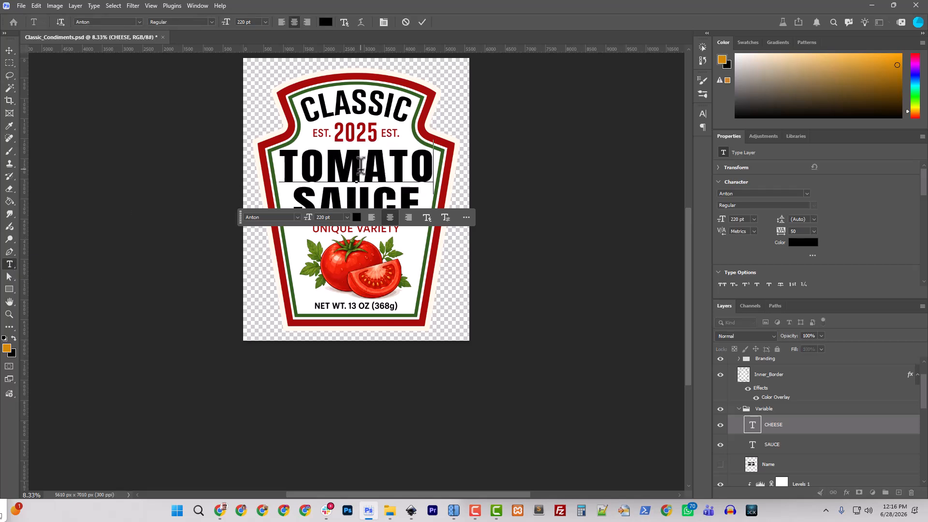
Narrow the TOMATO text horizontally about its centre so it clears the green inner border.
click(9, 51)
key(ctrl+t)
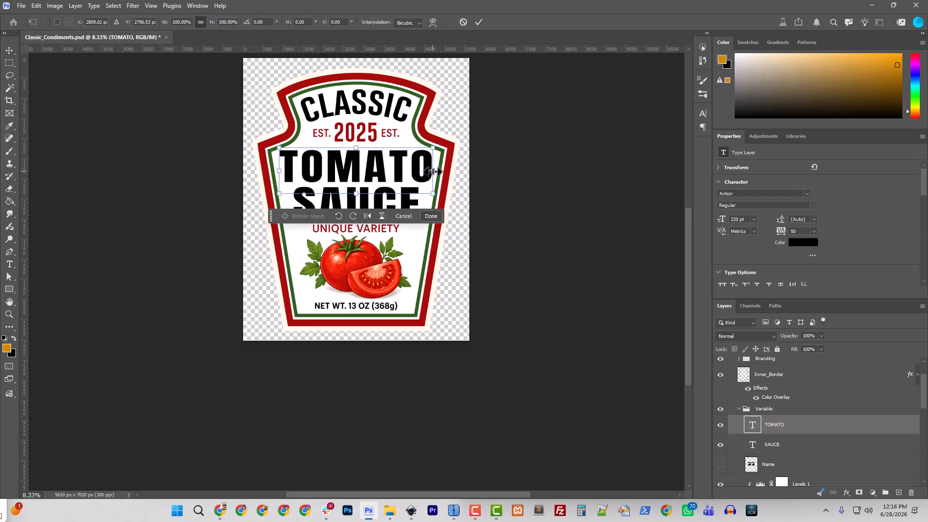
drag(433, 171, 429, 171)
Replace the SAUCE text below TOMATO with KETCHUP.
click(9, 264)
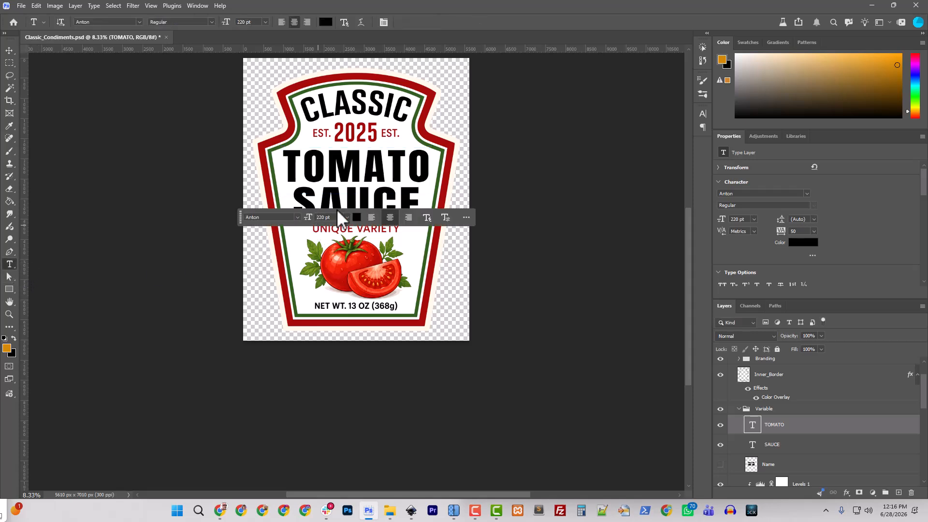
click(389, 208)
key(ctrl+a)
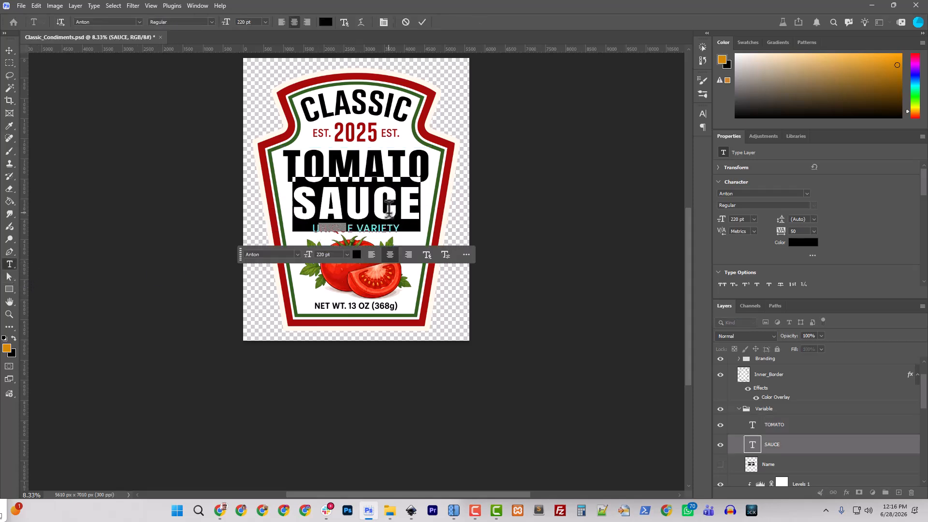
text(KETCHUP)
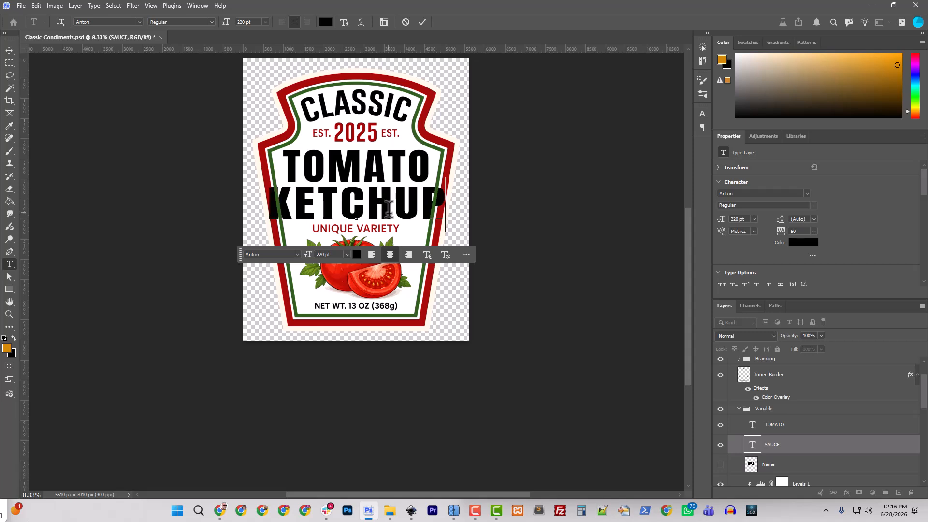
click(10, 50)
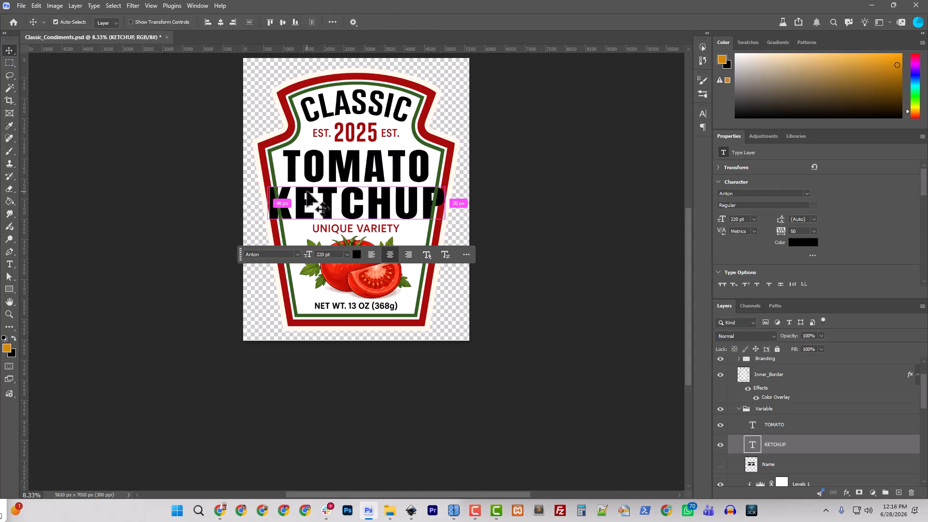
Scale the KETCHUP text to about 81% width, keeping its height, so it fits inside the green border.
key(ctrl+t)
drag(448, 209, 429, 213)
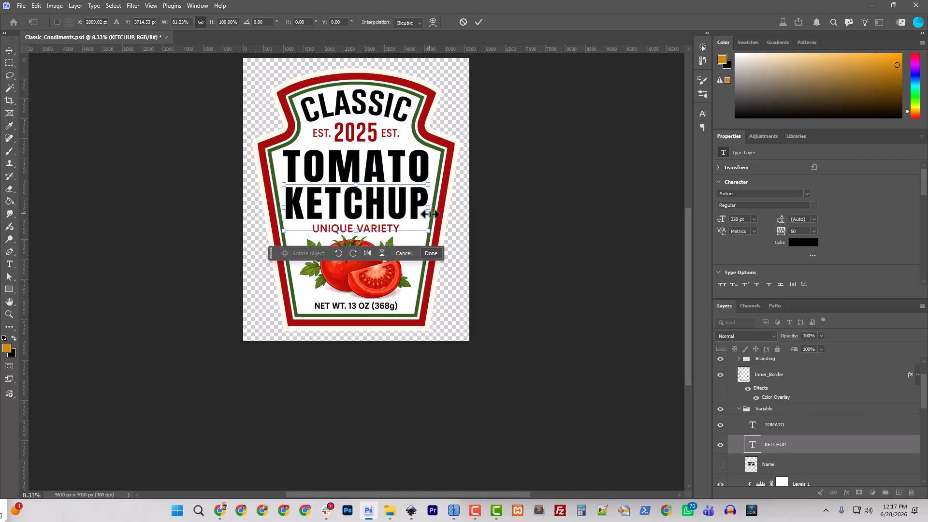
key(Return)
Narrow the TOMATO text further about its centre so it is slightly narrower than KETCHUP.
click(786, 428)
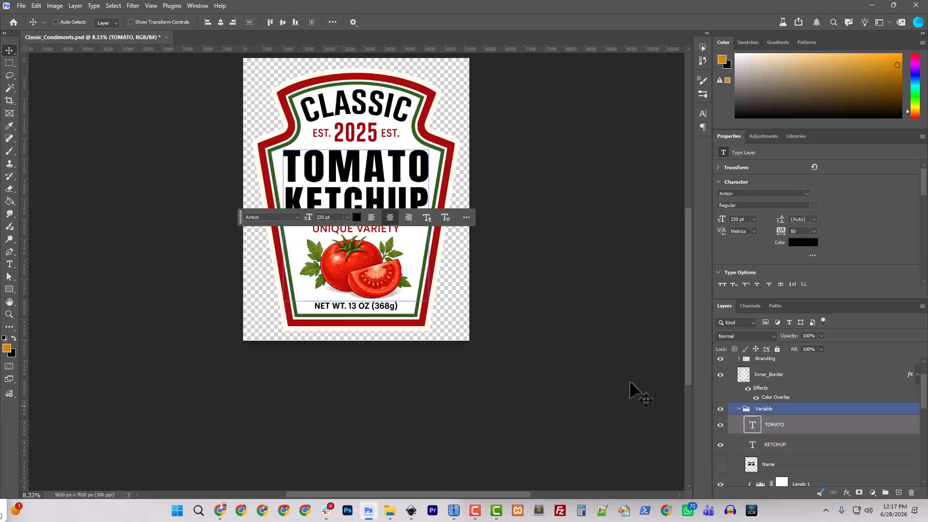
key(ctrl+t)
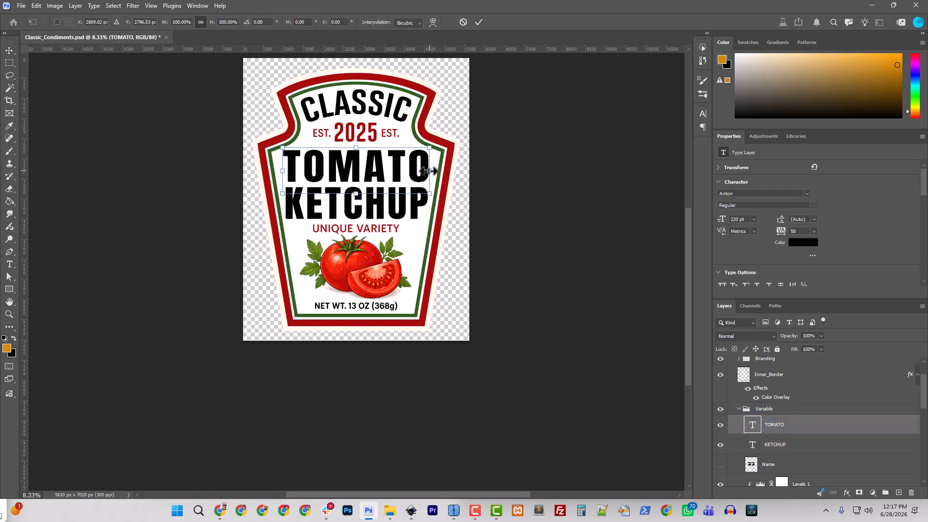
drag(429, 171, 423, 171)
key(Return)
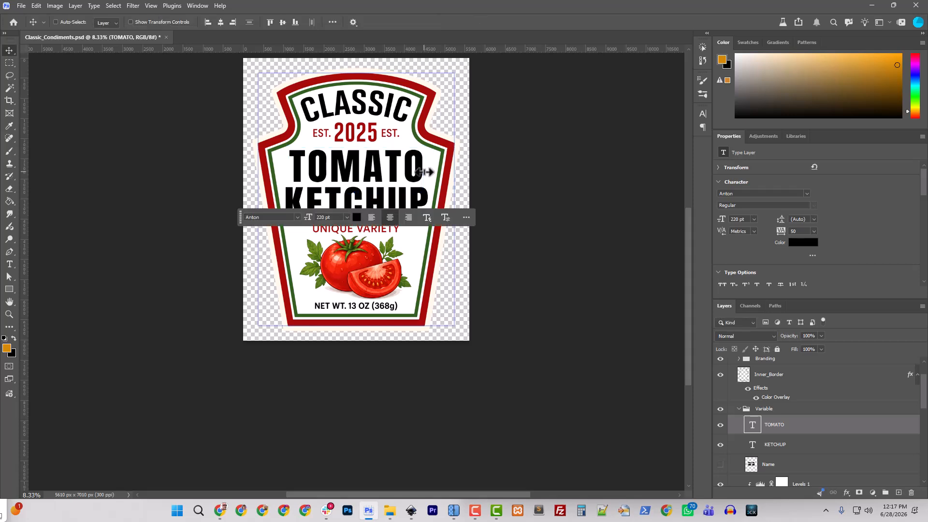
Scale the KETCHUP text to about 97% of its width, keeping its height and centre.
click(775, 444)
key(ctrl+t)
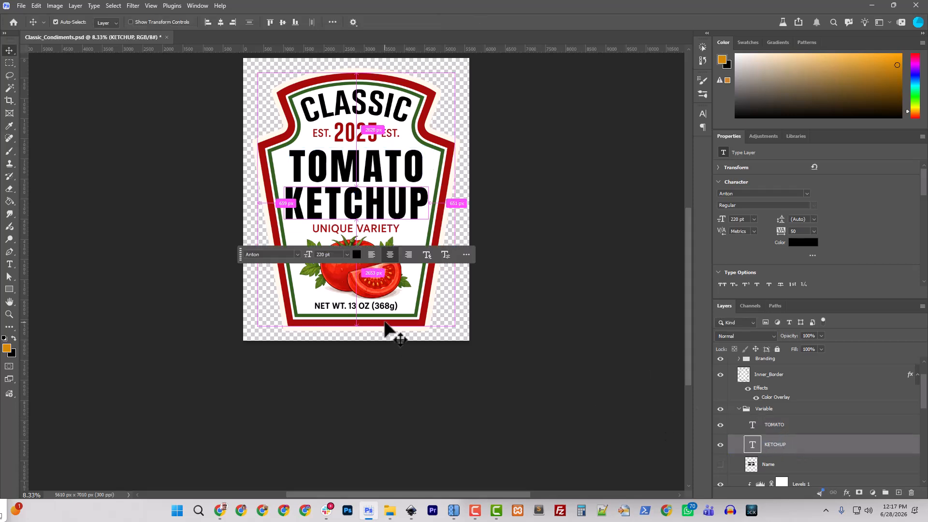
drag(429, 207, 431, 207)
key(ctrl+plus)
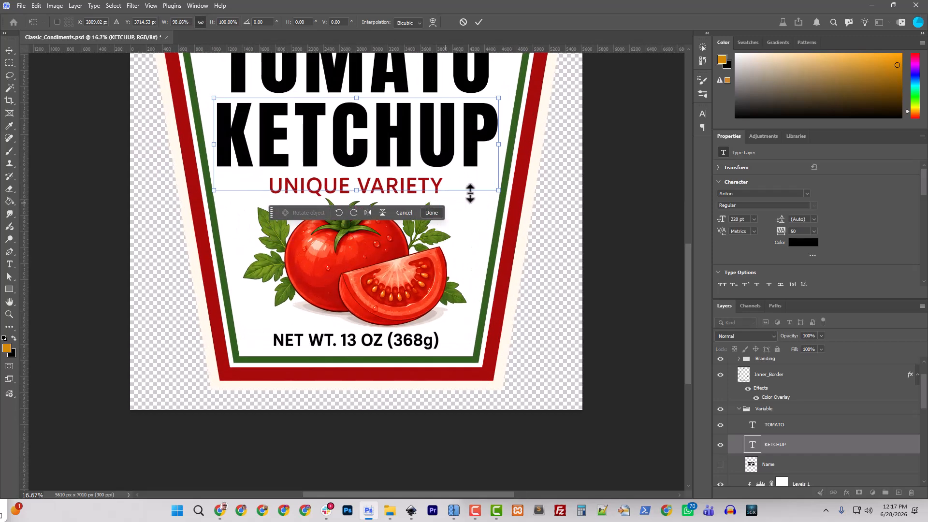
drag(497, 145, 495, 145)
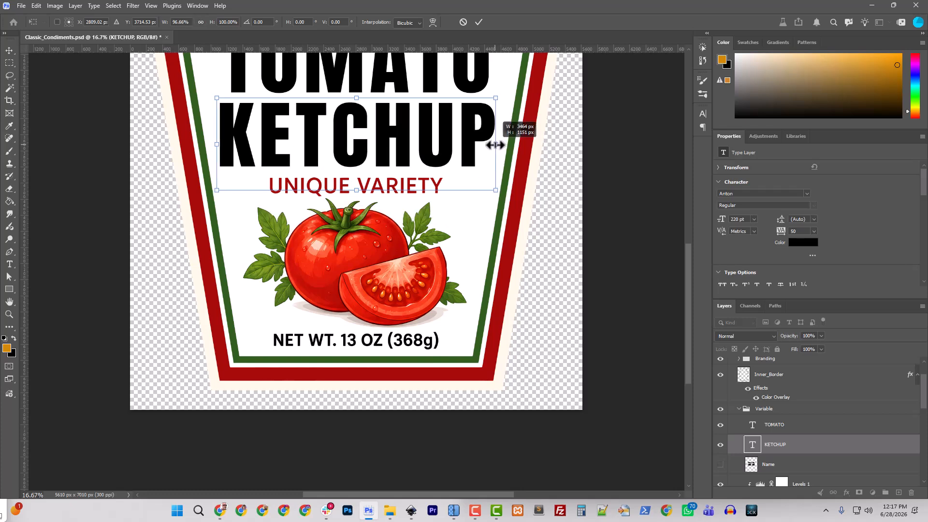
key(Return)
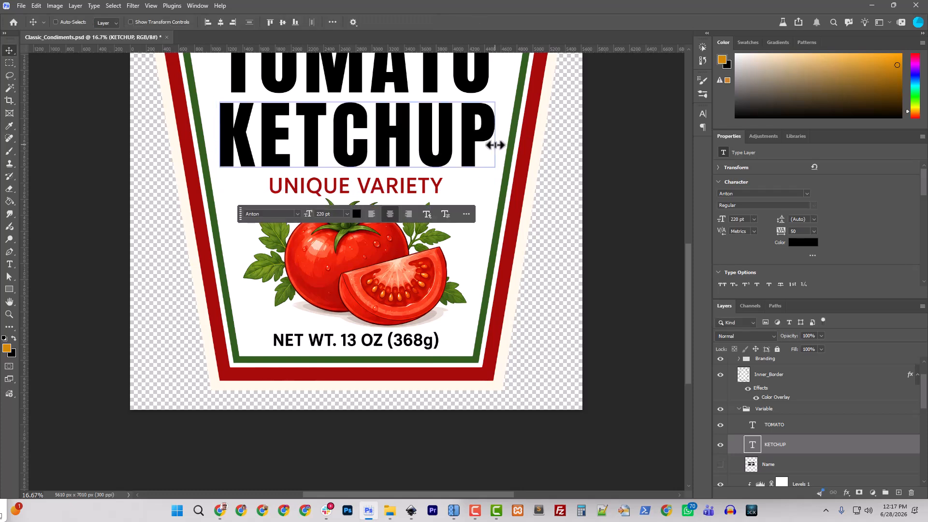
Nudge the KETCHUP text slightly to the right to even its gaps to the inner border.
key(Right)
key(Right)
key(Right)
key(Right)
key(Right)
key(Right)
key(Right)
key(Right)
key(Right)
key(Right)
key(Right)
key(Right)
key(Right)
key(Right)
key(Right)
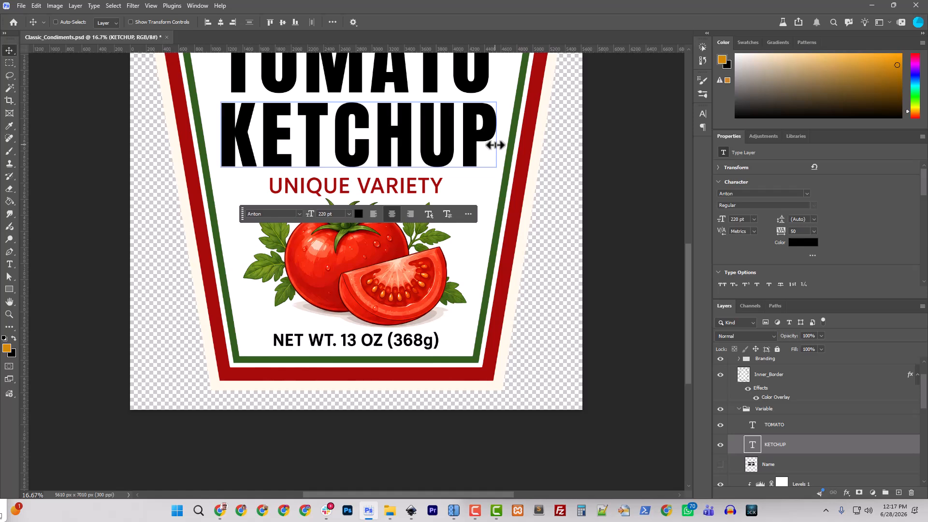
key(Right)
key(Right)
key(Right)
key(Right)
key(Right)
key(Right)
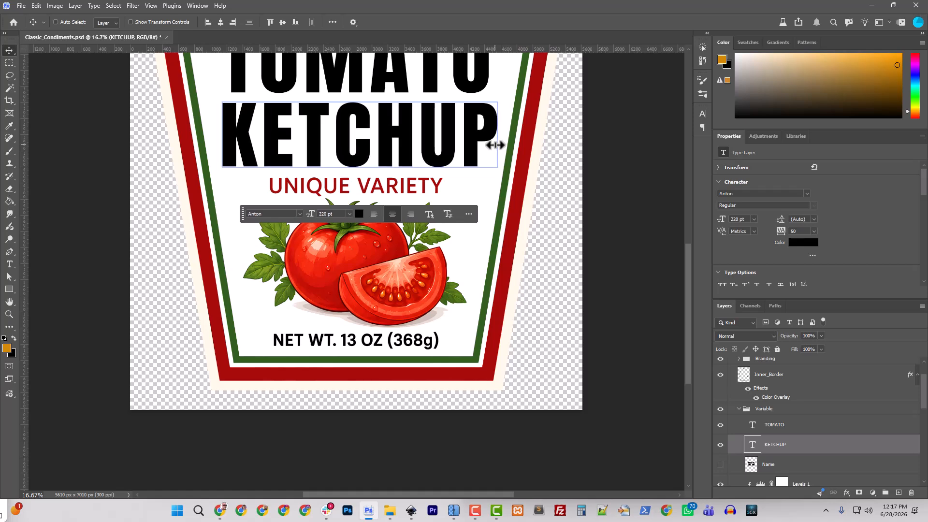
Scale the TOMATO text to about 95% of its width, keeping its height and centre.
key(ctrl+minus)
key(ctrl+minus)
key(ctrl+minus)
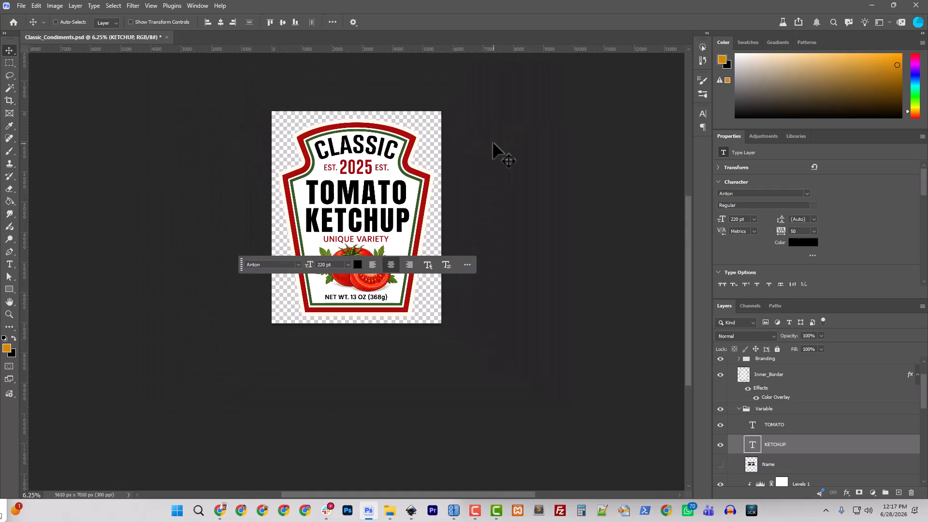
click(802, 423)
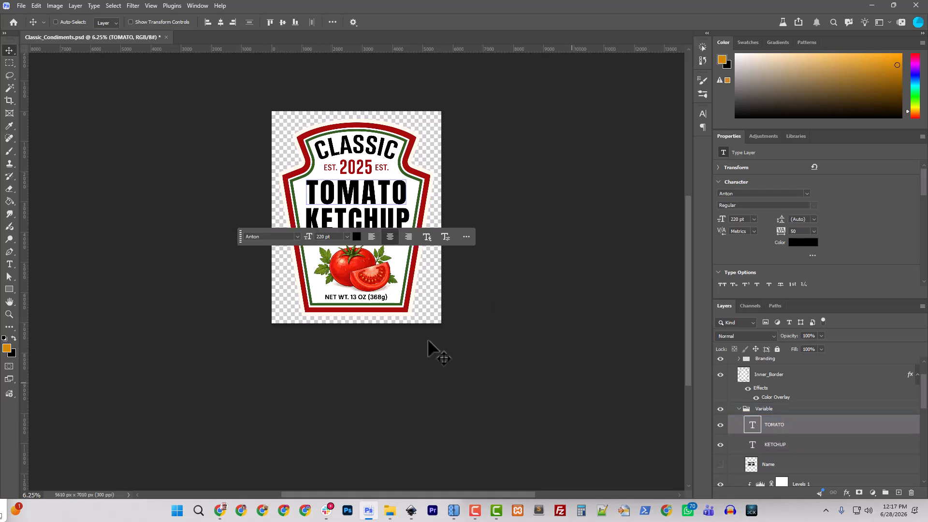
key(ctrl+t)
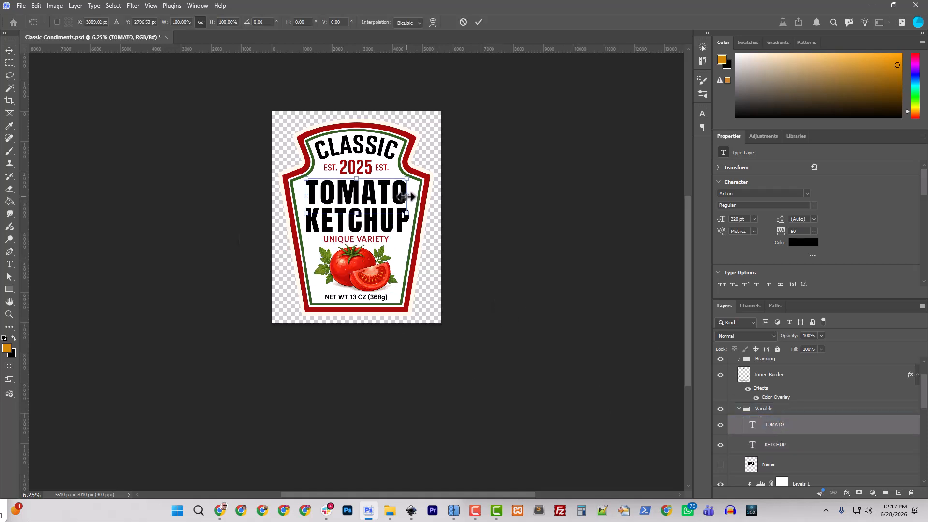
drag(410, 196, 402, 196)
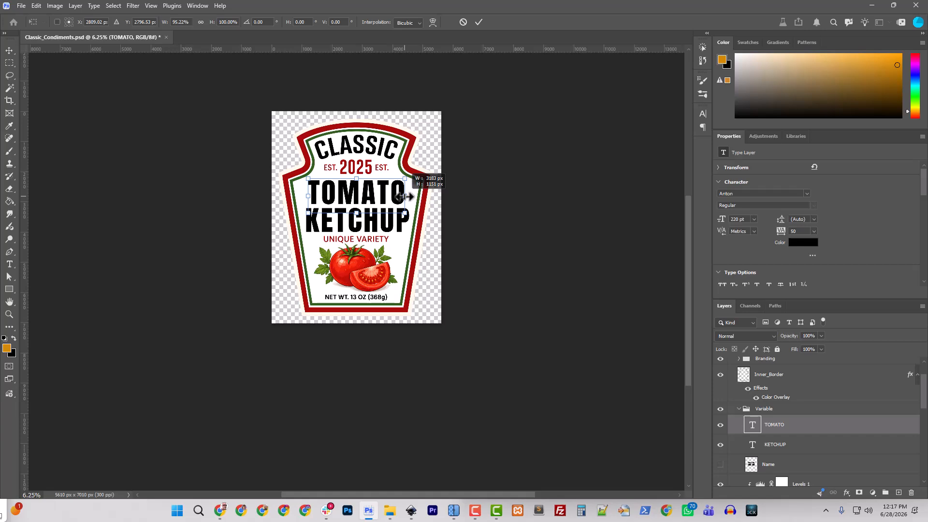
key(Return)
key(ctrl+plus)
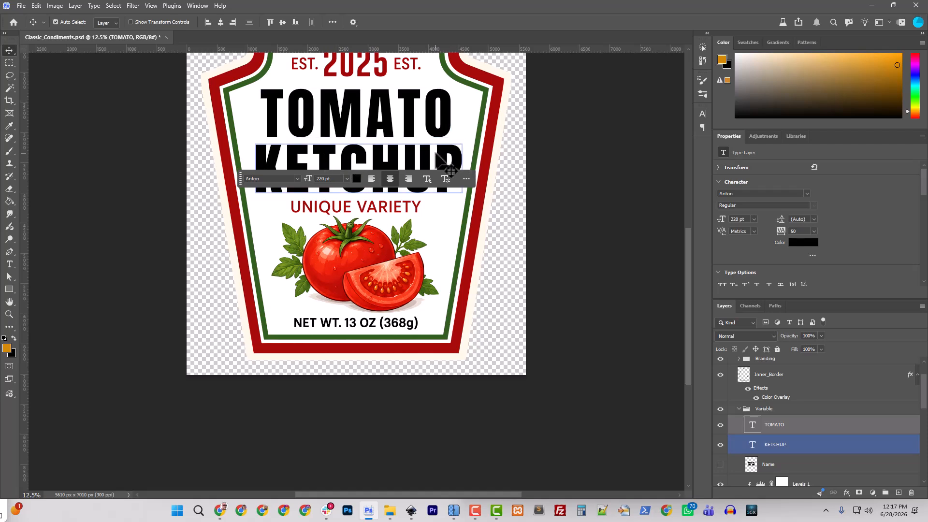
key(ctrl+minus)
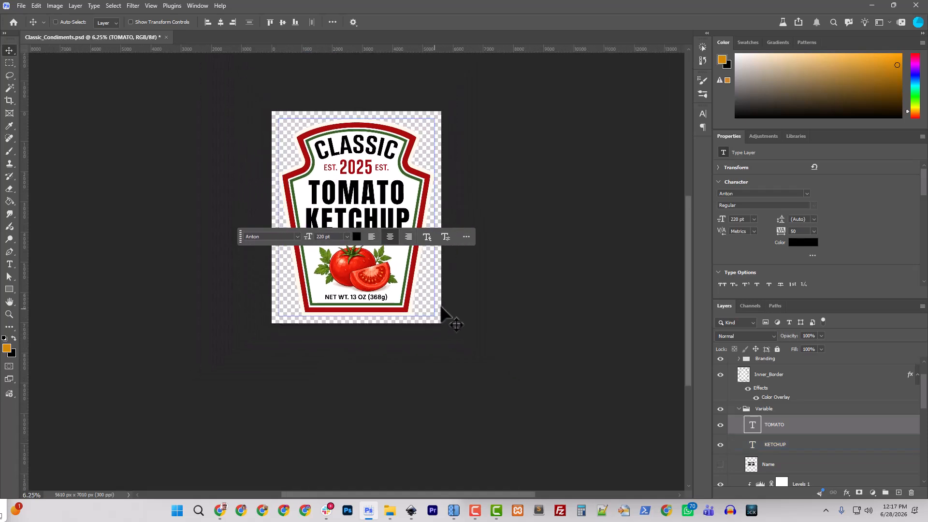
Save Classic_Condiments.psd and collapse the Tomato_Ketchup group.
scroll(760, 397, up, 2)
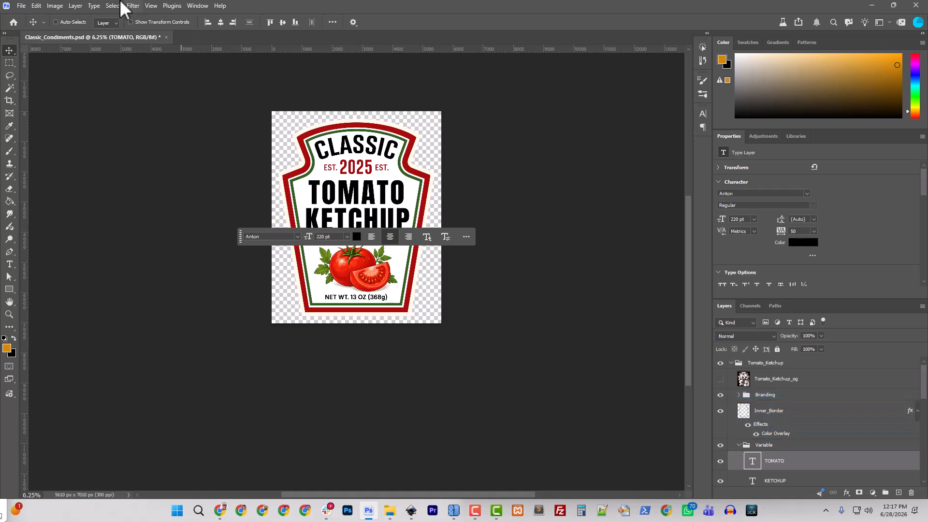
click(27, 4)
click(48, 115)
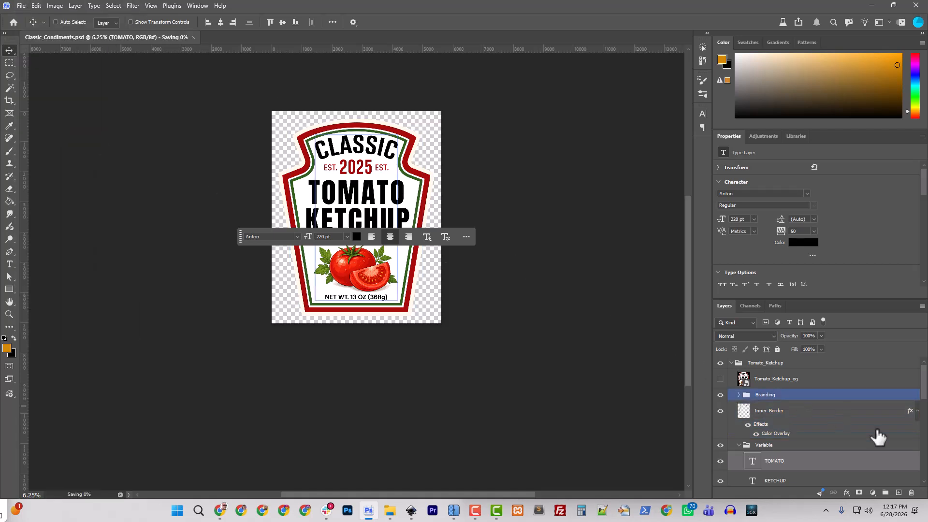
click(730, 363)
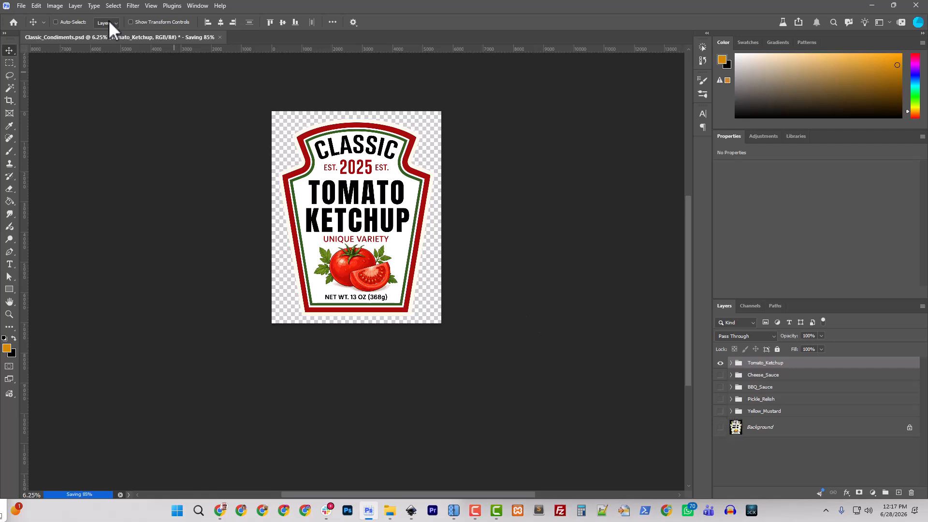
Trim the canvas around the Tomato Ketchup label.
click(53, 5)
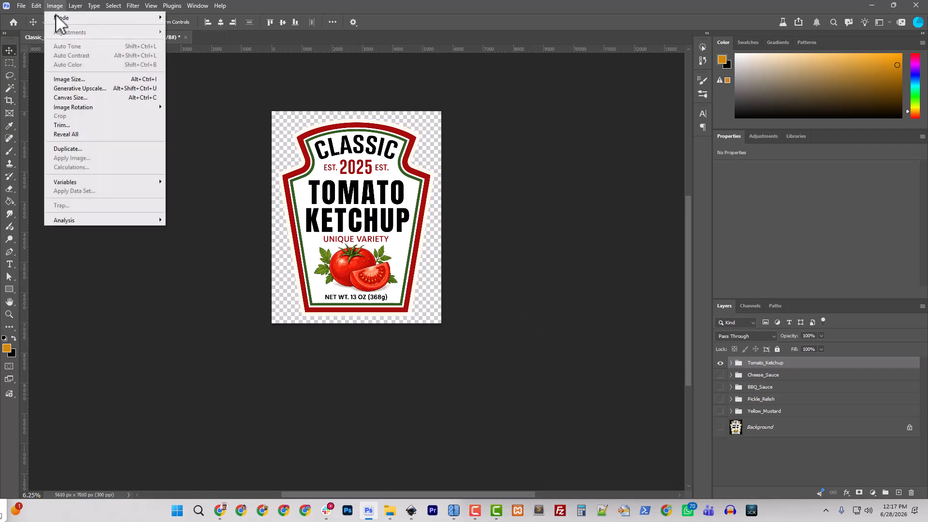
click(77, 122)
click(457, 196)
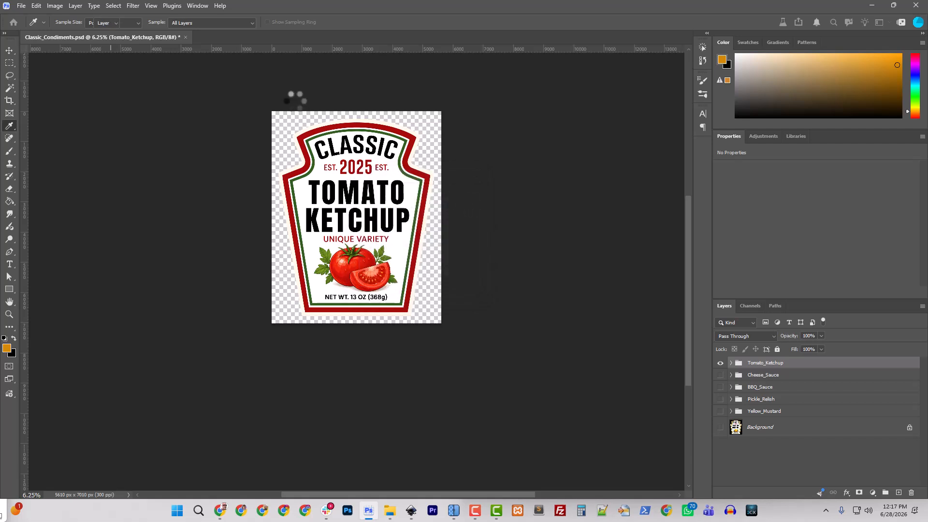
Preview the document's proportional height and resolution at a width of 15 inches without applying the change.
key(v)
click(57, 7)
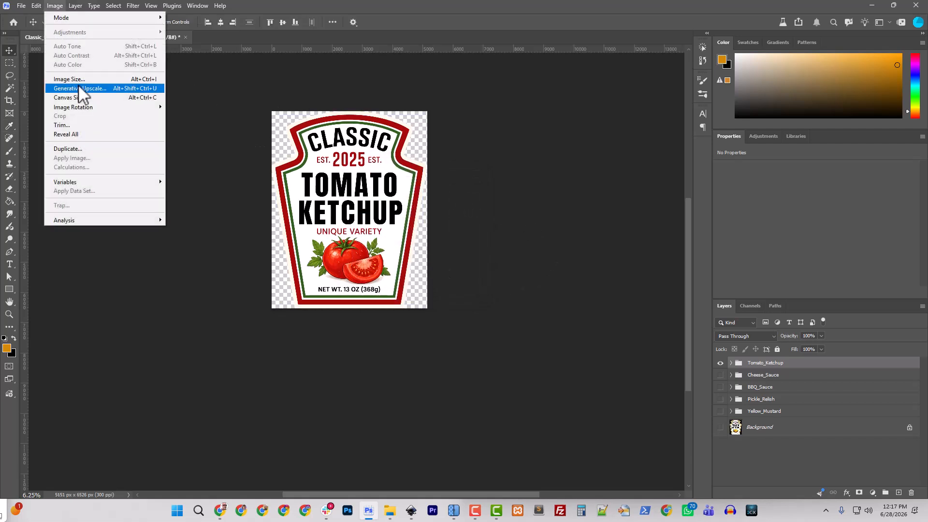
click(79, 76)
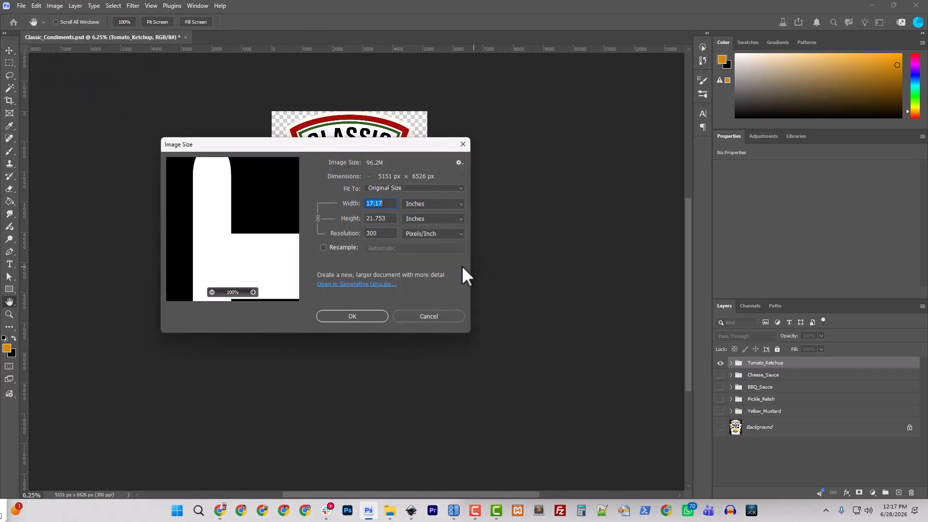
text(15)
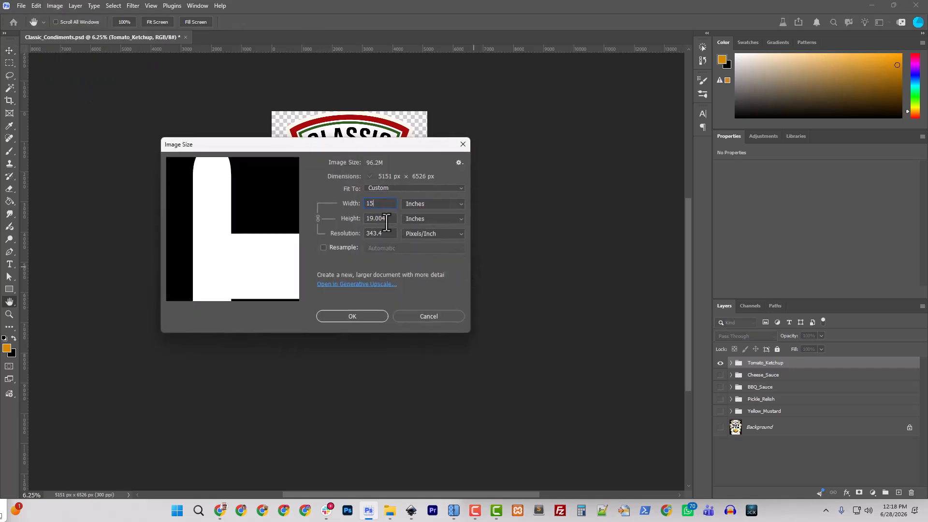
click(422, 313)
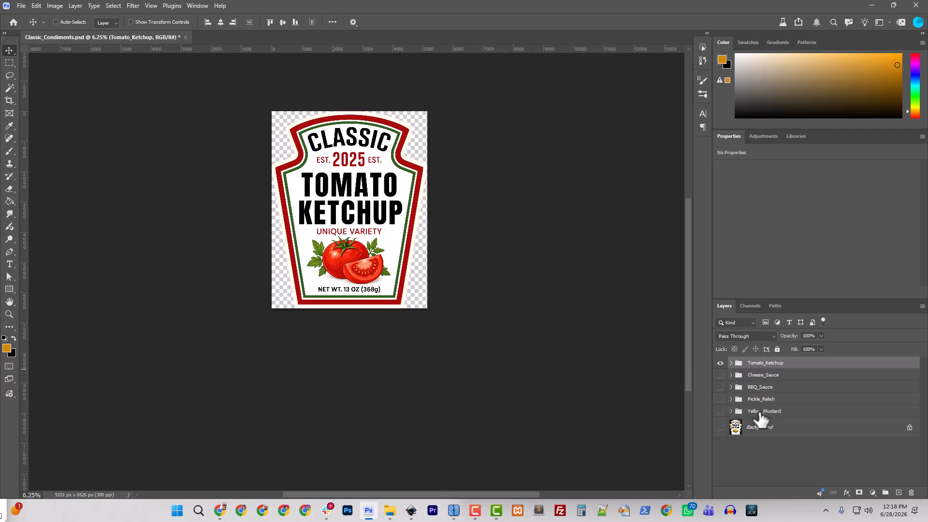
Try to reduce the height of all five label groups very slightly together, from Tomato_Ketchup to Yellow_Mustard.
shift+click(760, 413)
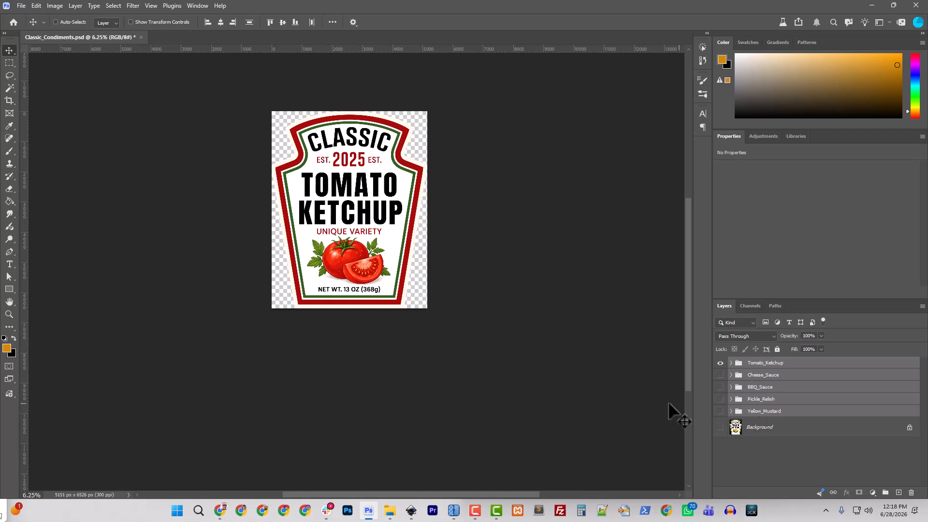
key(ctrl+t)
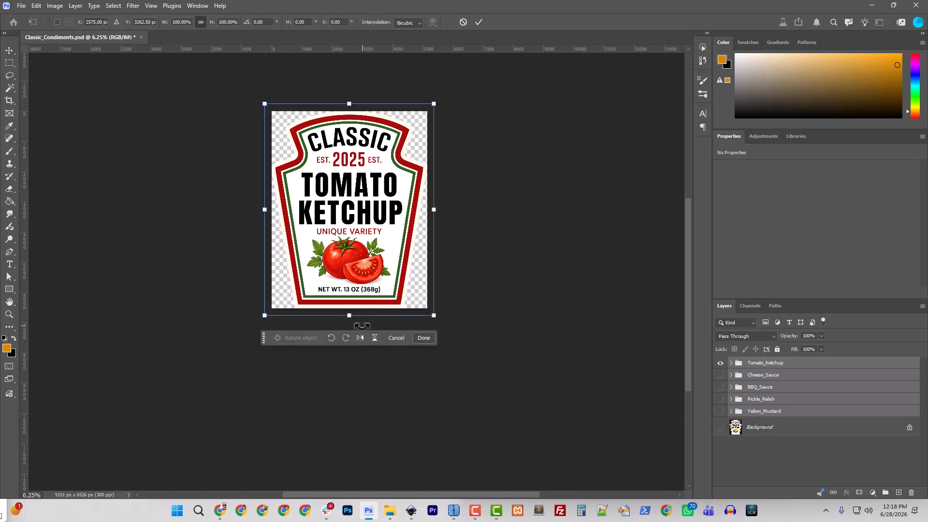
key(ctrl+plus)
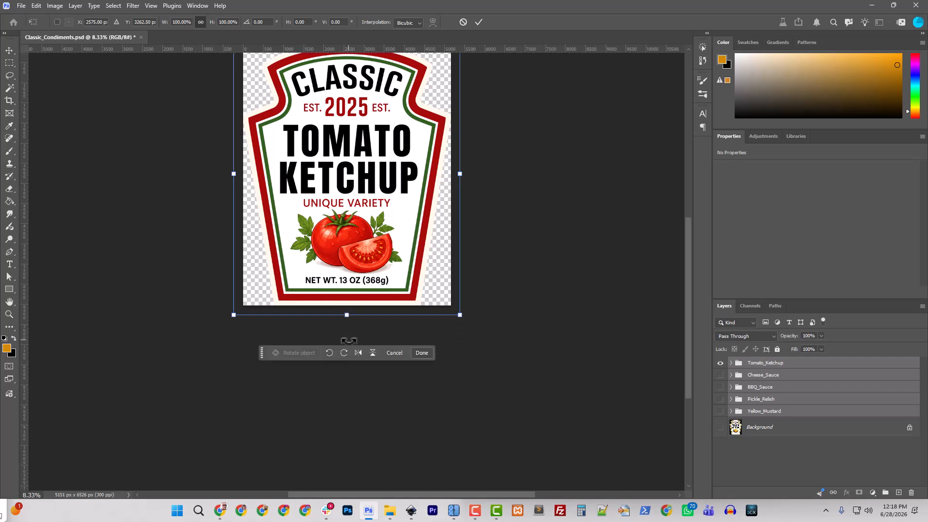
scroll(347, 331, up, 3)
scroll(350, 358, down, 2)
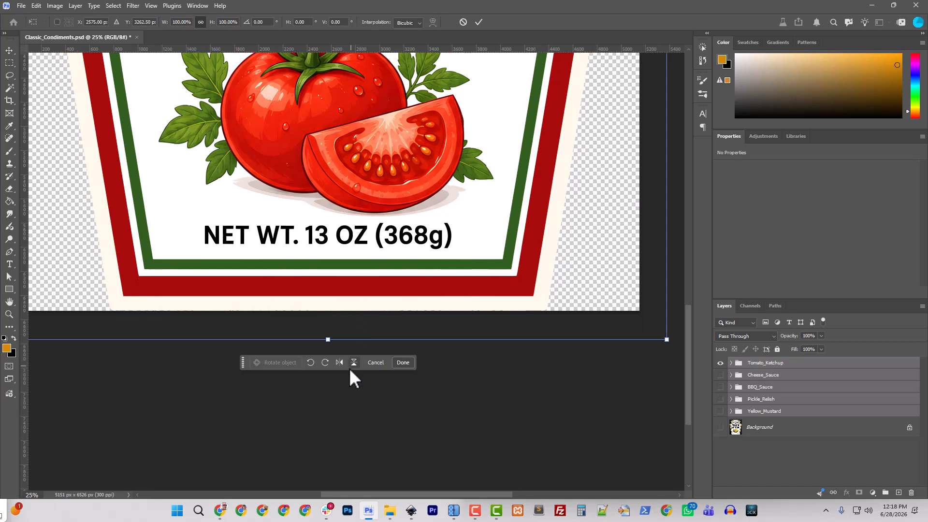
drag(329, 339, 329, 337)
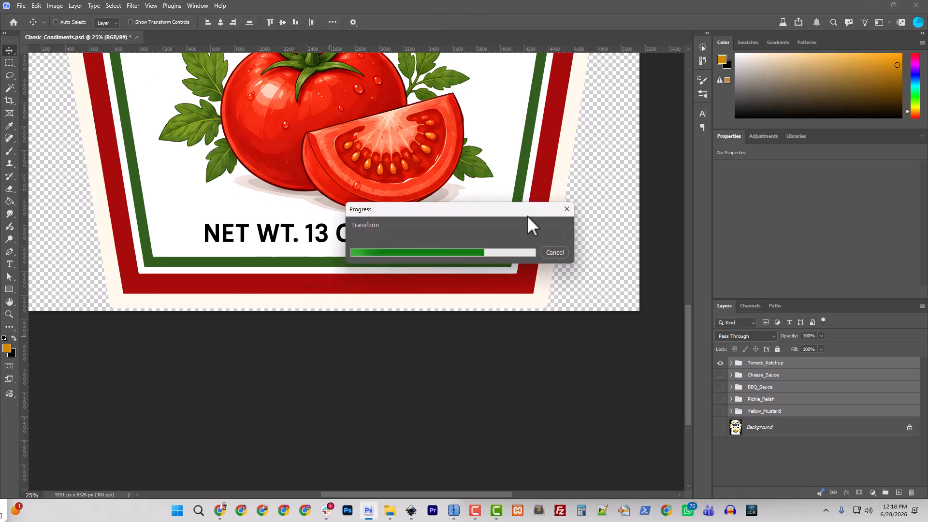
Try to trim the canvas on all four sides to the shortened label, based on transparent pixels.
click(58, 6)
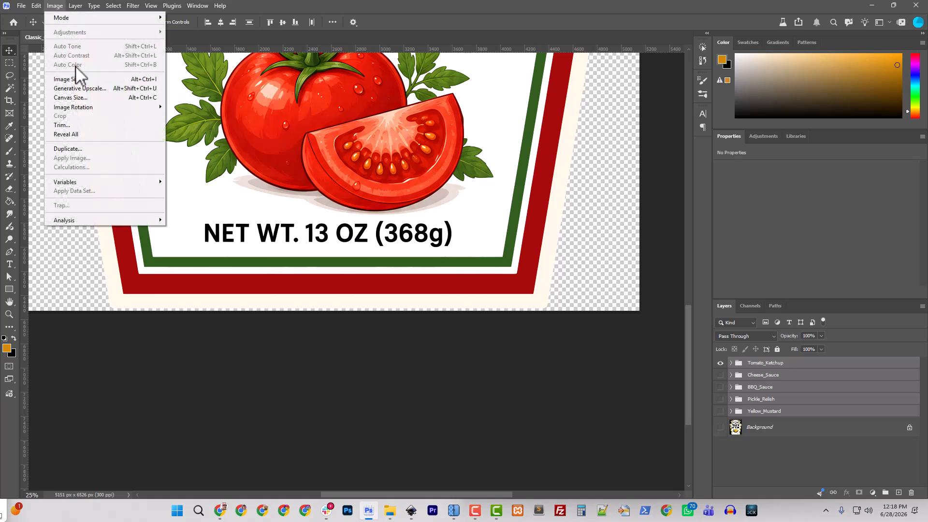
click(91, 126)
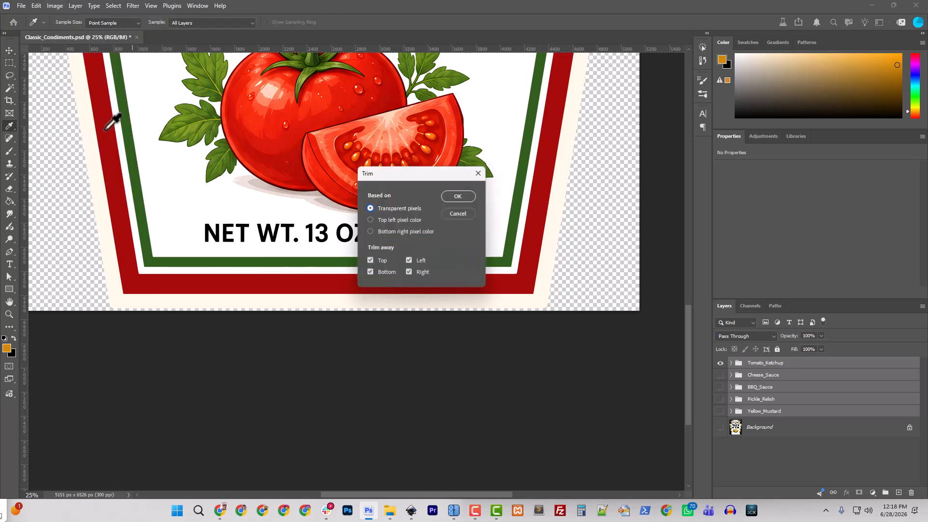
click(458, 196)
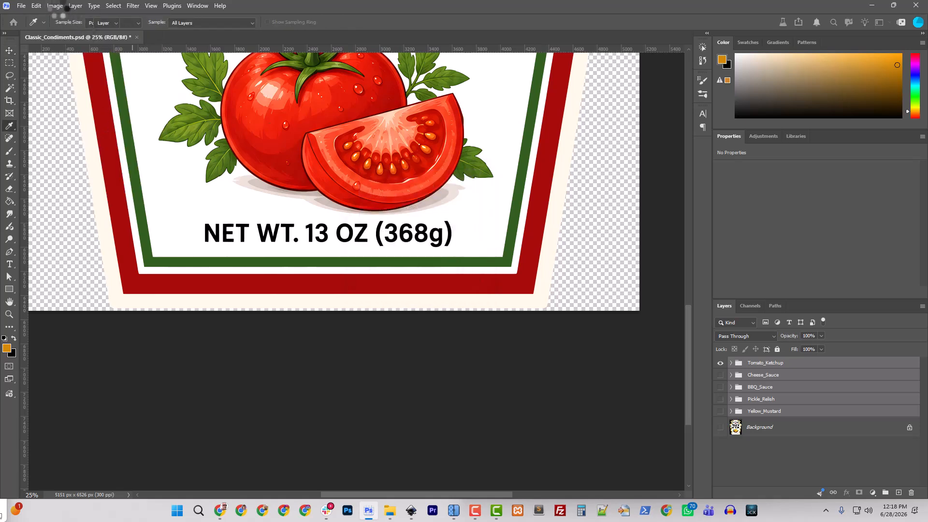
Check the trimmed document's proportional height at a width of 15 inches without resizing it.
key(v)
click(55, 5)
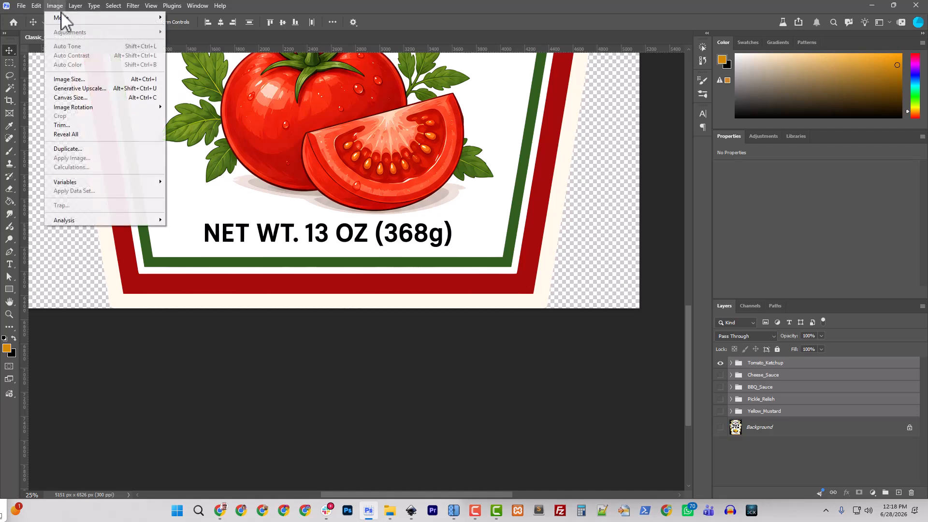
click(73, 79)
text(15)
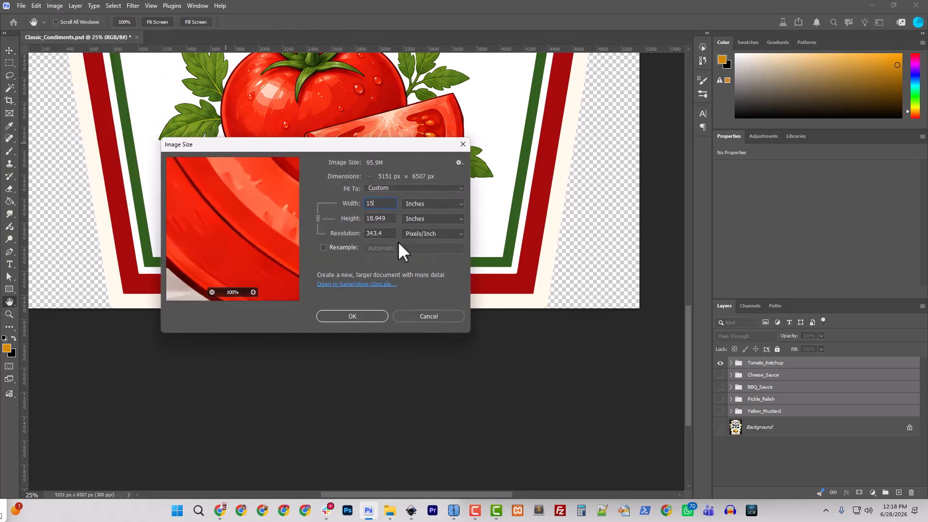
click(423, 317)
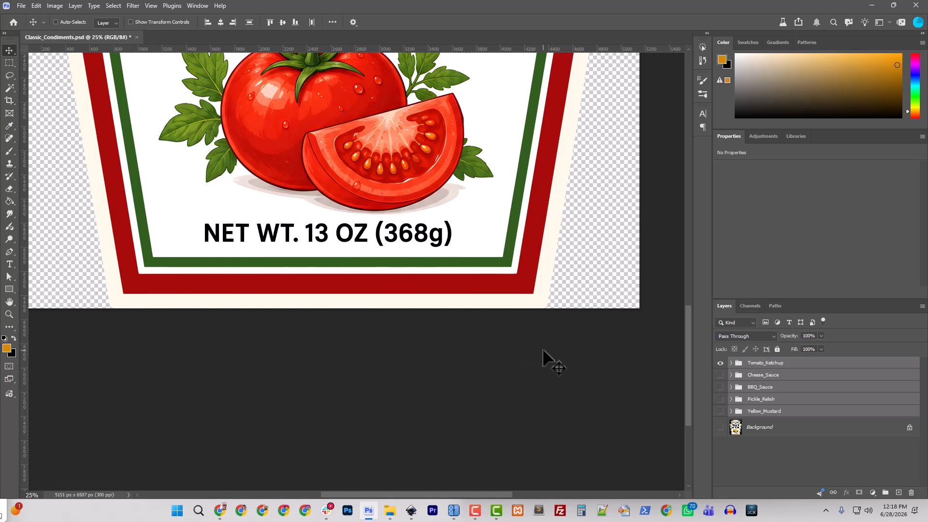
key(shift+Down)
key(shift+Down)
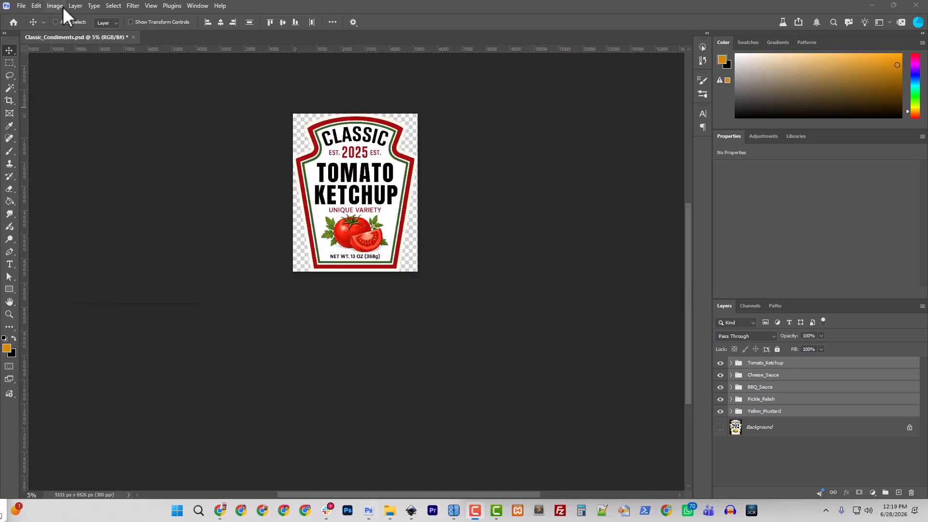
Resample the image to 15 by 19 inches at 300 pixels per inch, with the width and height unlinked.
click(62, 7)
click(83, 77)
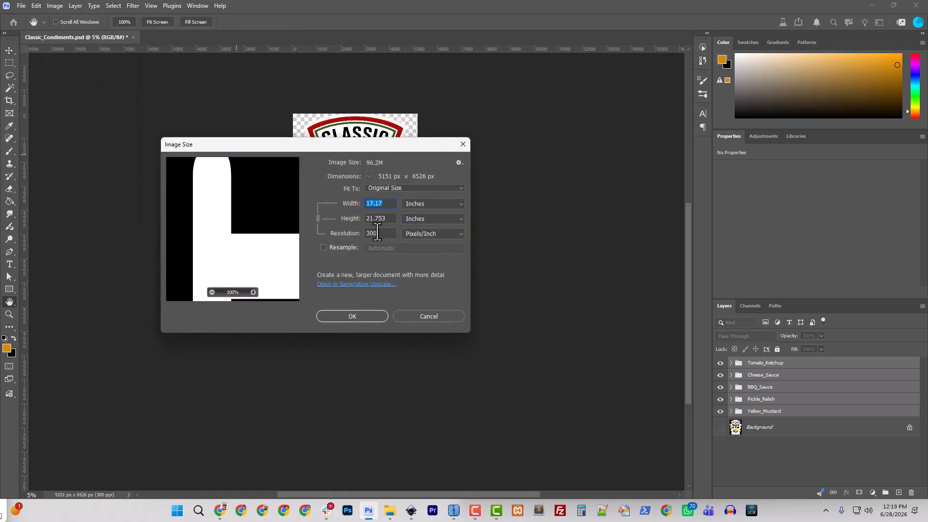
text(15)
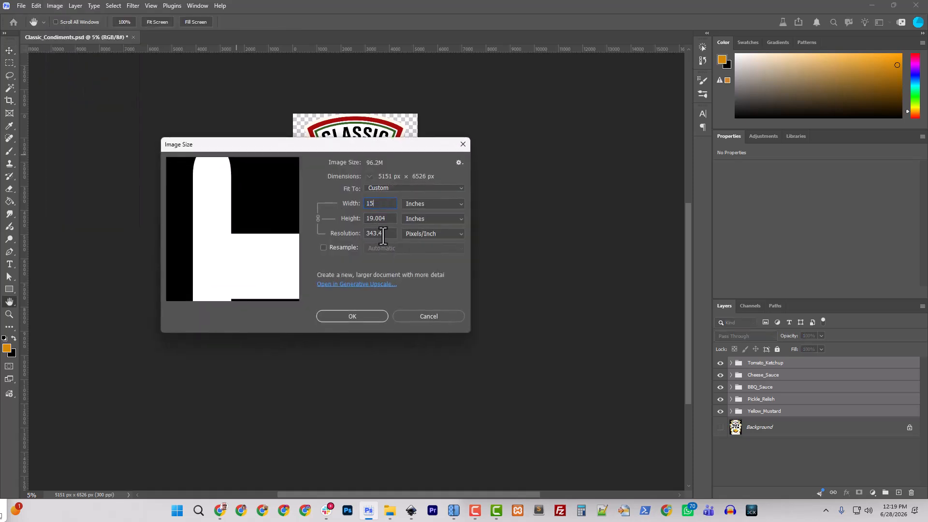
click(323, 248)
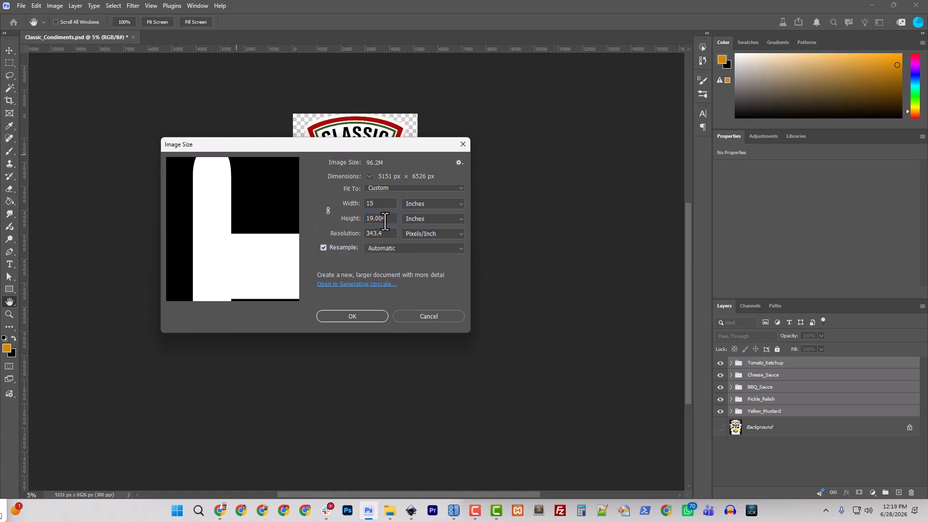
click(329, 211)
key(Tab)
text(19)
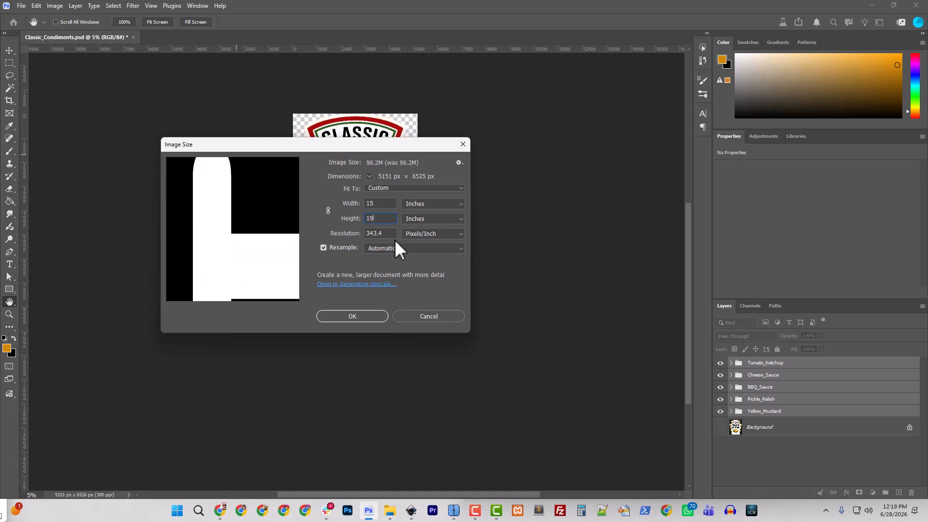
key(Tab)
text(300)
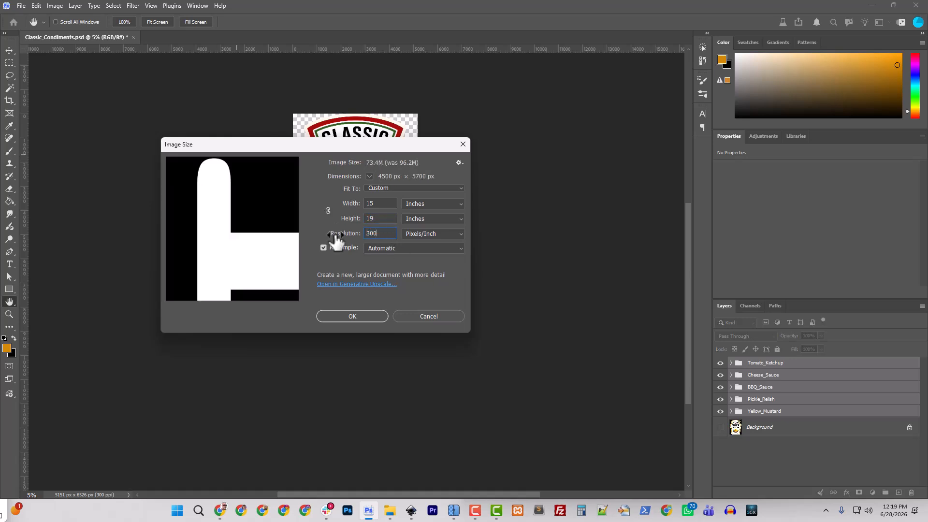
click(351, 317)
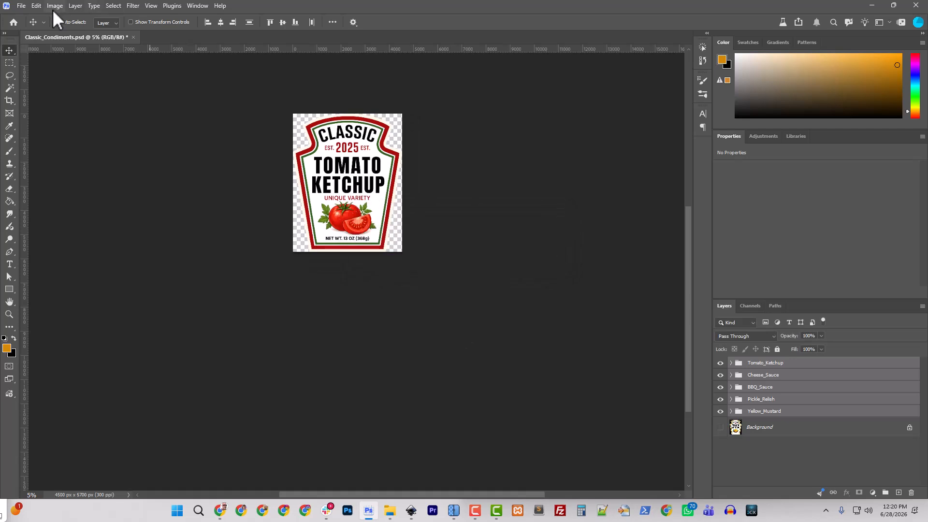
Save Classic_Condiments.psd and hide the Cheese_Sauce, BBQ_Sauce, Pickle_Relish and Yellow_Mustard groups.
click(25, 6)
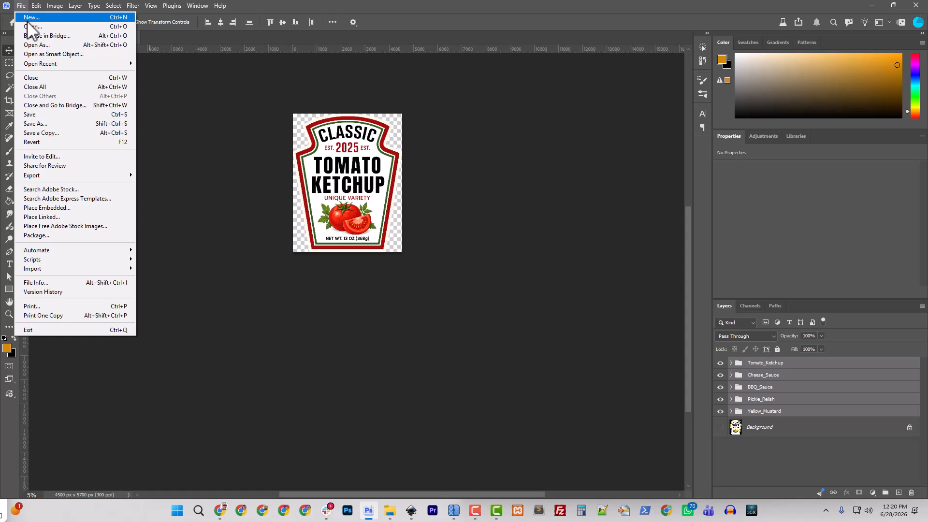
click(45, 116)
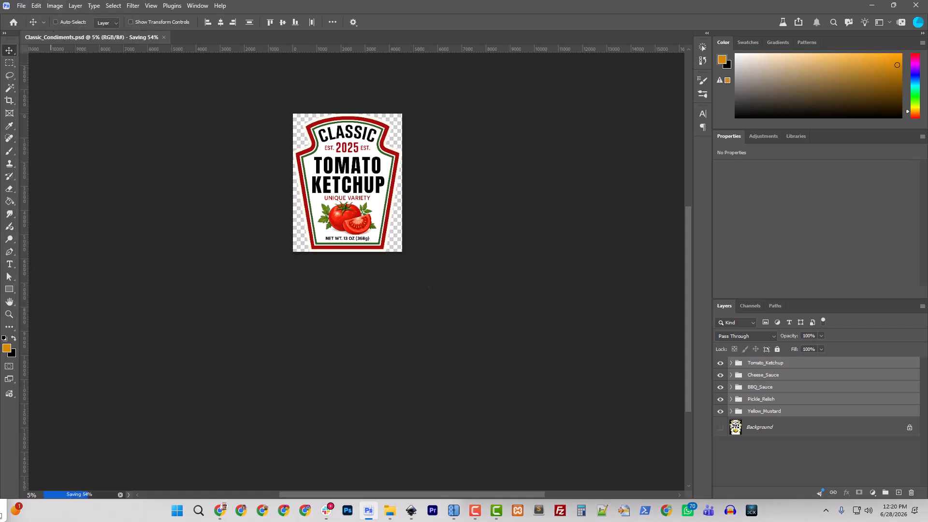
click(23, 6)
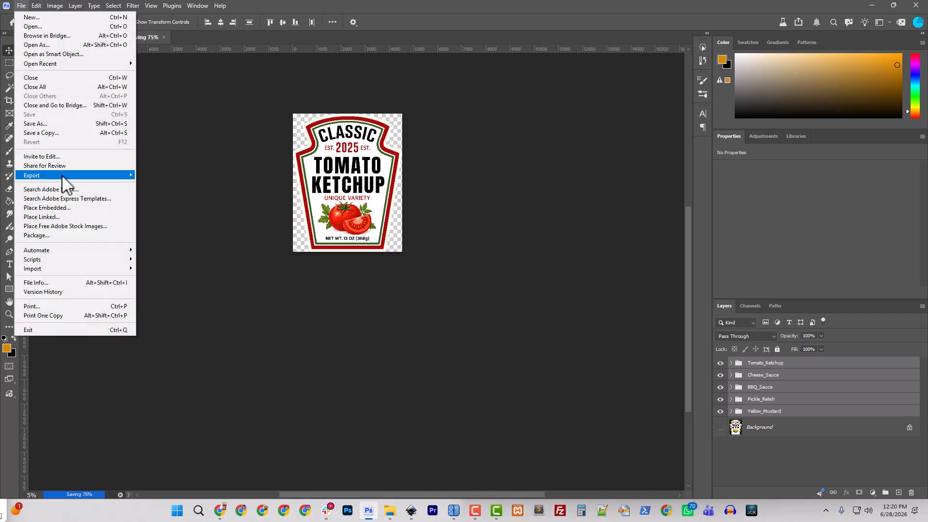
drag(717, 378, 720, 415)
Export the Tomato Ketchup label as Classic_Condiments_Tomato_Ketchup_4500pc_RTP.png into the Classic_Condiments folder.
click(20, 6)
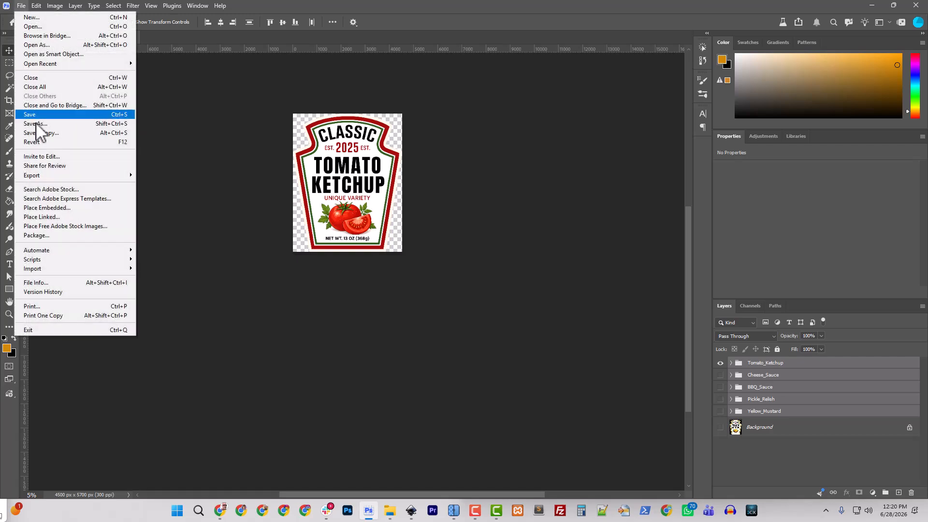
mouse_move(59, 176)
click(169, 175)
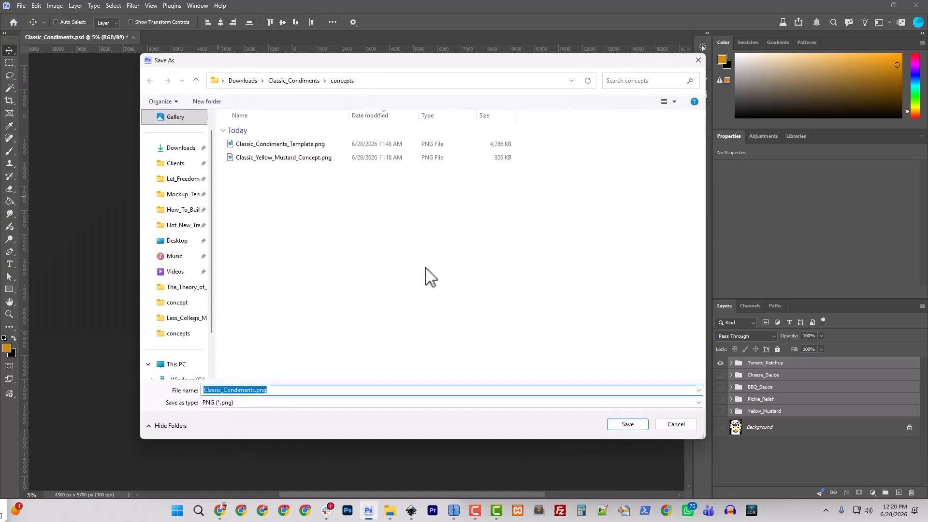
click(309, 81)
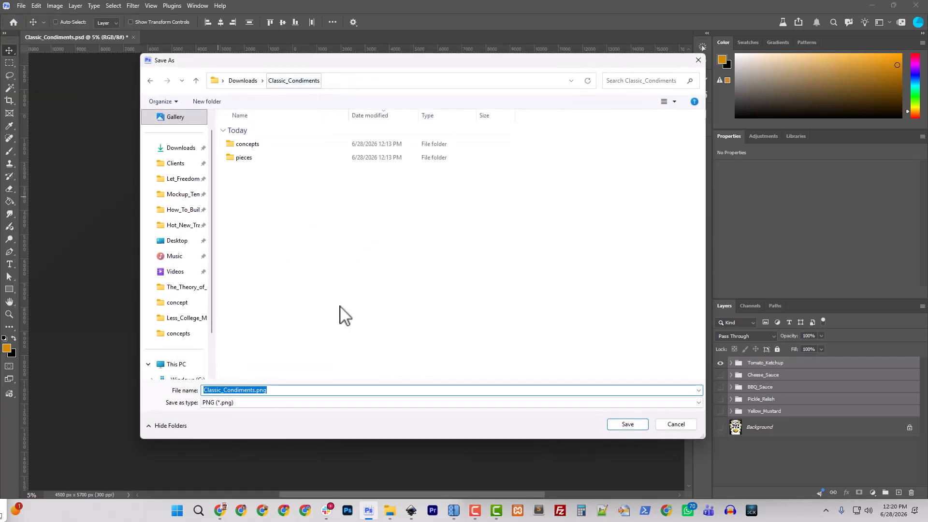
click(255, 390)
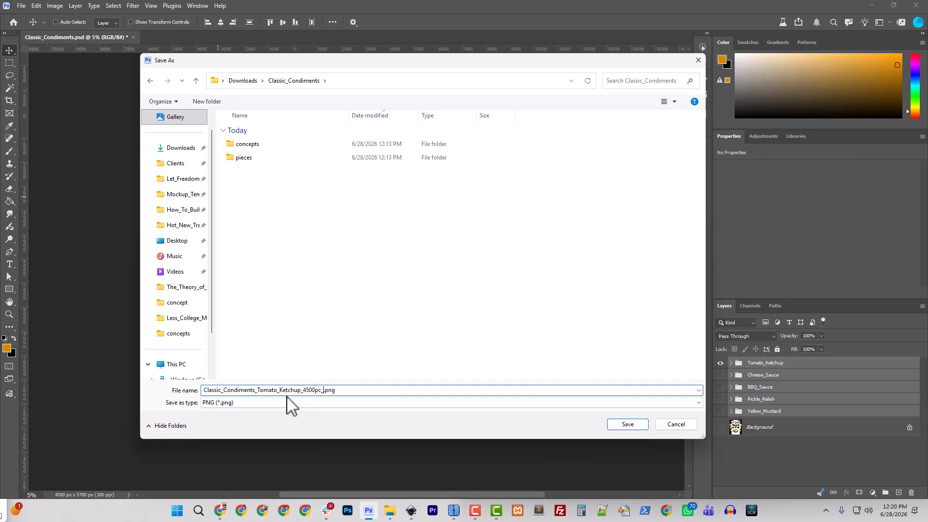
text(RTP)
click(640, 425)
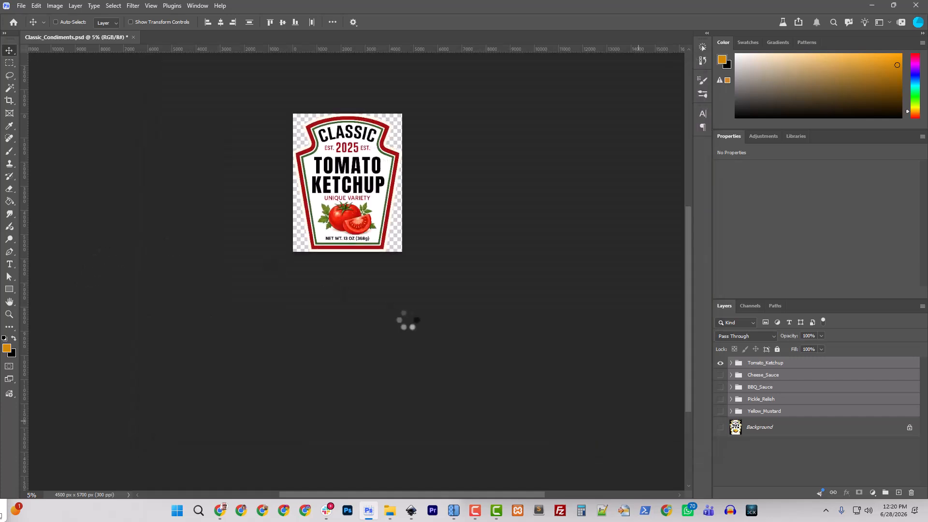
Review the Cheese_Sauce, BBQ_Sauce, Pickle_Relish and Yellow_Mustard labels by showing only one group at a time, ending on Yellow_Mustard.
click(720, 362)
click(720, 374)
key(ctrl+plus)
key(ctrl+plus)
key(ctrl+plus)
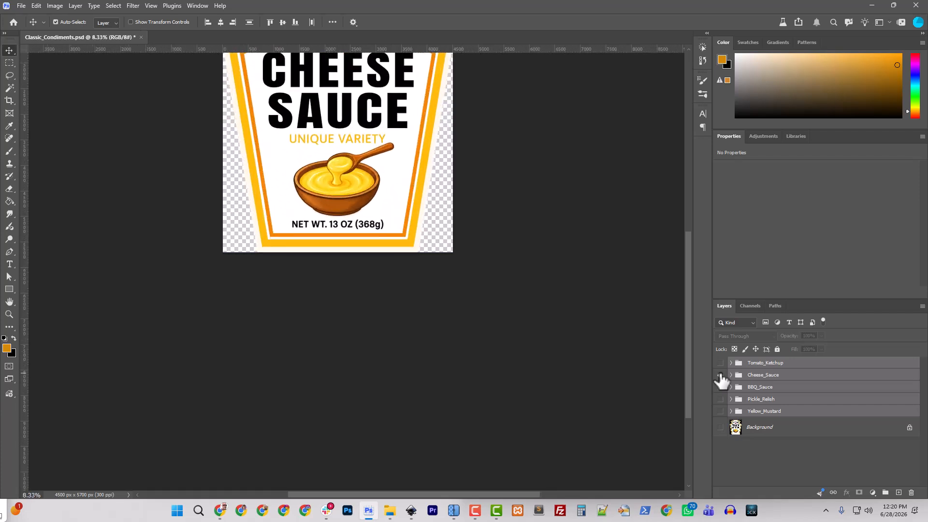
scroll(554, 321, up, 3)
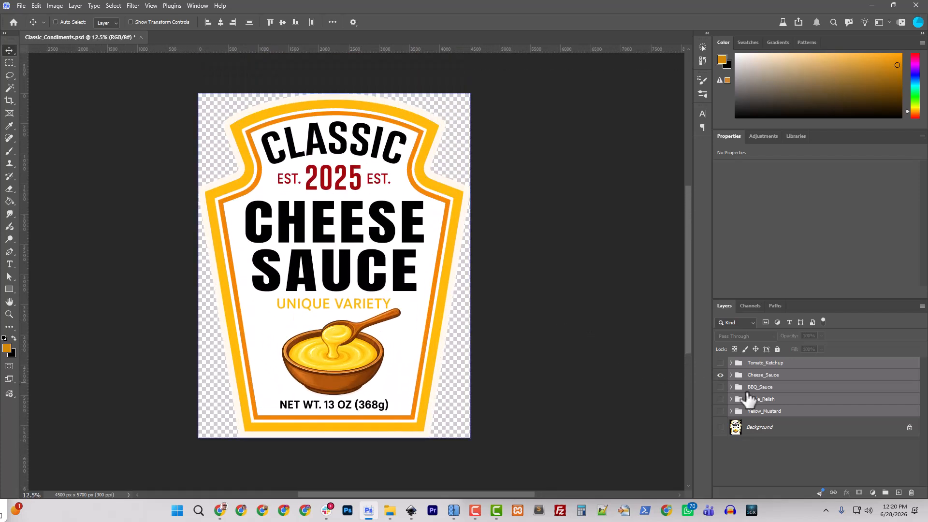
click(720, 374)
click(720, 386)
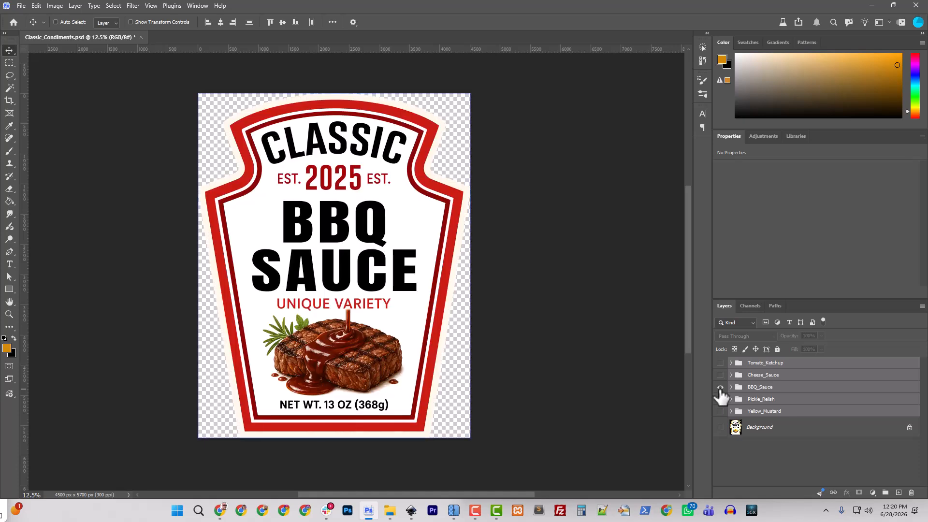
click(720, 387)
click(720, 399)
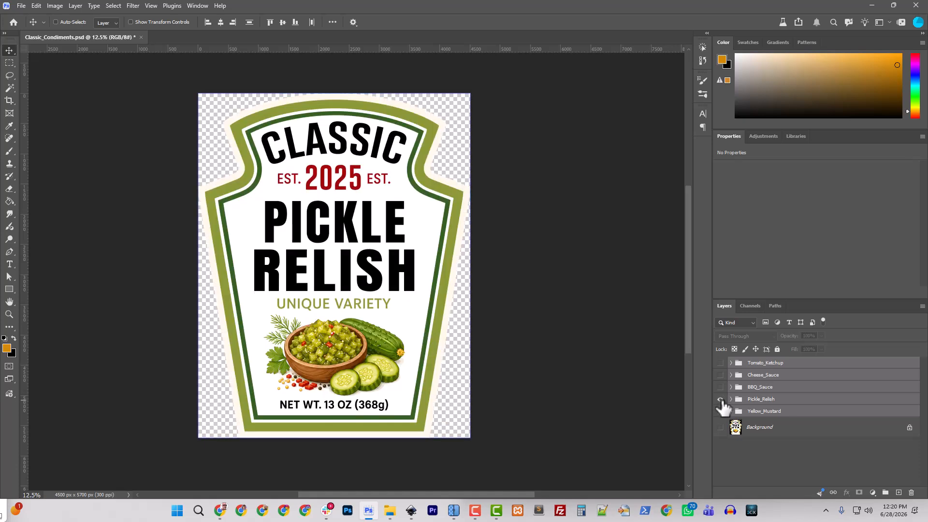
click(720, 398)
click(719, 411)
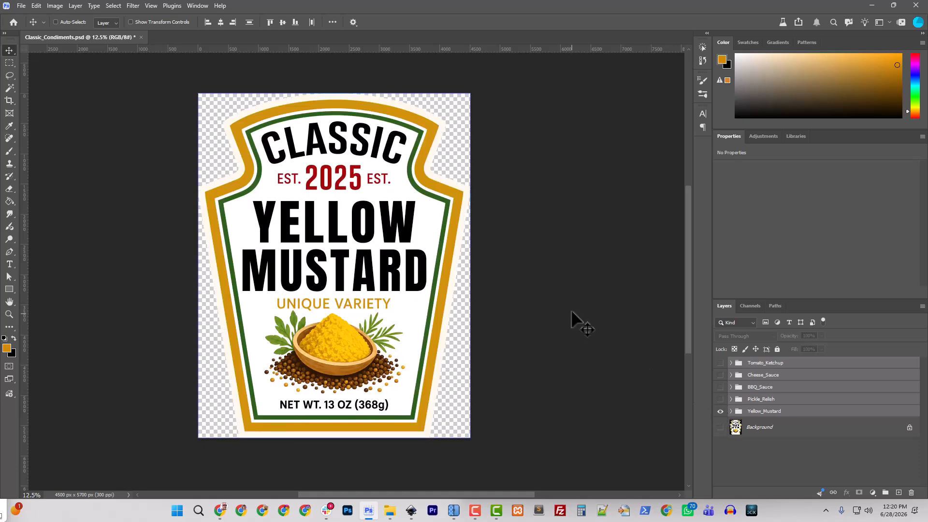